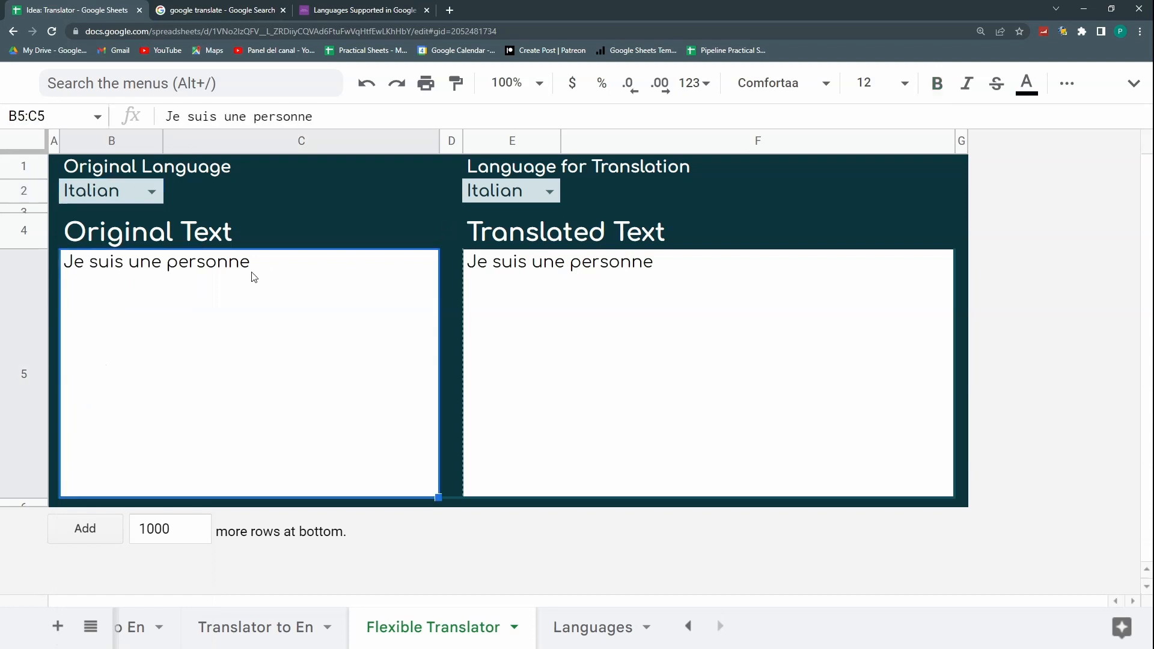
# Step: Enter "Il nino e rosso" as the original text and set the Language for Translation to English
pyautogui.write('Il nino e rosso')
pyautogui.press('Return')
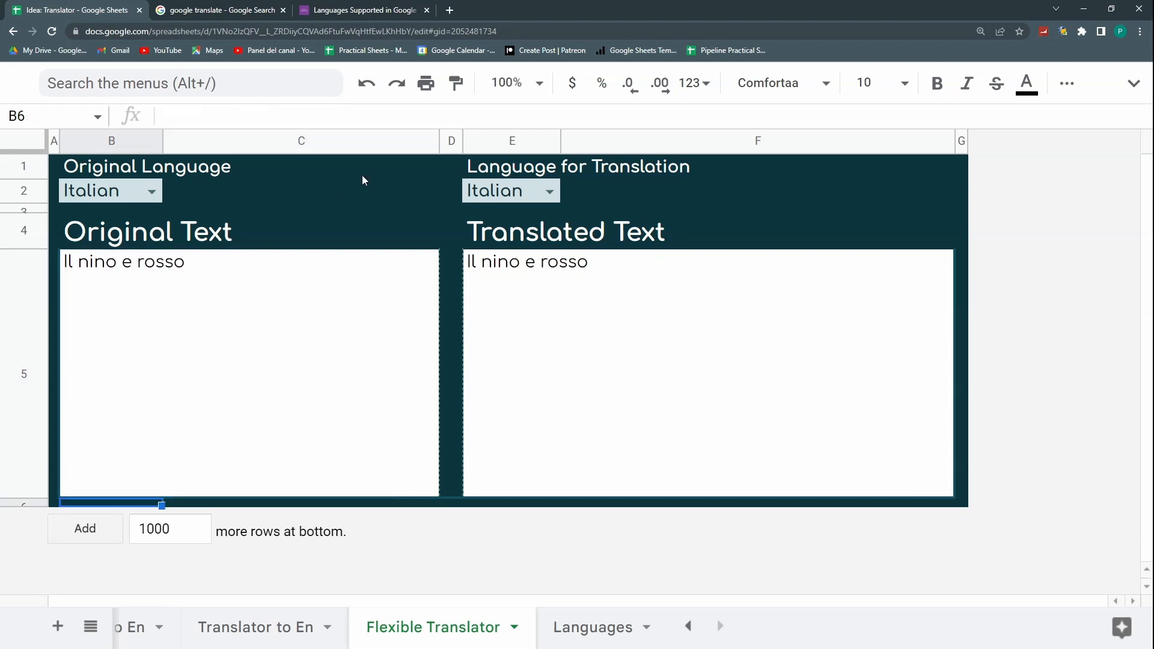
pyautogui.click(550, 192)
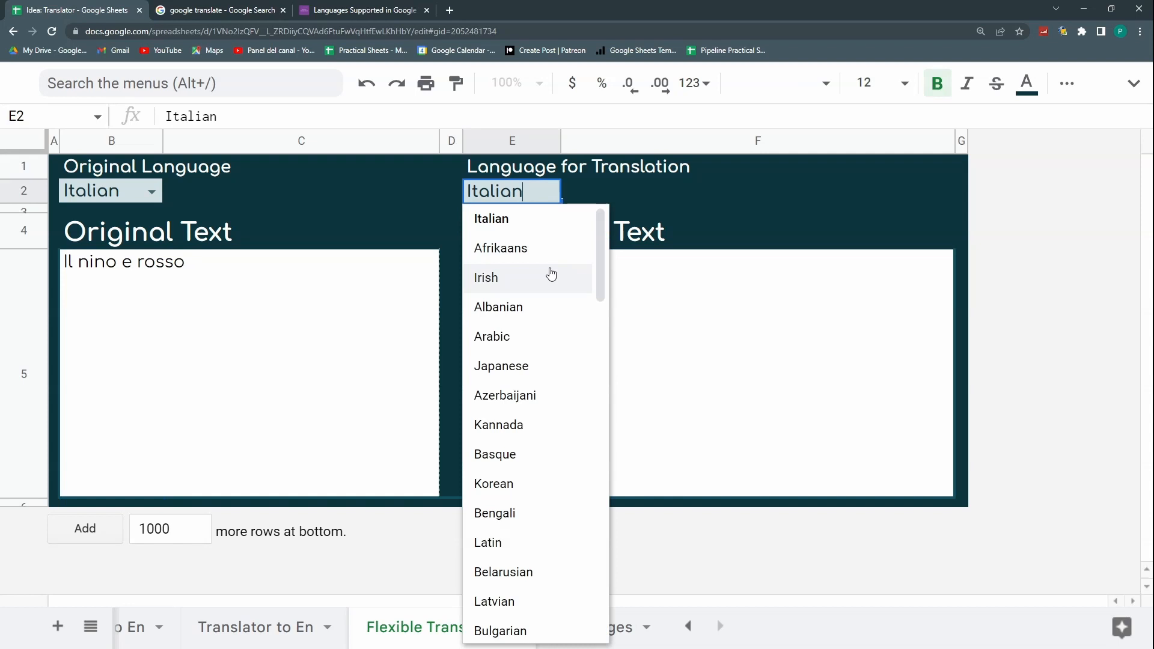
pyautogui.write('en')
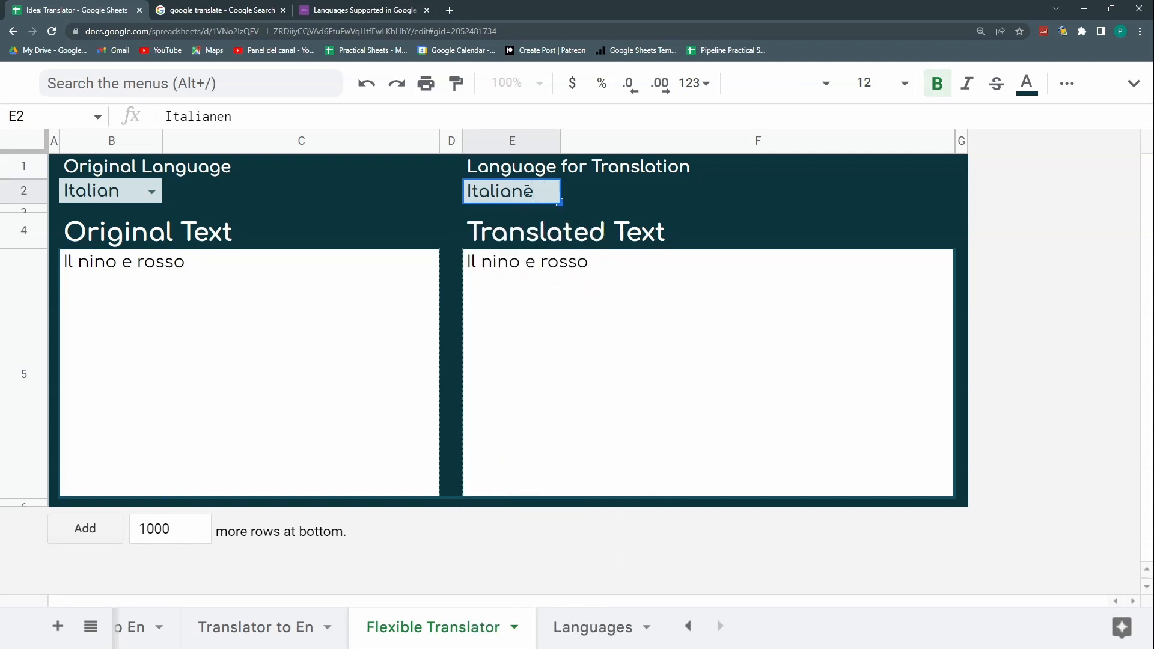
pyautogui.press('BackSpace')
pyautogui.press('BackSpace')
pyautogui.press('BackSpace')
pyautogui.press('BackSpace')
pyautogui.press('BackSpace')
pyautogui.press('BackSpace')
pyautogui.press('BackSpace')
pyautogui.press('BackSpace')
pyautogui.press('BackSpace')
pyautogui.write('e')
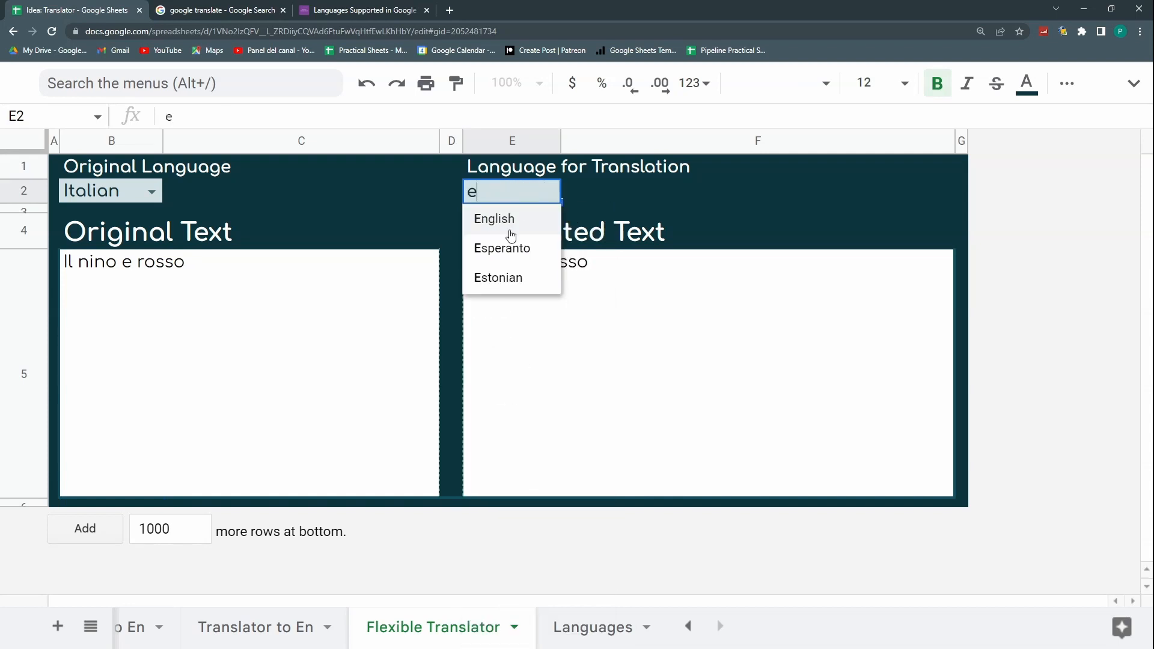
pyautogui.click(509, 221)
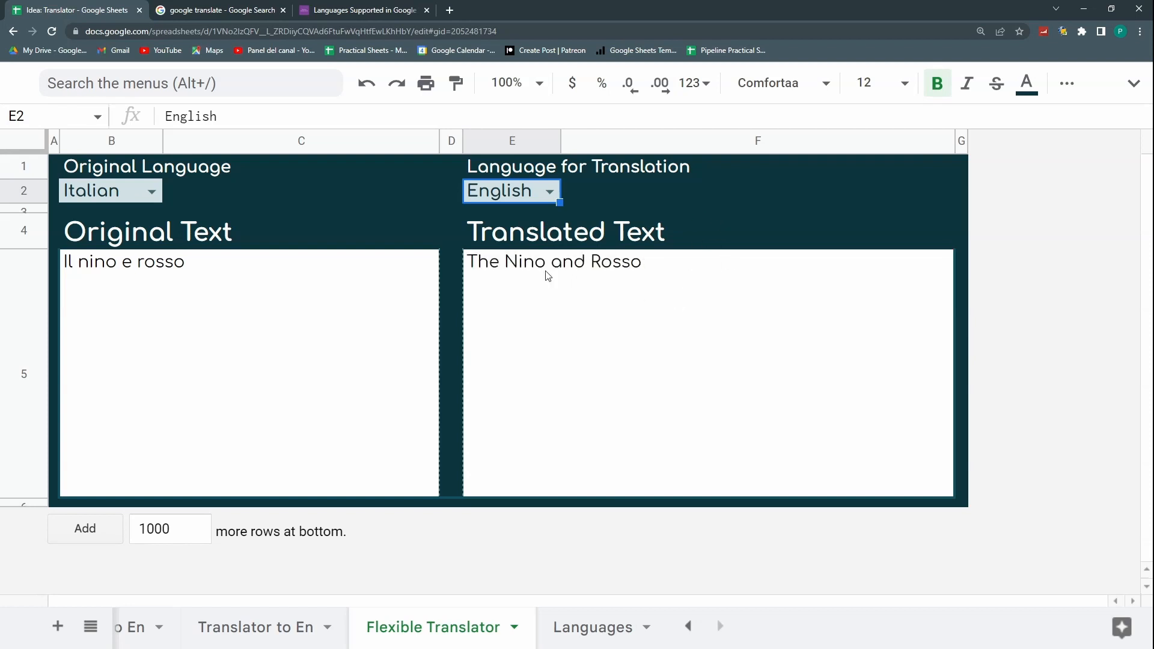
# Step: Replace the original text in the Flexible Translator sheet with "il filo"
pyautogui.click(520, 283)
pyautogui.click(341, 277)
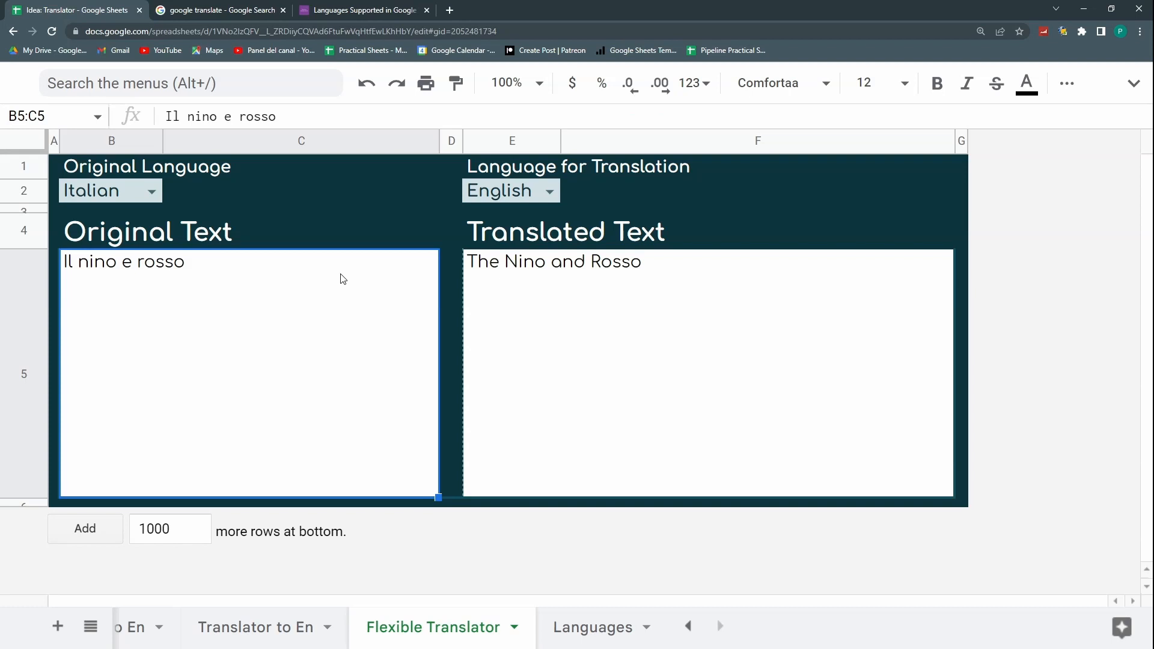
pyautogui.write('il filo')
pyautogui.press('Return')
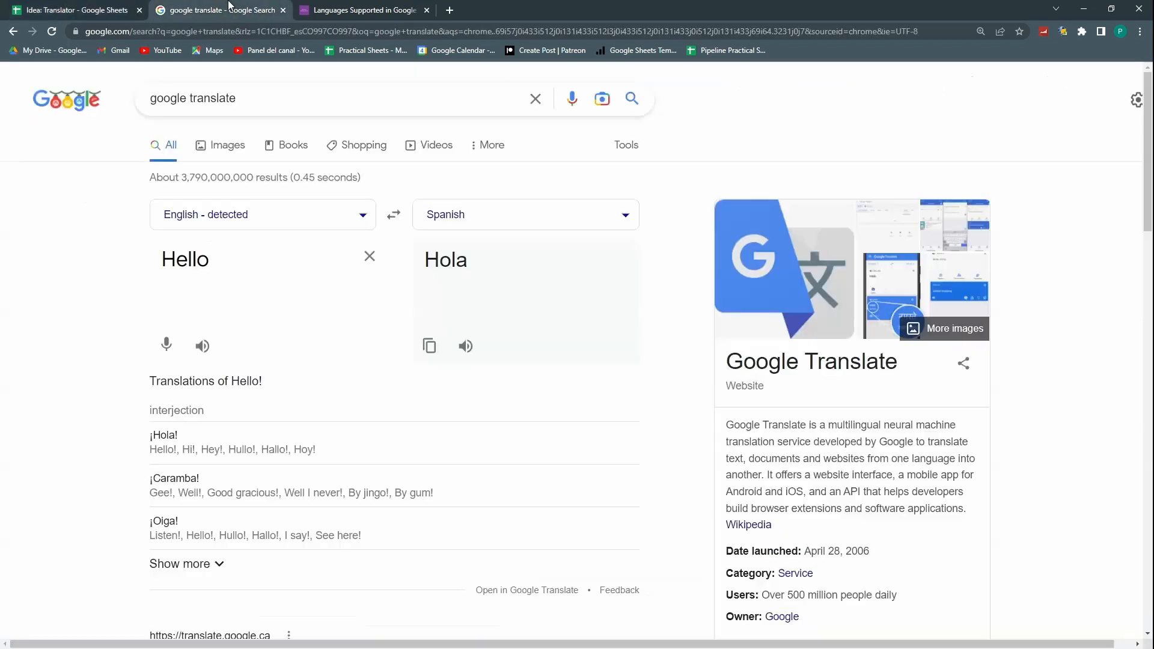
# Step: Compare the sheet's translator layout with the Google Translate box on the Google search page
pyautogui.click(232, 11)
pyautogui.click(106, 8)
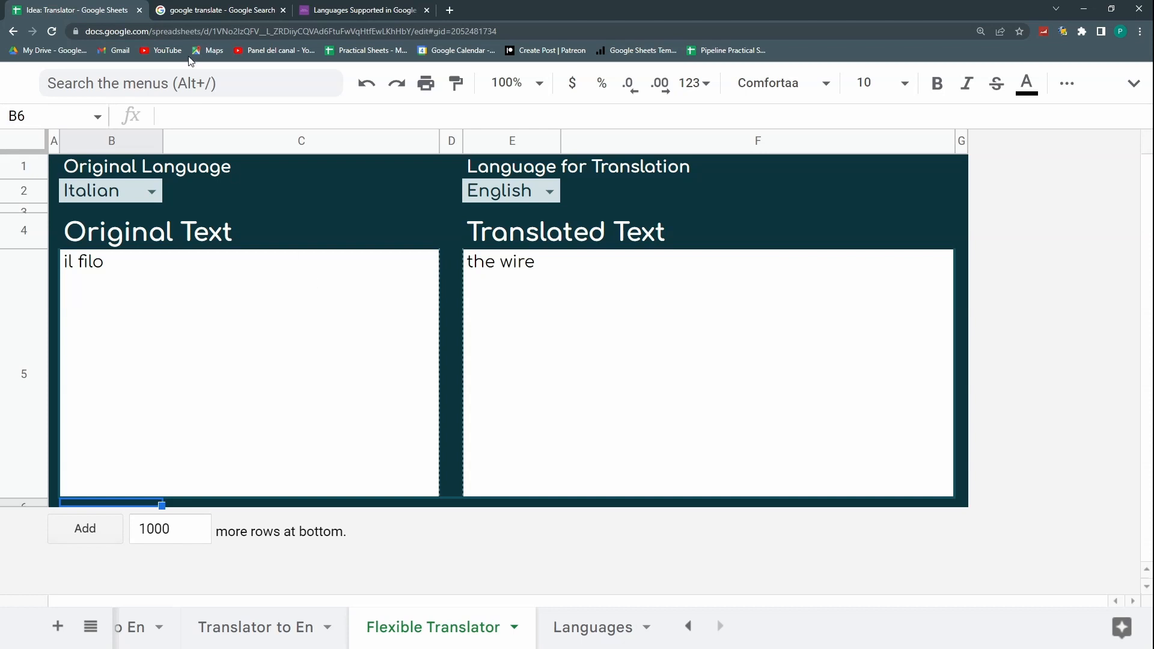
pyautogui.click(203, 10)
pyautogui.click(91, 12)
pyautogui.click(164, 227)
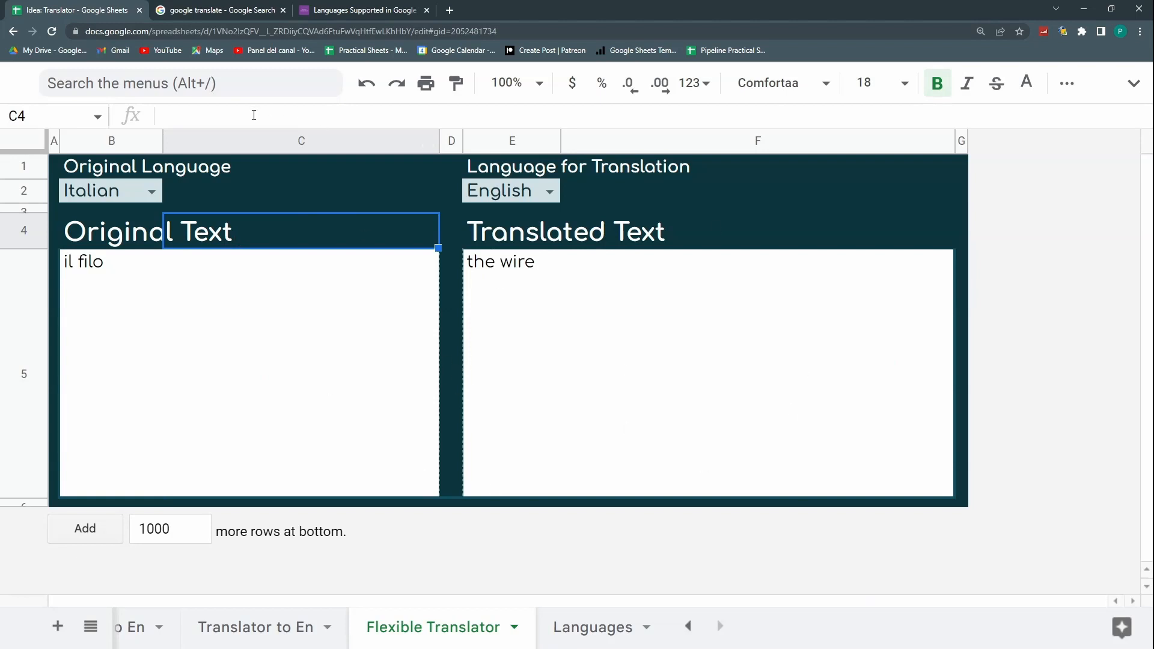
pyautogui.click(208, 16)
pyautogui.click(77, 11)
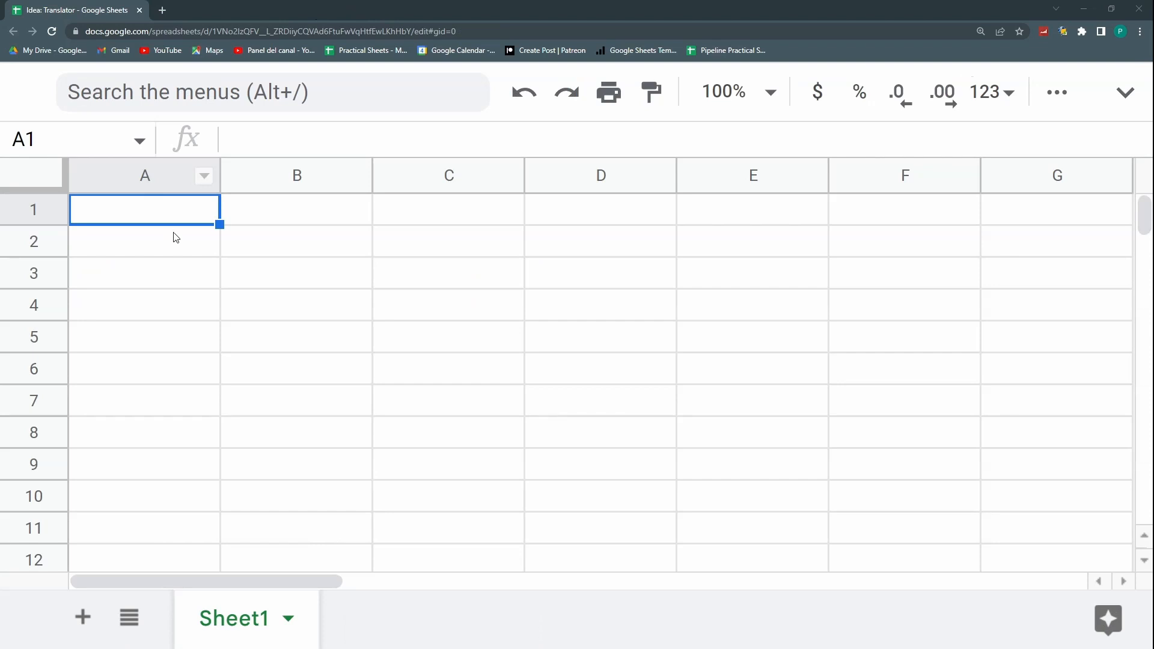
# Step: Start a GOOGLETRANSLATE formula in cell A2 of Sheet1 and expand its syntax help
pyautogui.click(201, 249)
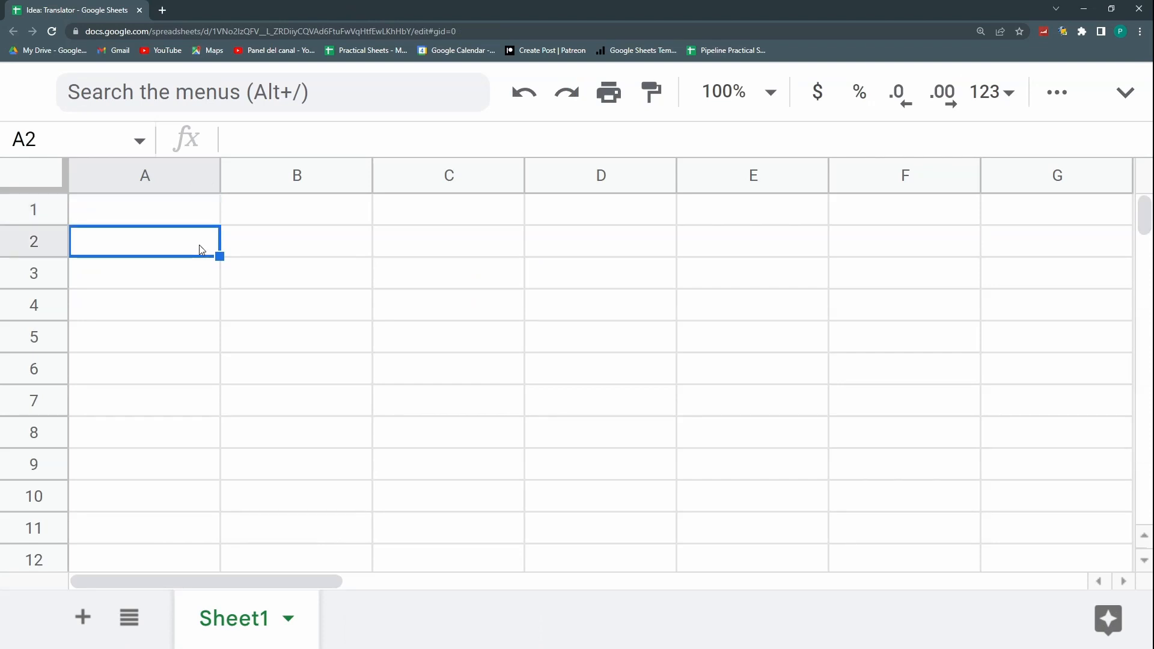
pyautogui.write('=g')
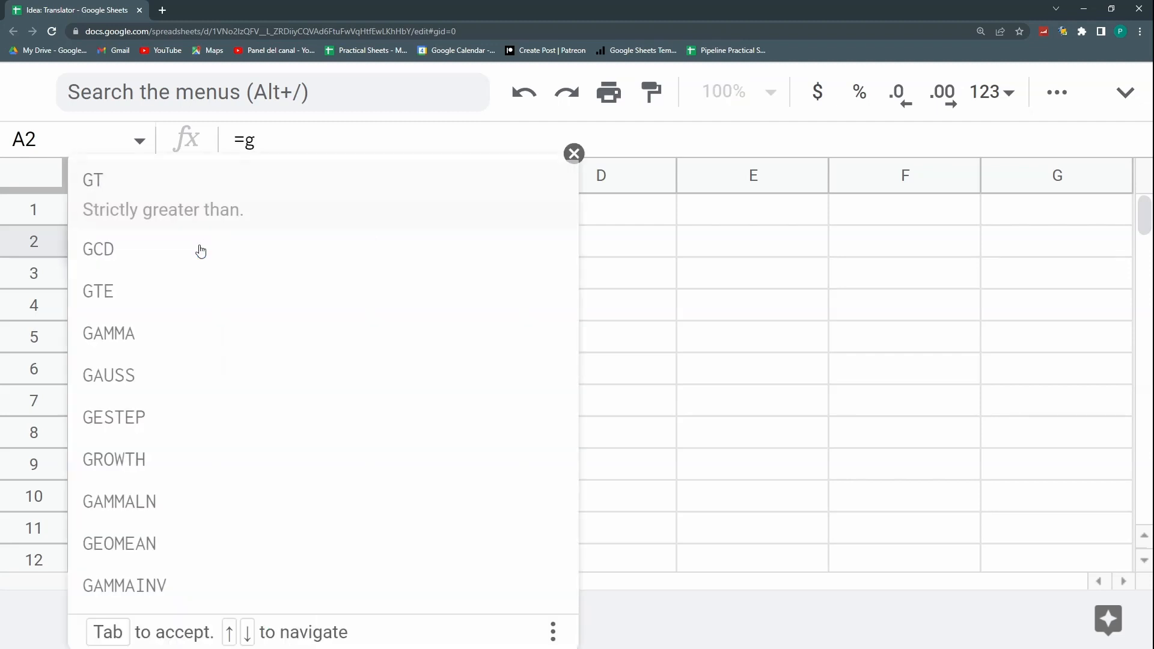
pyautogui.write('oogl')
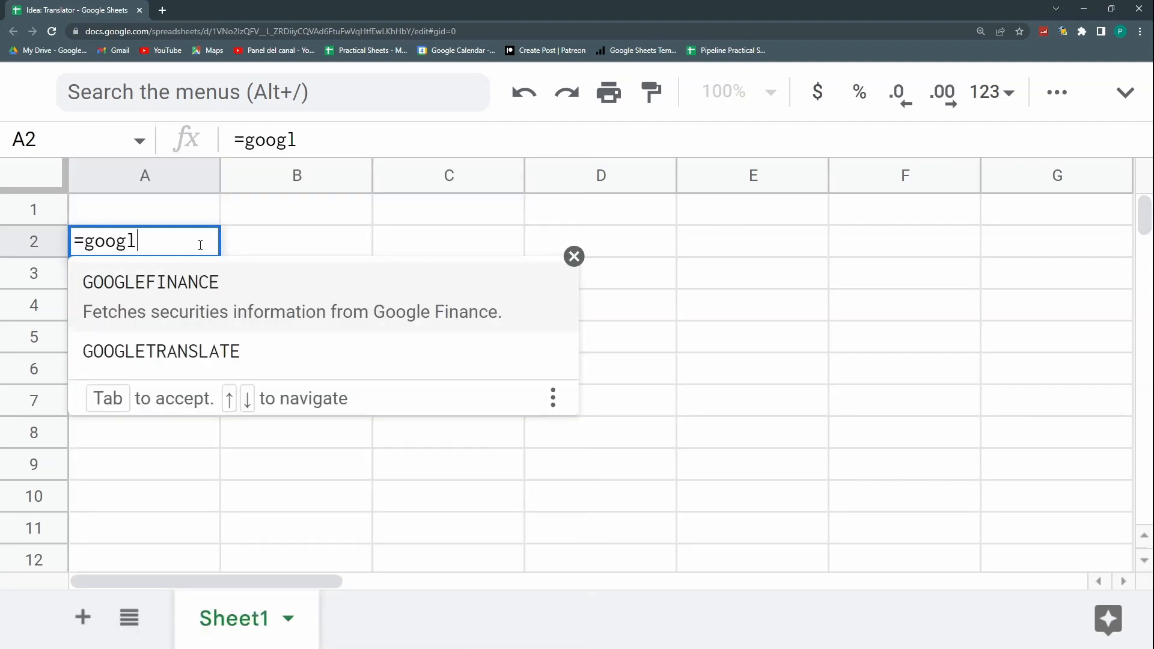
pyautogui.press('Down')
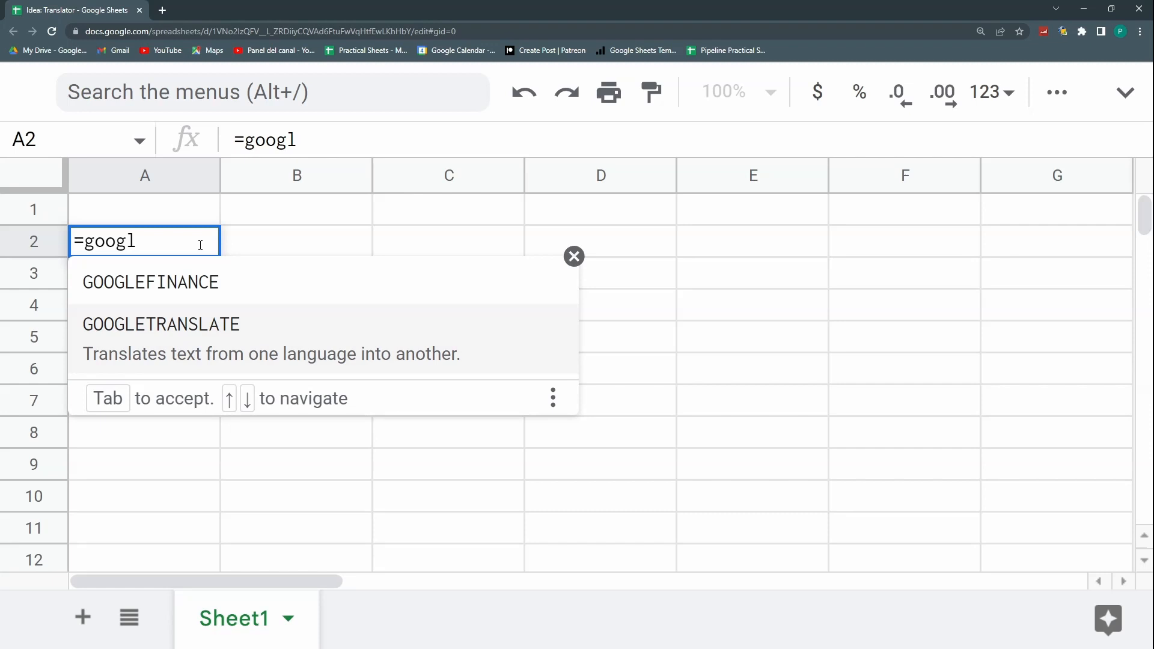
pyautogui.press('Tab')
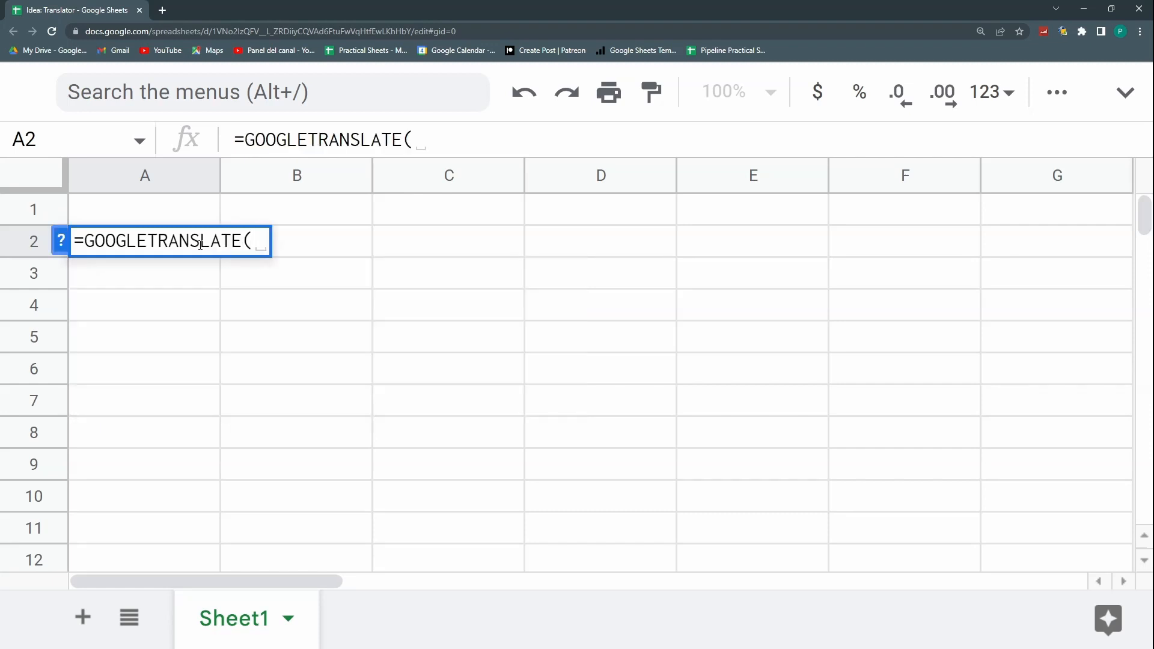
pyautogui.click(60, 240)
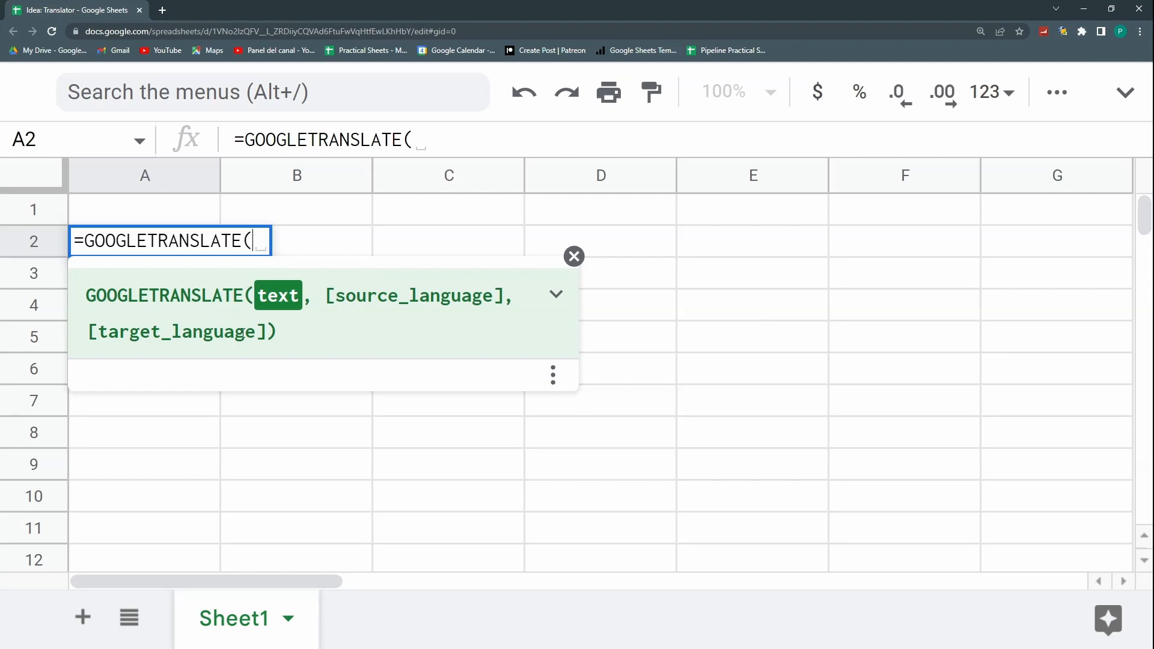
pyautogui.click(554, 294)
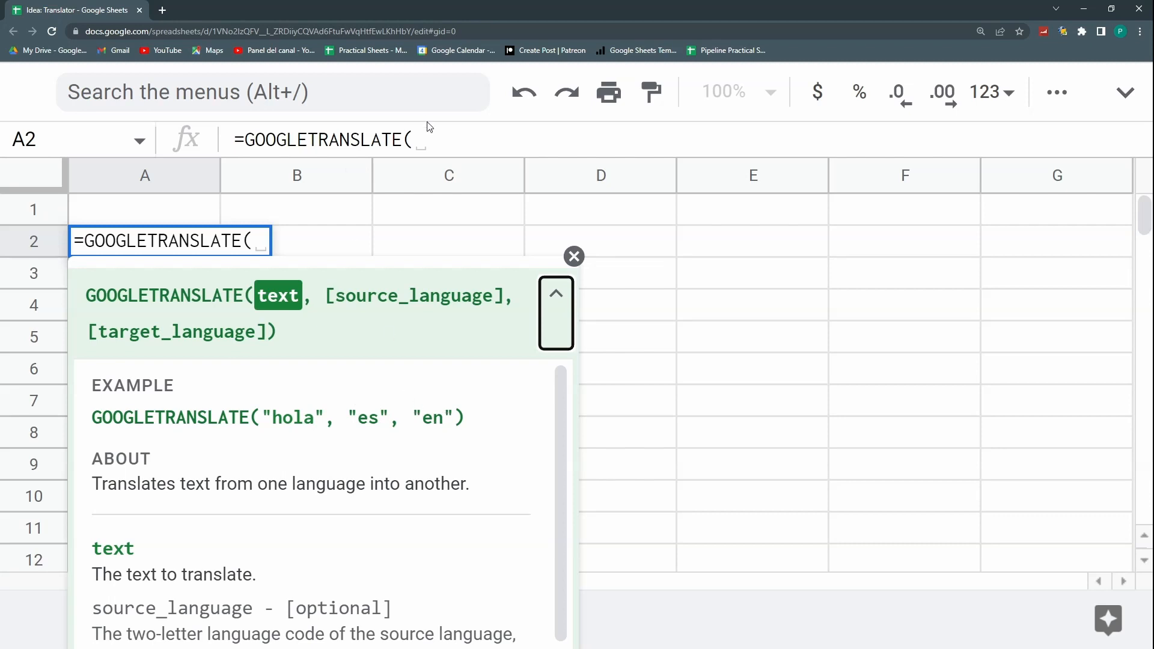
# Step: Complete the A2 formula with text "hello", source language "en" and target language "es"
pyautogui.click(431, 143)
pyautogui.write('"h')
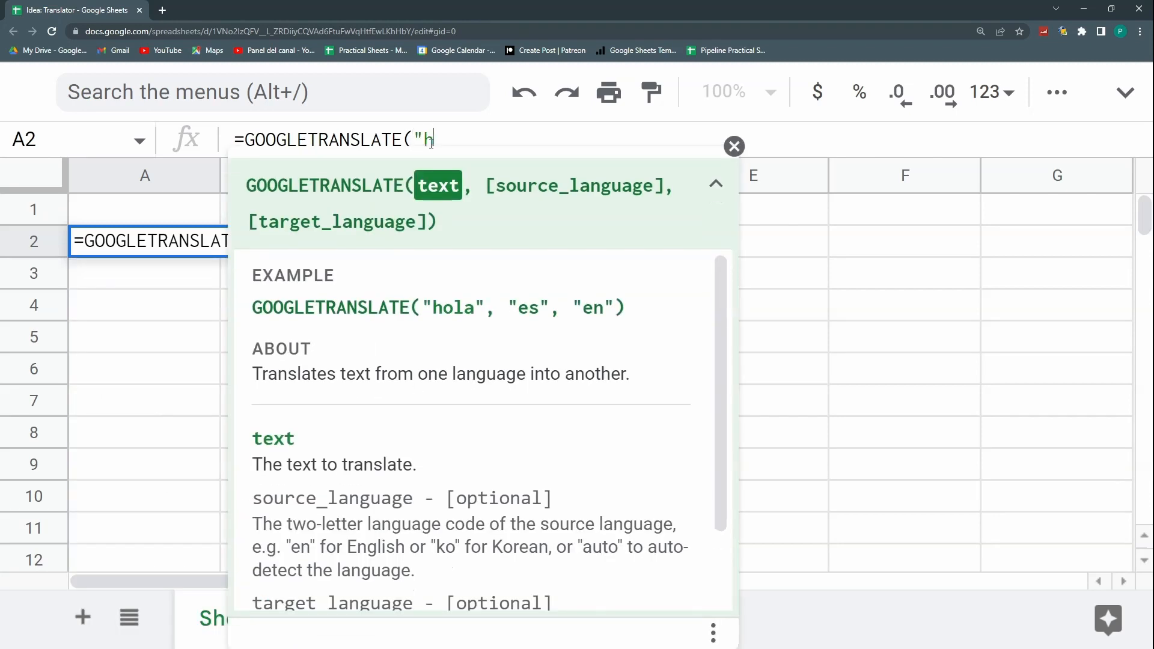
pyautogui.write('ello","en"')
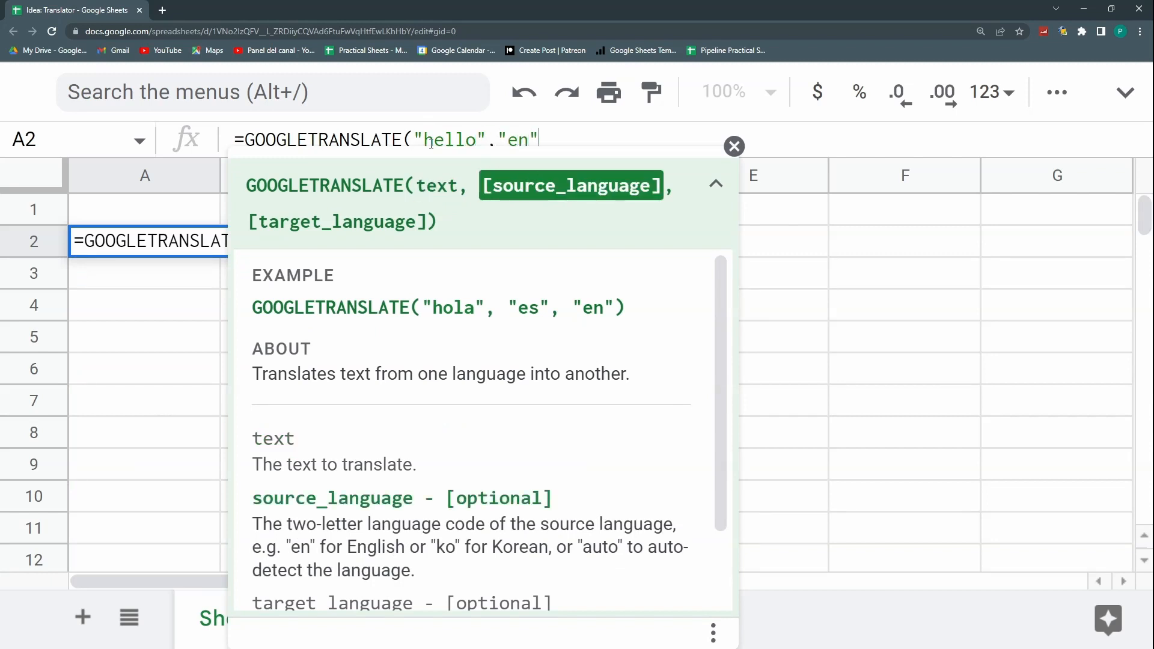
pyautogui.write('."')
pyautogui.write('es"')
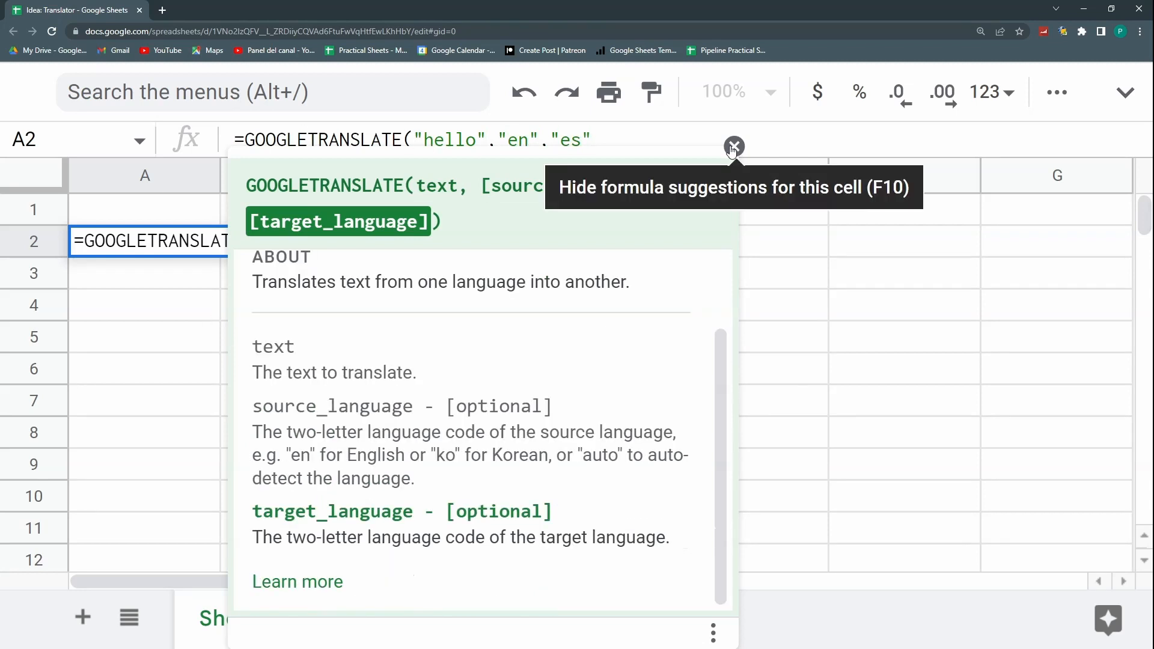
pyautogui.press('Return')
# Step: Try the A2 translation formula with only "hello", leaving out the source and target language arguments
pyautogui.click(167, 240)
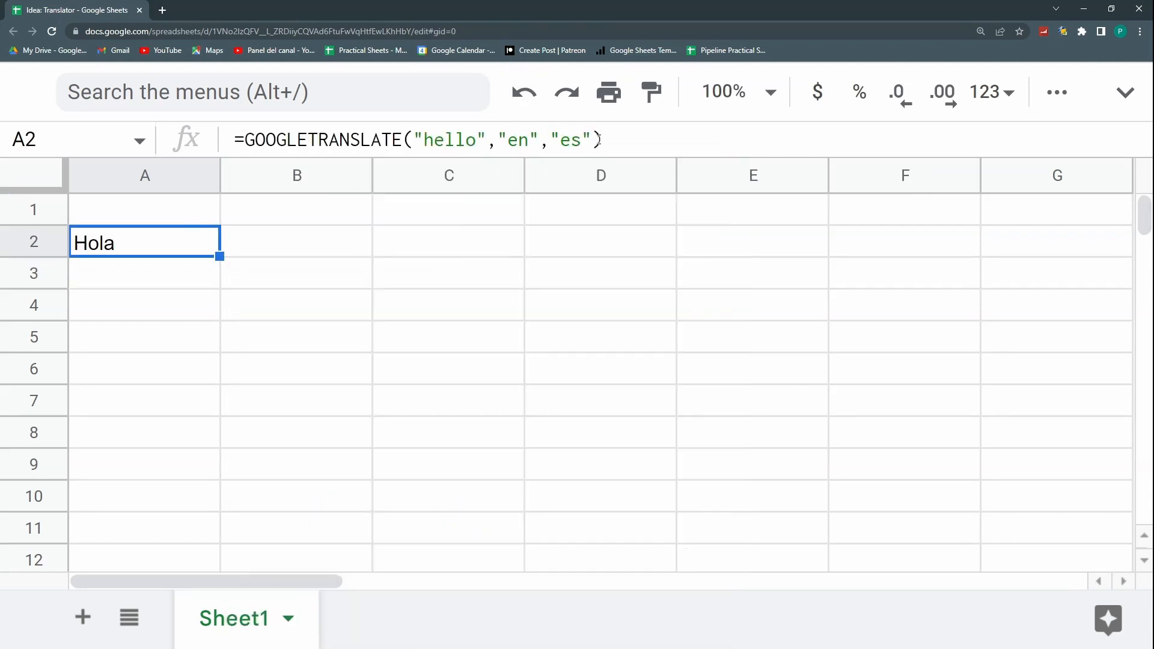
pyautogui.moveTo(595, 139); pyautogui.dragTo(486, 140)
pyautogui.press('BackSpace')
pyautogui.press('Return')
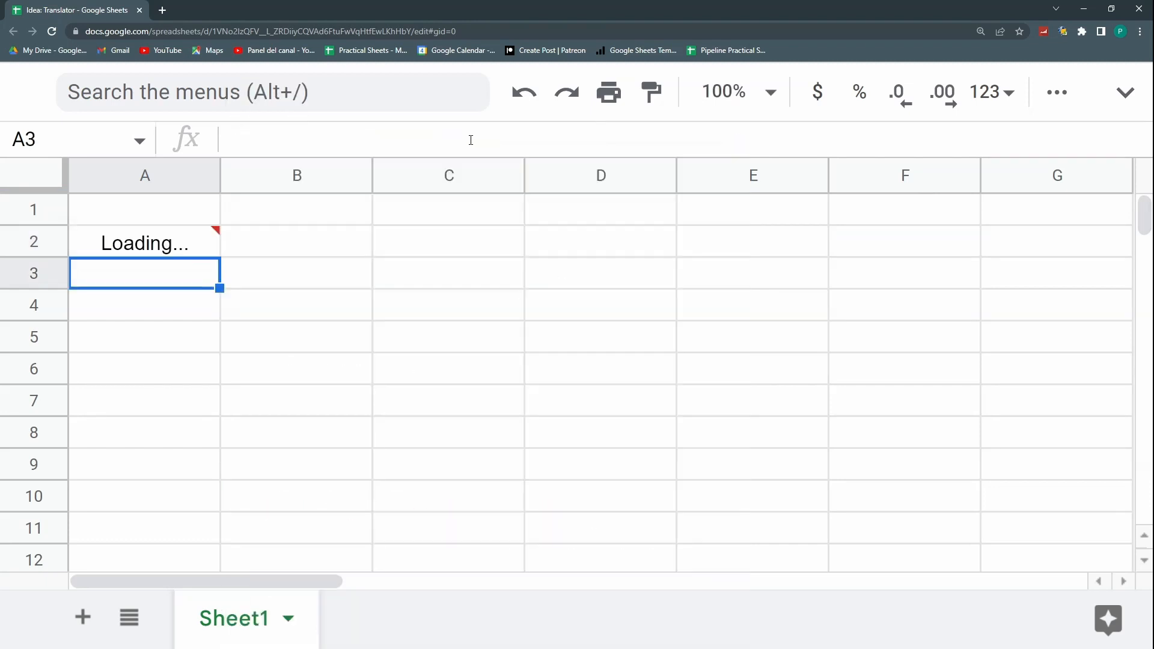
pyautogui.click(497, 139)
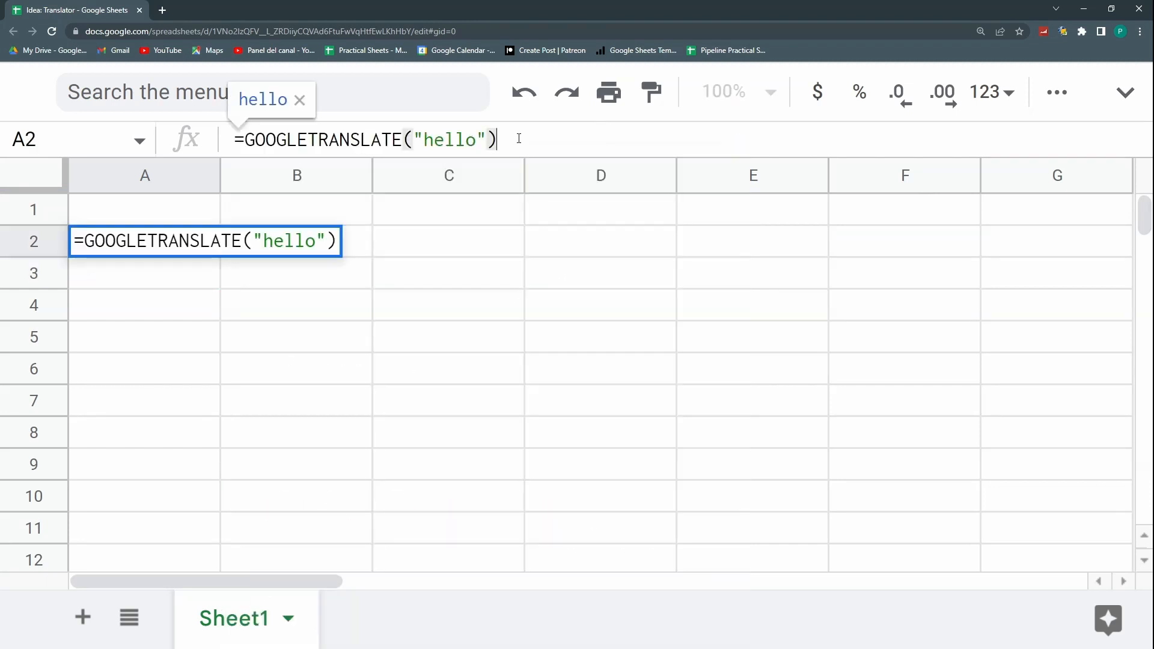
pyautogui.click(488, 139)
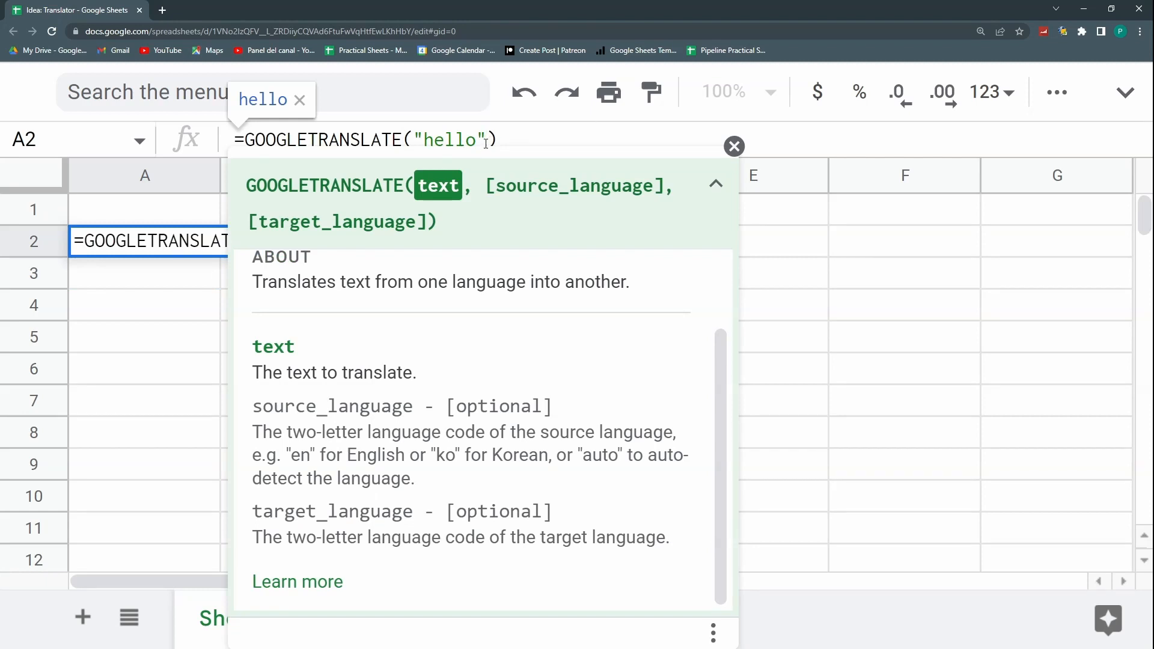
pyautogui.press('Escape')
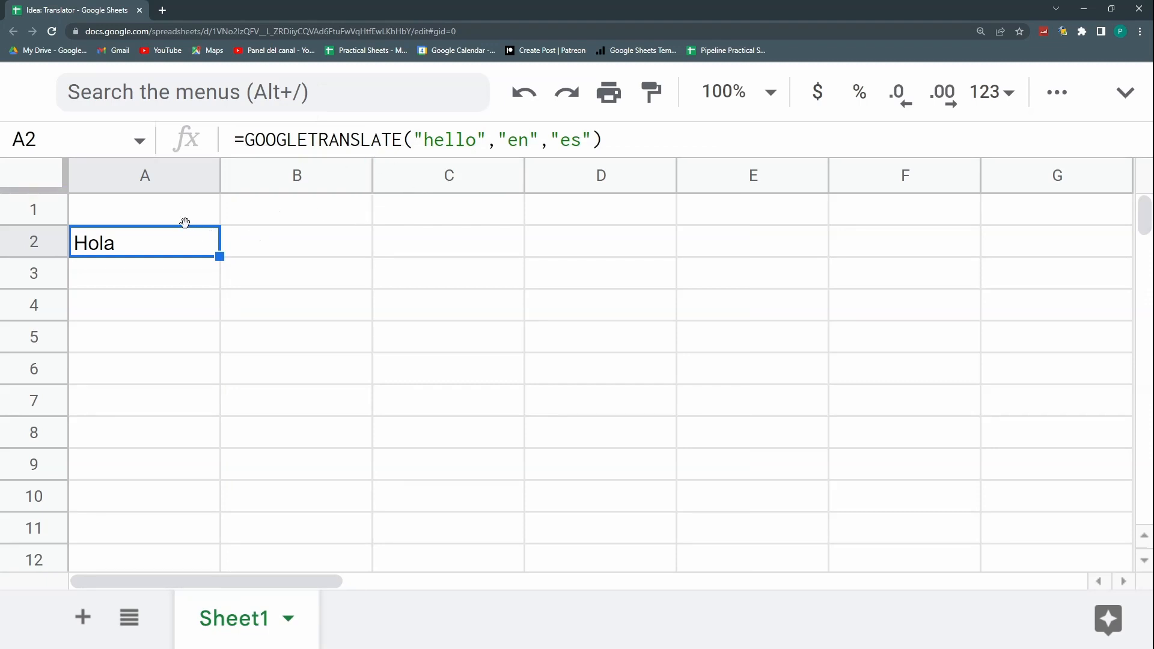
# Step: Rename Sheet1 as Translator
pyautogui.doubleClick(227, 630)
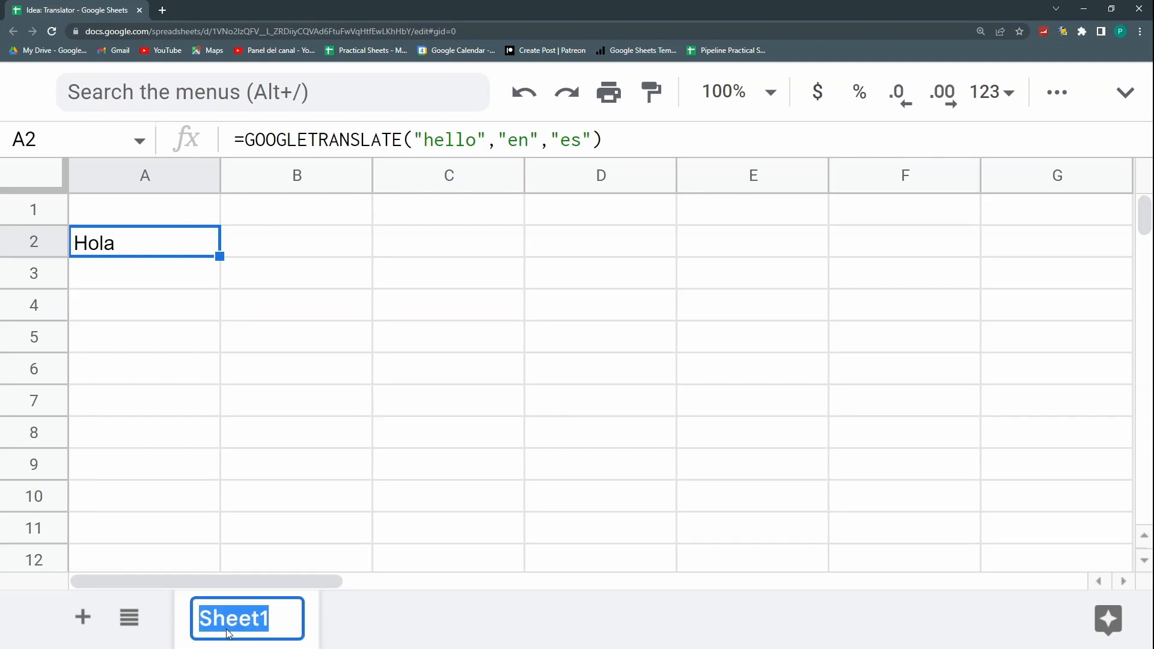
pyautogui.write('Trans')
pyautogui.press('BackSpace')
pyautogui.press('BackSpace')
pyautogui.press('BackSpace')
pyautogui.press('BackSpace')
pyautogui.write('ranslator')
pyautogui.press('Return')
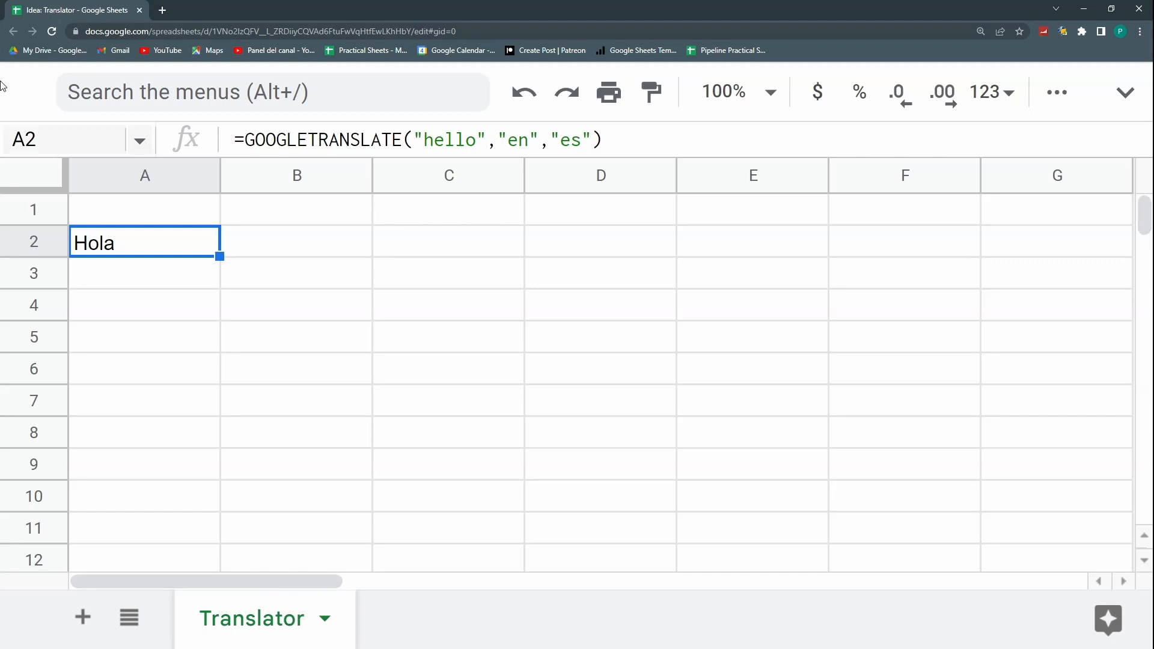
# Step: Search the web for "google translate" in a new browser tab
pyautogui.click(163, 11)
pyautogui.write('google transla')
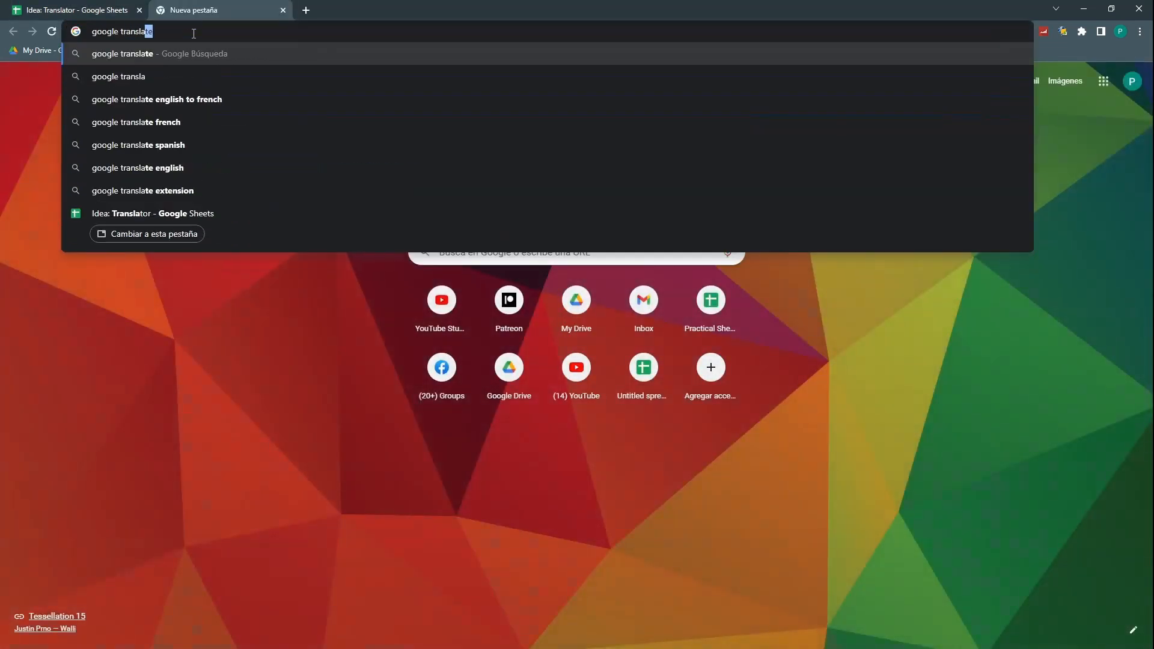
pyautogui.press('Return')
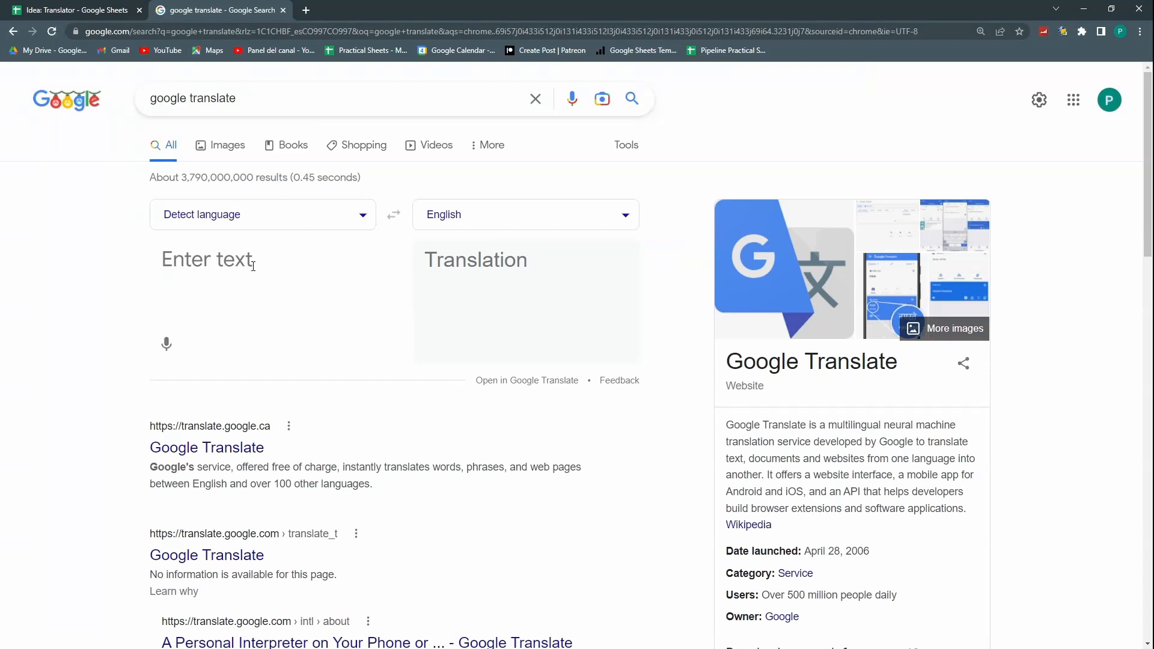
# Step: Translate "Hello" into Spanish in the Google Translate box of the search results
pyautogui.write('Hello')
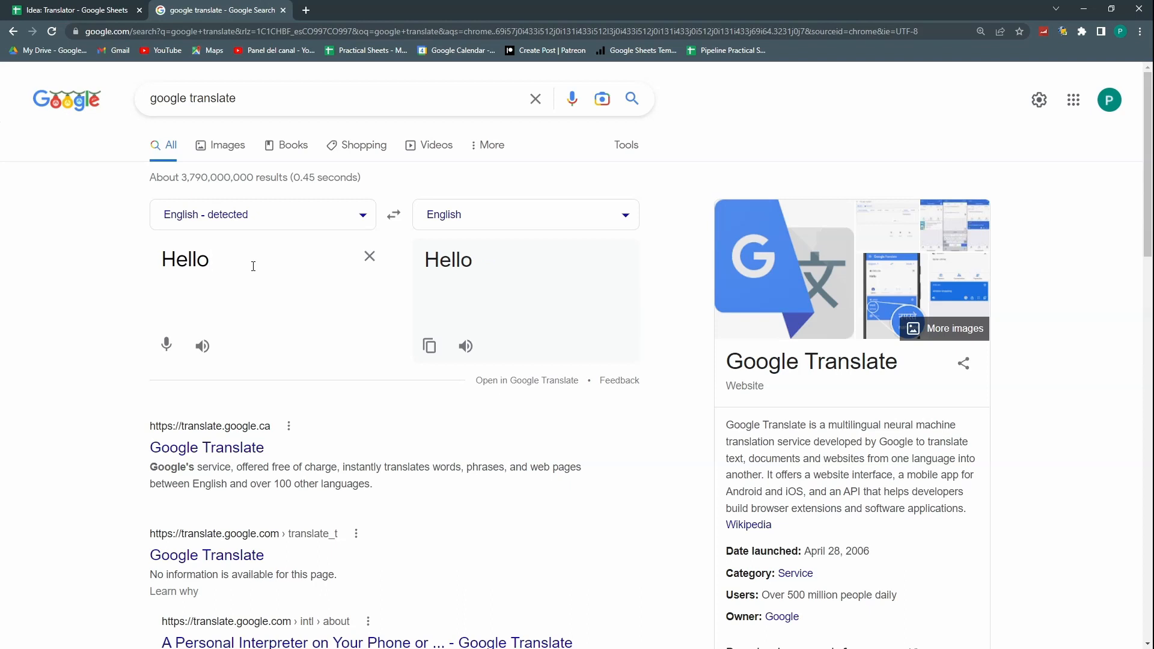
pyautogui.click(481, 204)
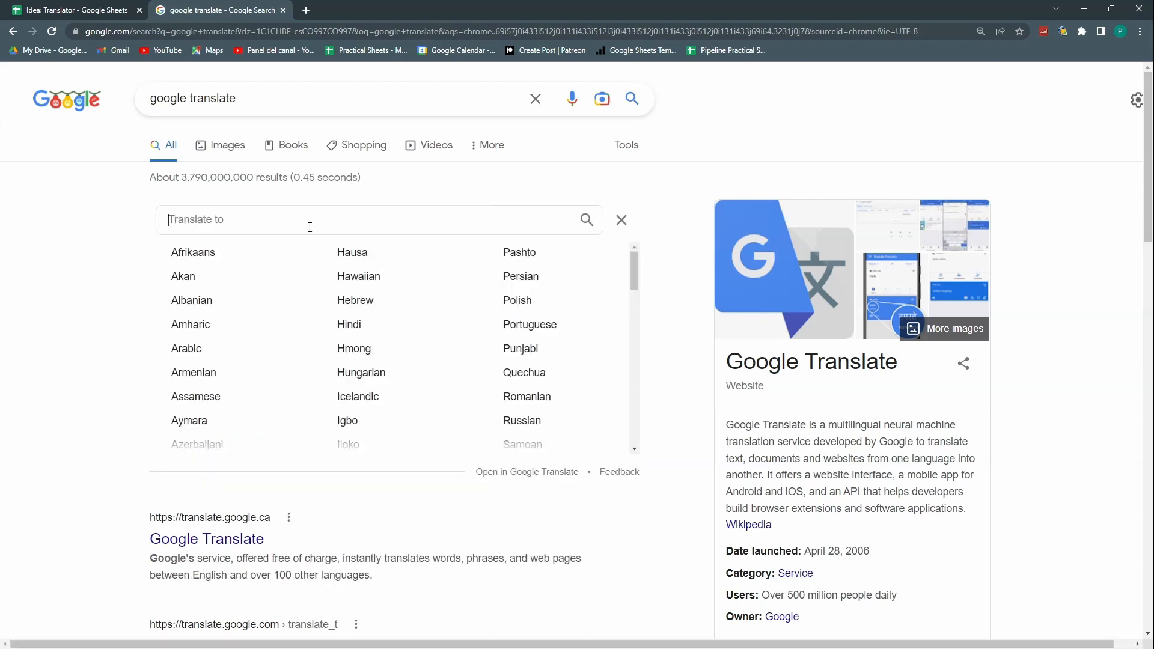
pyautogui.write('spa')
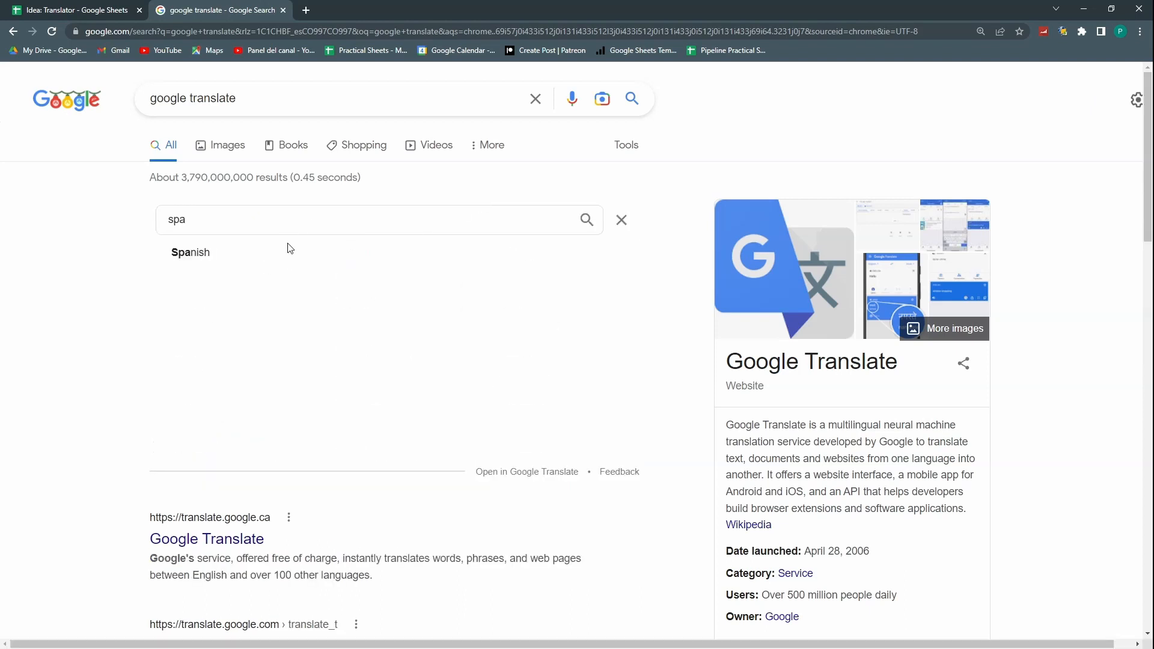
pyautogui.click(286, 251)
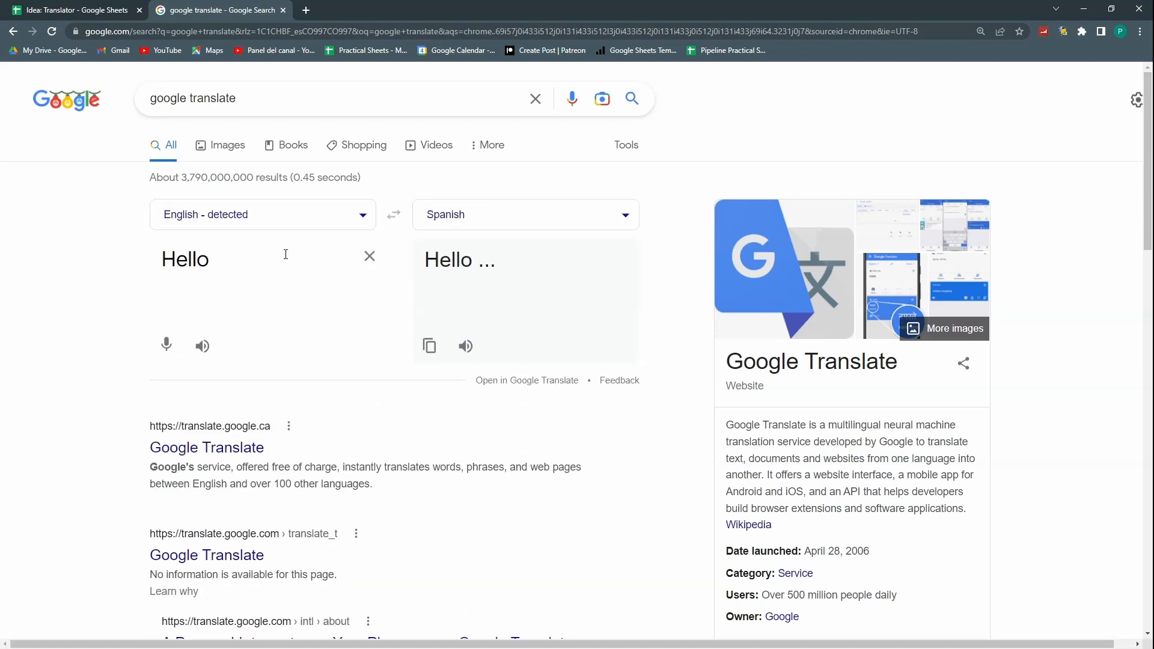
# Step: Return to the Idea: Translator spreadsheet and enter the headers "Original Text" in A1 and "Translated Text" in B1
pyautogui.click(100, 8)
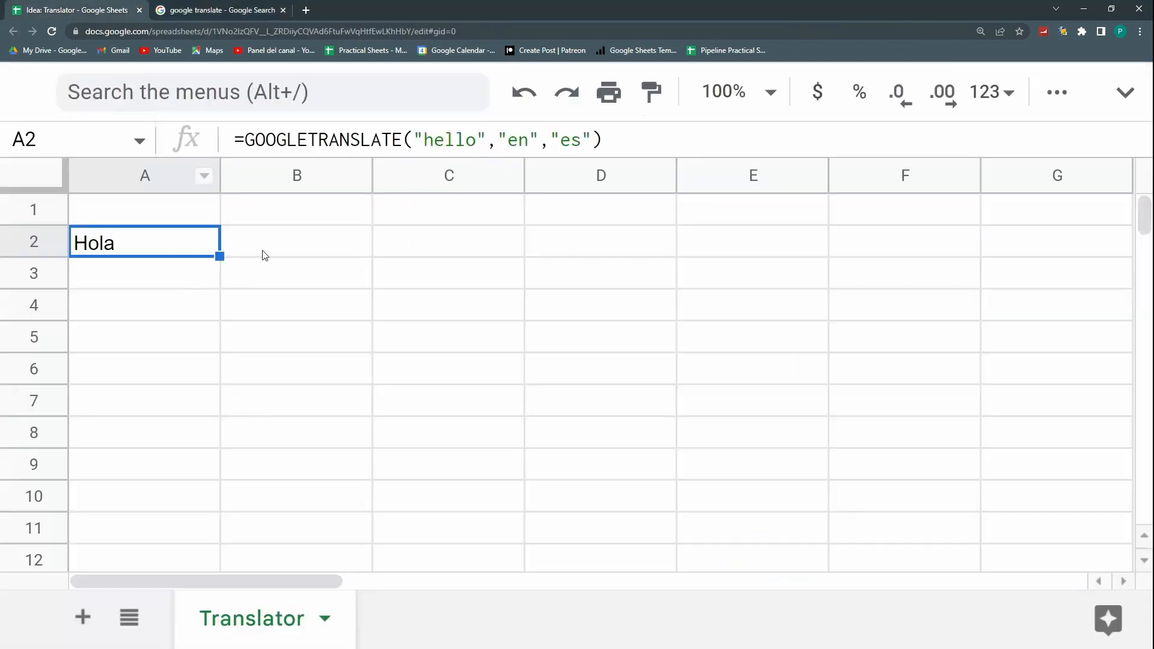
pyautogui.click(147, 214)
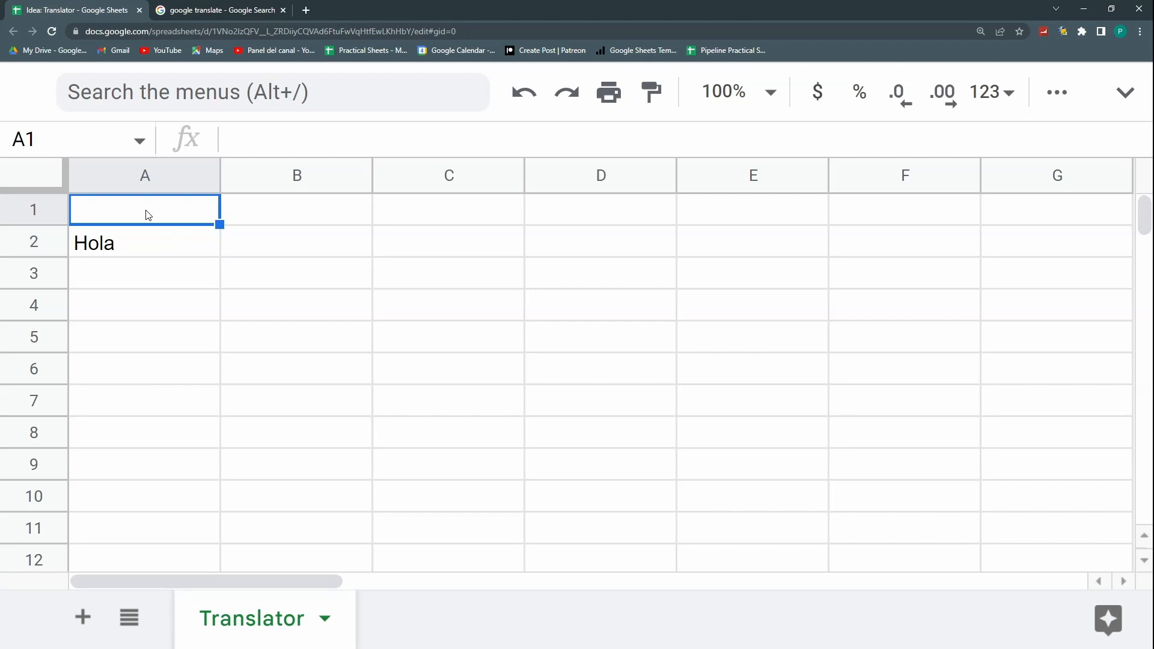
pyautogui.write('Original Text')
pyautogui.press('Return')
pyautogui.press('Right')
pyautogui.press('Up')
pyautogui.write('Translated Text')
pyautogui.press('Return')
# Step: Copy the English-to-Spanish GOOGLETRANSLATE formula from A2 into B2
pyautogui.click(202, 238)
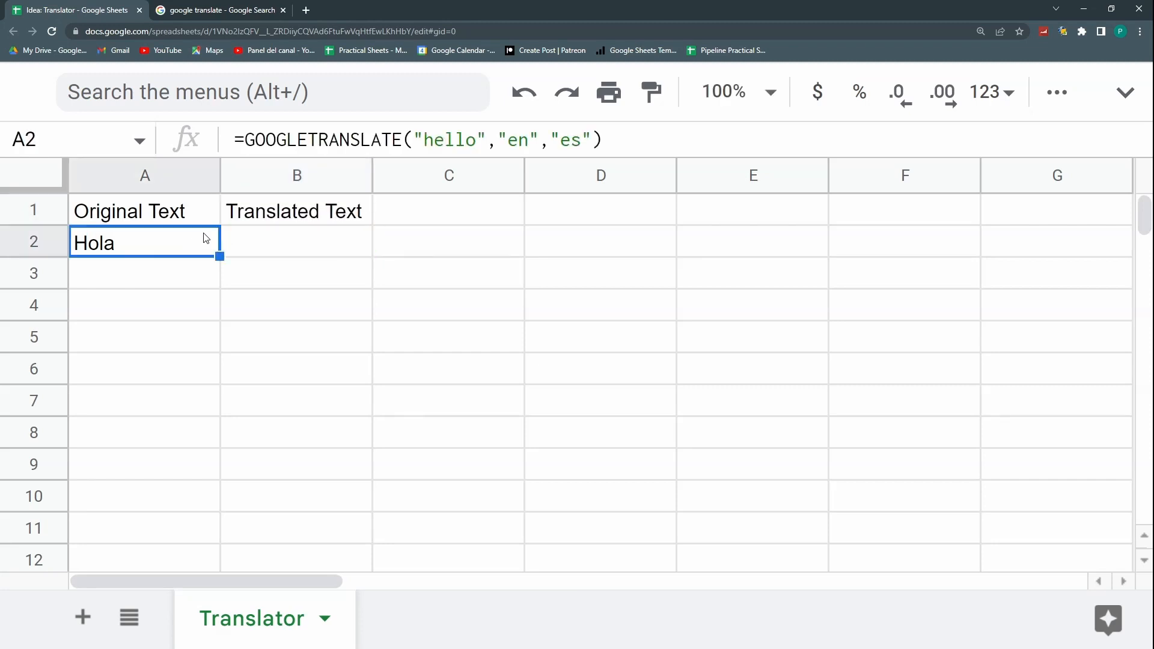
pyautogui.moveTo(685, 129); pyautogui.dragTo(214, 127)
pyautogui.hotkey('ctrl', 'x')
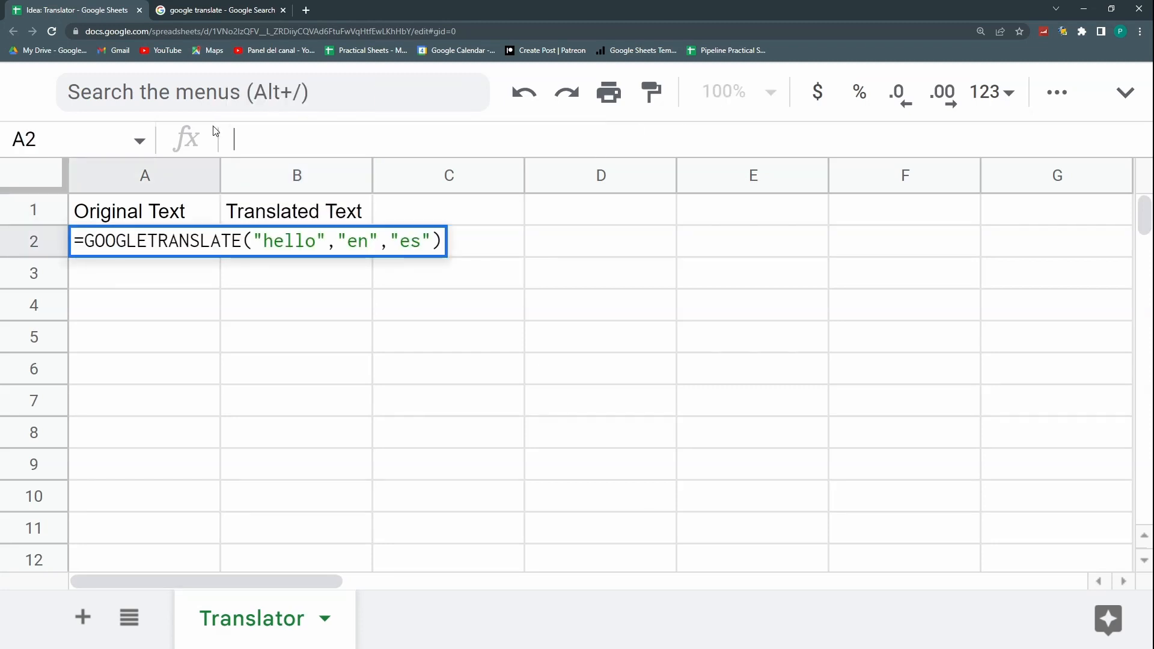
pyautogui.hotkey('ctrl', 'v')
pyautogui.click(291, 247)
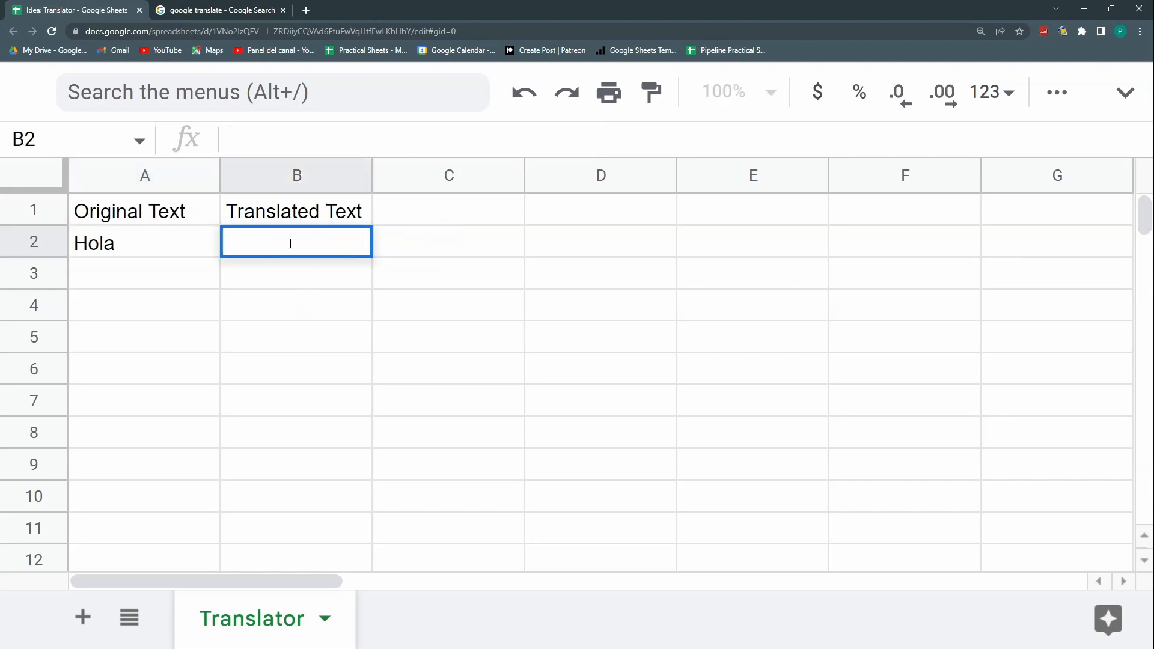
pyautogui.hotkey('ctrl', 'v')
pyautogui.press('Return')
# Step: Replace the "hello" argument in B2's formula with a reference to A2, giving =GOOGLETRANSLATE(A2,"en","es")
pyautogui.click(126, 244)
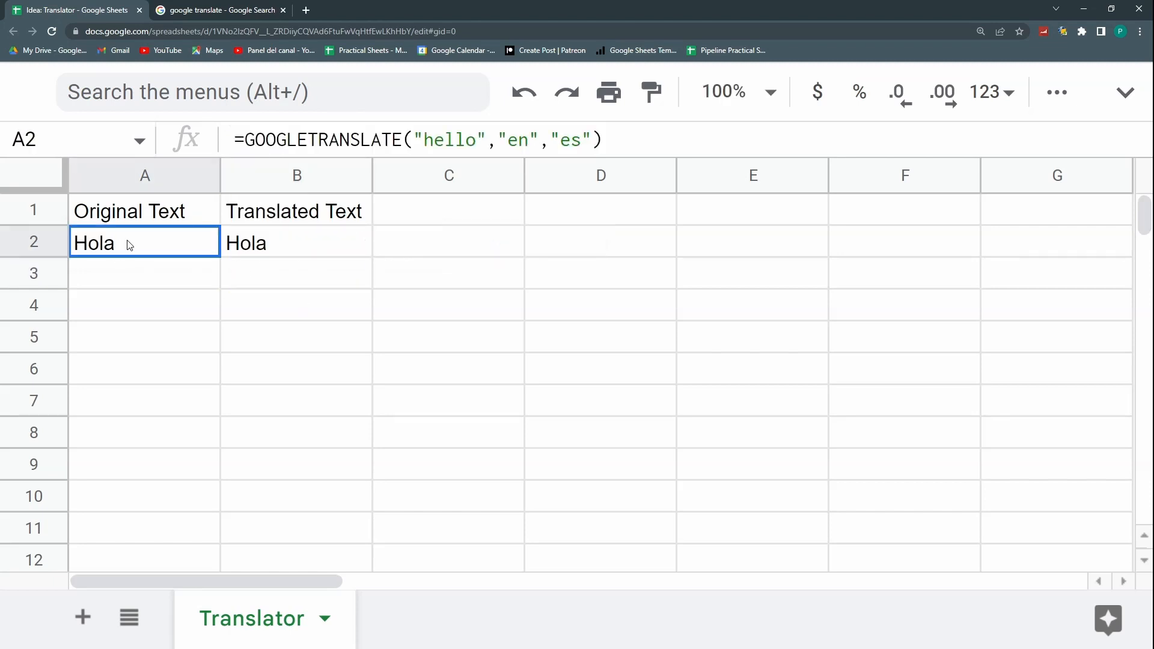
pyautogui.click(262, 248)
pyautogui.moveTo(481, 142); pyautogui.dragTo(415, 142)
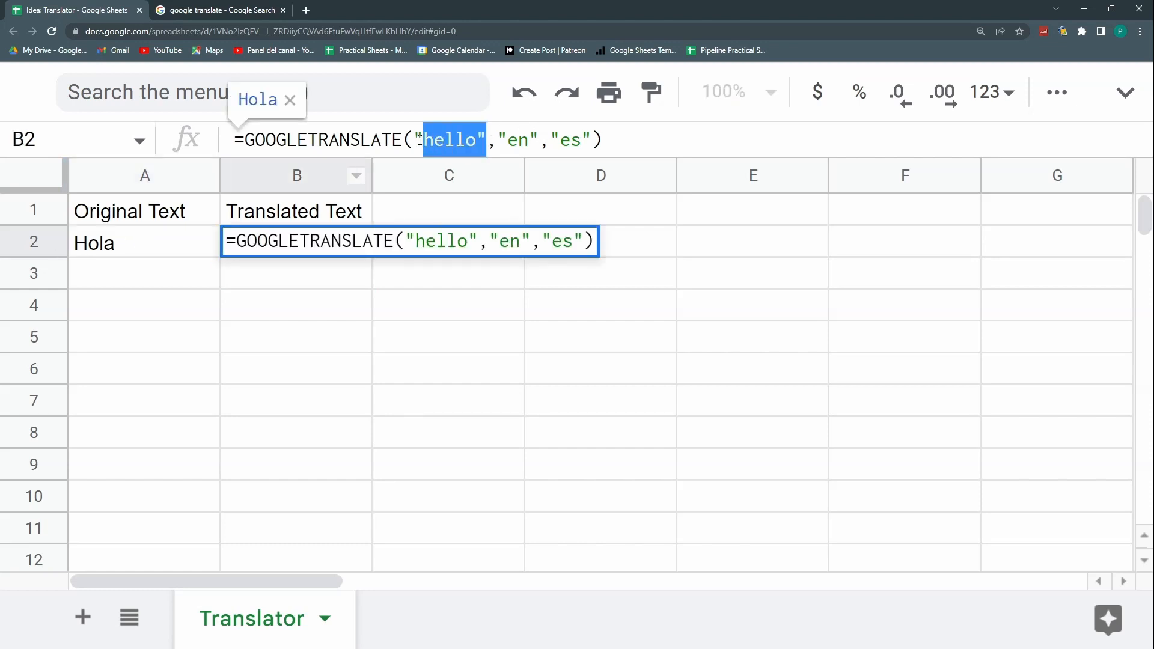
pyautogui.press('BackSpace')
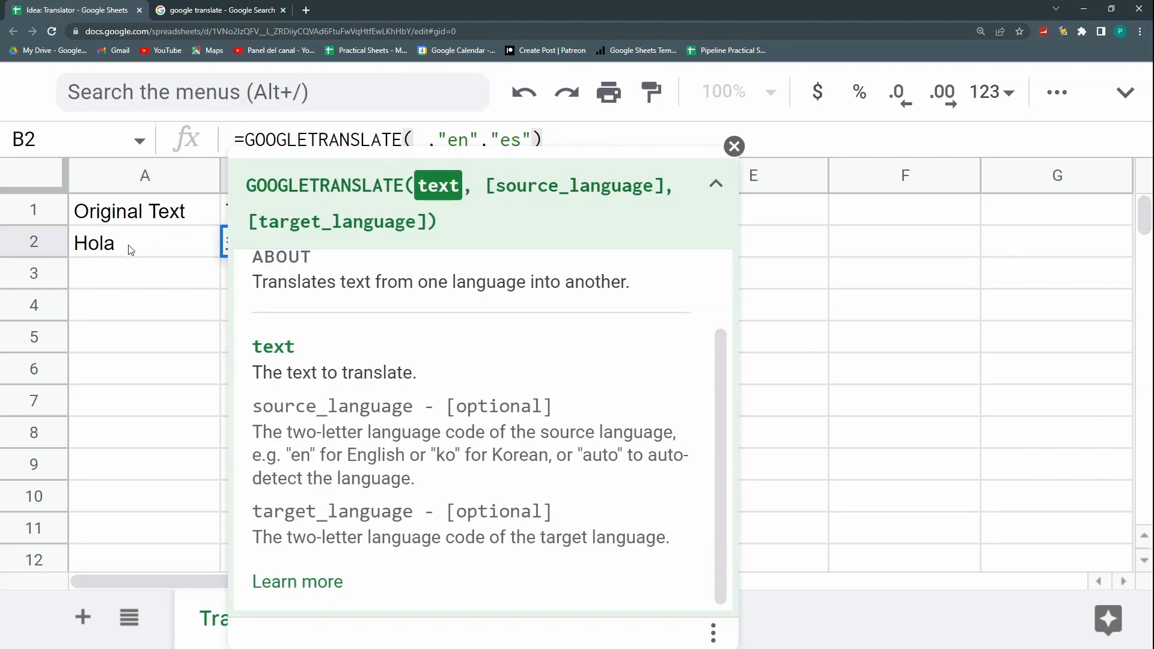
pyautogui.click(130, 248)
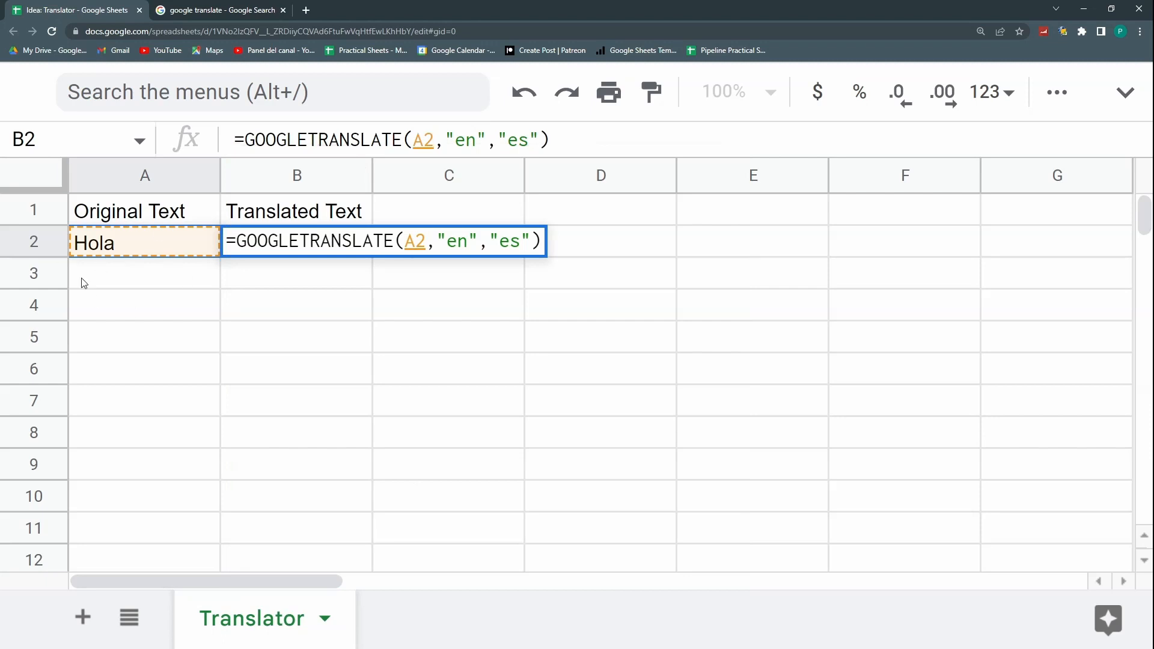
pyautogui.press('Return')
# Step: Enter "Hello" in A2 as the text to translate, and replace it with a "My name is" sentence ending in a first name
pyautogui.click(148, 241)
pyautogui.write('Hello')
pyautogui.press('Return')
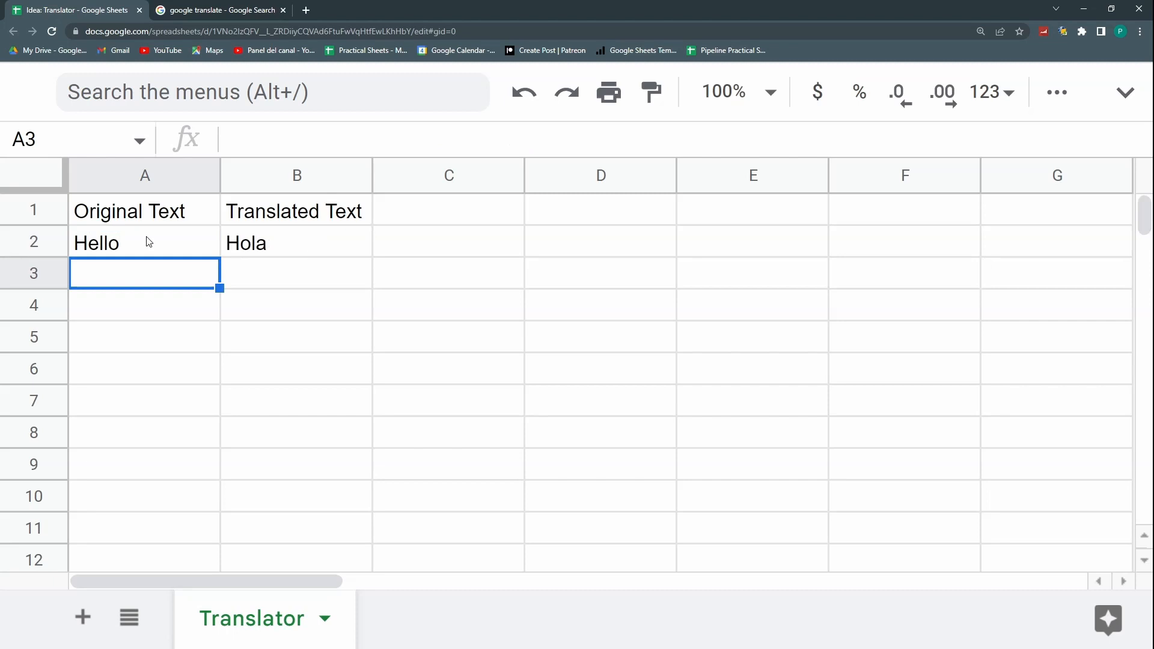
pyautogui.click(153, 250)
pyautogui.write('My')
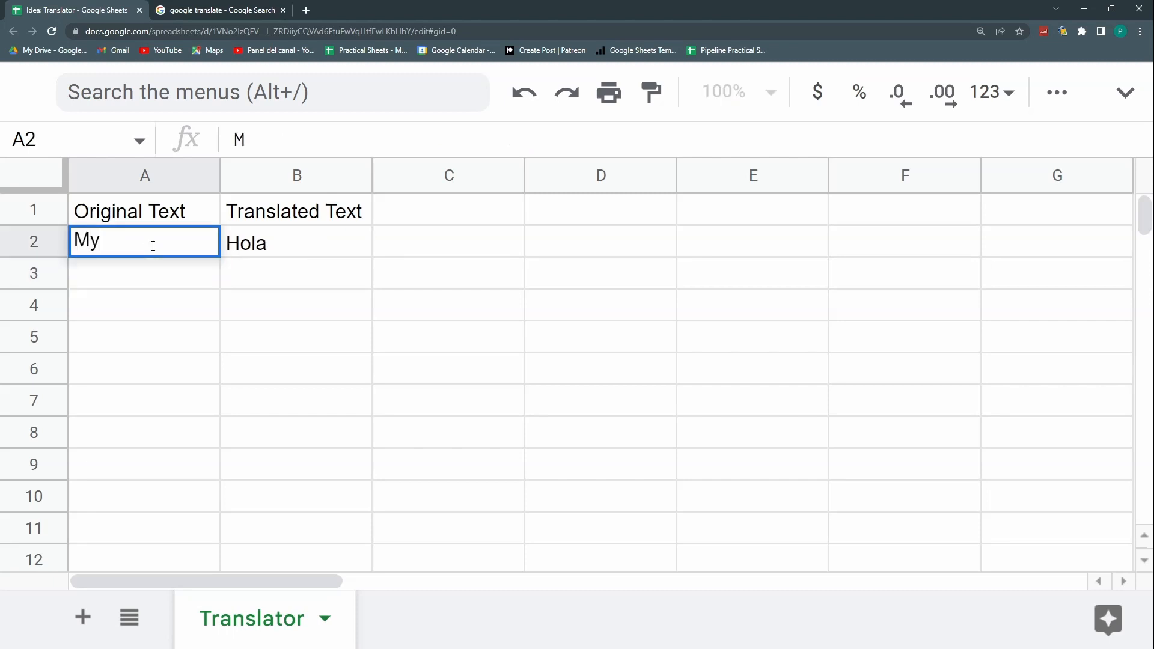
pyautogui.write(' name is Juan')
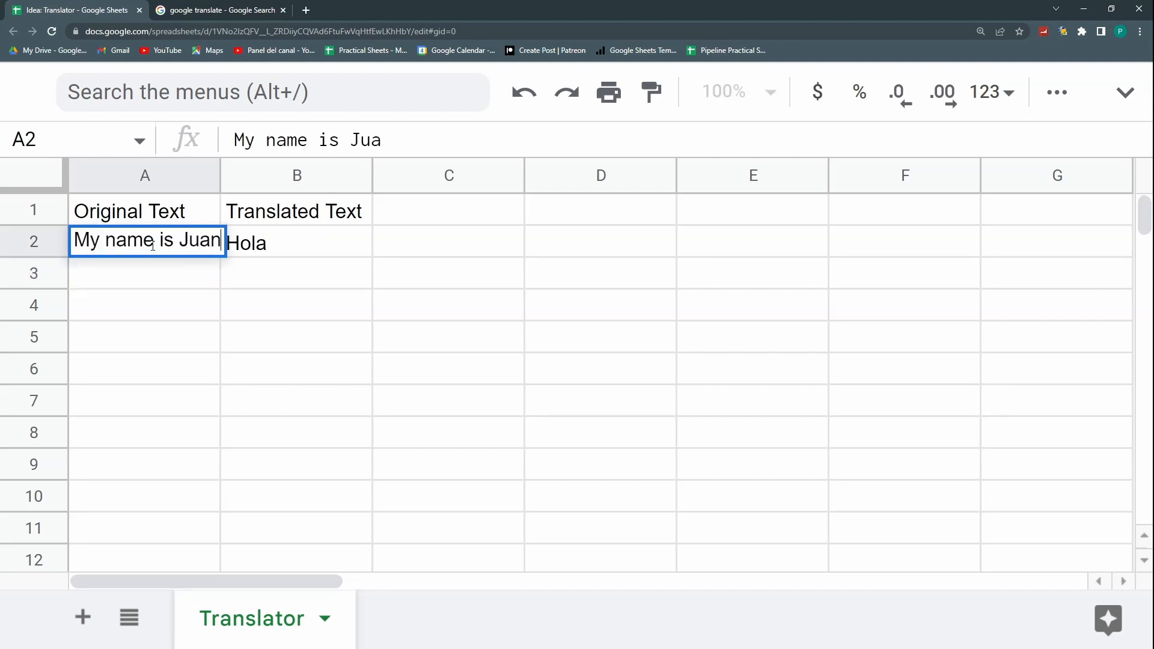
pyautogui.press('Return')
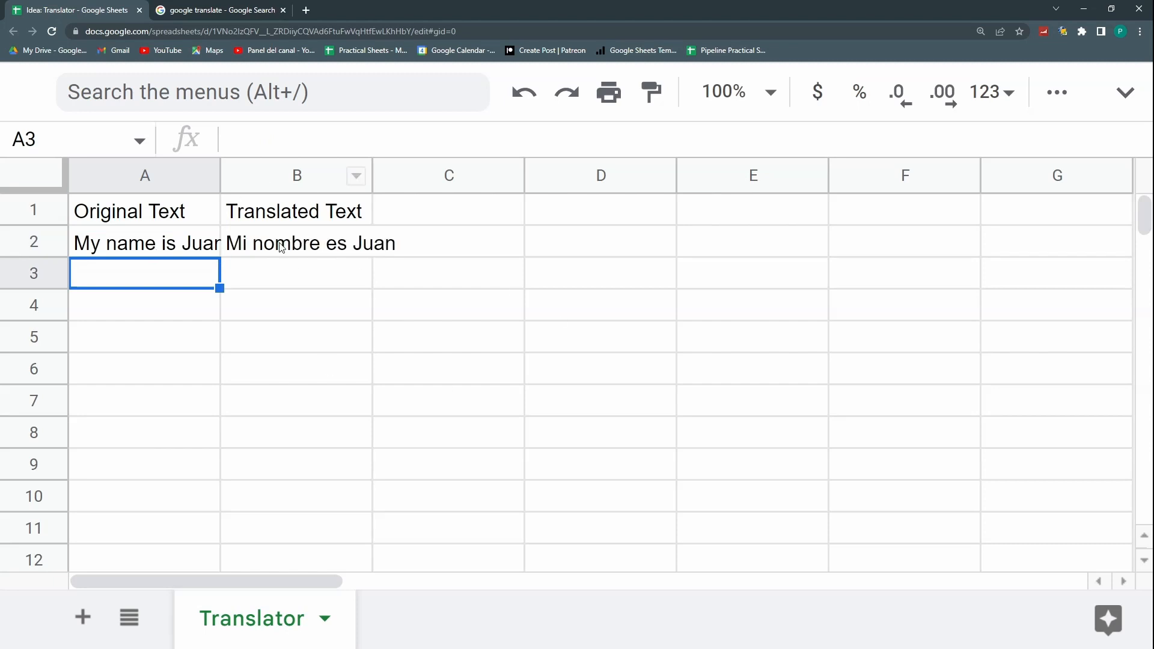
# Step: Widen columns A and B to fit the sentences and make the headers in A1:B1 bold
pyautogui.moveTo(220, 171); pyautogui.dragTo(217, 172)
pyautogui.doubleClick(217, 171)
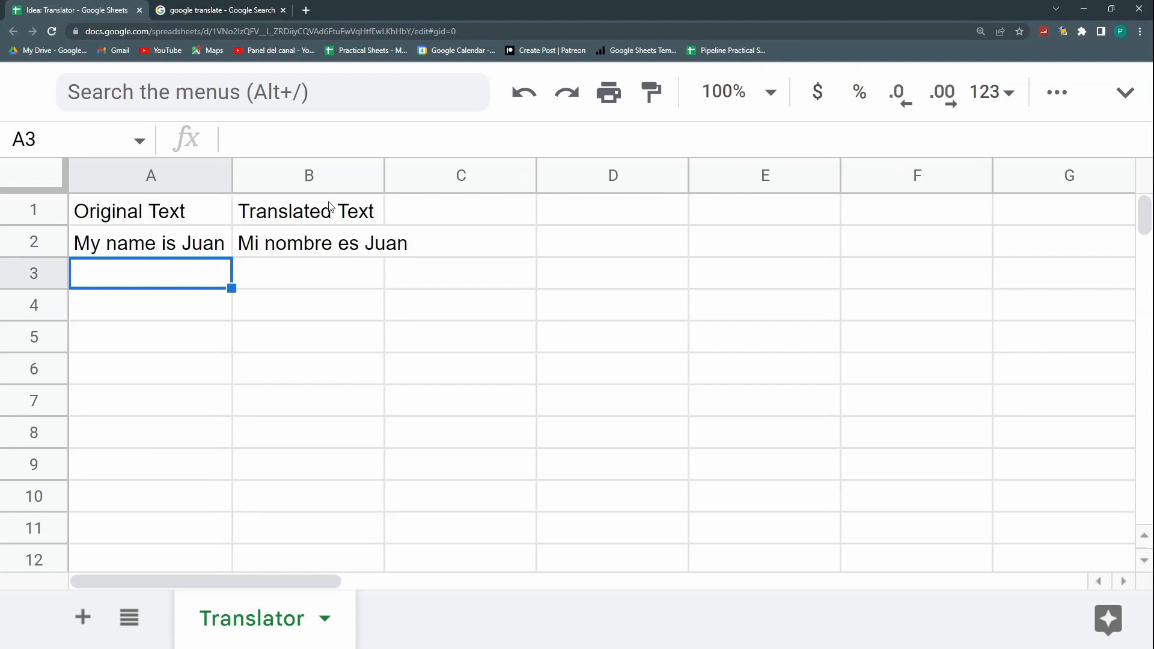
pyautogui.moveTo(388, 184); pyautogui.dragTo(435, 180)
pyautogui.moveTo(163, 207); pyautogui.dragTo(287, 197)
pyautogui.hotkey('ctrl', 'b')
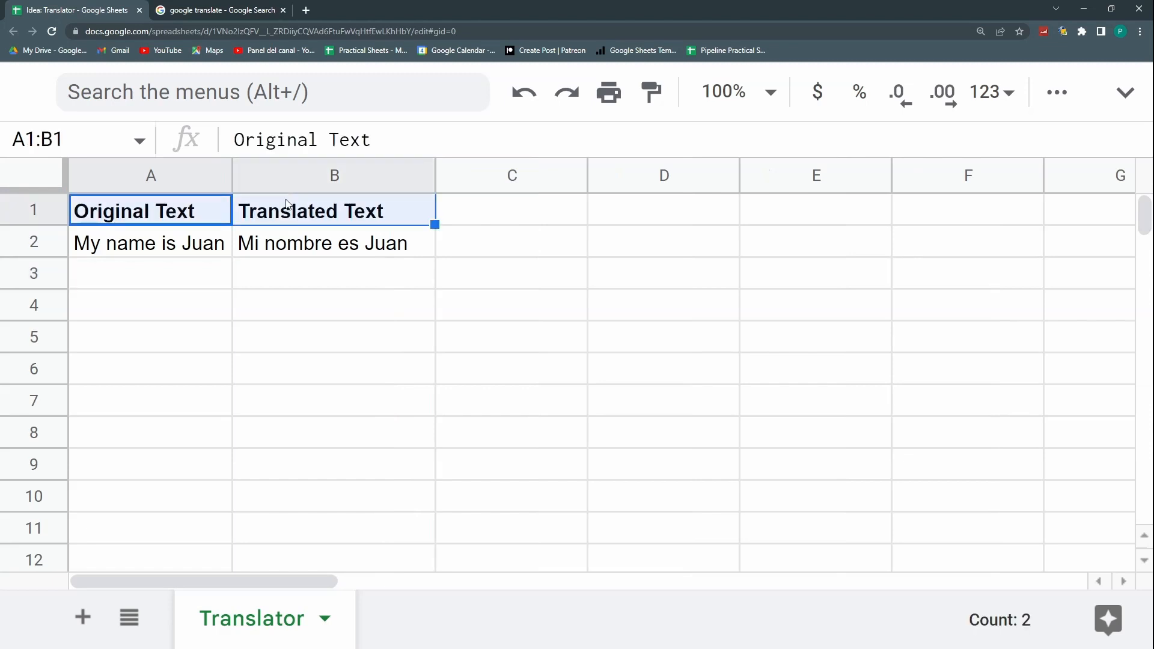
# Step: Rename the sheet as Translator En-Es
pyautogui.doubleClick(262, 626)
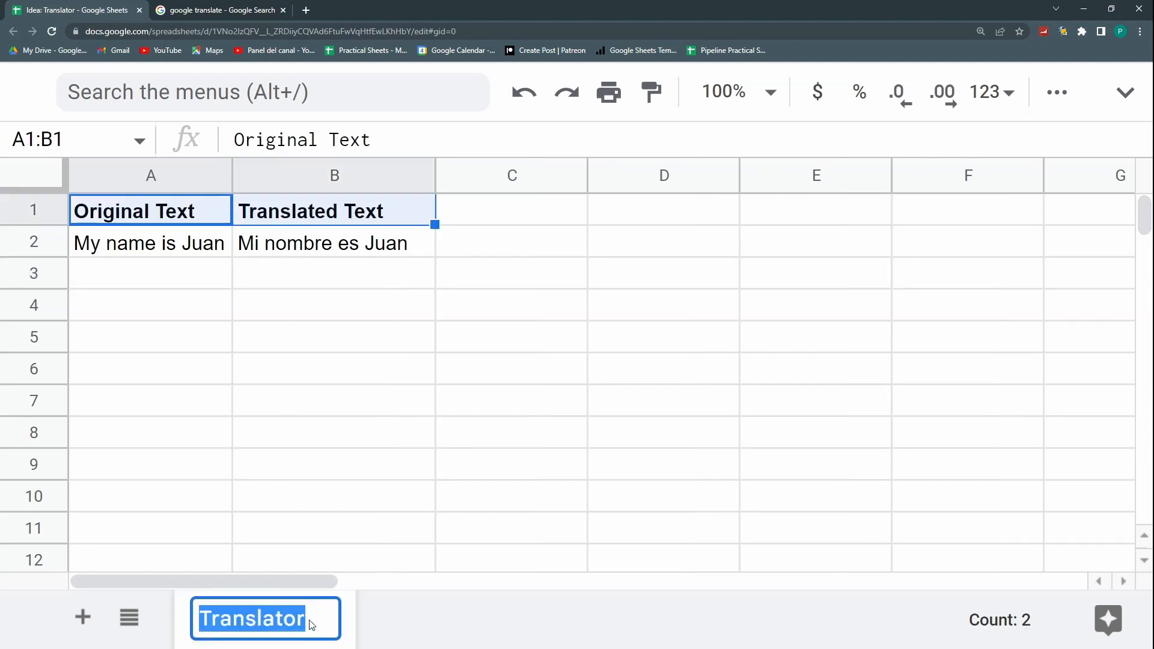
pyautogui.click(311, 625)
pyautogui.write('En-Es')
pyautogui.press('Return')
pyautogui.click(414, 371)
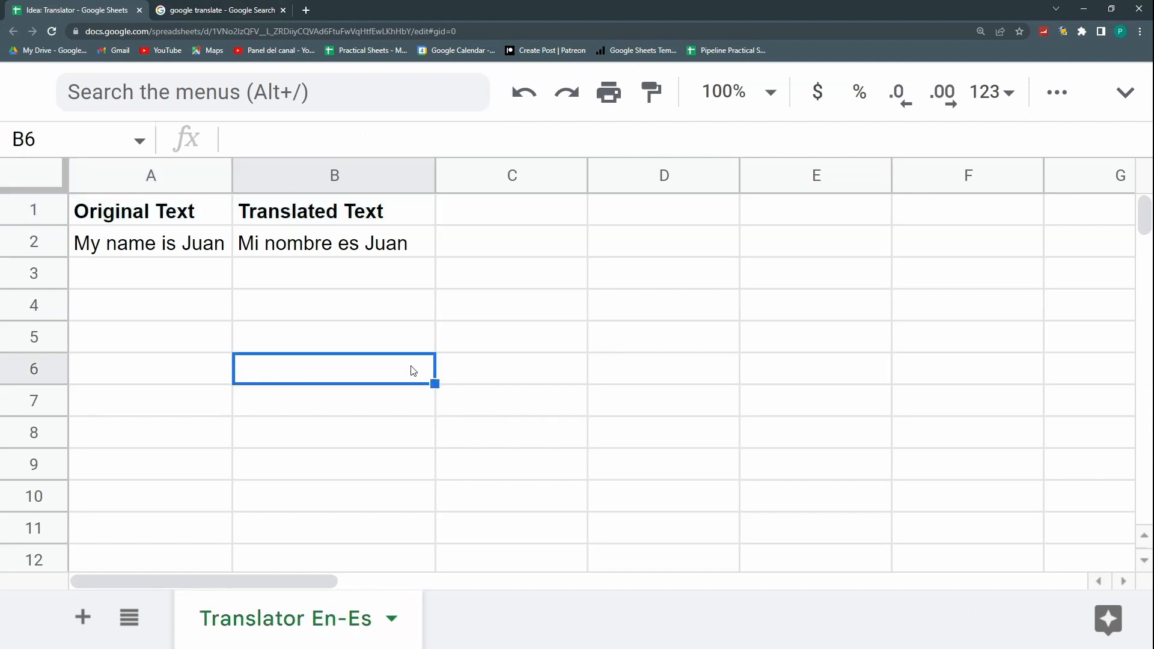
# Step: Enlarge the translation boxes by making row 2 taller and column A wider, and align the text in A2:B2 to the top
pyautogui.moveTo(44, 256); pyautogui.dragTo(43, 335)
pyautogui.moveTo(232, 175); pyautogui.dragTo(315, 175)
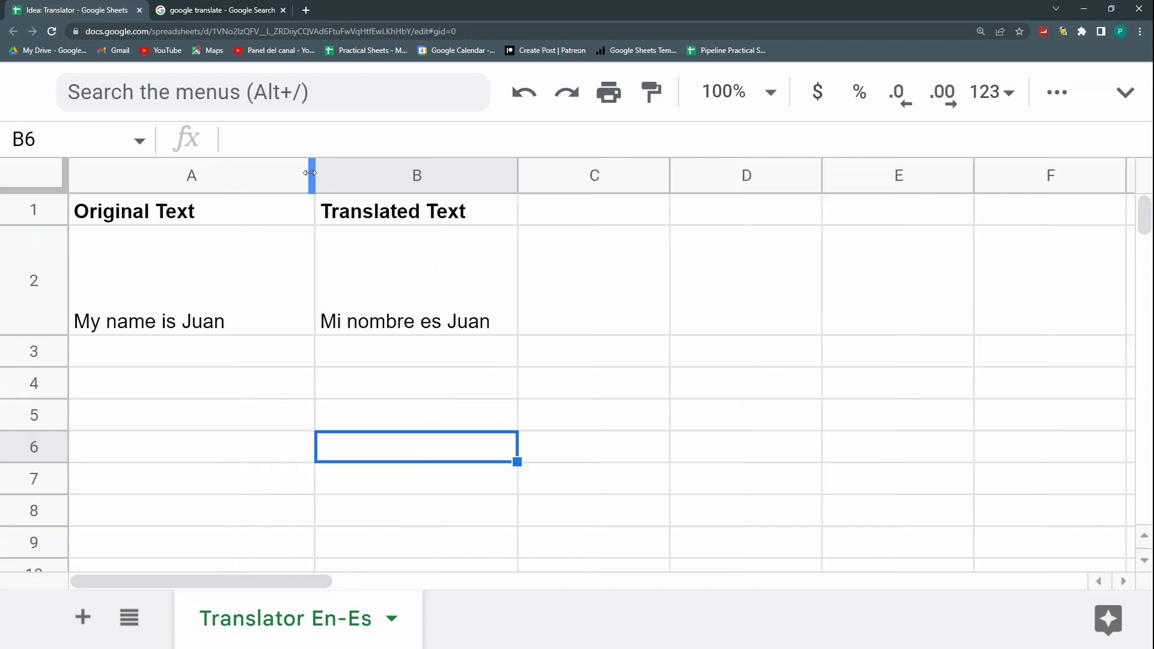
pyautogui.moveTo(263, 295); pyautogui.dragTo(401, 300)
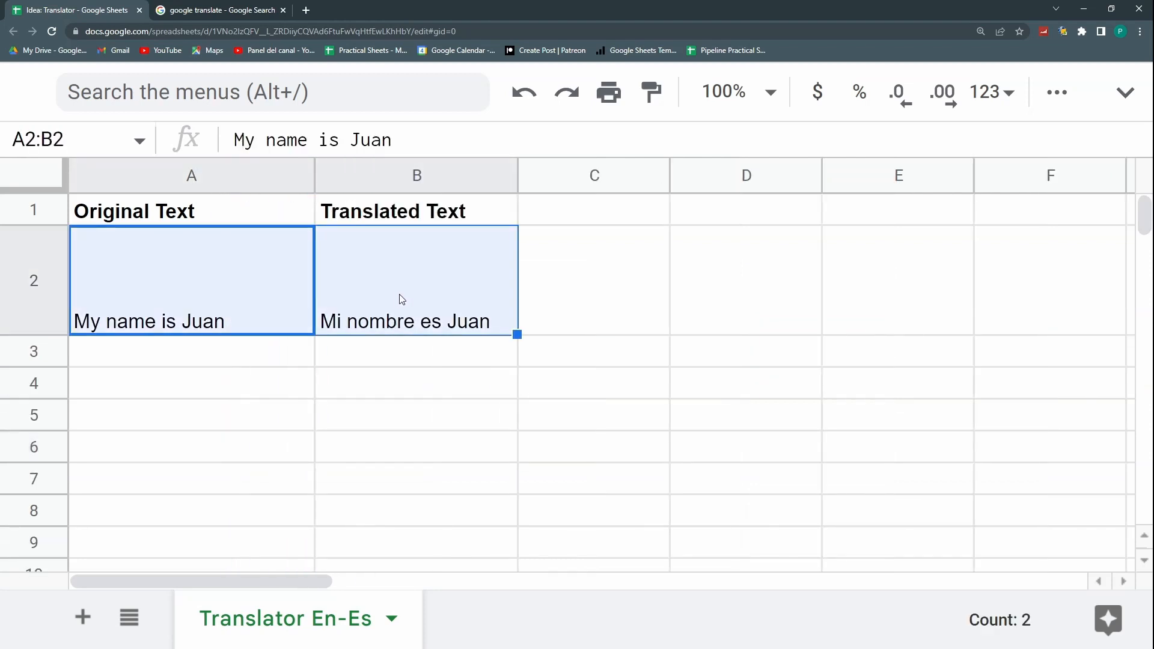
pyautogui.click(1131, 94)
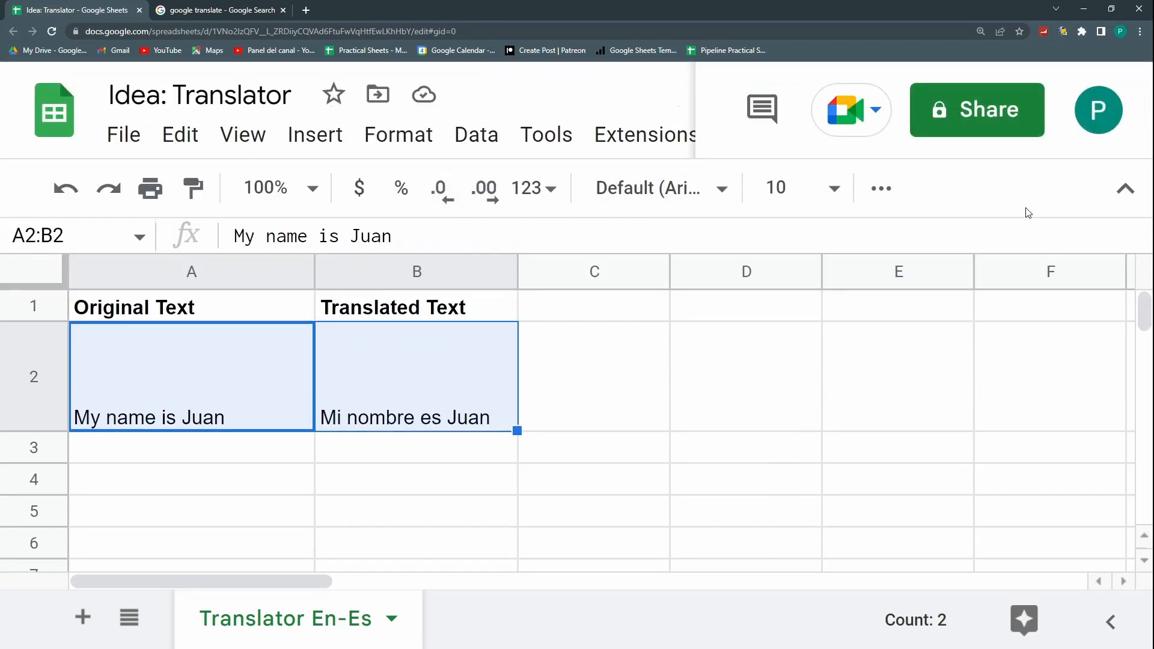
pyautogui.hotkey('ctrl', '-')
pyautogui.hotkey('ctrl', '-')
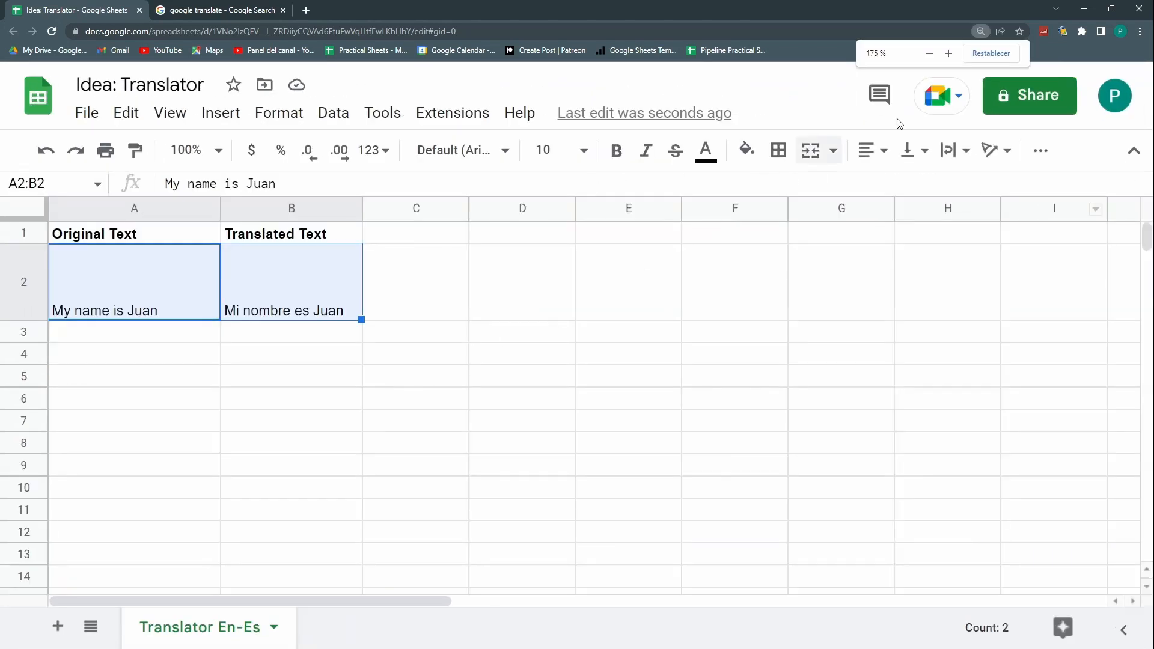
pyautogui.click(868, 163)
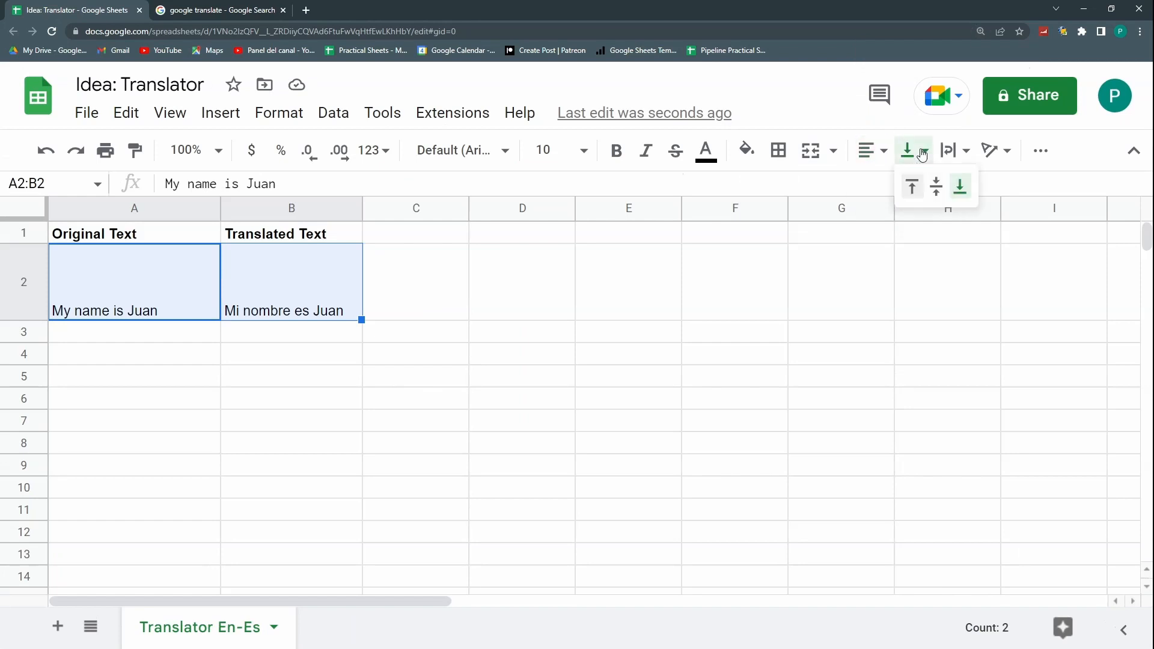
pyautogui.moveTo(964, 152)
pyautogui.click(977, 187)
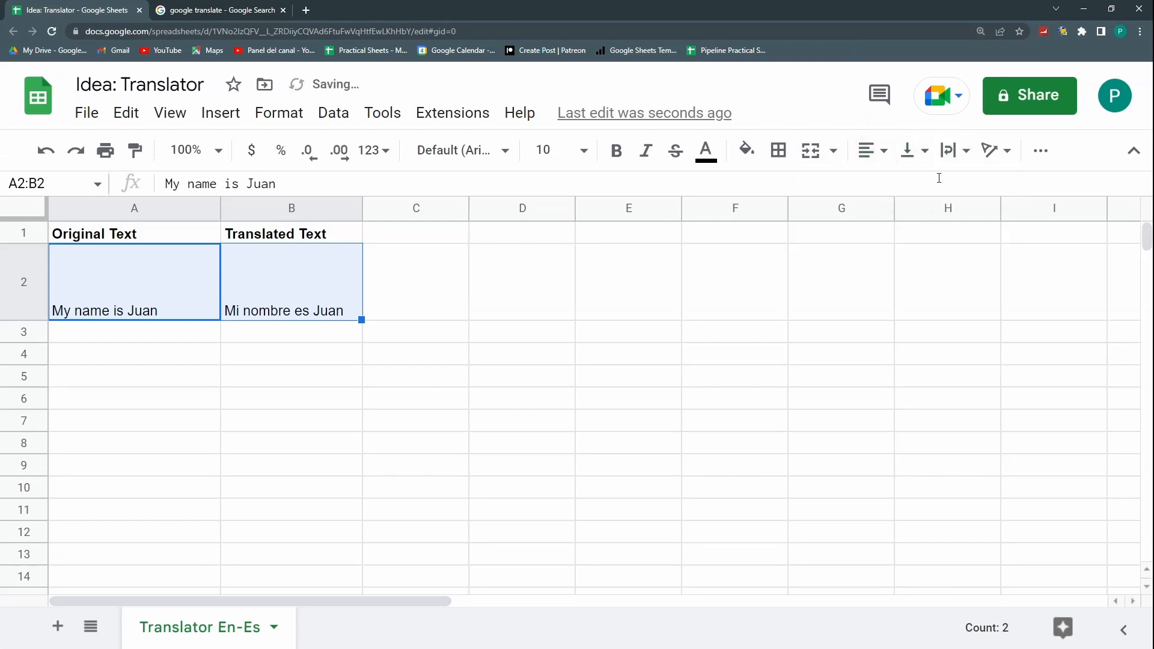
pyautogui.click(909, 150)
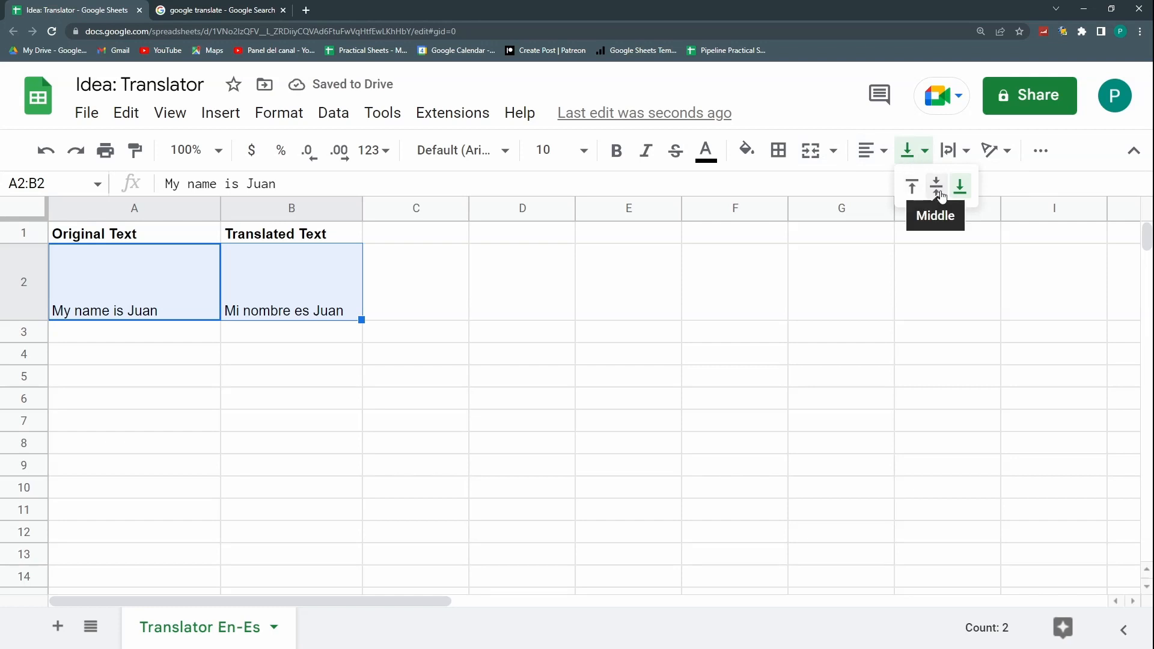
pyautogui.click(911, 188)
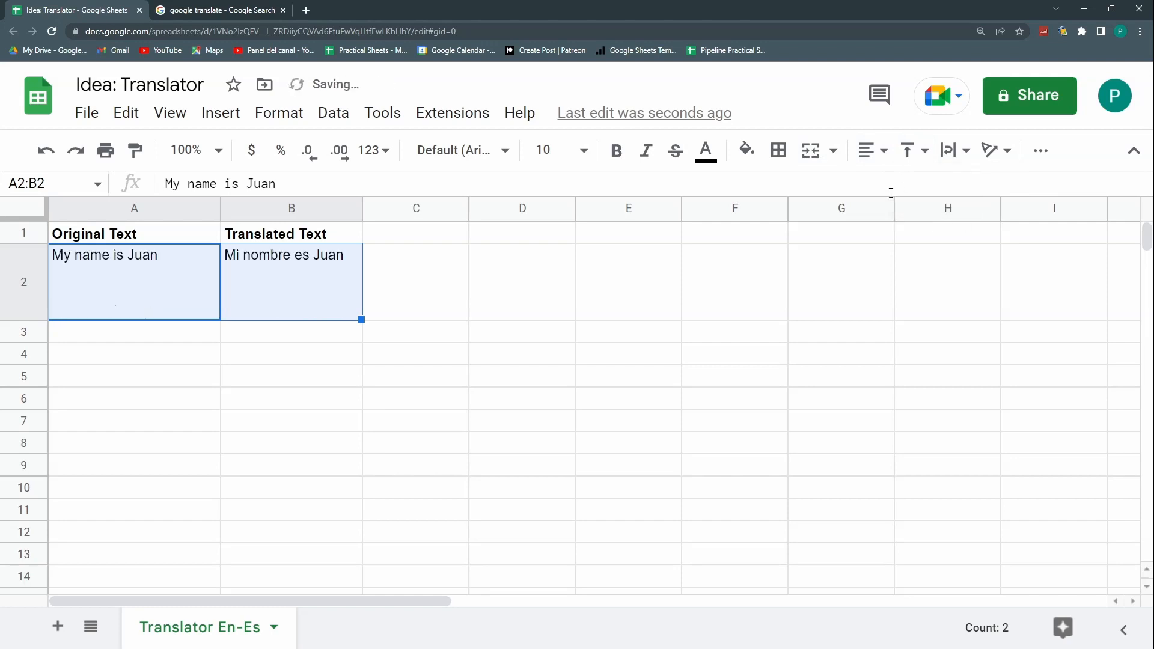
# Step: Delete the unused rows 4 to 1000 and the unused columns D to Z
pyautogui.click(291, 368)
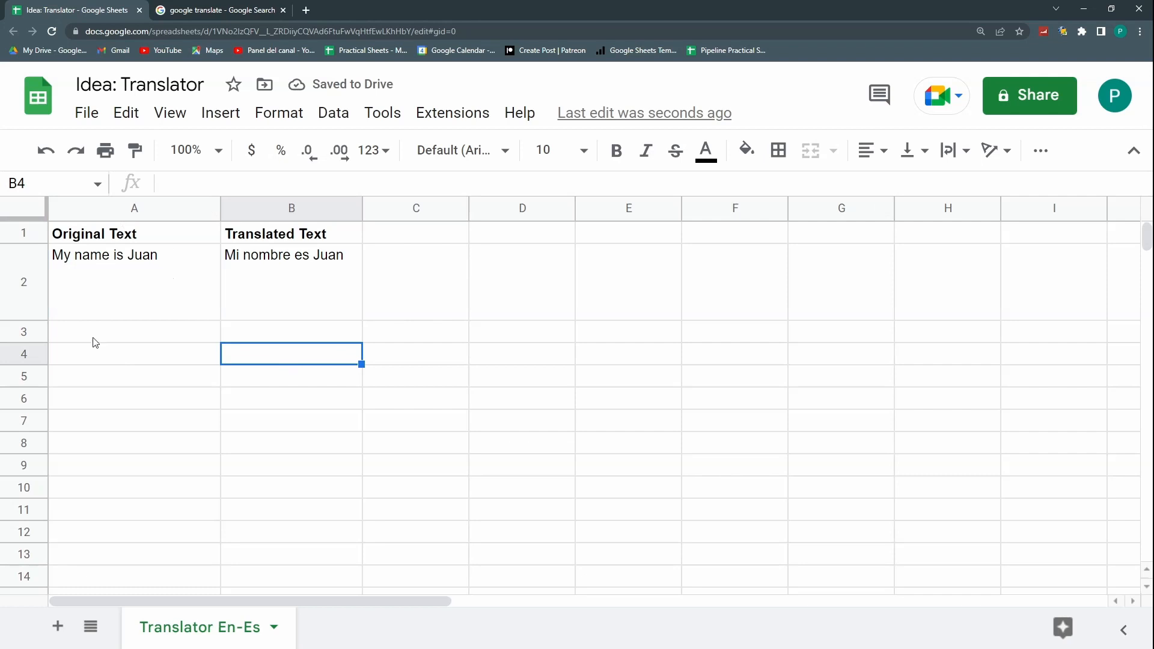
pyautogui.click(20, 354)
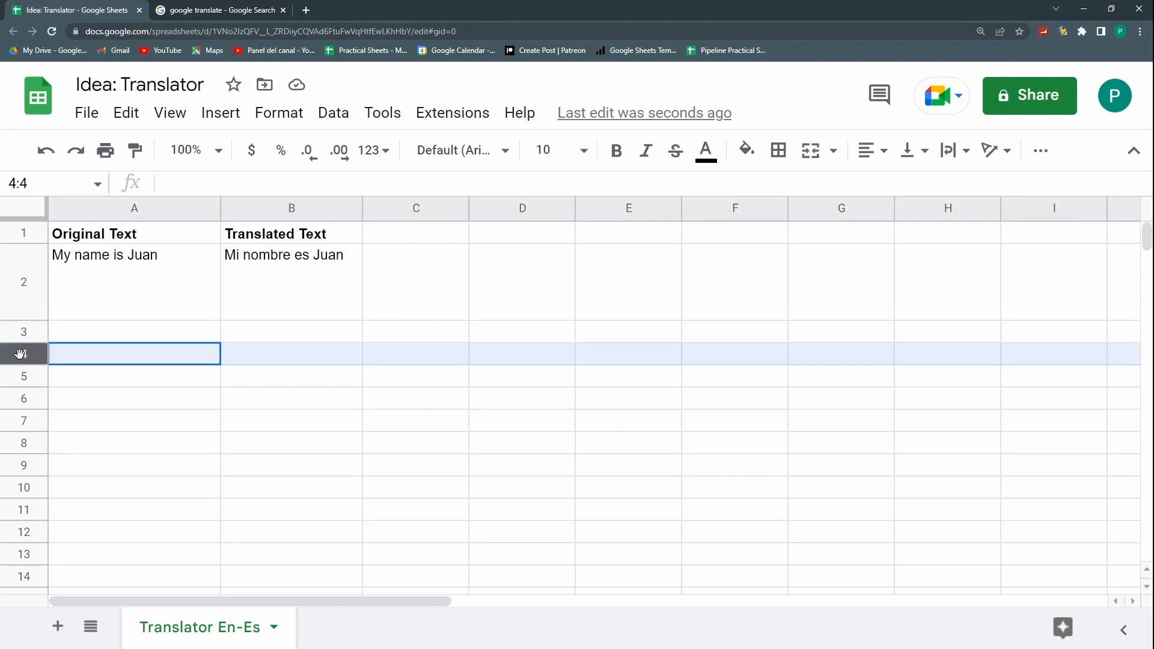
pyautogui.hotkey('ctrl', 'shift', 'Down')
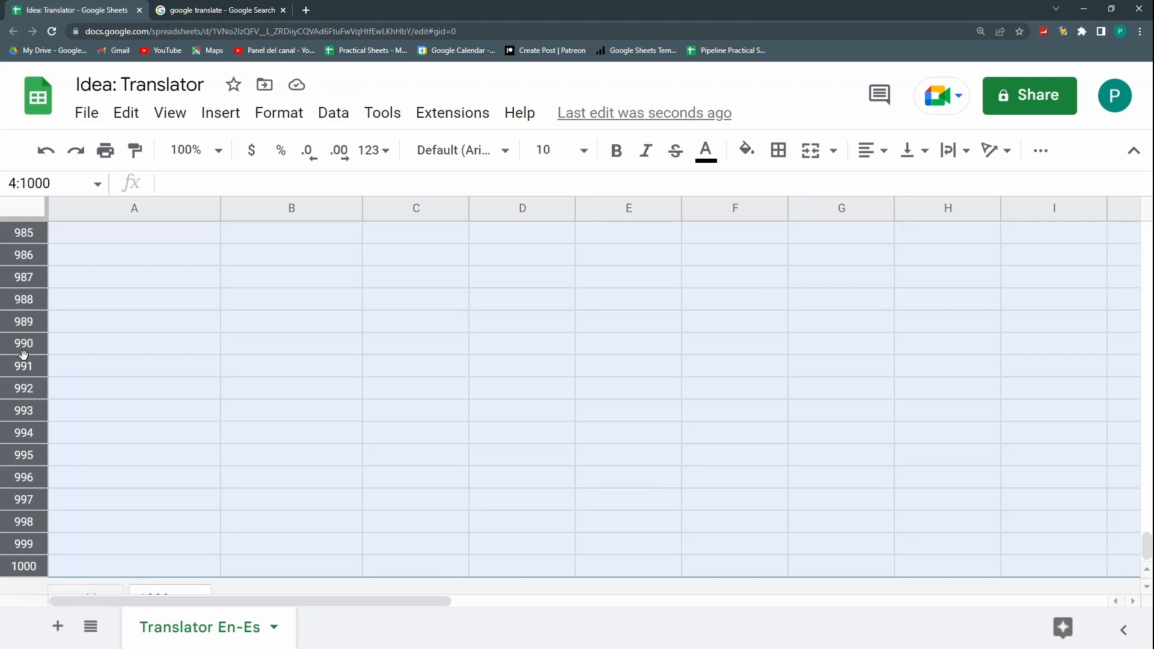
pyautogui.hotkey('ctrl', 'alt', '-')
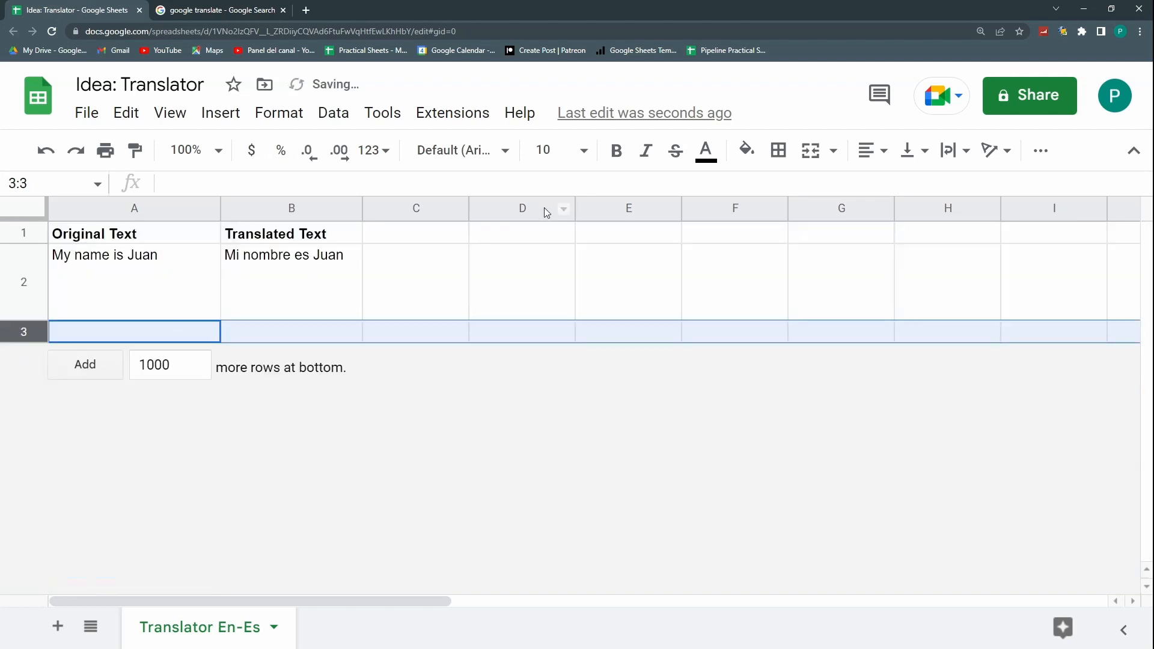
pyautogui.click(526, 208)
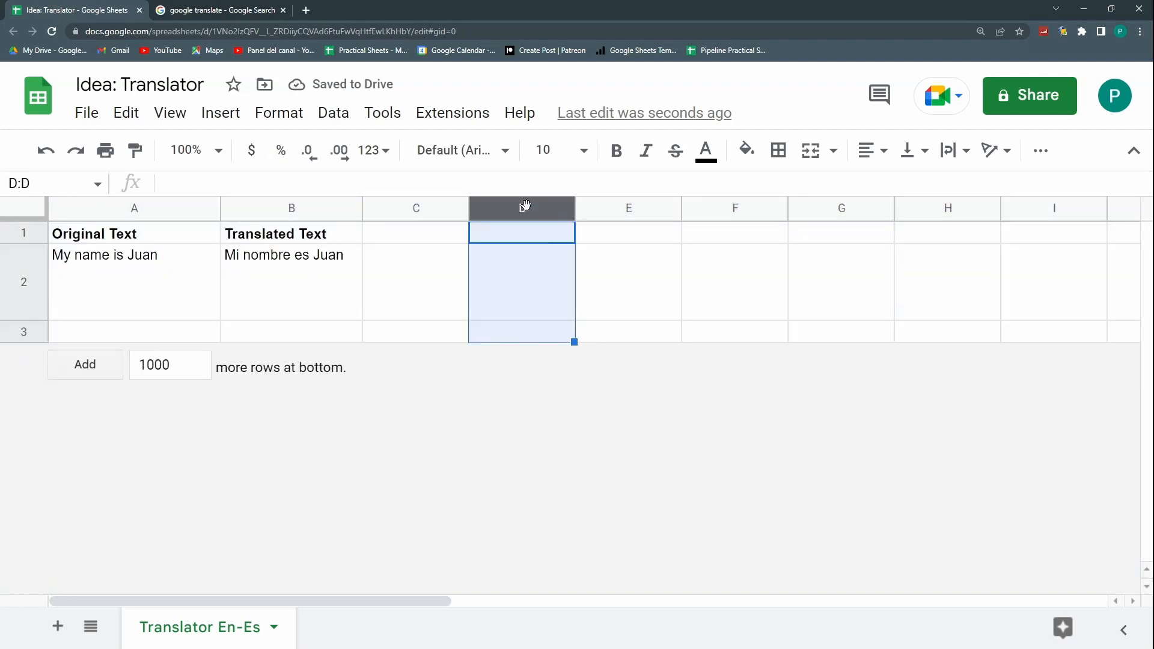
pyautogui.hotkey('ctrl', 'shift', 'Right')
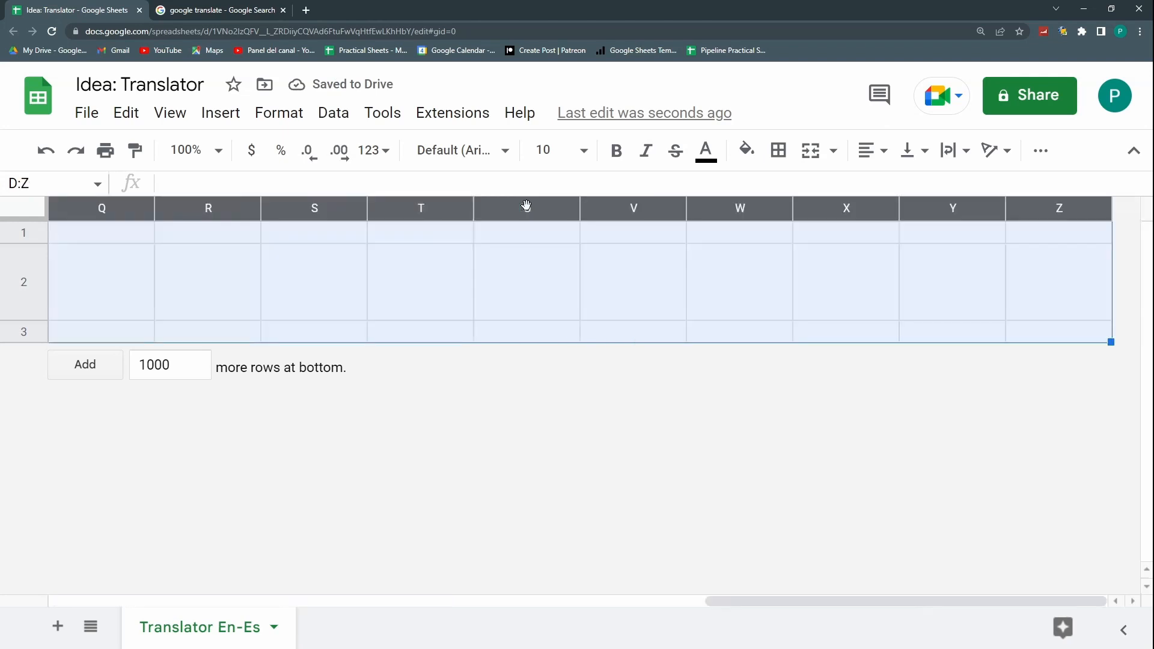
pyautogui.hotkey('ctrl', 'alt', '-')
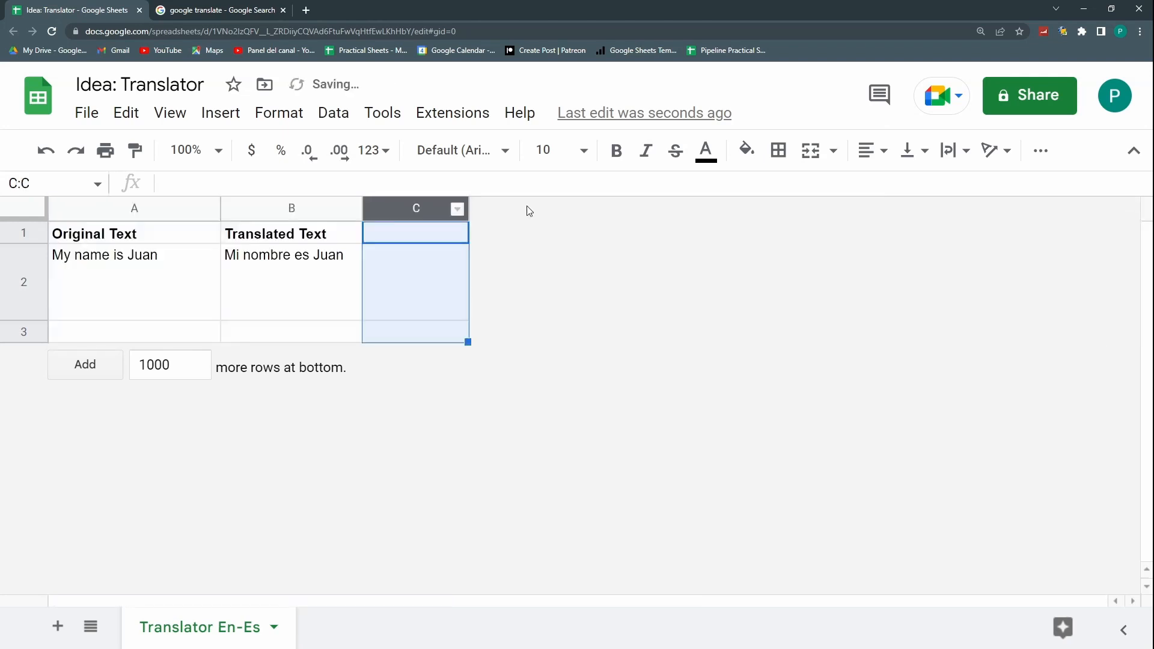
pyautogui.press('Left')
pyautogui.press('Left')
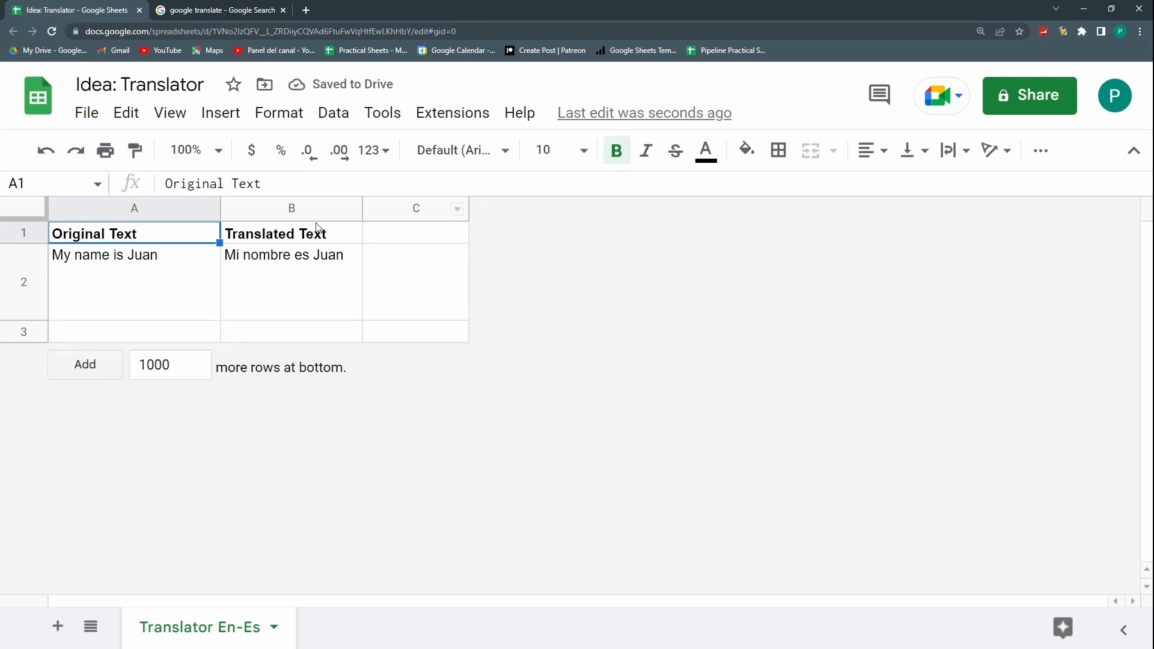
# Step: Widen columns A, B and C so that the remaining table fills most of the sheet area
pyautogui.moveTo(220, 208); pyautogui.dragTo(332, 208)
pyautogui.moveTo(473, 208); pyautogui.dragTo(582, 208)
pyautogui.moveTo(688, 210); pyautogui.dragTo(793, 208)
pyautogui.moveTo(582, 208); pyautogui.dragTo(682, 208)
pyautogui.moveTo(330, 208); pyautogui.dragTo(454, 208)
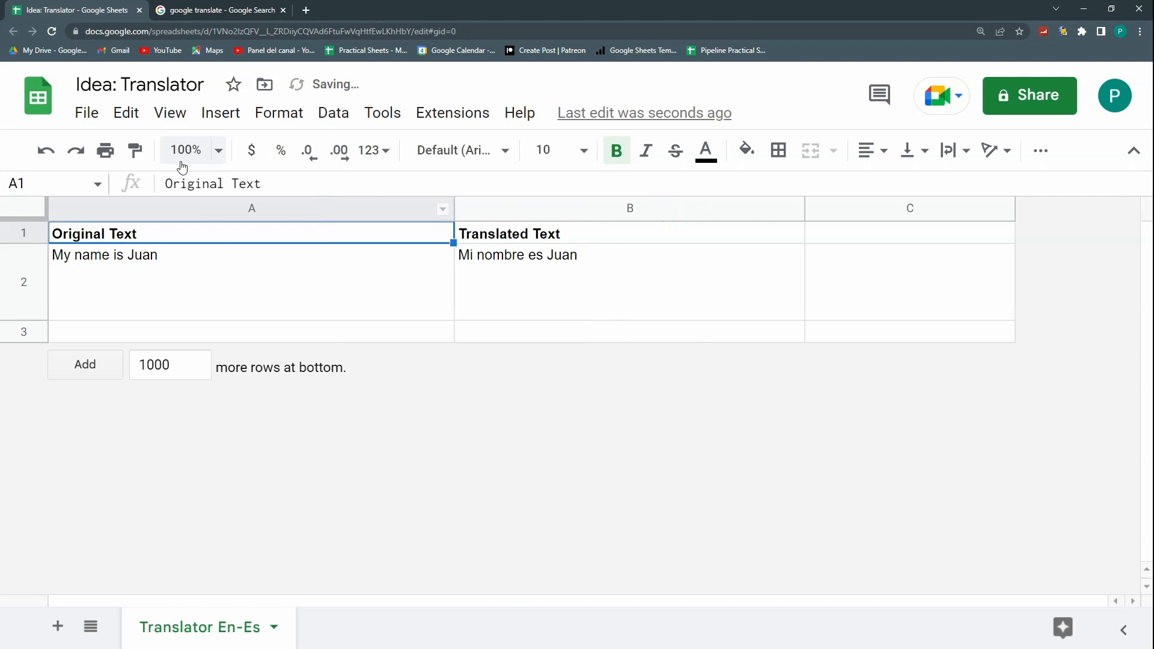
pyautogui.click(219, 156)
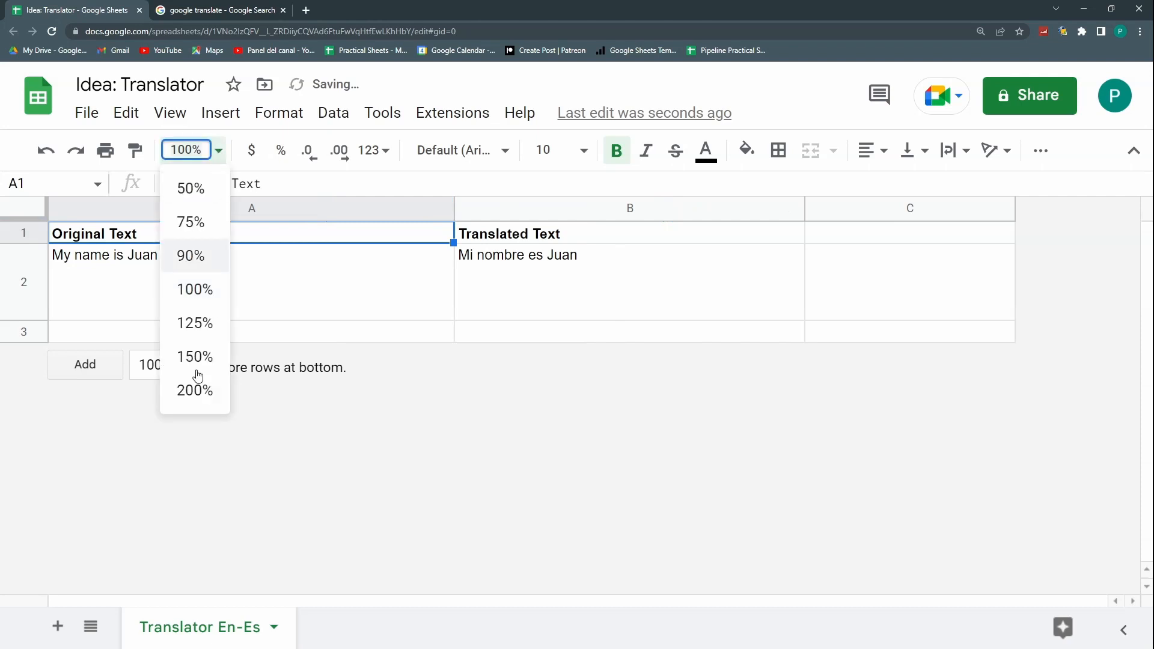
pyautogui.click(196, 399)
pyautogui.click(186, 141)
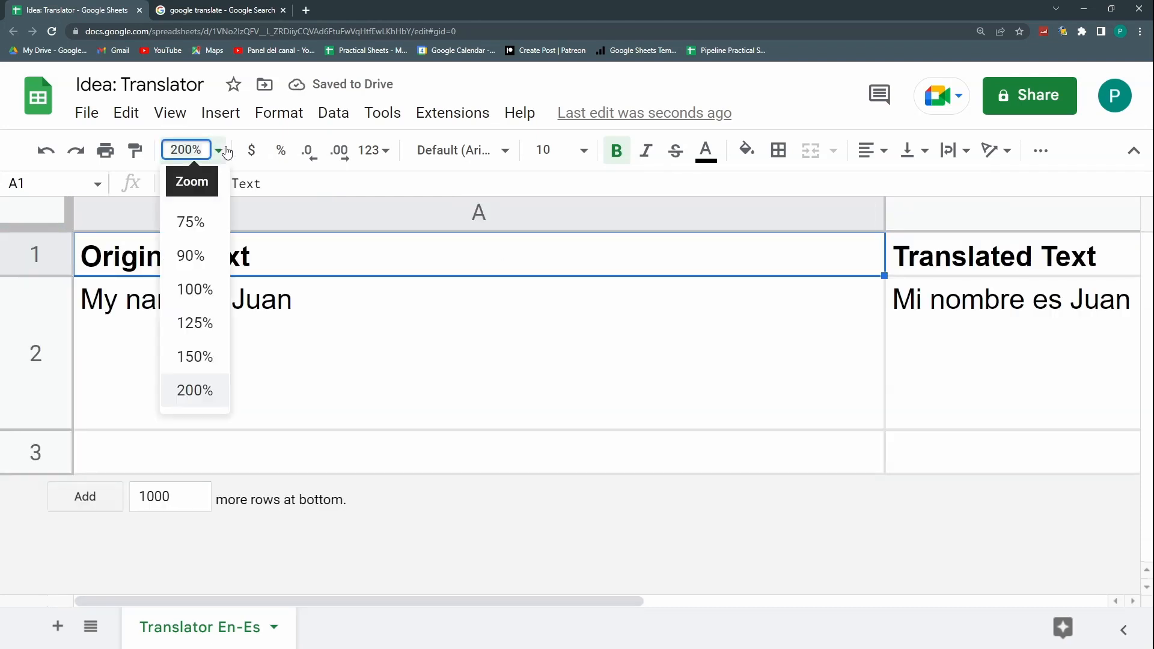
pyautogui.click(199, 288)
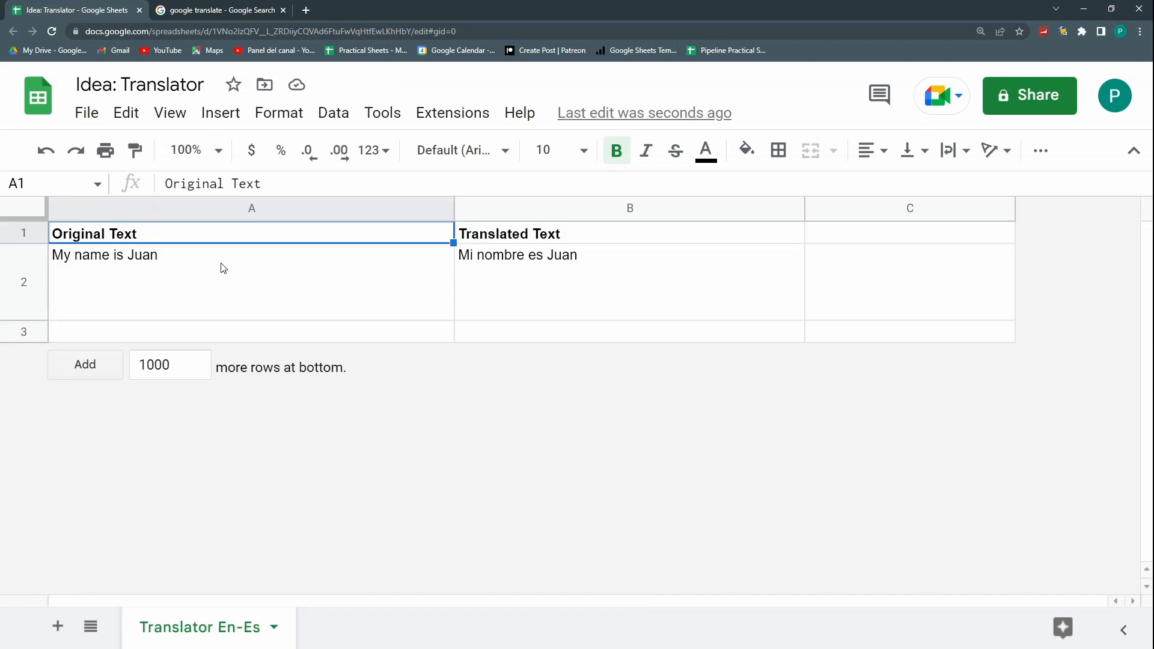
# Step: Set the font size of the headers in A1:B1 to 18 and of the text in A2:B2 to 12
pyautogui.click(223, 268)
pyautogui.moveTo(201, 232); pyautogui.dragTo(557, 205)
pyautogui.click(583, 151)
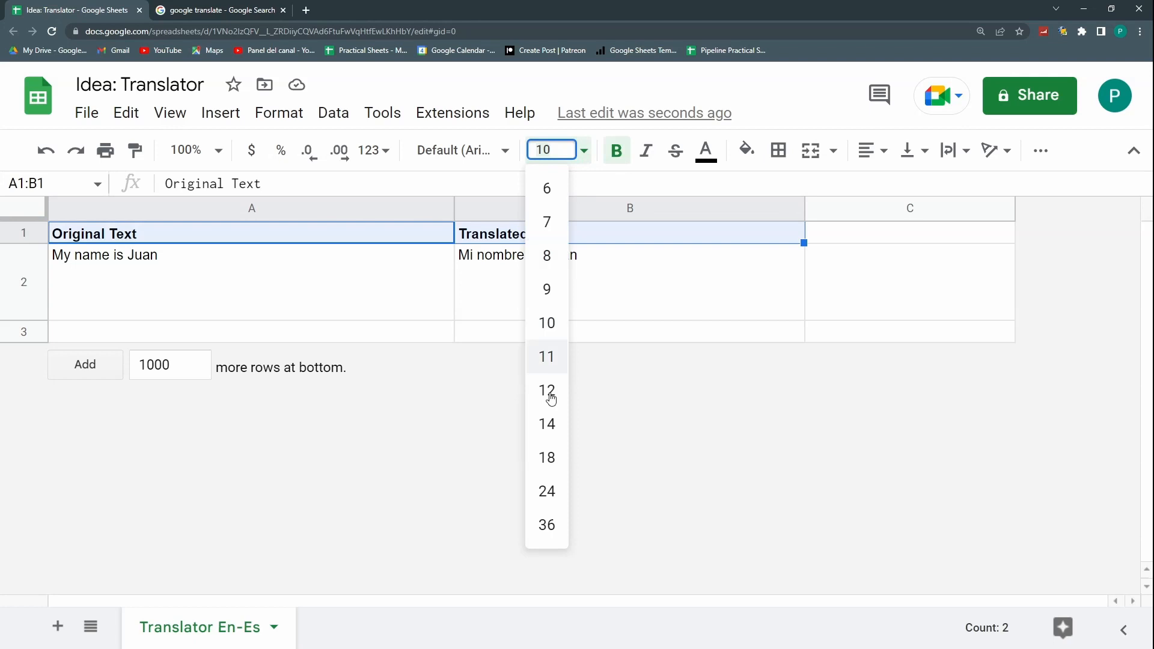
pyautogui.click(547, 458)
pyautogui.moveTo(240, 288); pyautogui.dragTo(518, 296)
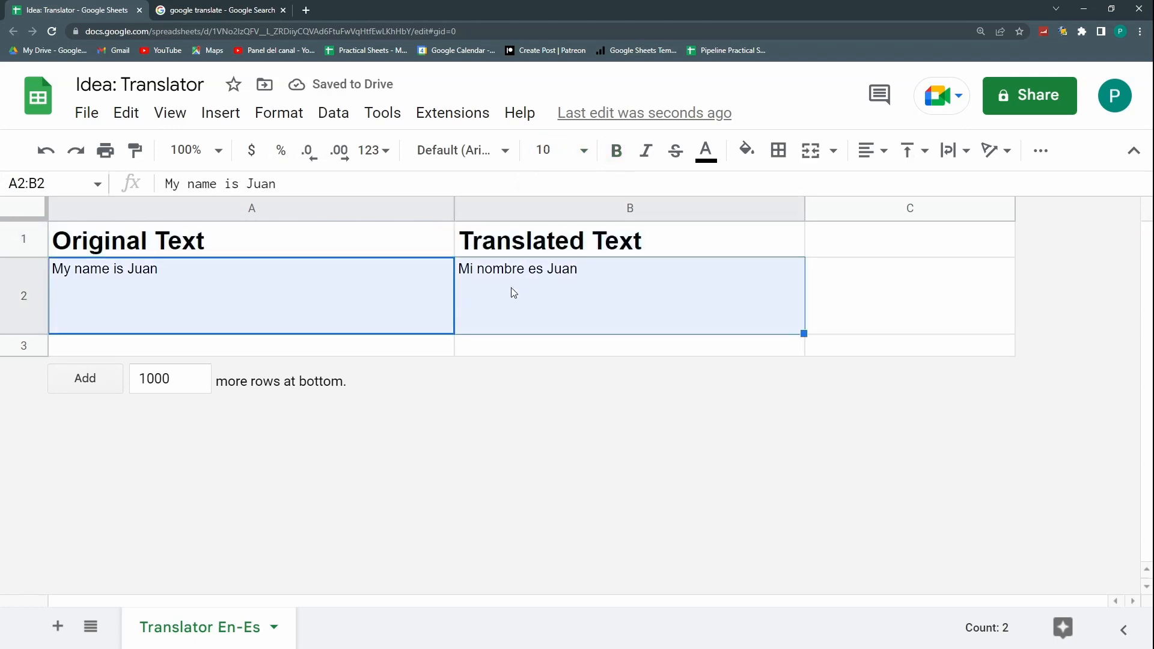
pyautogui.click(583, 150)
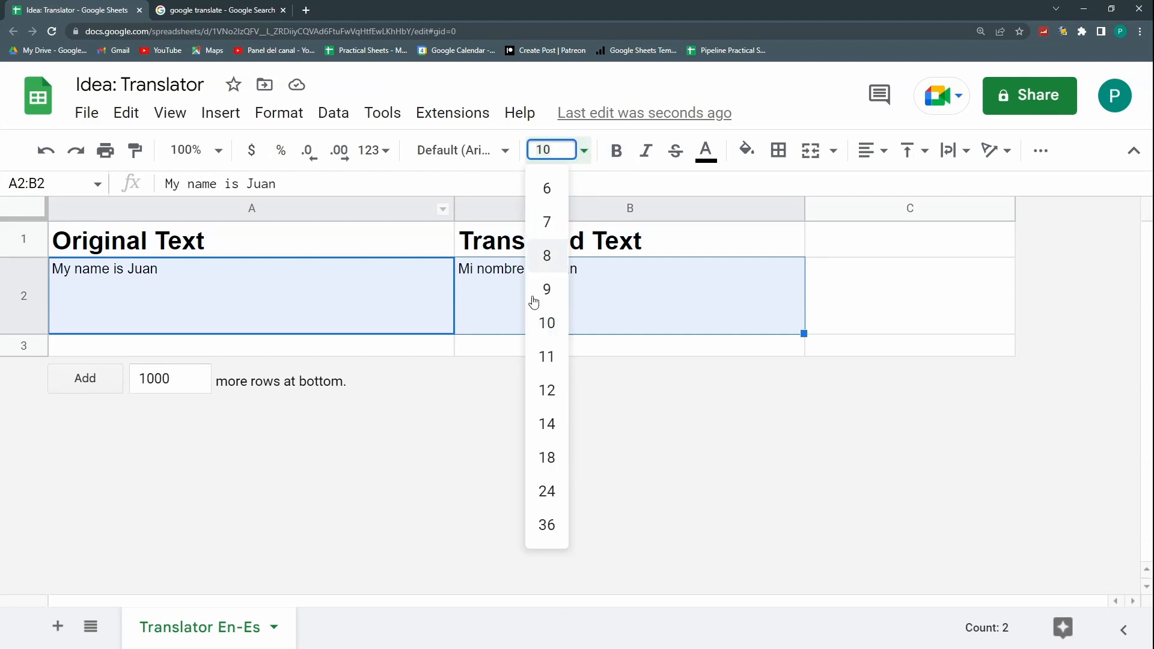
pyautogui.click(547, 391)
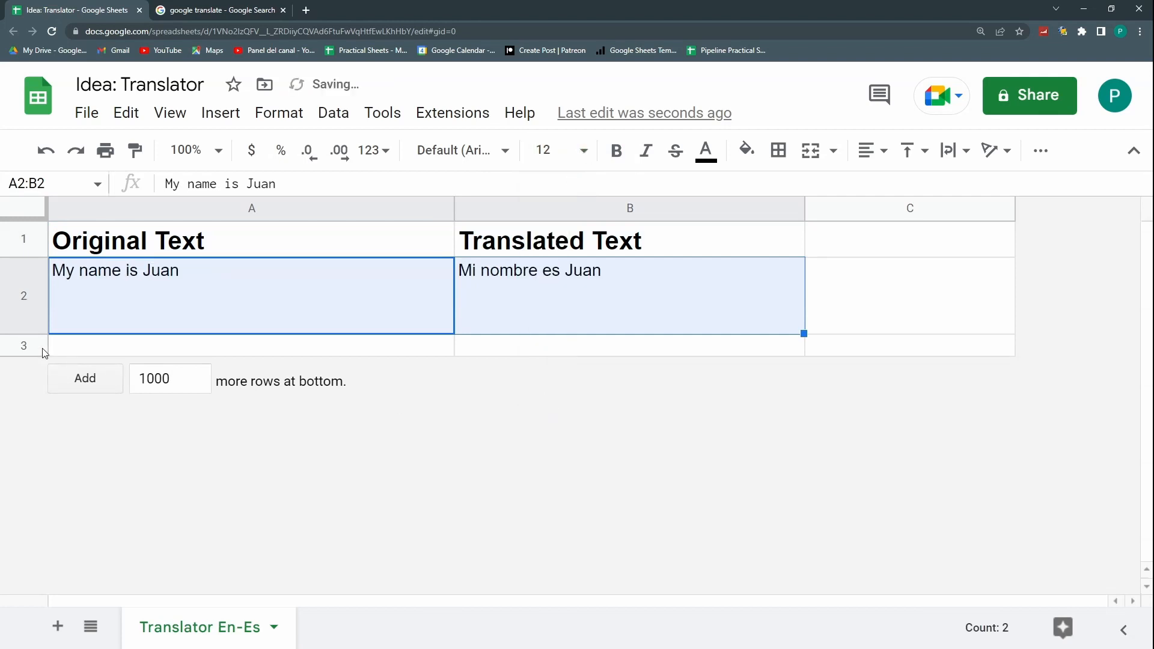
# Step: Shrink row 3 and column C to thin margins around the table and make row 2 about three times taller
pyautogui.moveTo(43, 355); pyautogui.dragTo(44, 342)
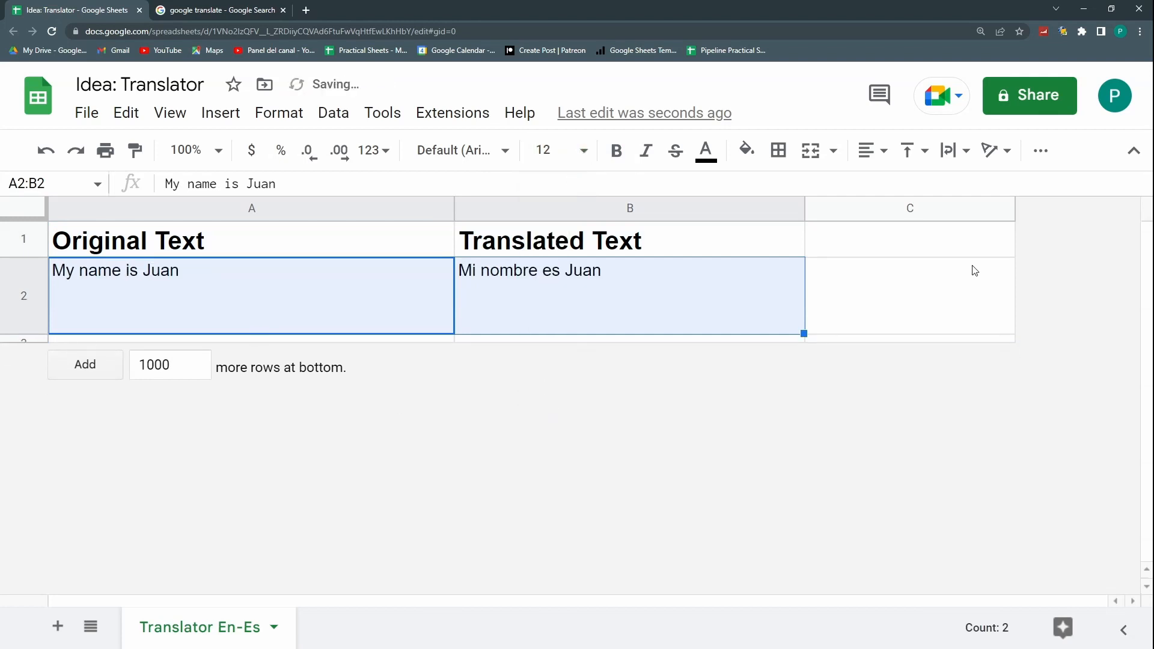
pyautogui.click(975, 271)
pyautogui.moveTo(1016, 208); pyautogui.dragTo(809, 212)
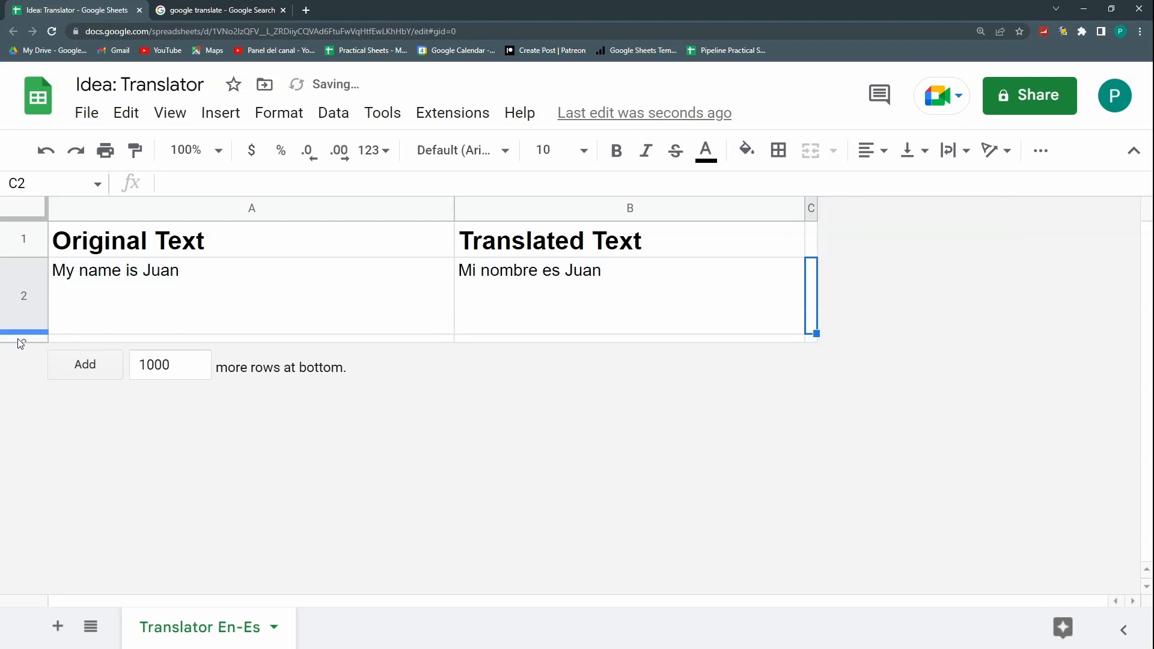
pyautogui.moveTo(20, 332); pyautogui.dragTo(20, 507)
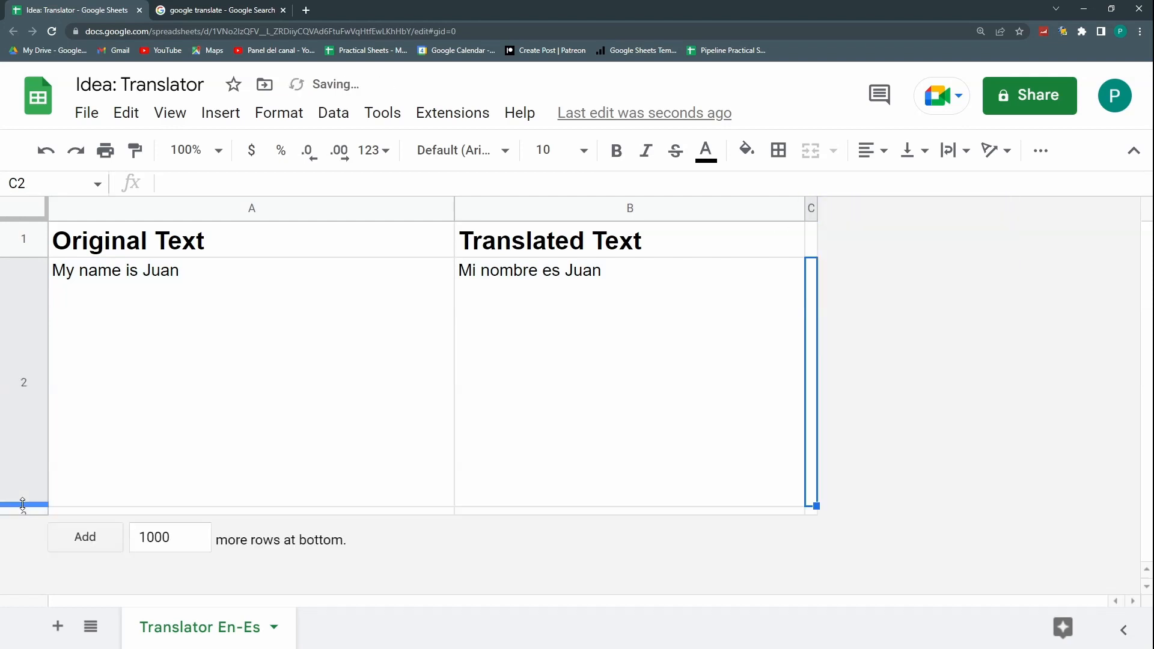
# Step: Replace the original text in A2 with "Hello. I have two cats, and two dogs, and I live in Canada"
pyautogui.click(201, 353)
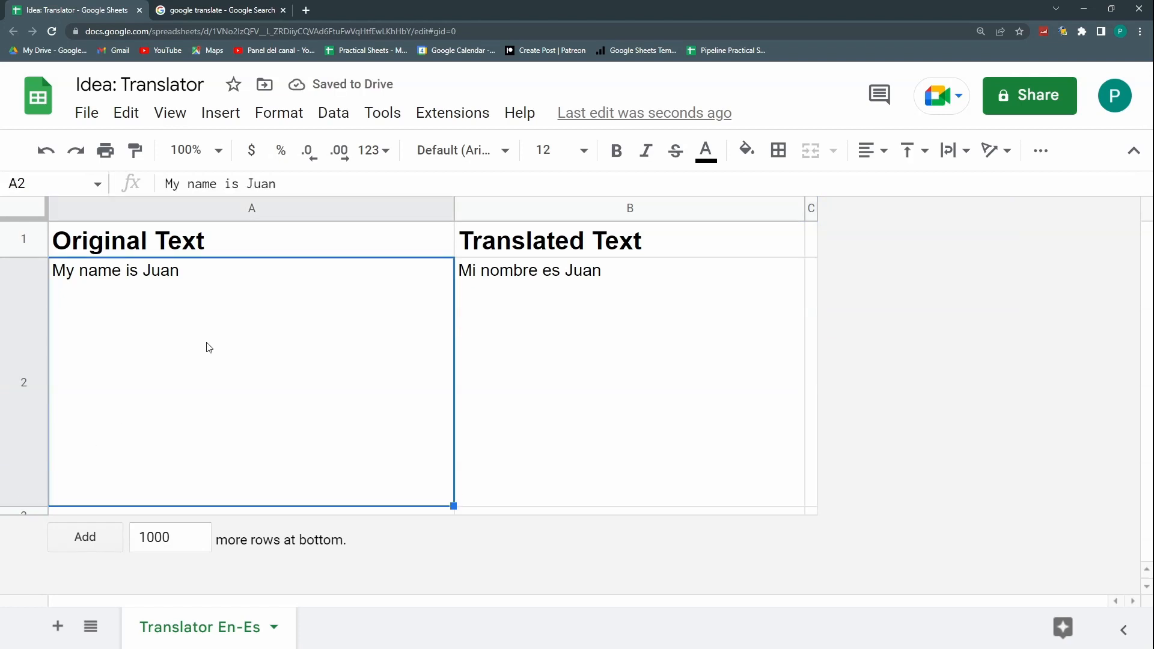
pyautogui.write('Hello. I have two cats, and two dogs, and I live in Canada')
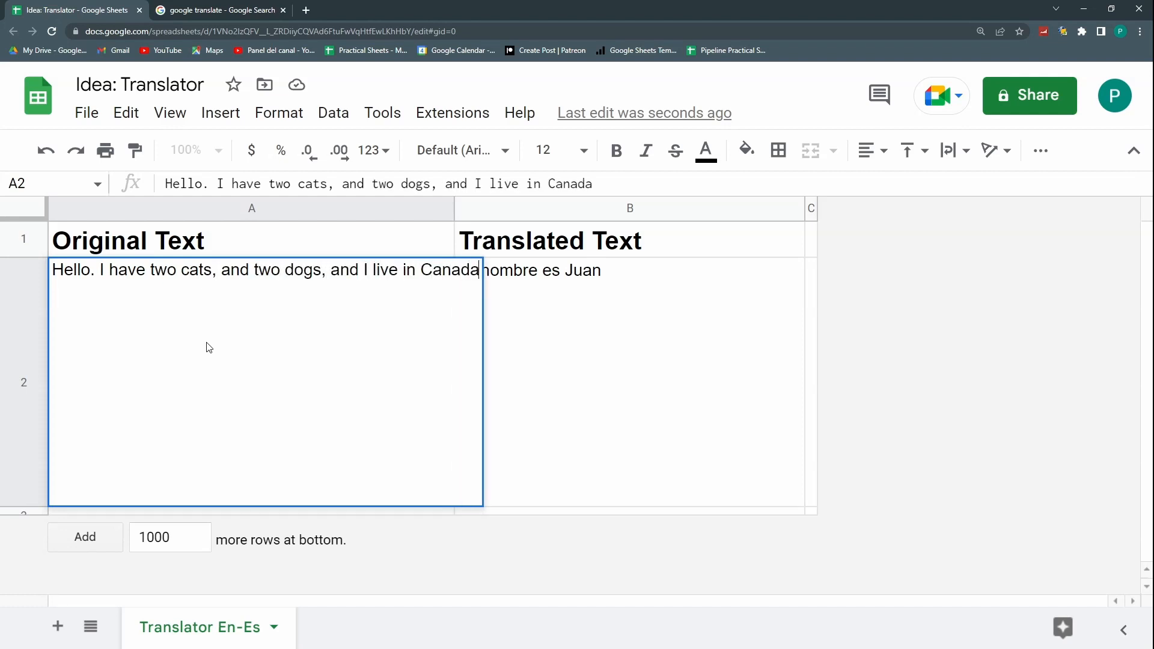
pyautogui.press('Return')
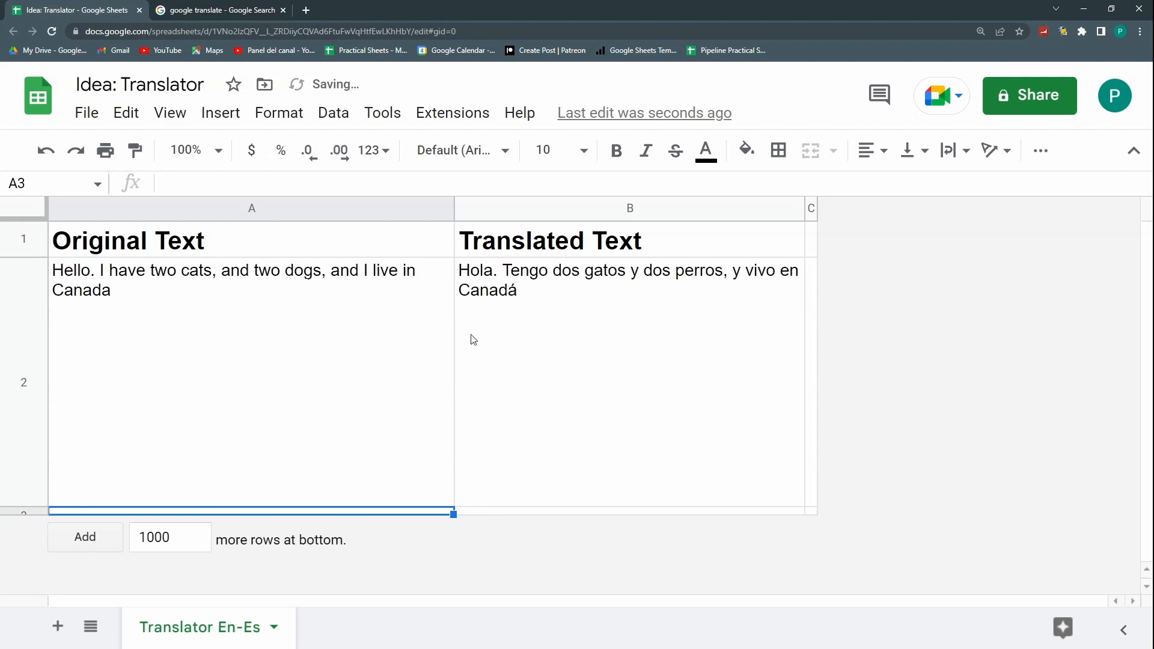
pyautogui.click(502, 325)
# Step: Format the headers in A1:B1 with a very dark cyan fill and white text
pyautogui.moveTo(402, 241); pyautogui.dragTo(490, 239)
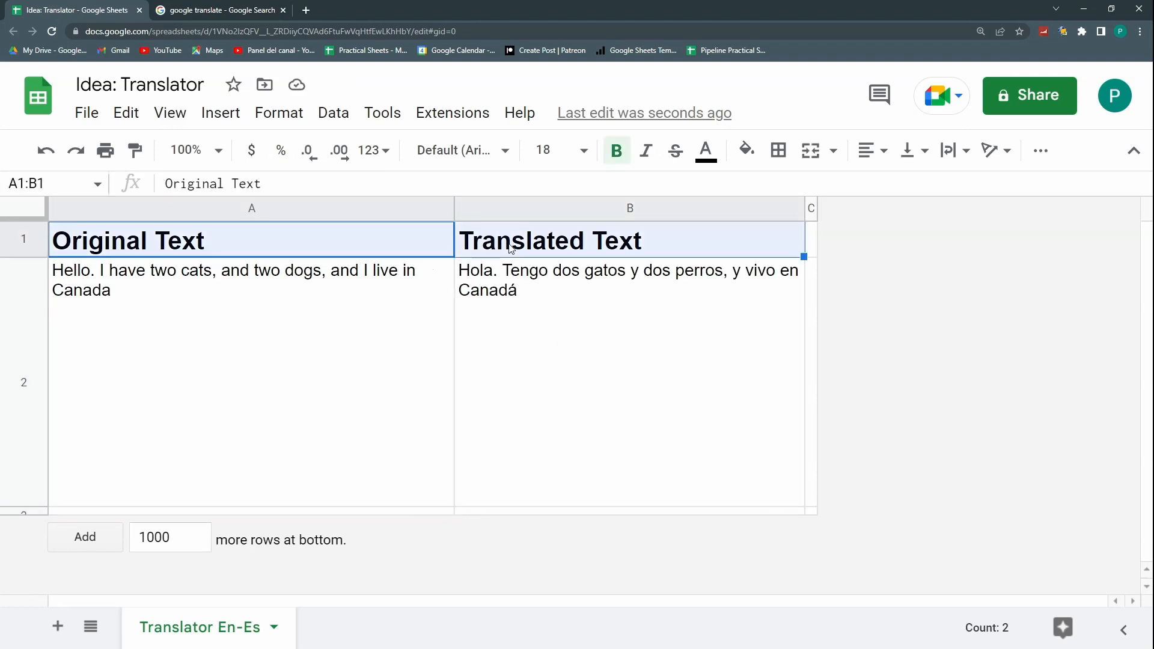
pyautogui.click(746, 149)
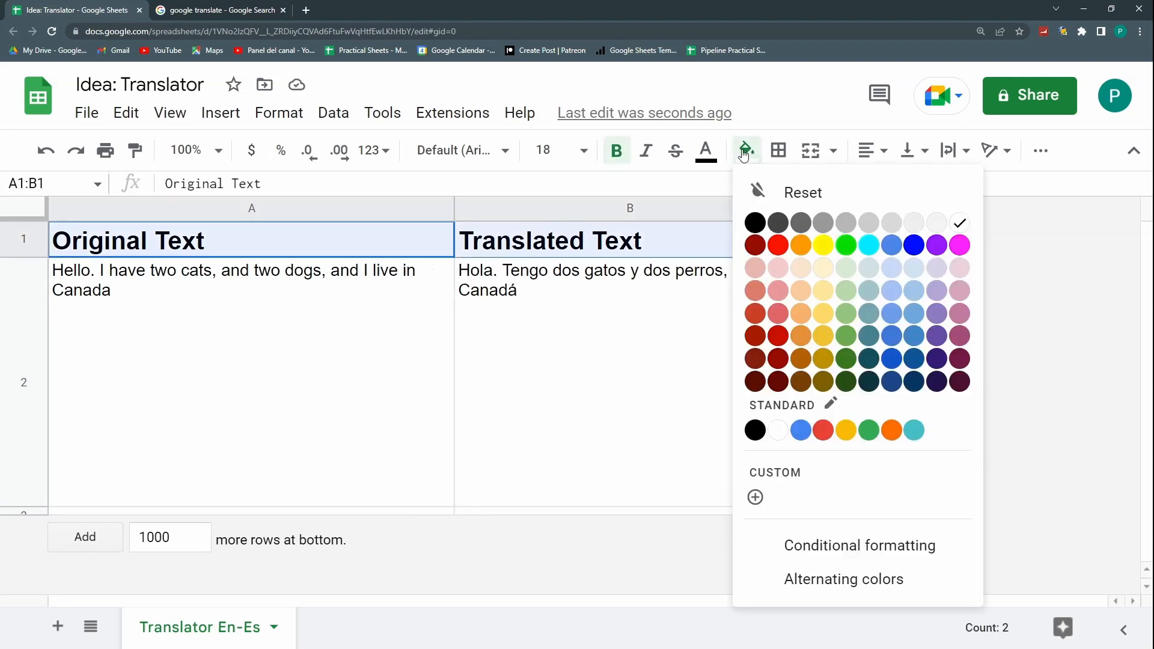
pyautogui.click(868, 384)
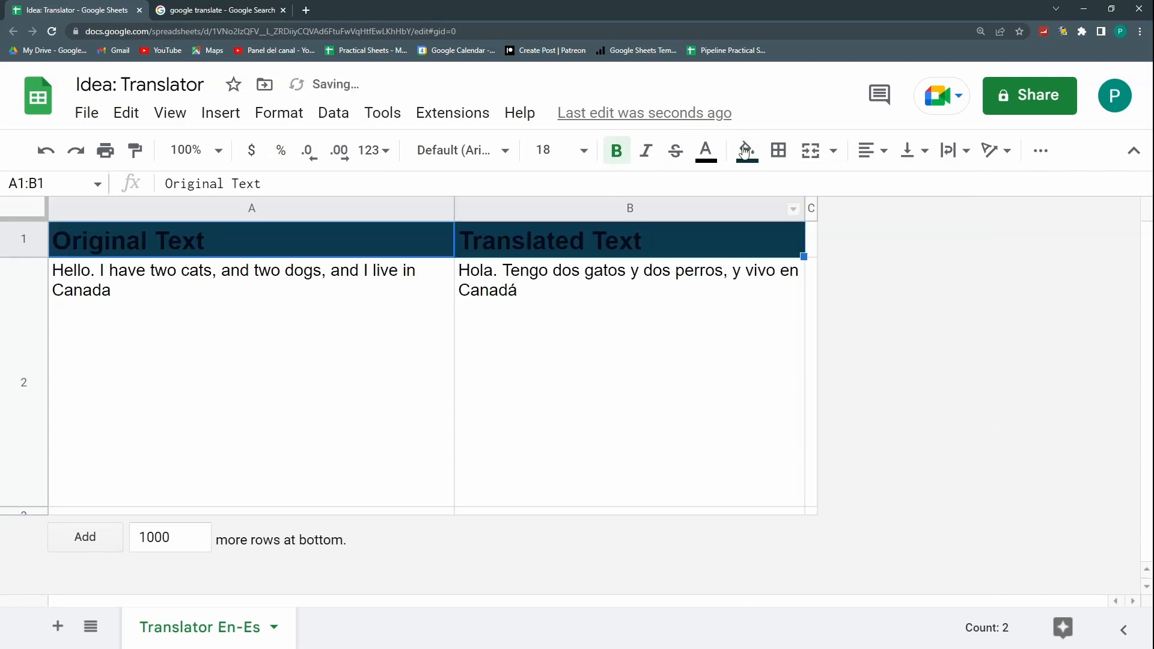
pyautogui.click(706, 150)
pyautogui.click(737, 430)
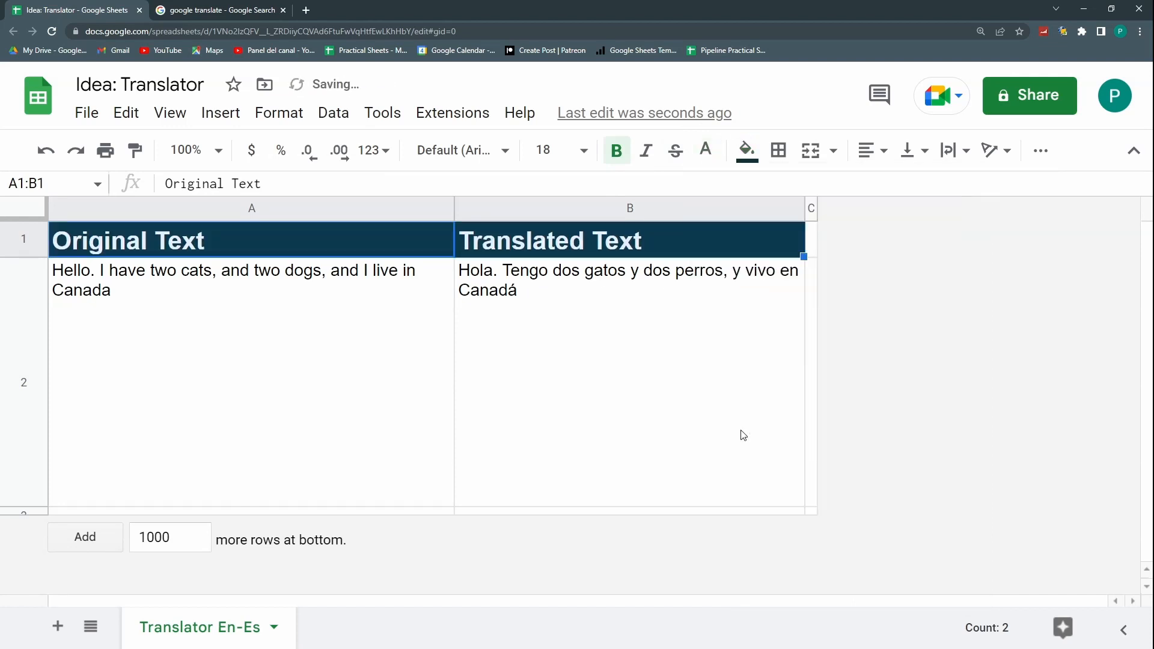
pyautogui.click(598, 387)
# Step: Add a dashed dark cyan vertical border between cells A2 and B2
pyautogui.moveTo(263, 368); pyautogui.dragTo(590, 389)
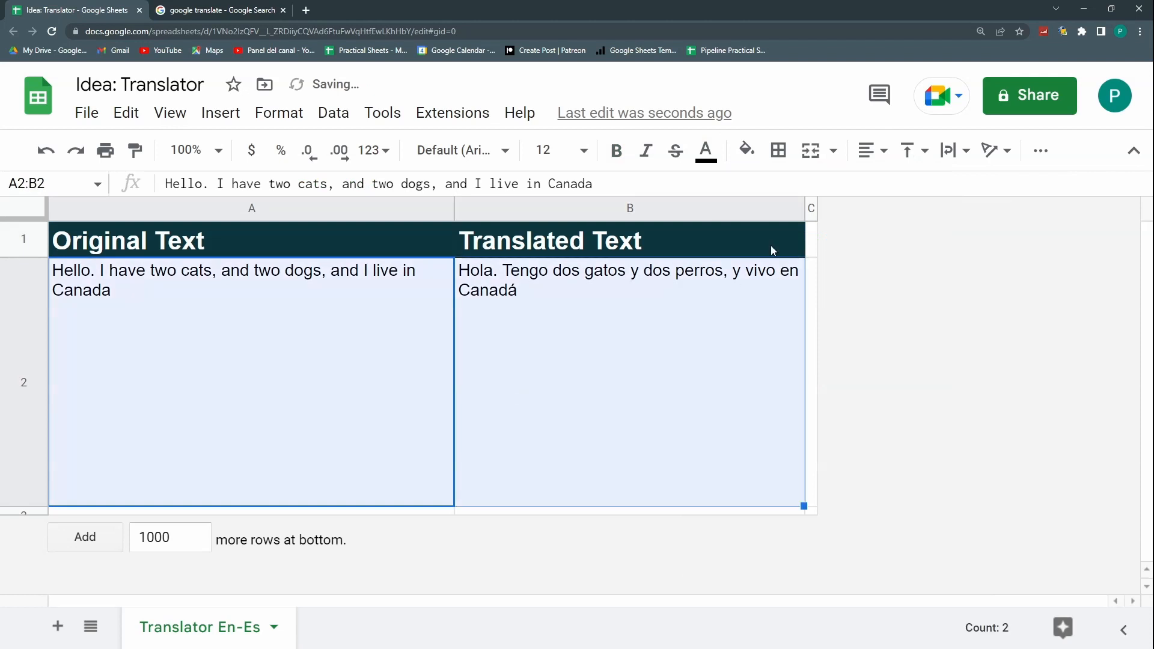
pyautogui.click(780, 152)
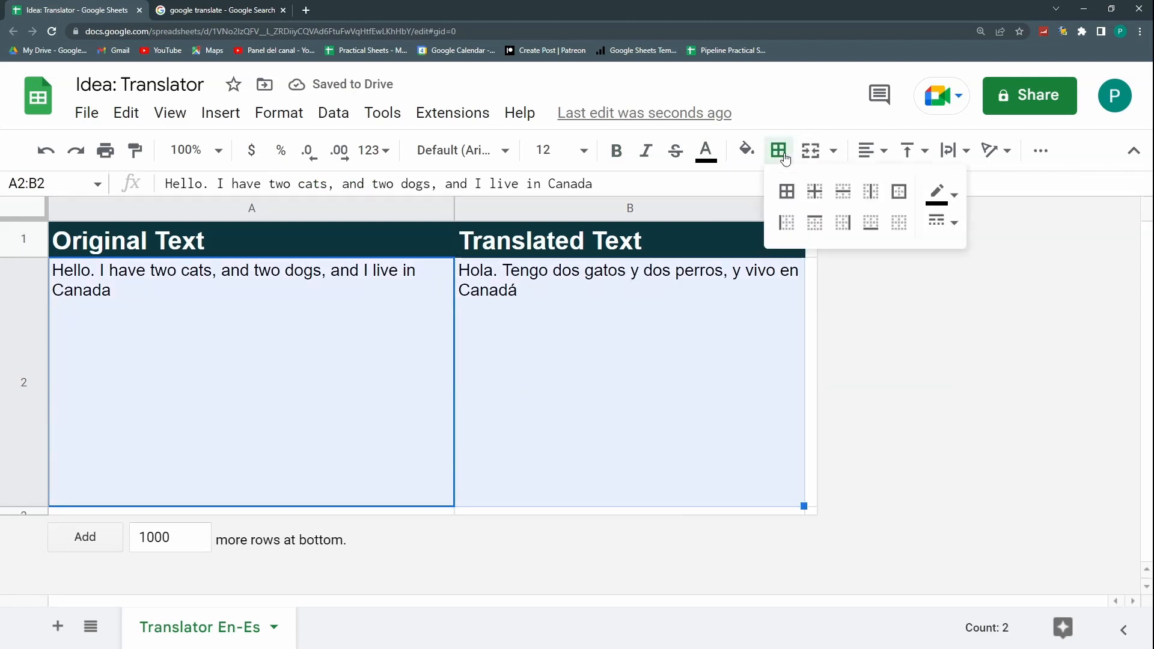
pyautogui.click(943, 221)
pyautogui.click(1009, 341)
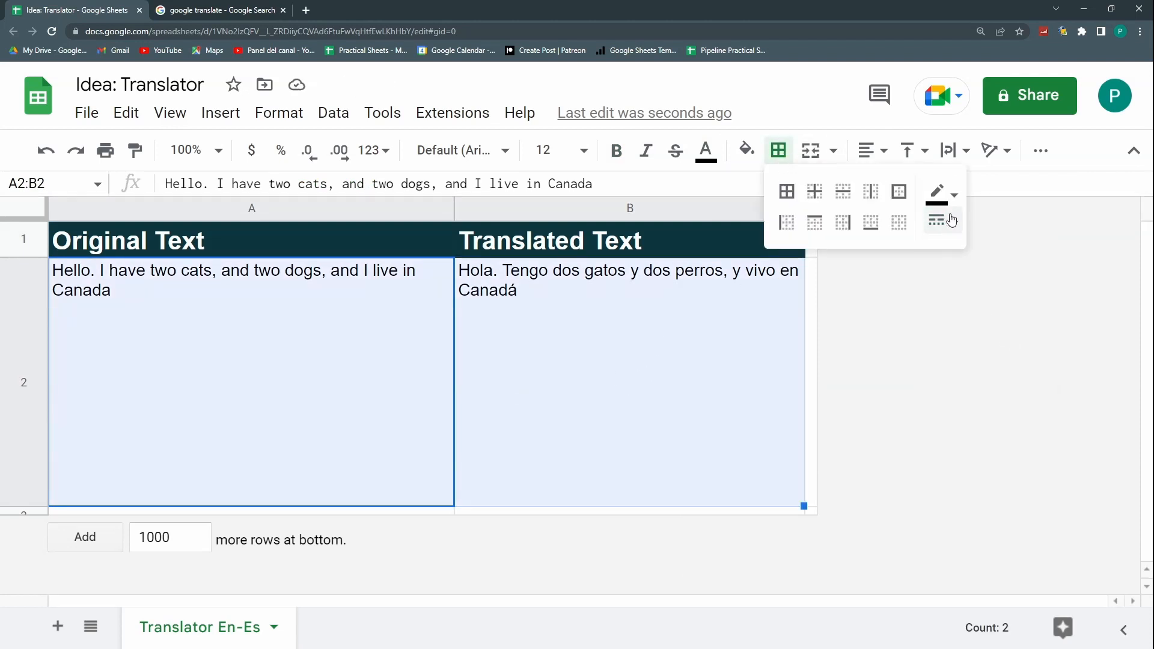
pyautogui.click(947, 193)
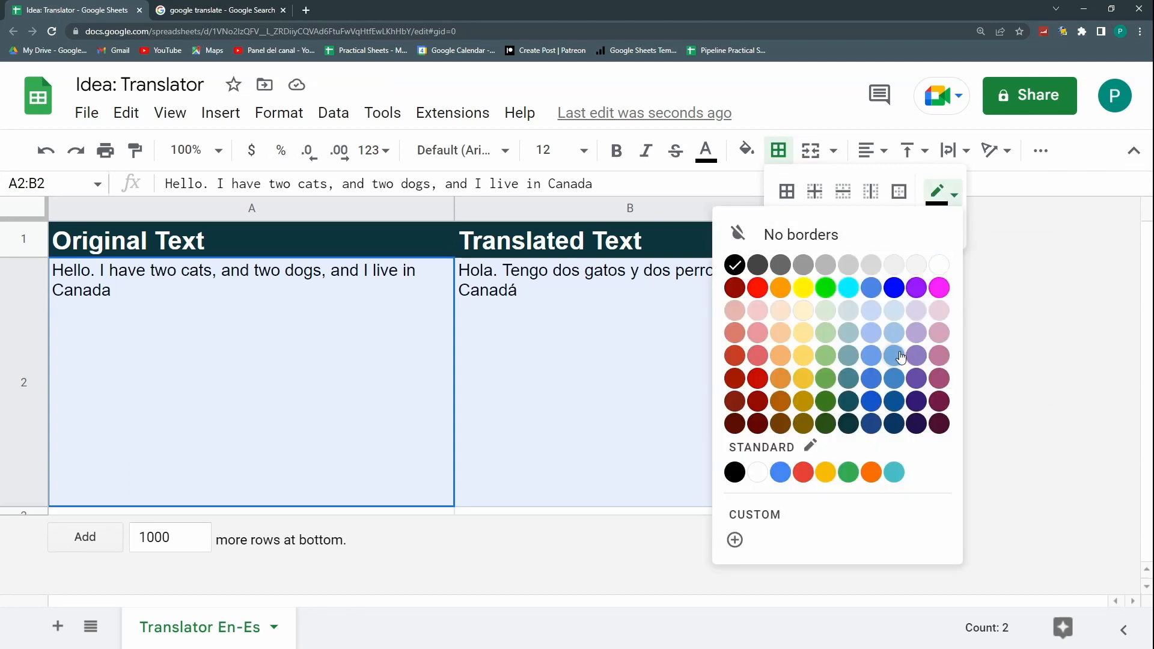
pyautogui.click(848, 379)
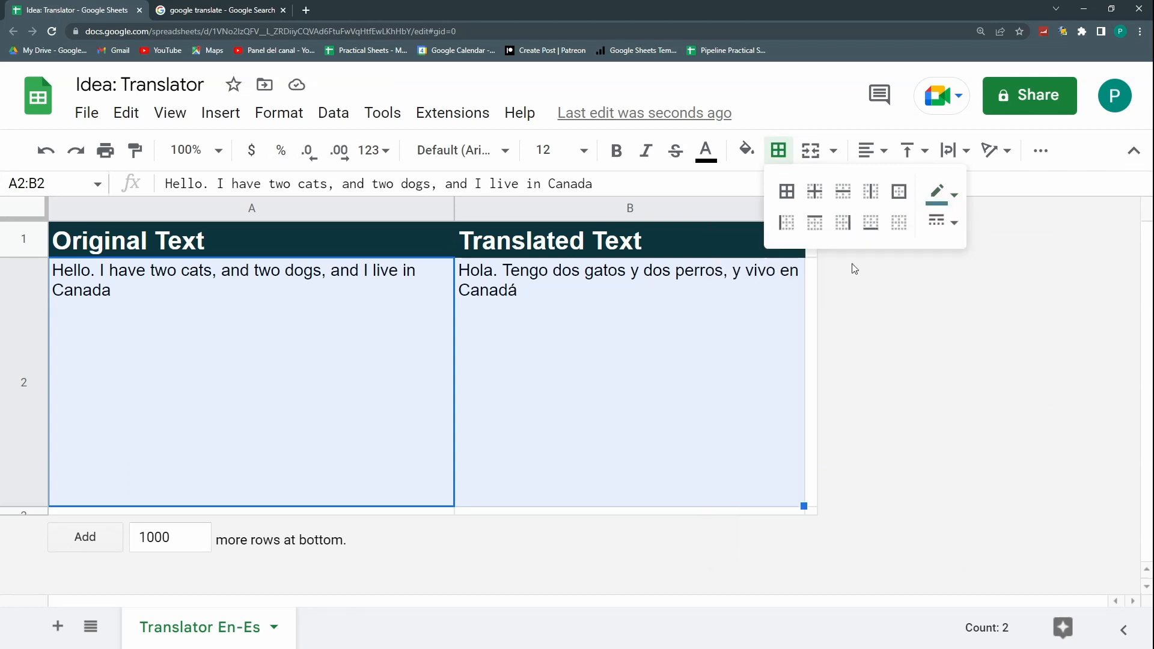
pyautogui.click(871, 192)
pyautogui.click(618, 340)
pyautogui.click(305, 359)
pyautogui.press('Right')
pyautogui.press('Right')
# Step: Add a medium-thickness solid outer border in a darker cyan around A2:B2
pyautogui.moveTo(452, 447); pyautogui.dragTo(511, 451)
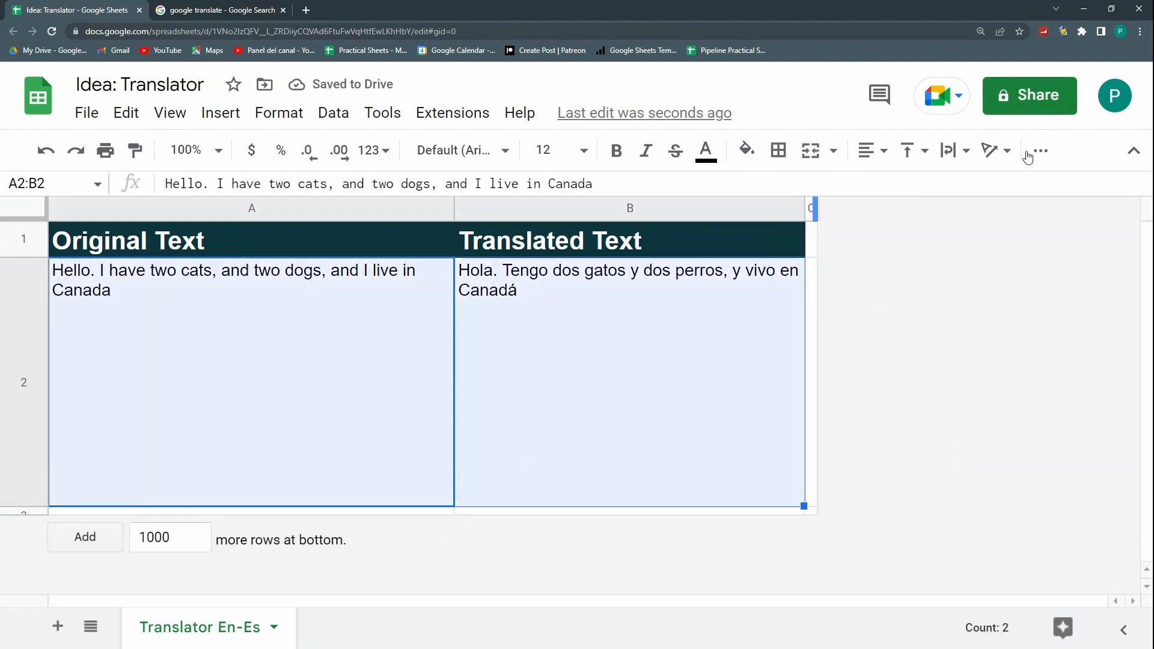
pyautogui.click(779, 150)
pyautogui.click(944, 221)
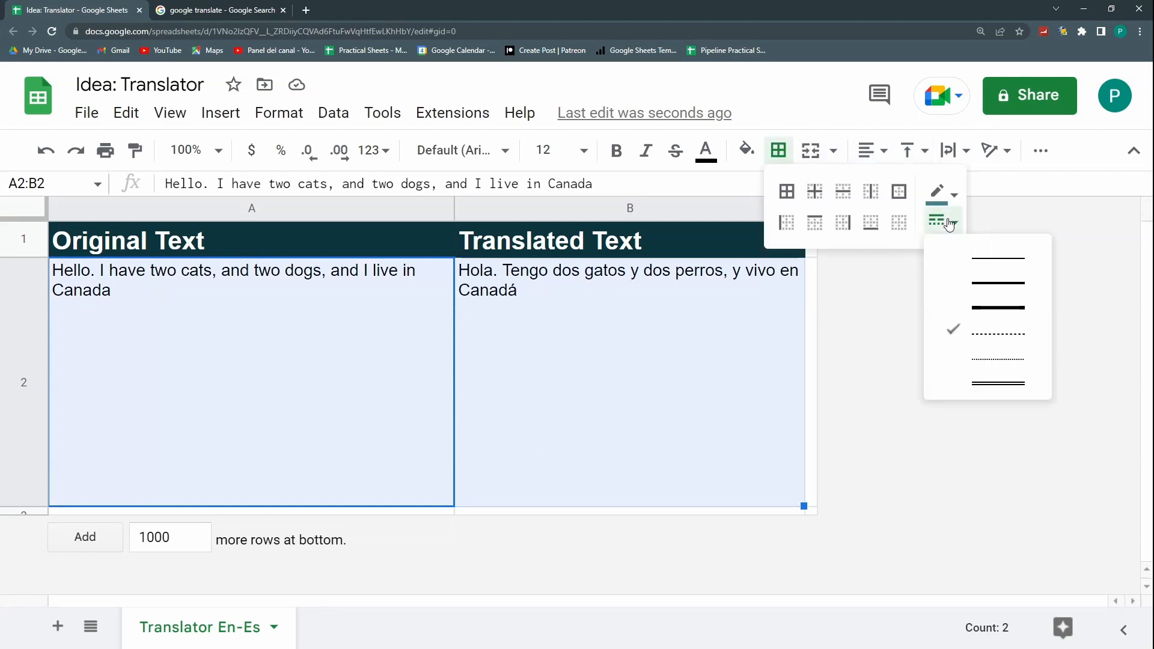
pyautogui.click(991, 288)
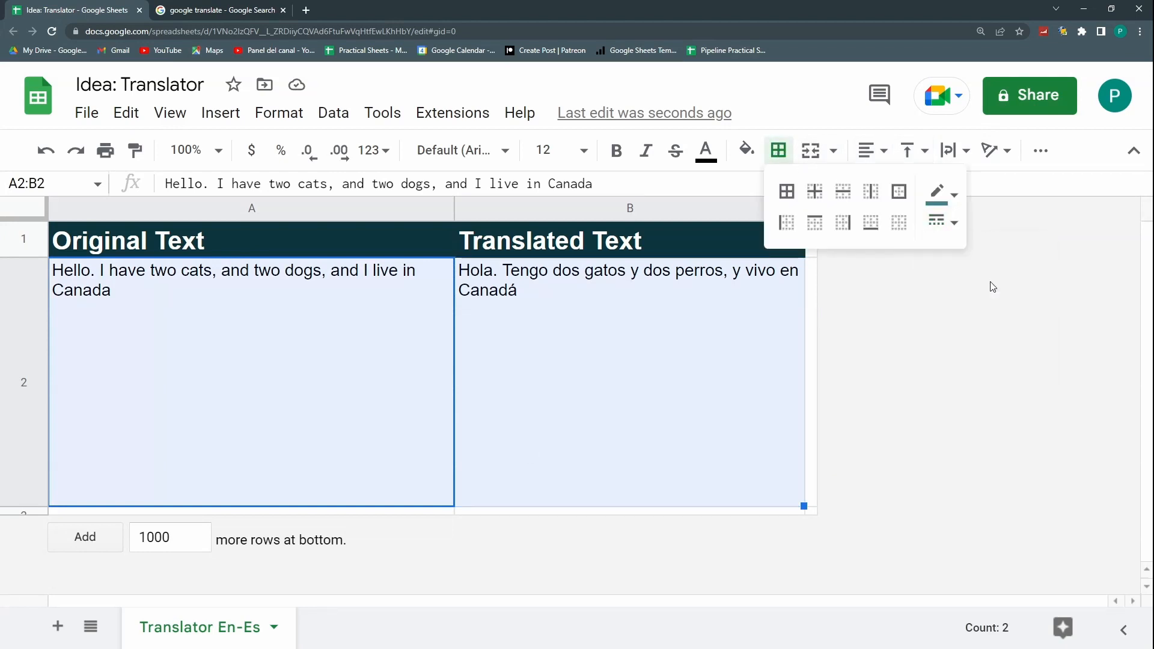
pyautogui.click(943, 194)
pyautogui.click(848, 401)
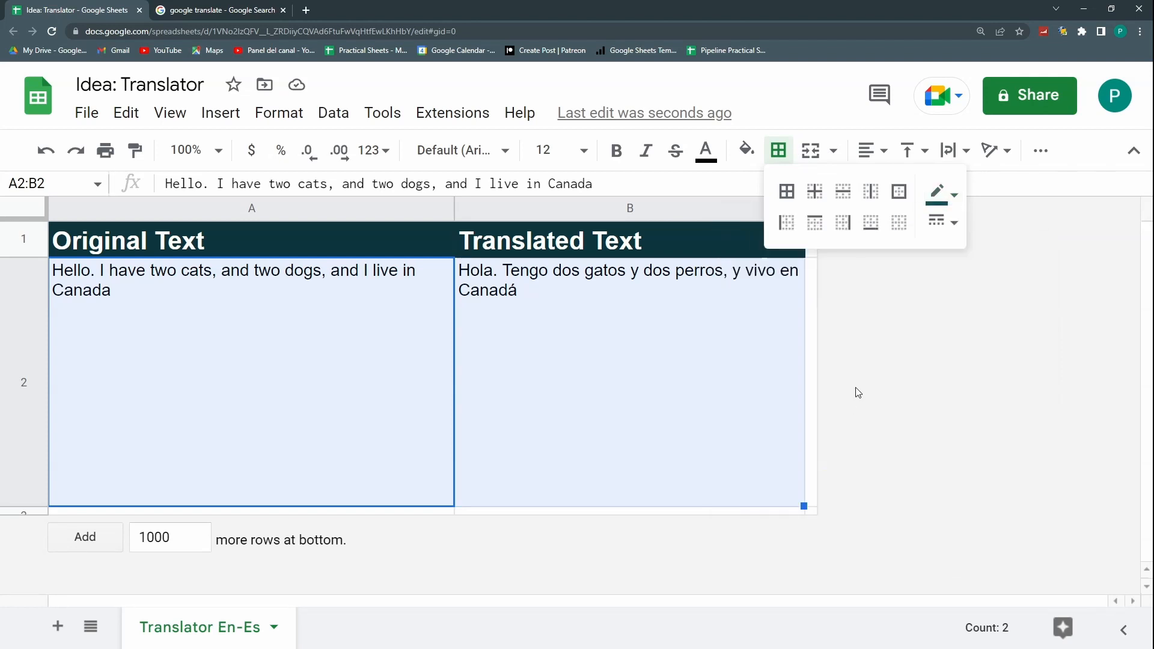
pyautogui.click(902, 193)
pyautogui.press('Right')
pyautogui.press('Right')
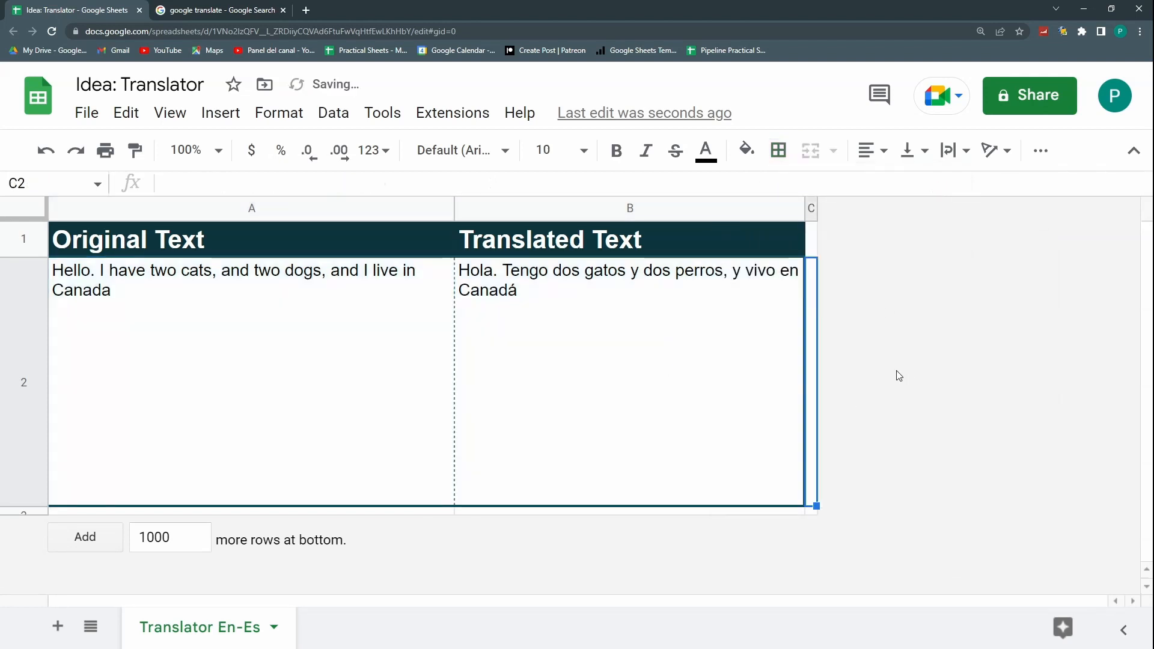
# Step: Apply the same medium dark cyan outer border around the header cells A1:B1
pyautogui.click(702, 246)
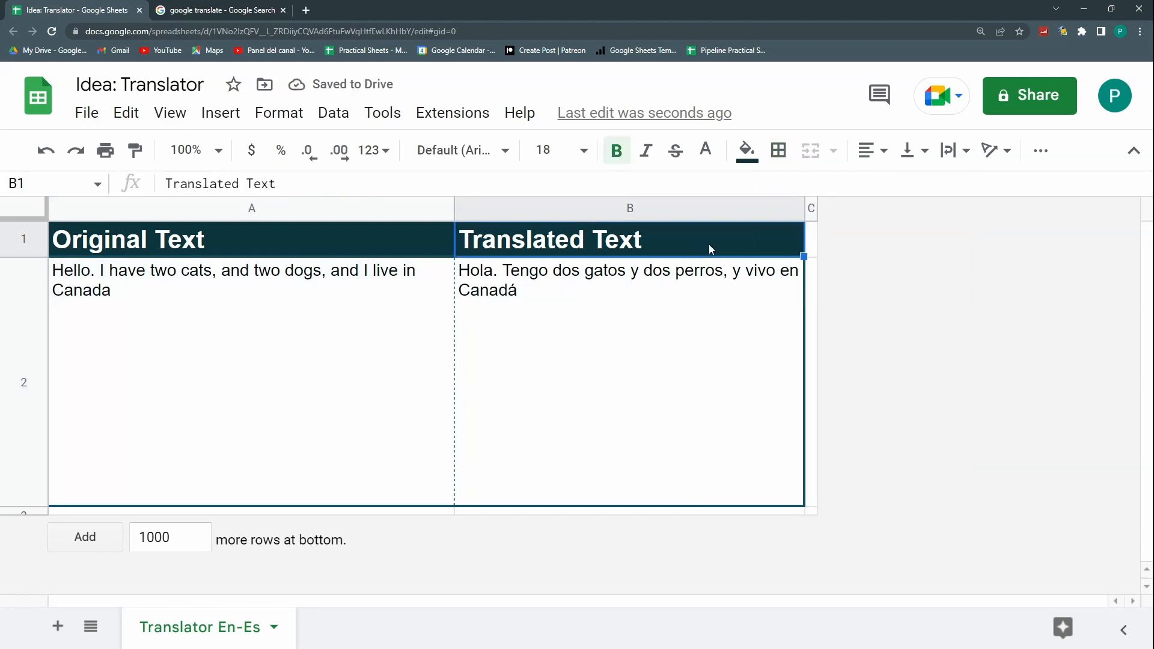
pyautogui.keyDown('shift'); pyautogui.click(411, 237); pyautogui.keyUp('shift')
pyautogui.click(778, 150)
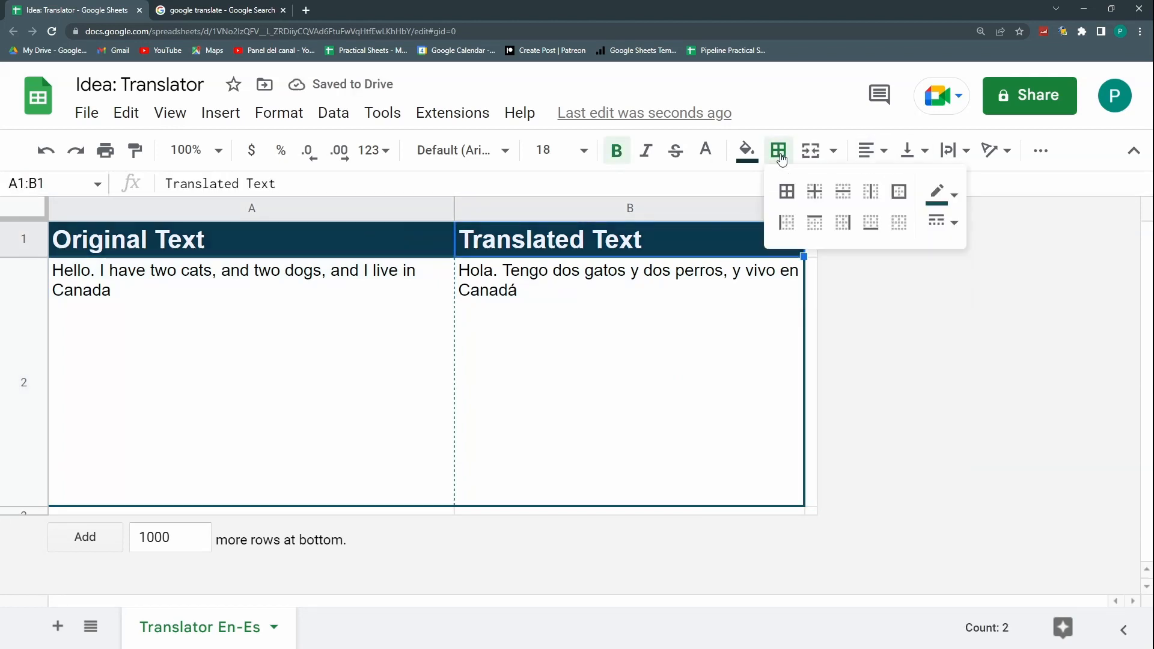
pyautogui.click(901, 193)
pyautogui.click(932, 336)
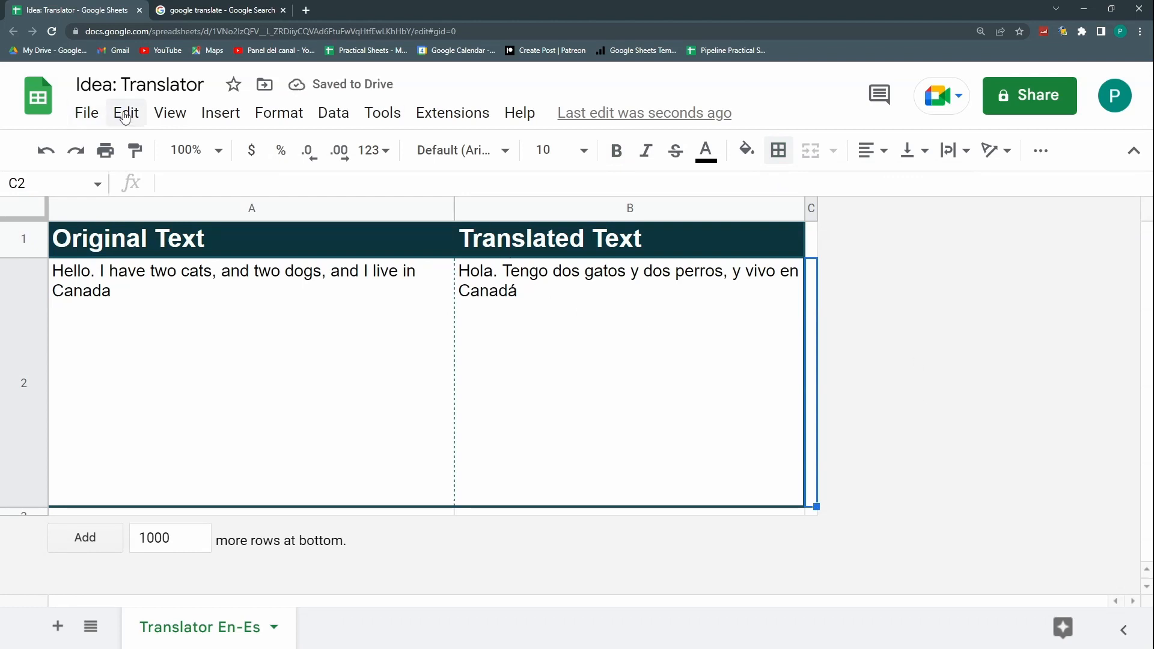
# Step: Hide the gridlines of the translator sheet
pyautogui.click(167, 113)
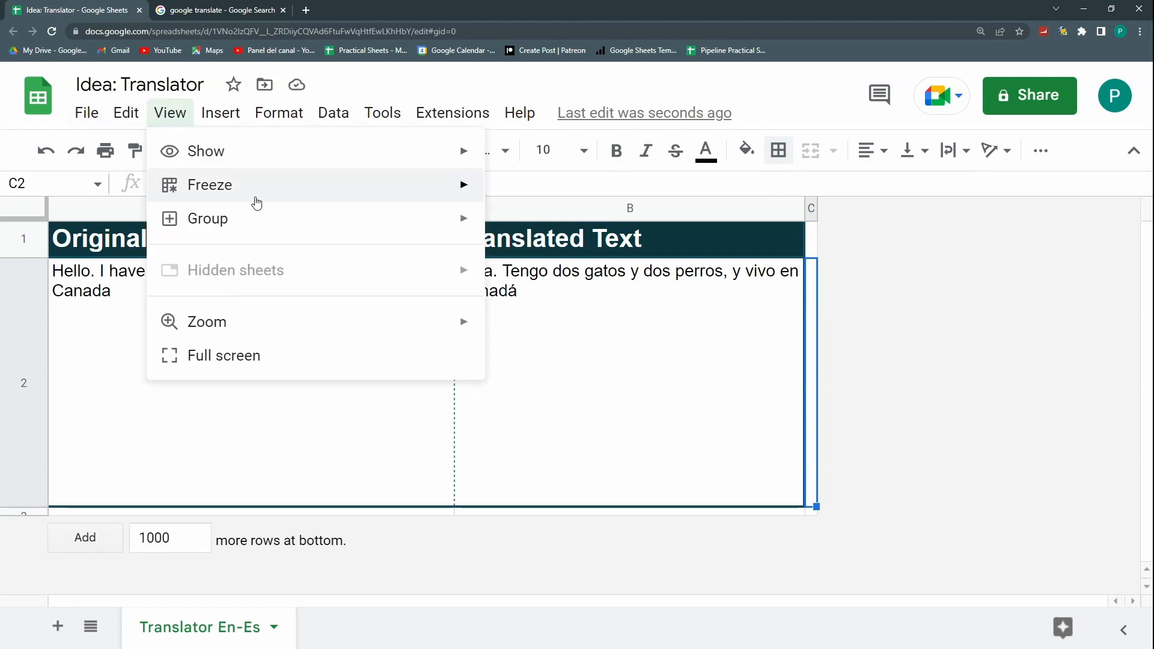
pyautogui.moveTo(268, 157)
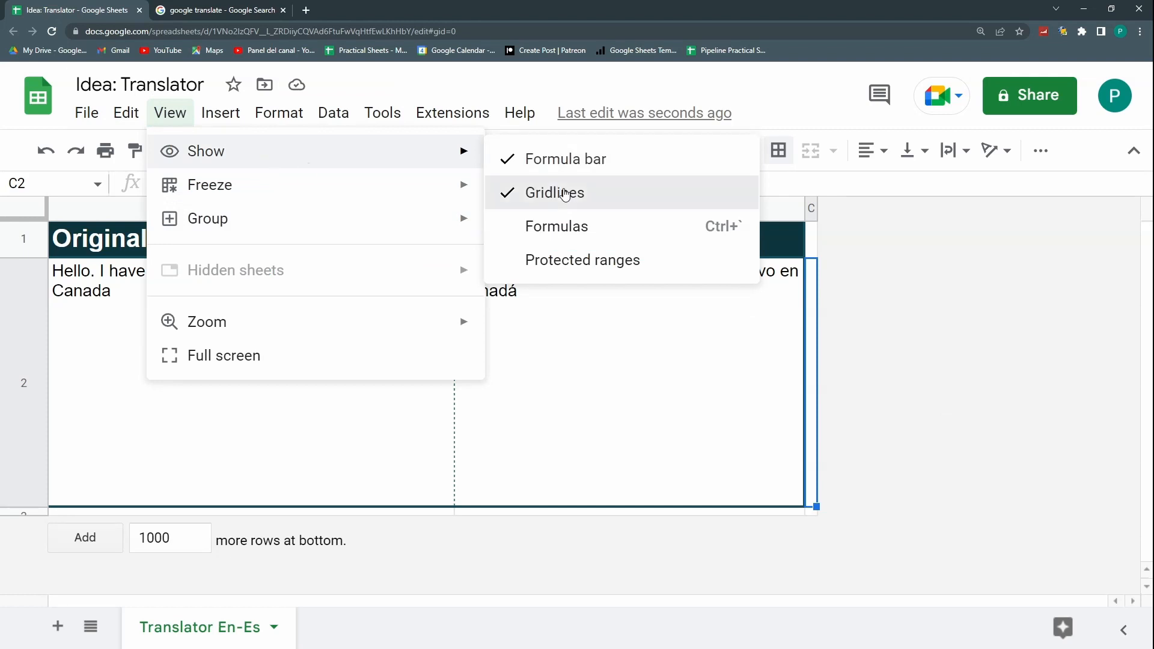
pyautogui.click(535, 191)
pyautogui.click(217, 399)
# Step: Insert a column before the Original Text column and narrow it to a thin margin
pyautogui.click(63, 207)
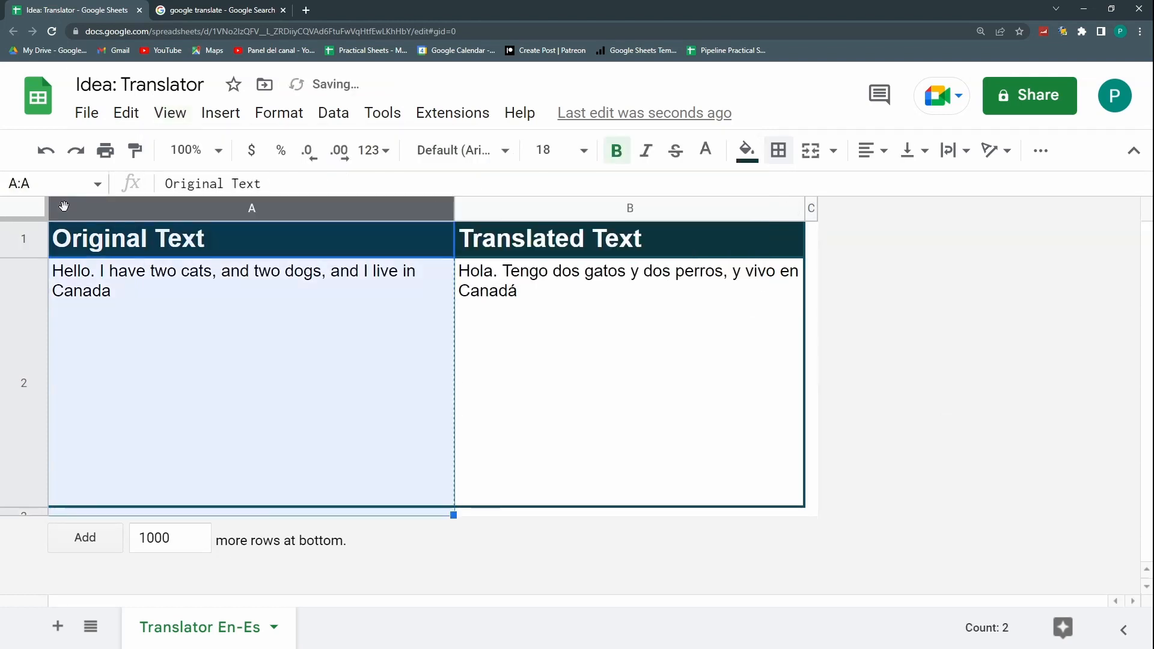
pyautogui.rightClick(64, 206)
pyautogui.click(202, 325)
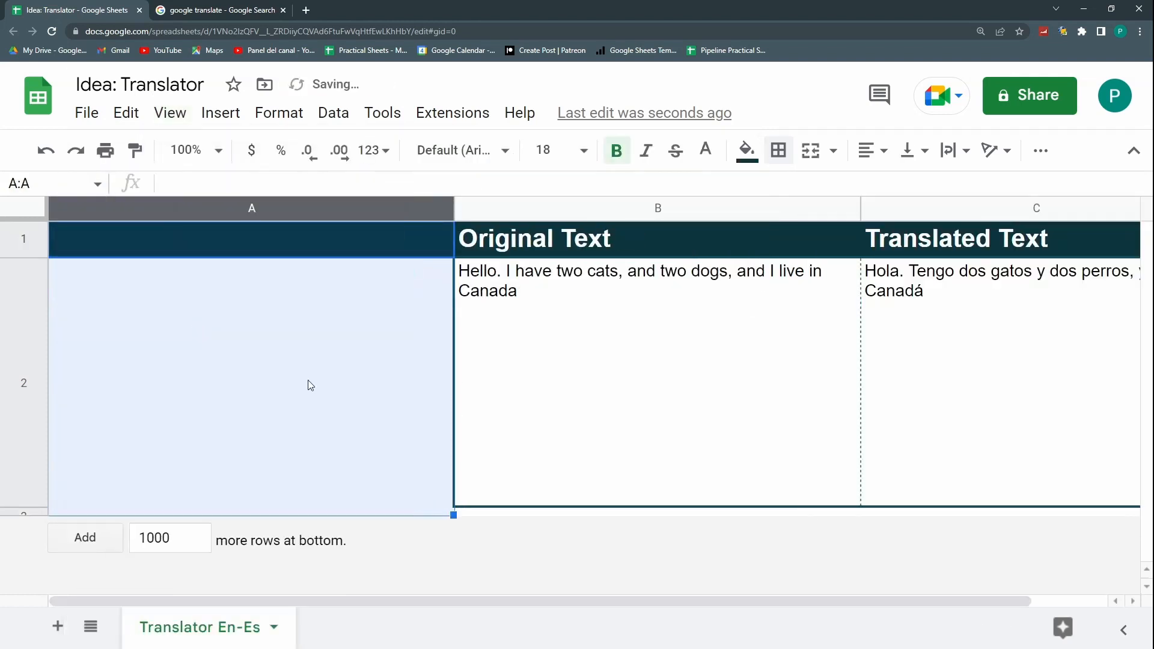
pyautogui.click(309, 385)
pyautogui.moveTo(453, 208); pyautogui.dragTo(56, 211)
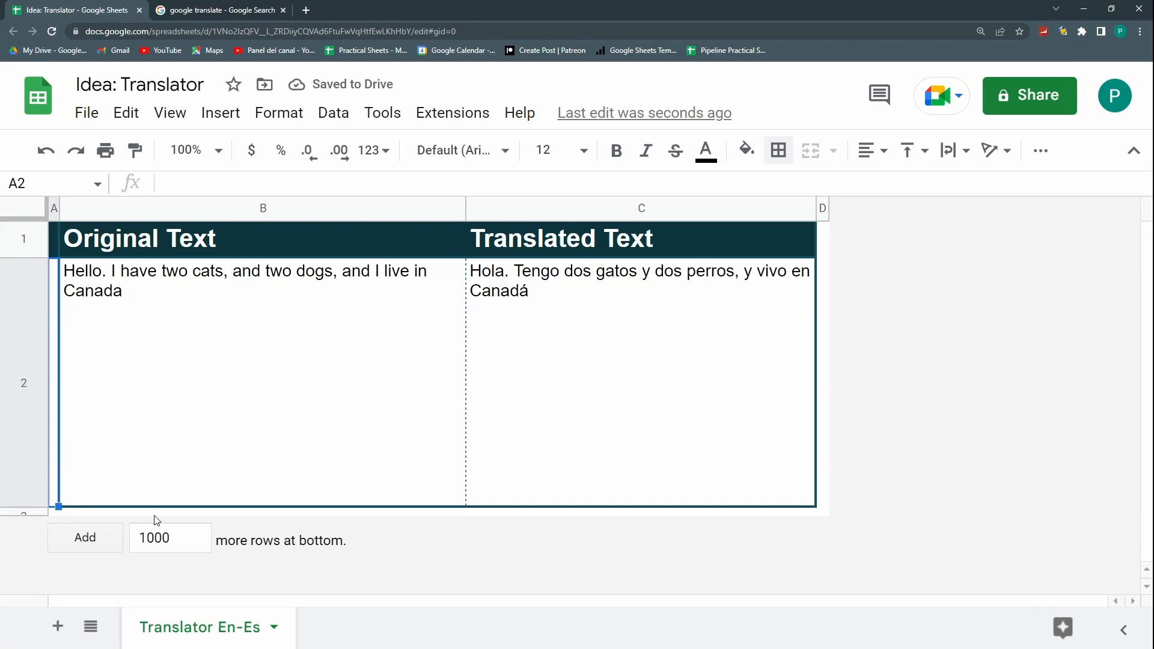
# Step: Fill the thin margin cells around the table in column A, row 3 and column D with the header's darkest cyan
pyautogui.click(89, 511)
pyautogui.keyDown('shift'); pyautogui.click(57, 514); pyautogui.keyUp('shift')
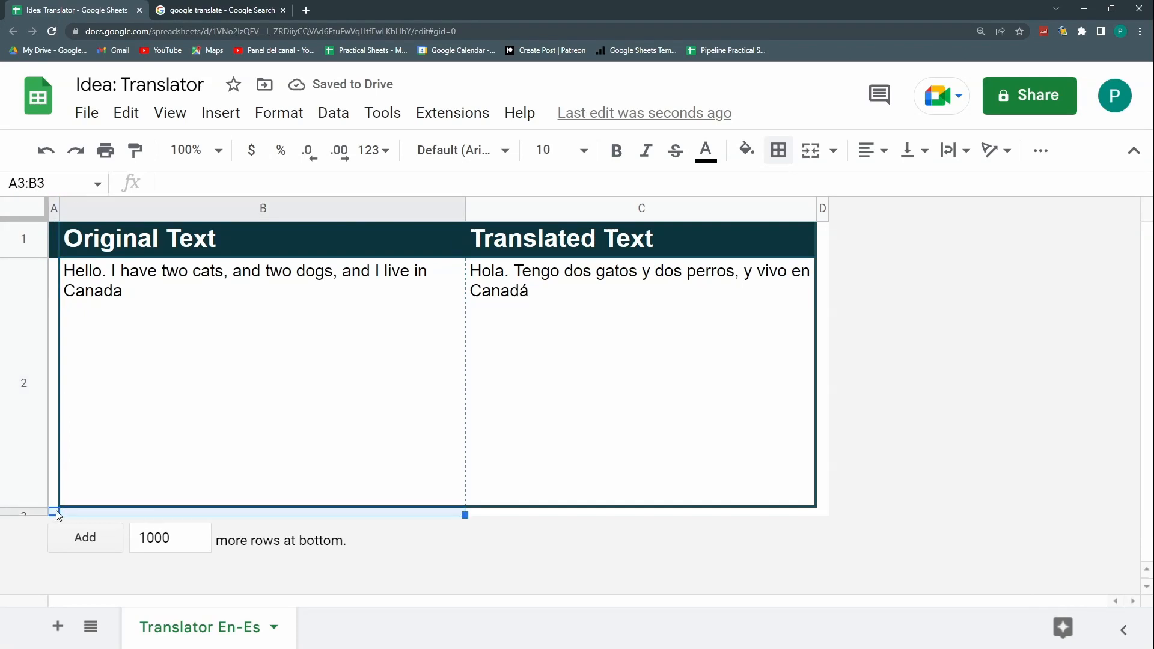
pyautogui.keyDown('ctrl'); pyautogui.click(56, 498); pyautogui.keyUp('ctrl')
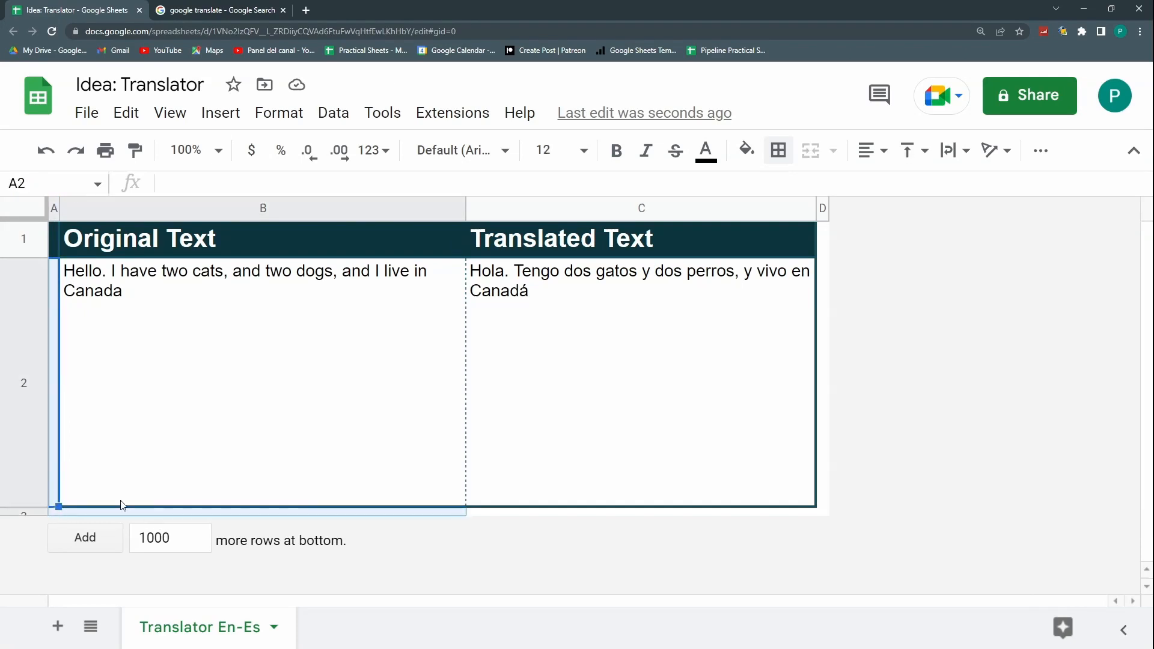
pyautogui.keyDown('shift'); pyautogui.click(492, 514); pyautogui.keyUp('shift')
pyautogui.keyDown('shift'); pyautogui.click(828, 515); pyautogui.keyUp('shift')
pyautogui.click(815, 481)
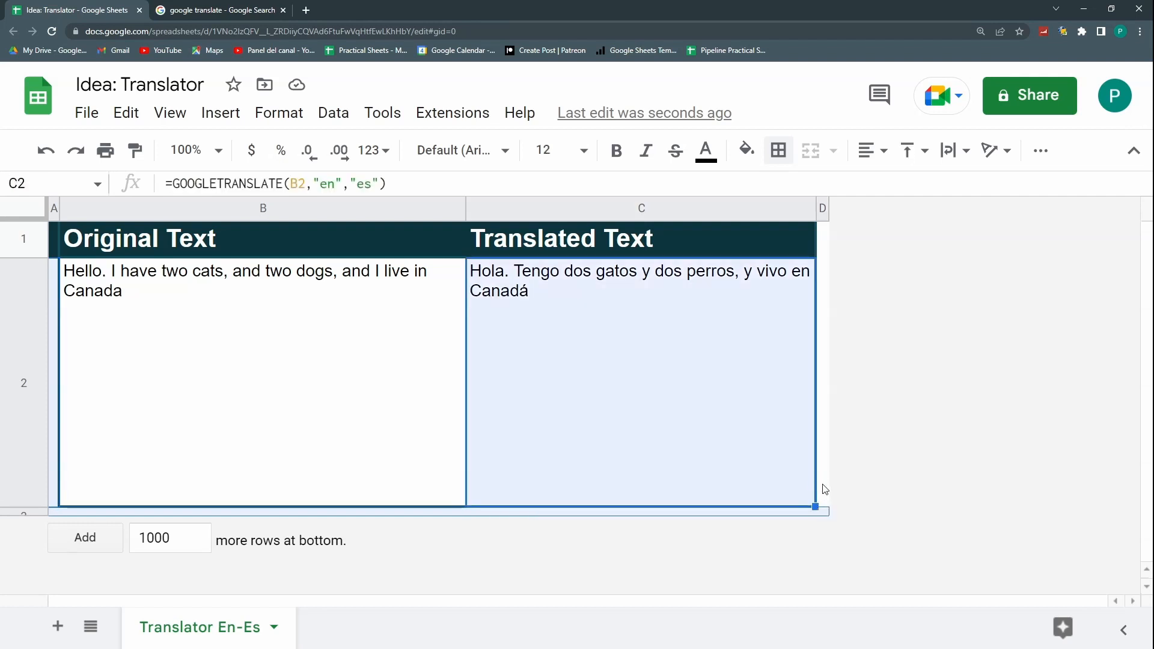
pyautogui.click(828, 491)
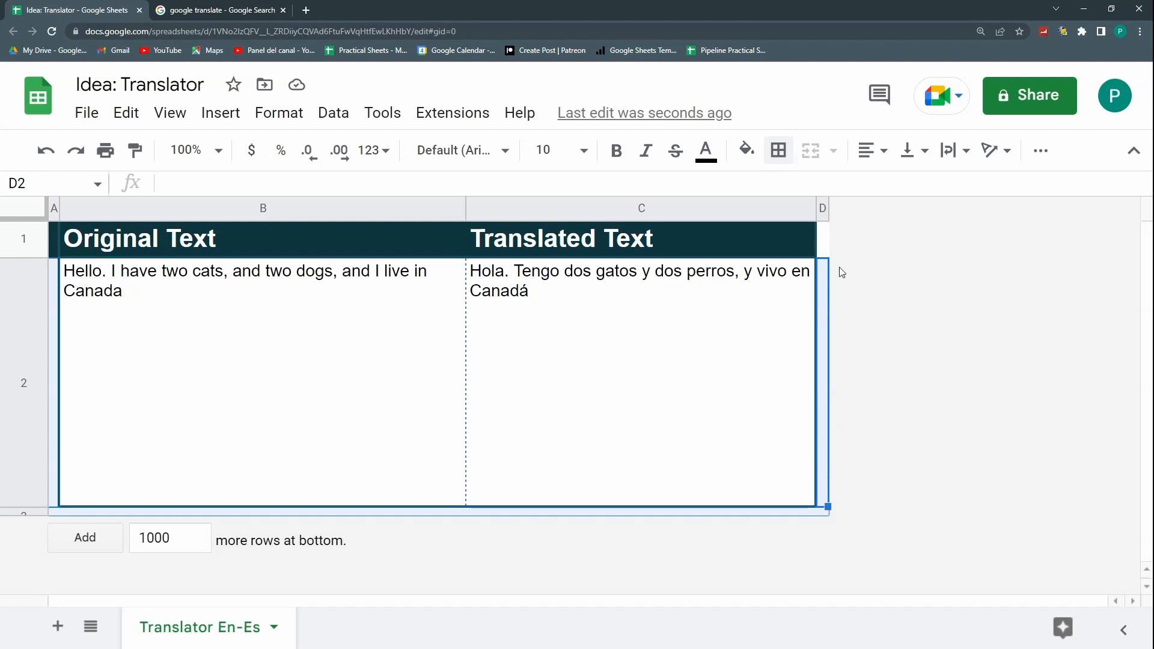
pyautogui.keyDown('shift'); pyautogui.click(822, 245); pyautogui.keyUp('shift')
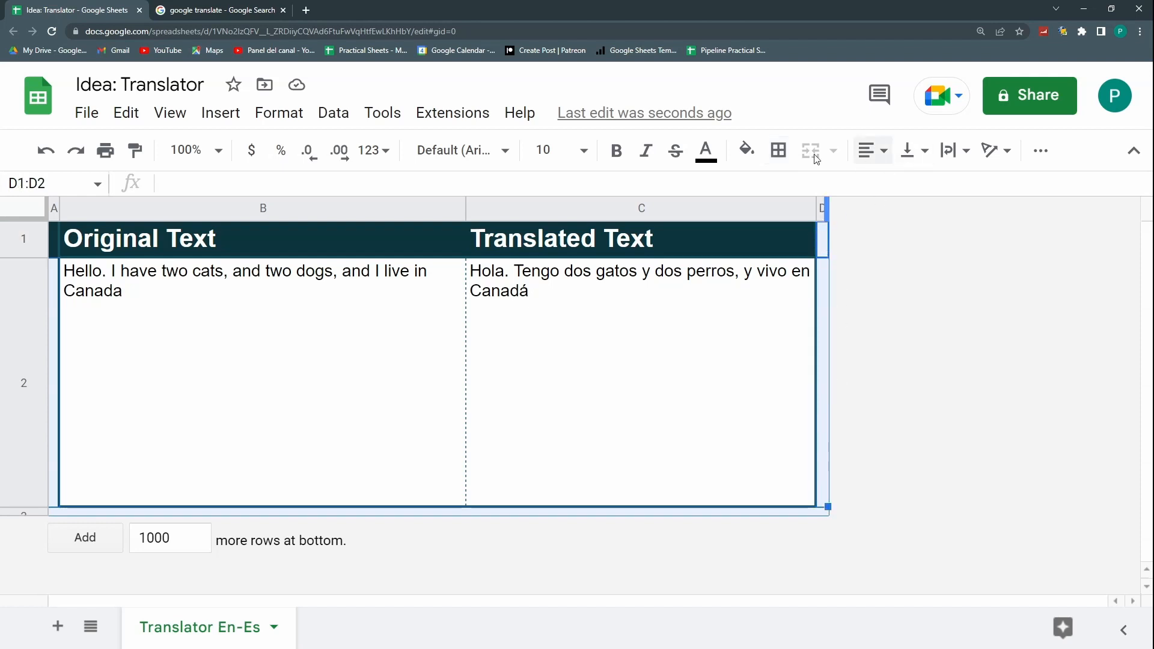
pyautogui.click(746, 149)
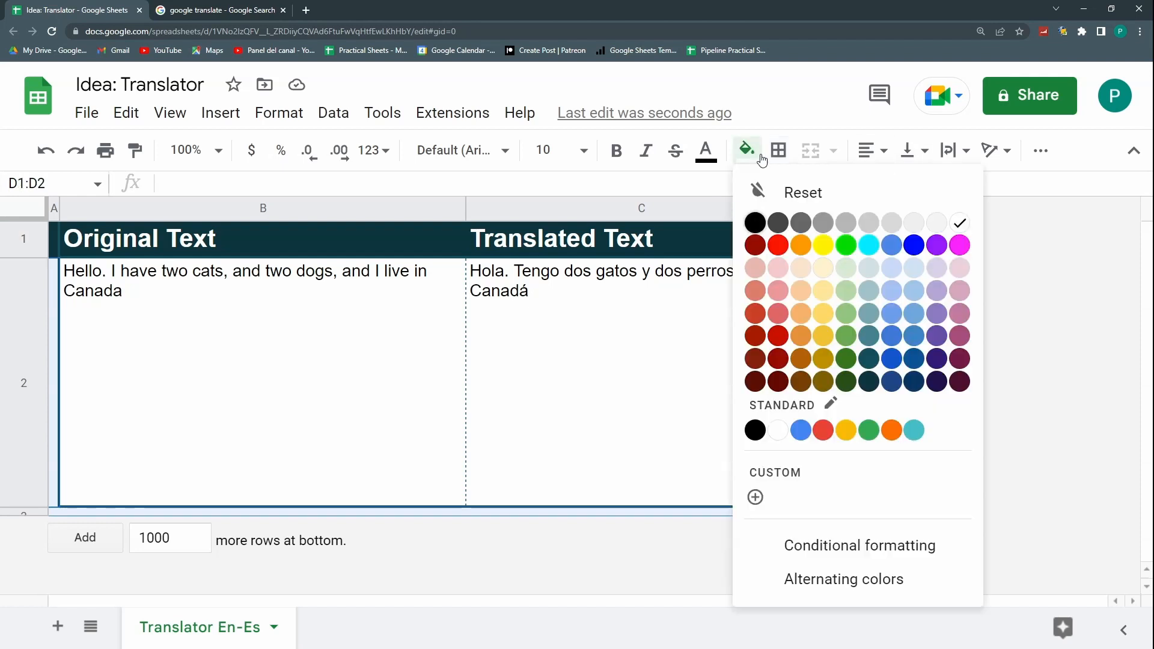
pyautogui.click(869, 382)
pyautogui.click(722, 374)
pyautogui.press('Right')
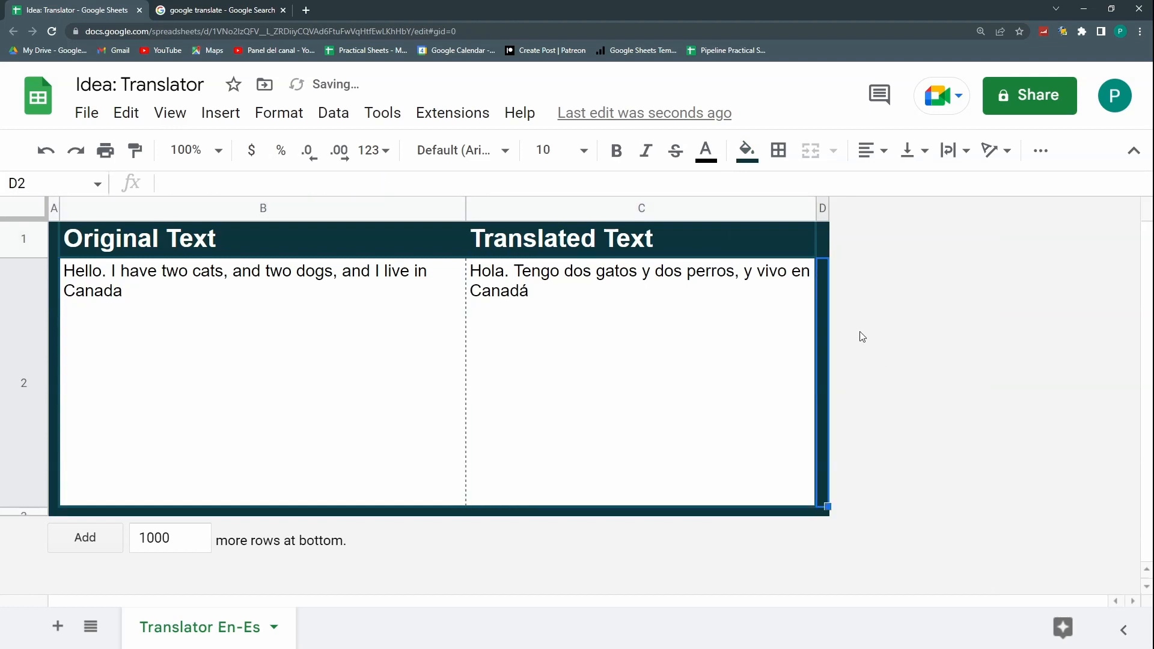
pyautogui.press('Left')
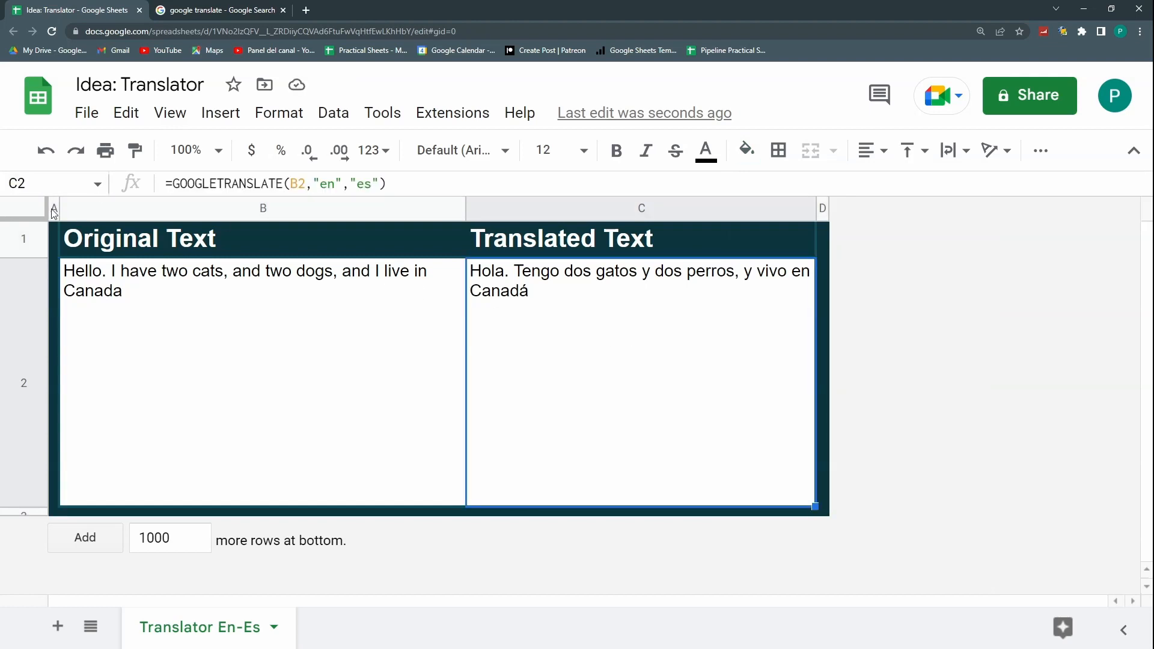
# Step: Change the font of the whole sheet to Comfortaa and widen the Translated Text column slightly
pyautogui.click(24, 208)
pyautogui.click(507, 151)
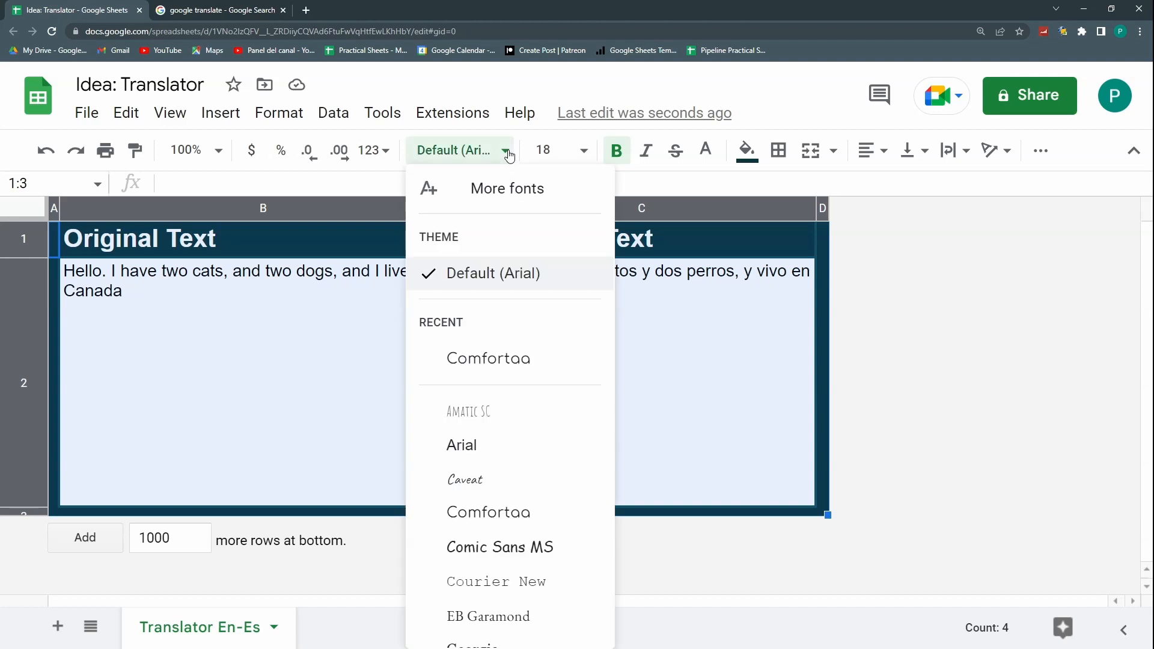
pyautogui.click(513, 367)
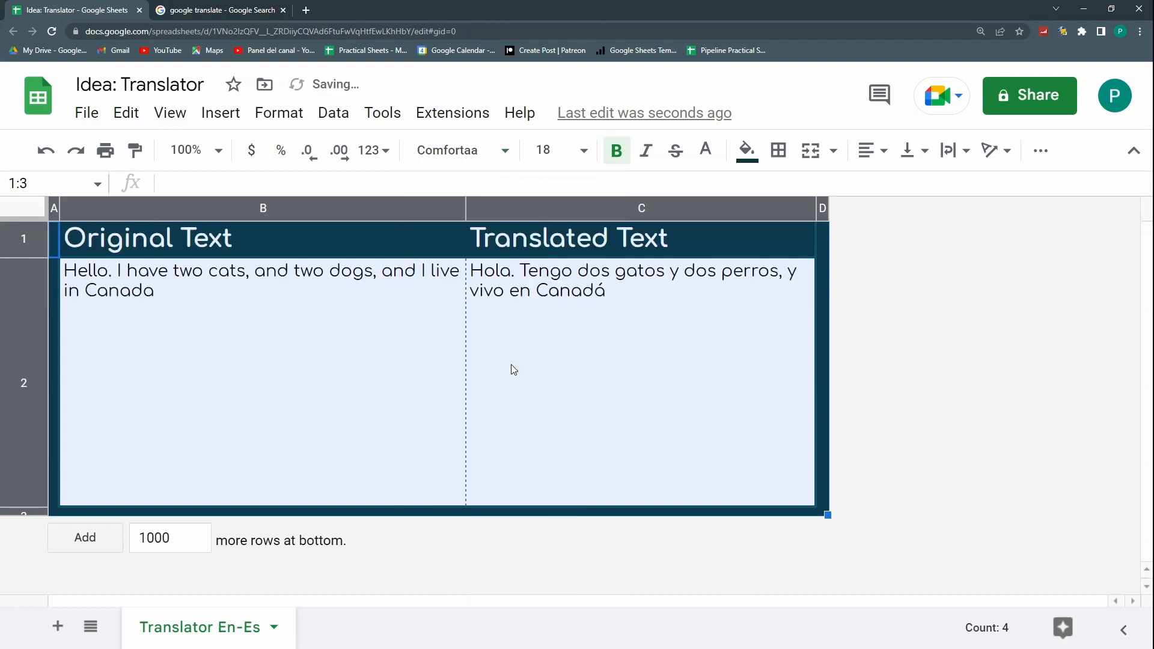
pyautogui.click(514, 366)
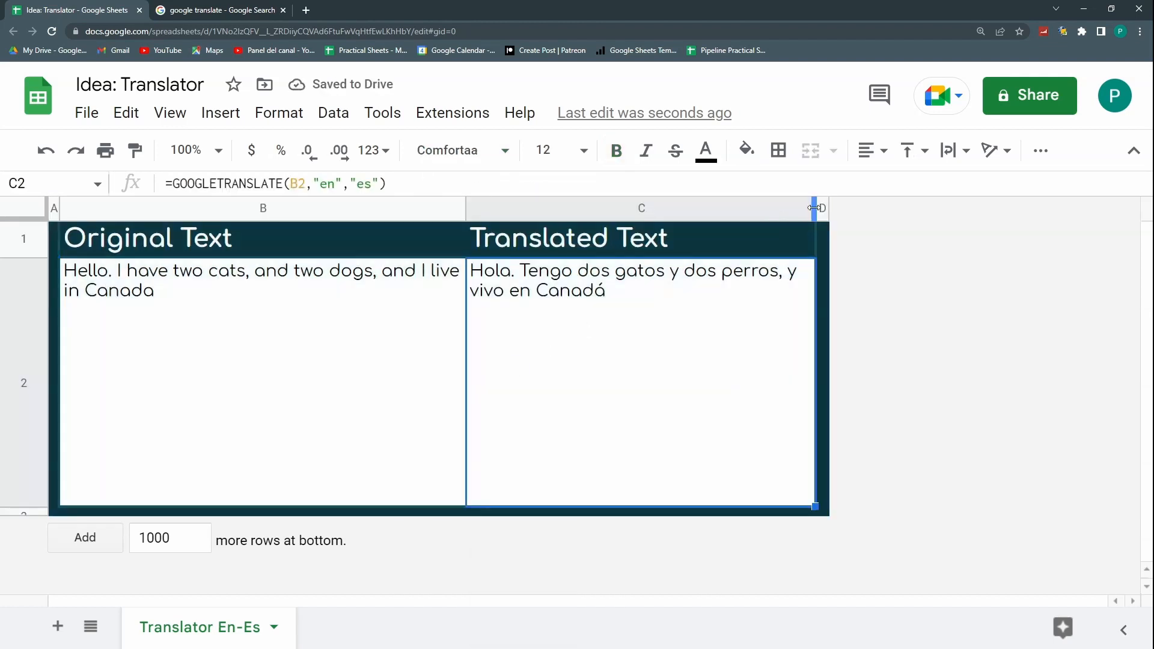
pyautogui.moveTo(815, 209); pyautogui.dragTo(858, 209)
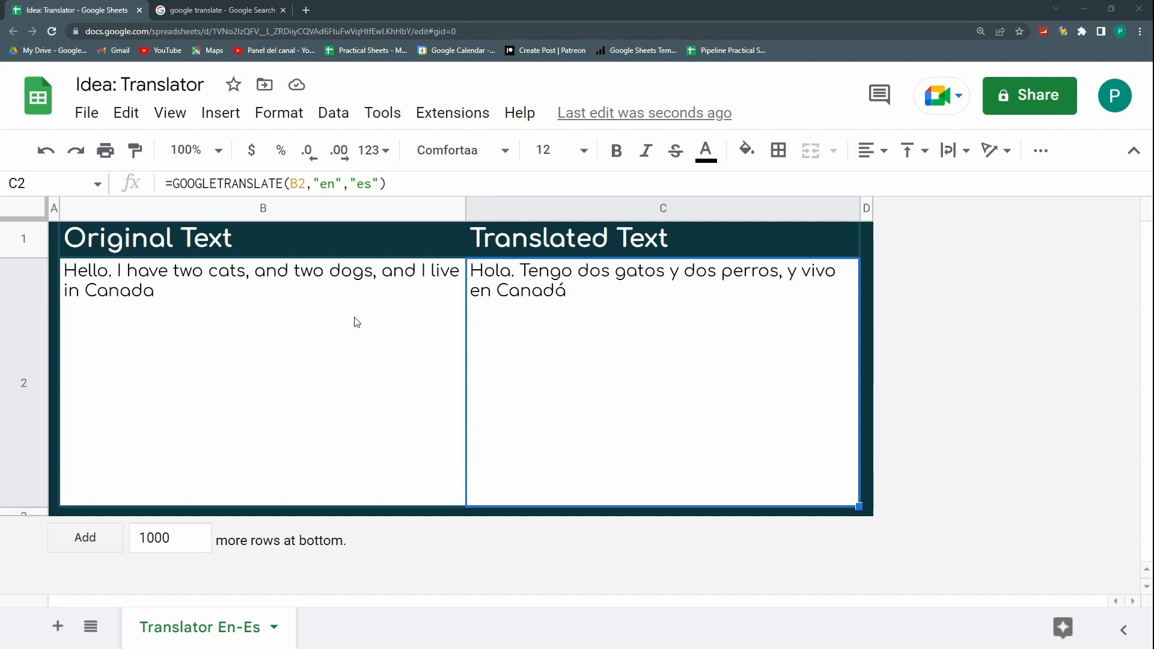
# Step: Rename the sheet as Translator En to Sp
pyautogui.click(222, 12)
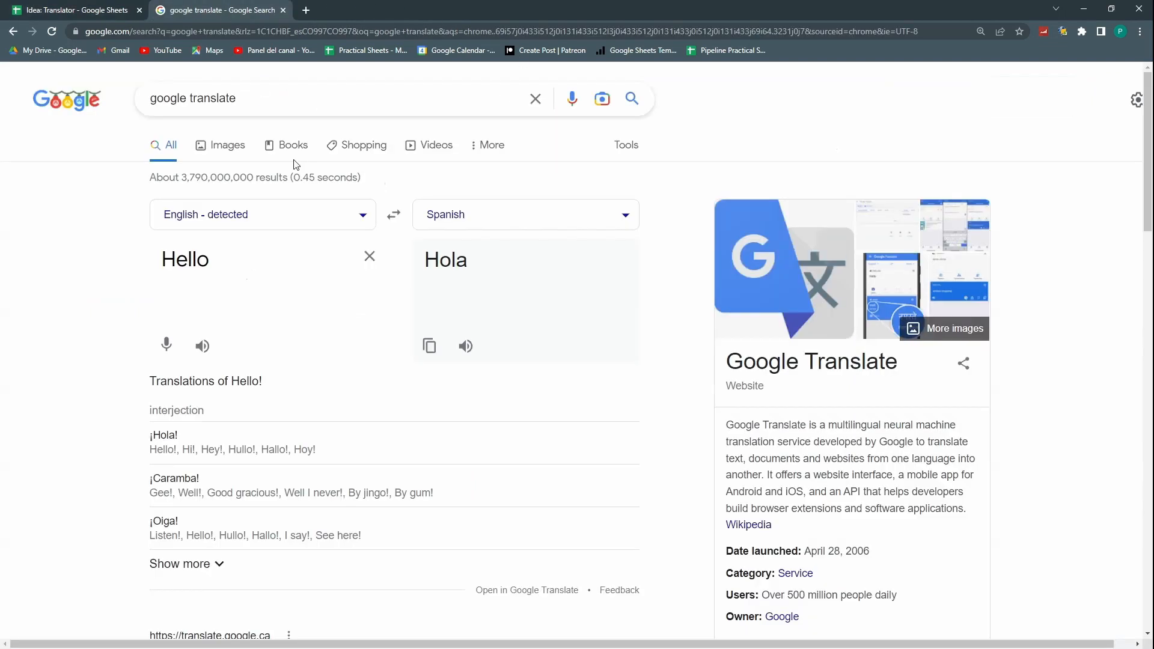
pyautogui.click(84, 8)
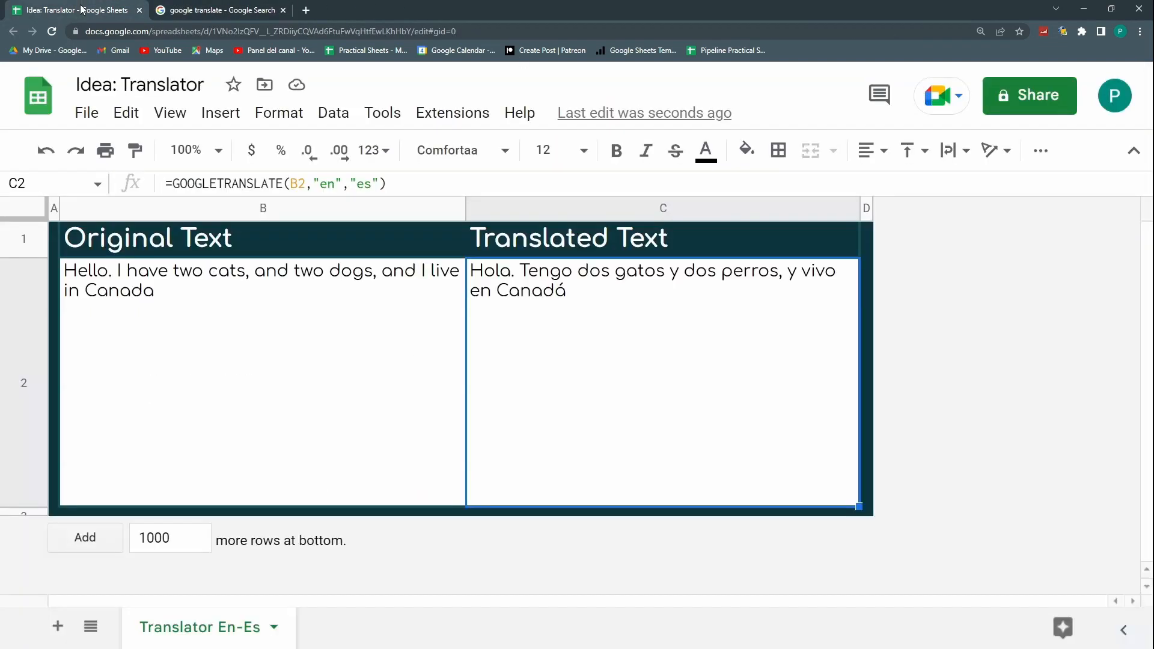
pyautogui.doubleClick(274, 630)
pyautogui.click(277, 633)
pyautogui.press('BackSpace')
pyautogui.press('BackSpace')
pyautogui.write('Sp')
pyautogui.press('Return')
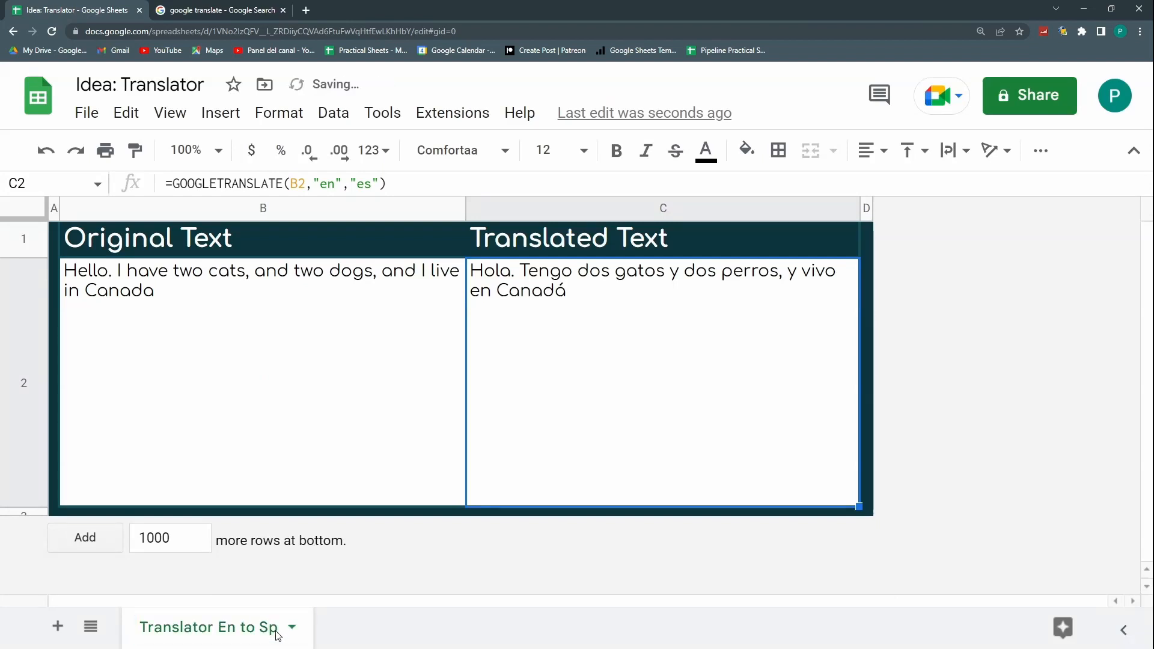
pyautogui.click(271, 330)
pyautogui.click(625, 293)
# Step: Duplicate the Translator En to Sp sheet and rename the copy as Translator Sp to En
pyautogui.click(292, 630)
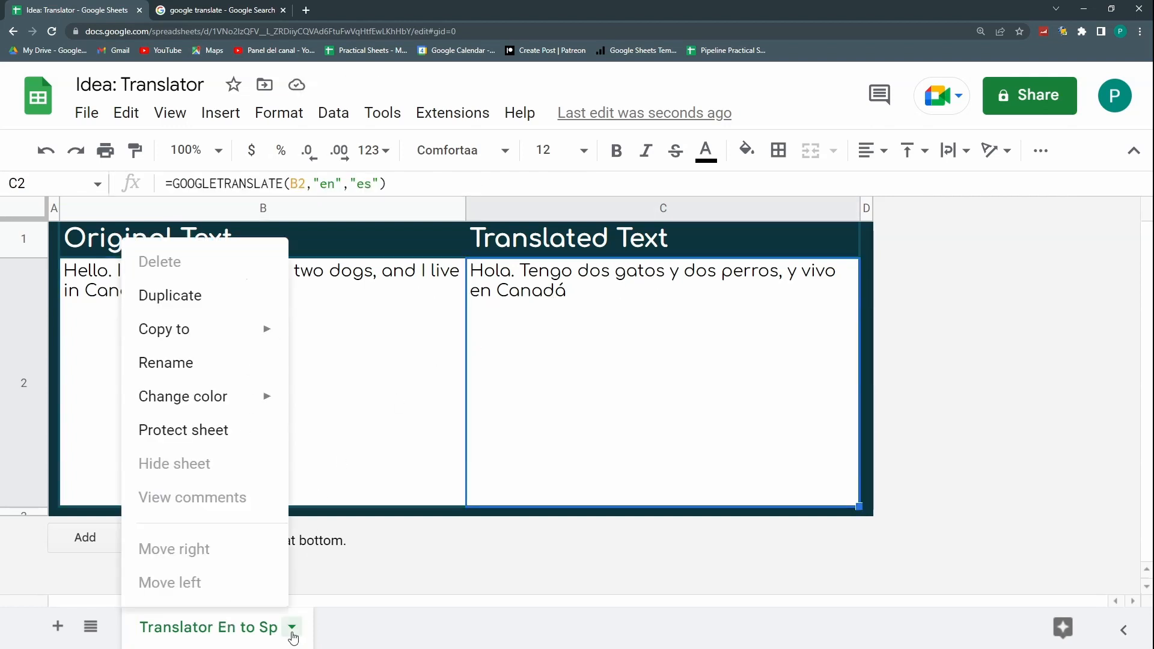
pyautogui.click(218, 300)
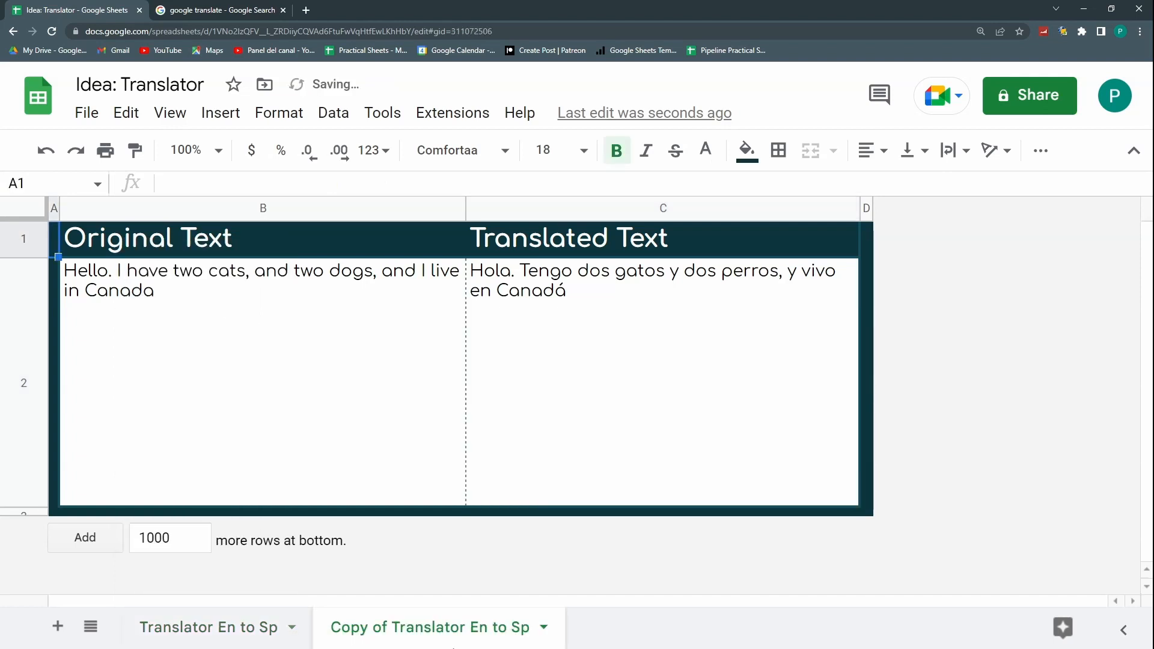
pyautogui.doubleClick(452, 638)
pyautogui.moveTo(391, 627); pyautogui.dragTo(325, 620)
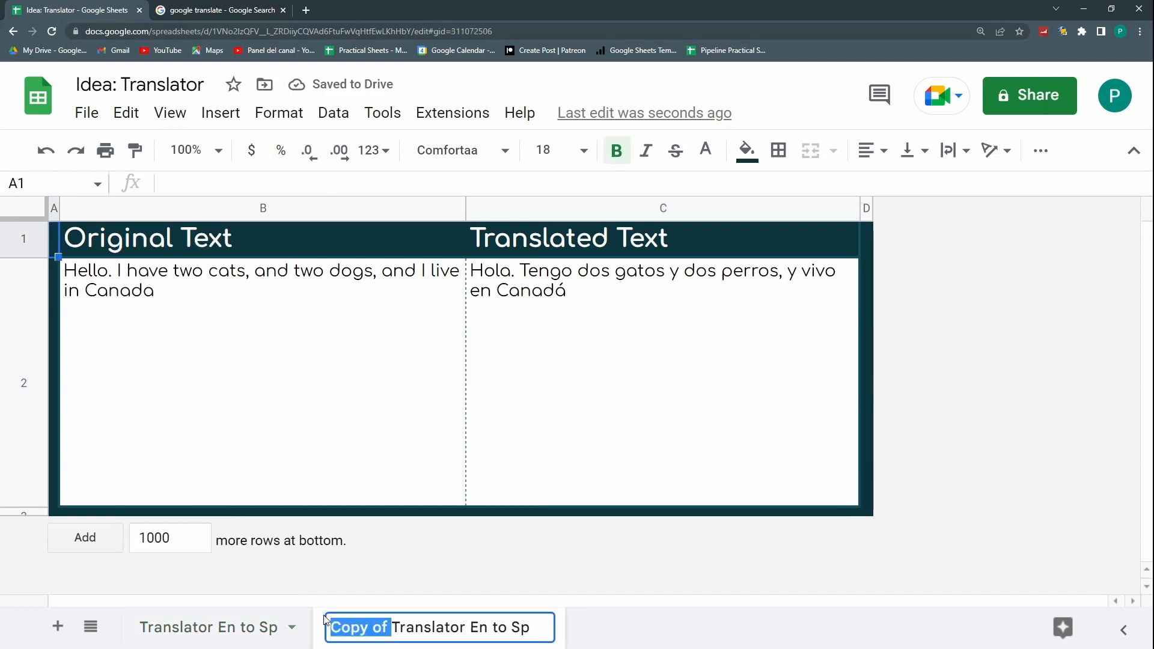
pyautogui.press('BackSpace')
pyautogui.press('Return')
pyautogui.click(428, 629)
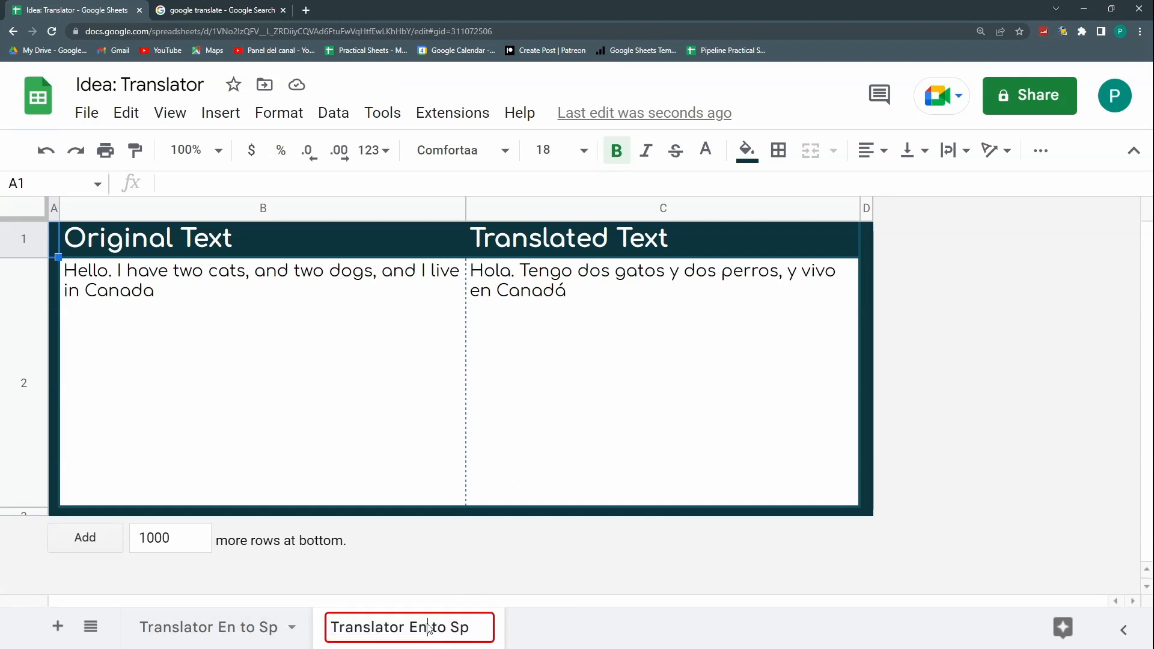
pyautogui.press('BackSpace')
pyautogui.press('BackSpace')
pyautogui.write('Sp')
pyautogui.press('End')
pyautogui.press('BackSpace')
pyautogui.press('BackSpace')
pyautogui.write('En')
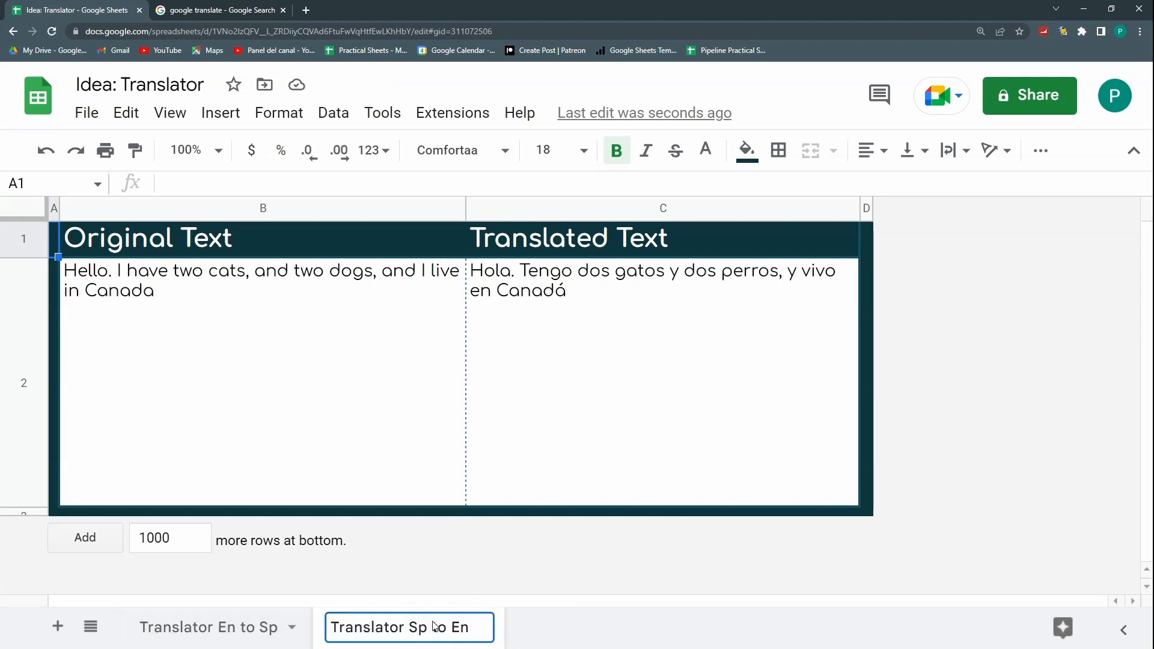
pyautogui.press('Return')
# Step: Swap the languages in the Translated Text formula in C2 so it reads =GOOGLETRANSLATE(B2,"es","en")
pyautogui.click(357, 327)
pyautogui.click(518, 298)
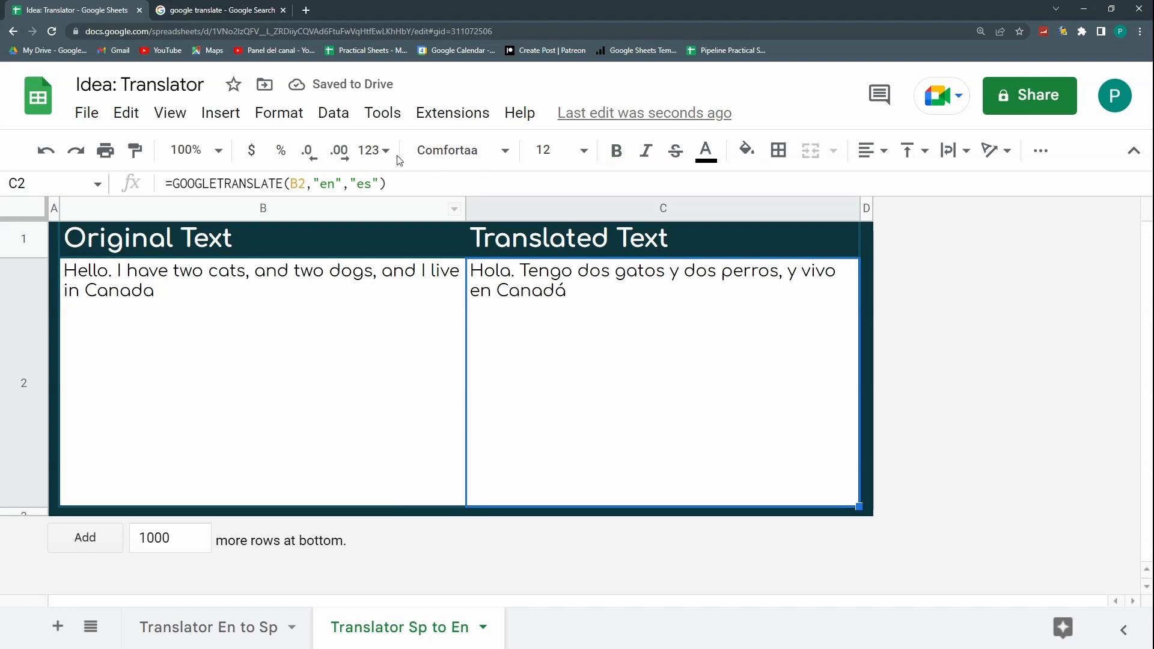
pyautogui.click(331, 185)
pyautogui.doubleClick(330, 184)
pyautogui.write('es')
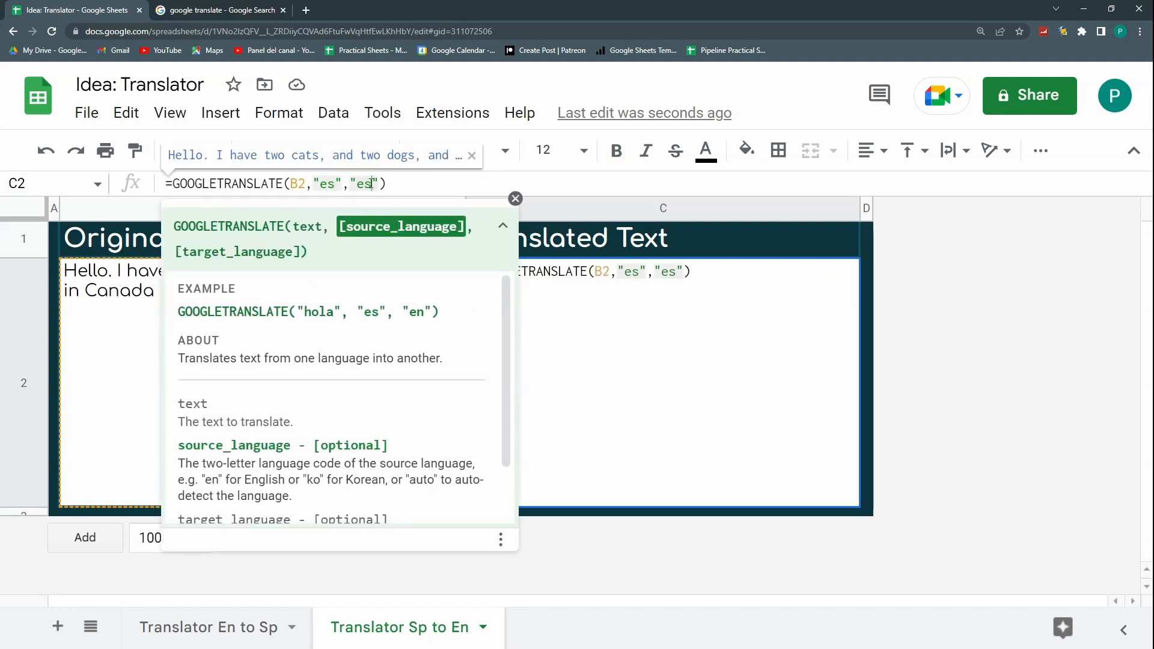
pyautogui.doubleClick(368, 184)
pyautogui.write('en')
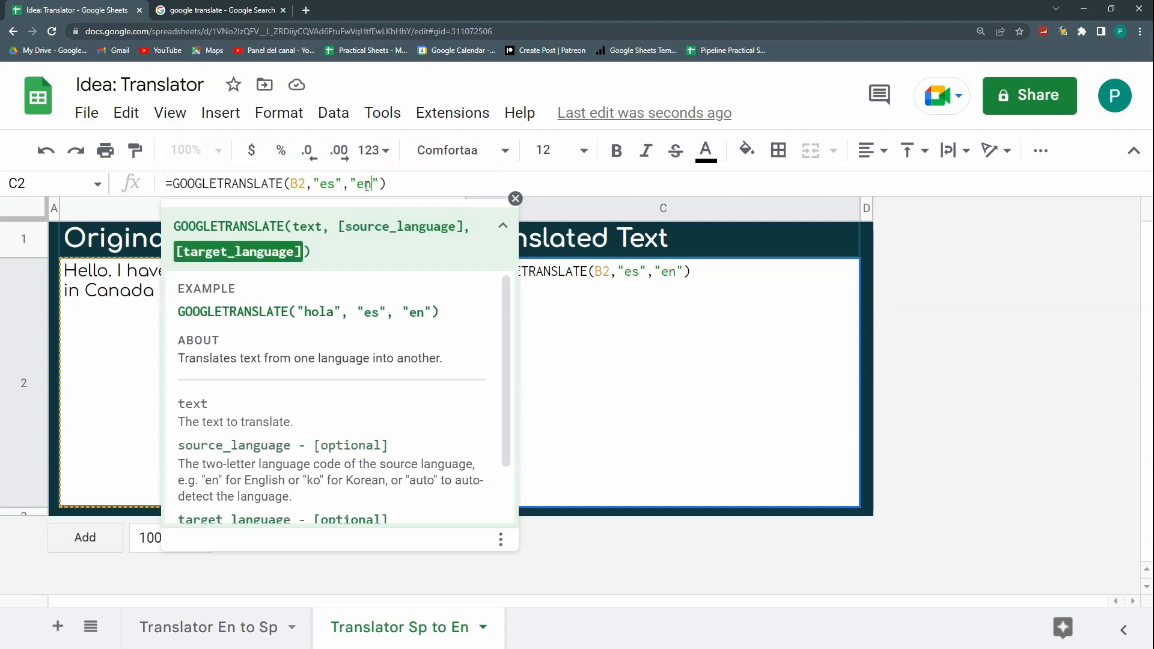
pyautogui.press('Return')
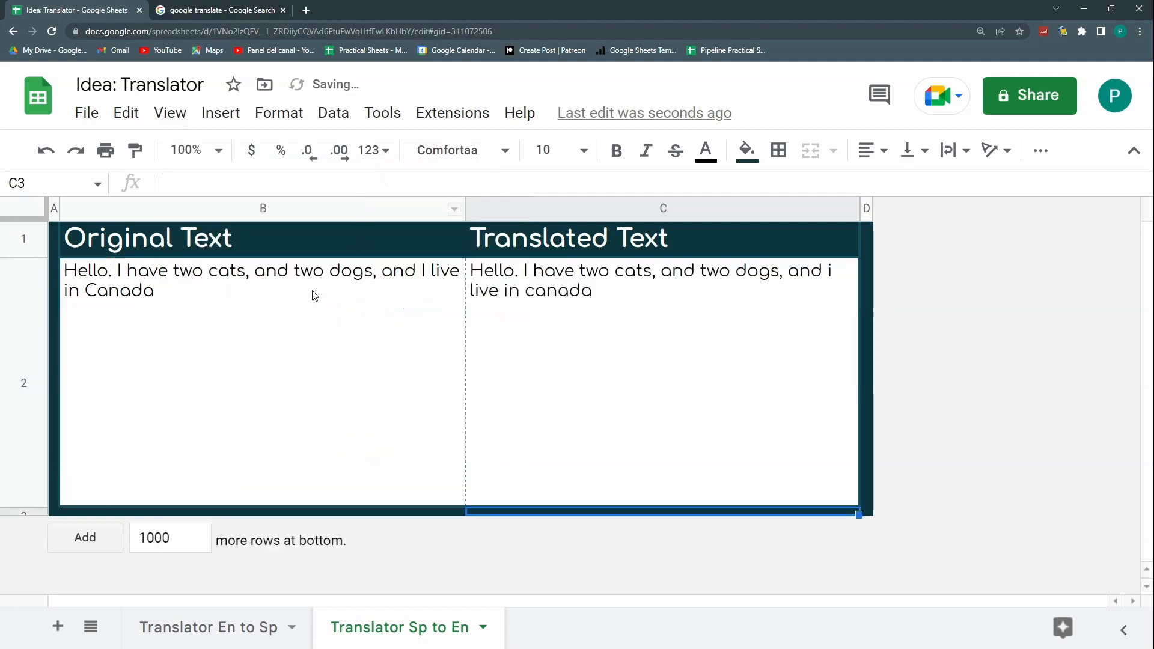
# Step: Replace the original text in B2 with a Spanish test sentence that greets and says a named person "está en la biblioteca"
pyautogui.click(328, 283)
pyautogui.press('Right')
pyautogui.press('Left')
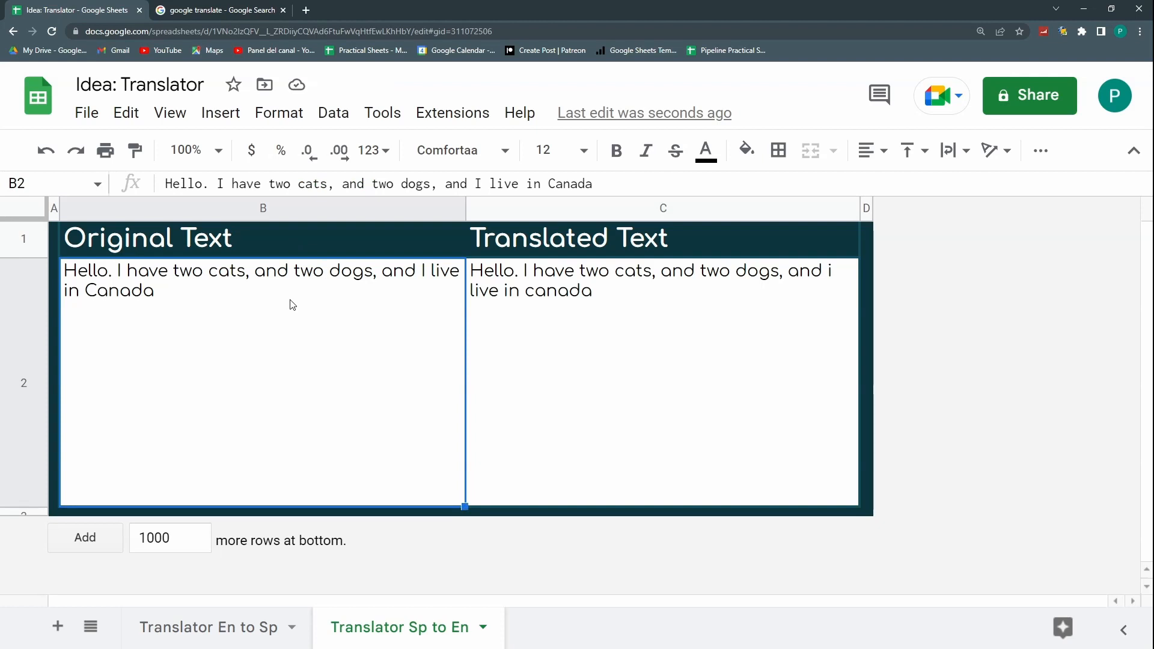
pyautogui.write('Hola, Maria está en la bibli')
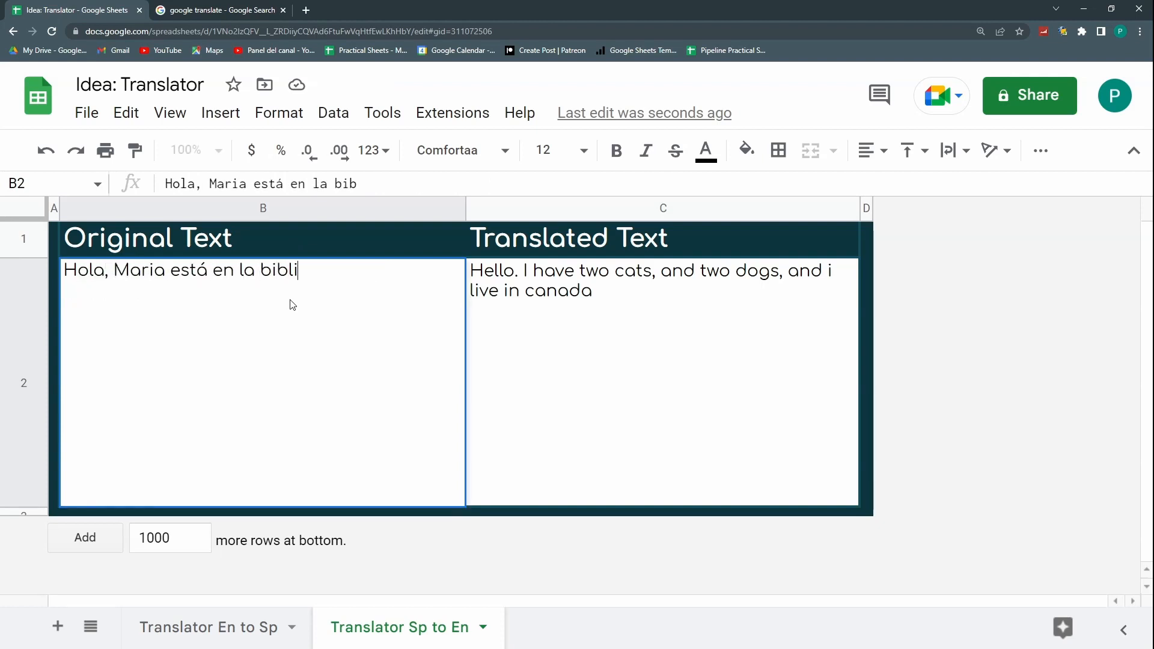
pyautogui.write('oteca')
pyautogui.press('Return')
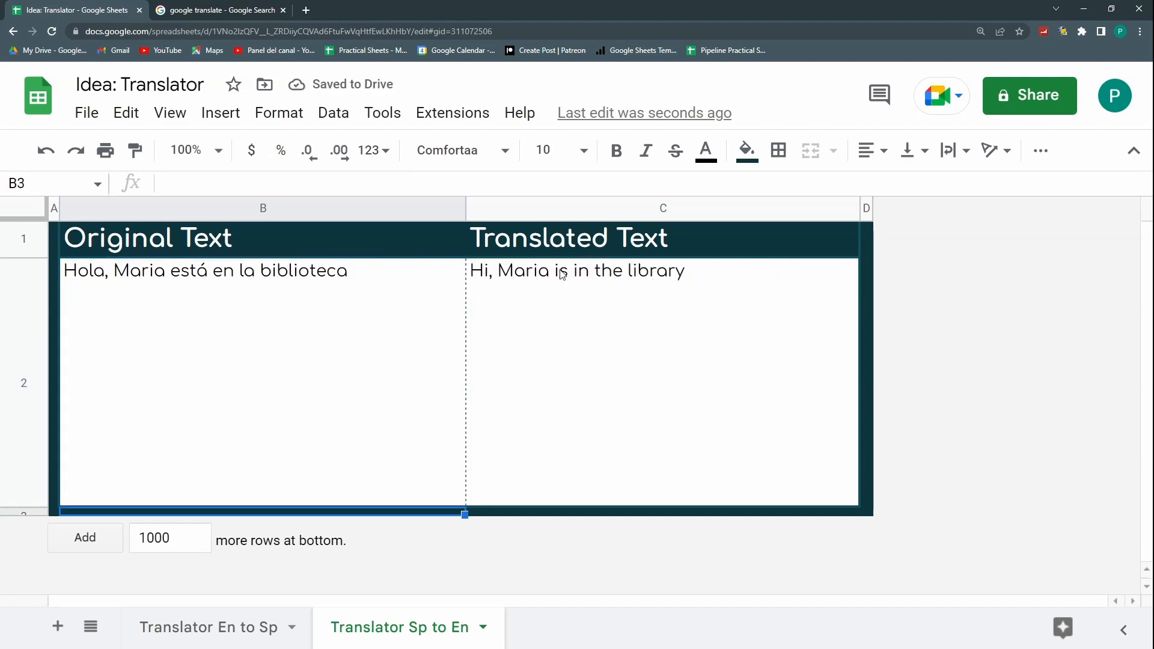
pyautogui.click(540, 294)
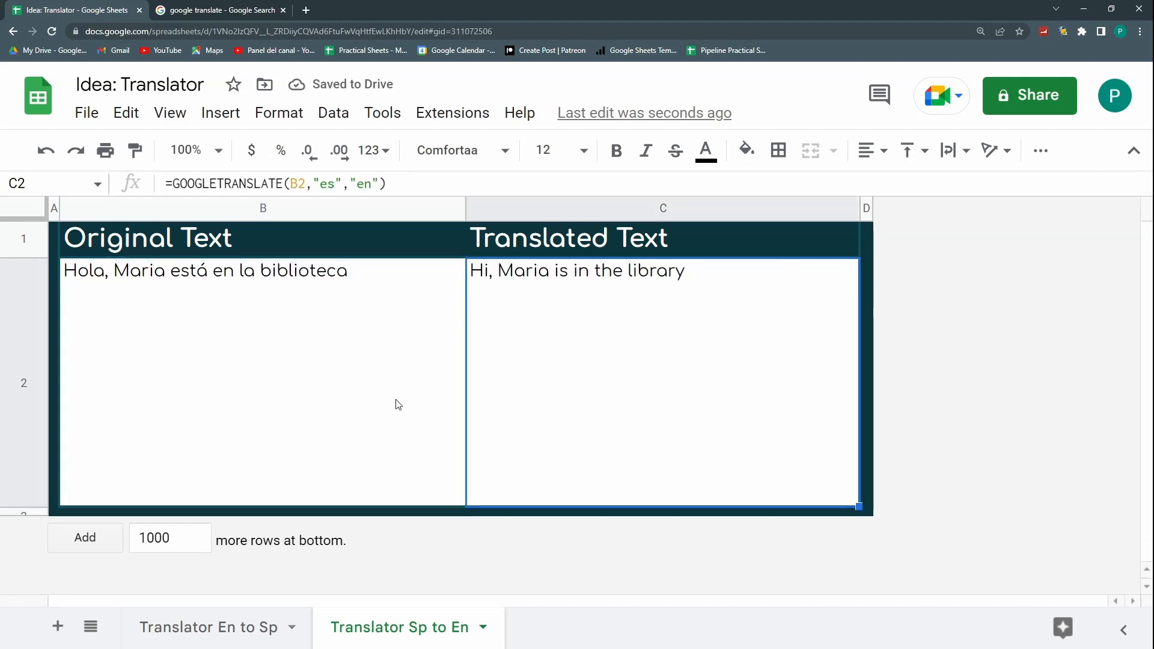
# Step: Duplicate the Translator Sp to En sheet and rename the copy as Translator to En
pyautogui.click(483, 628)
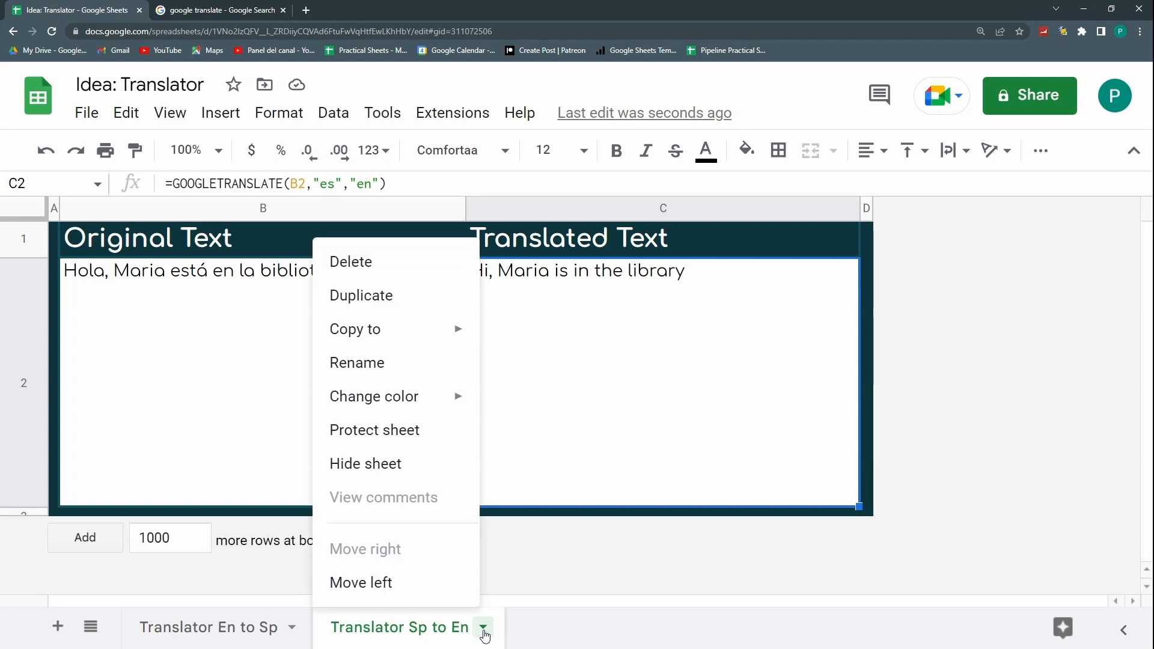
pyautogui.click(391, 297)
pyautogui.doubleClick(549, 630)
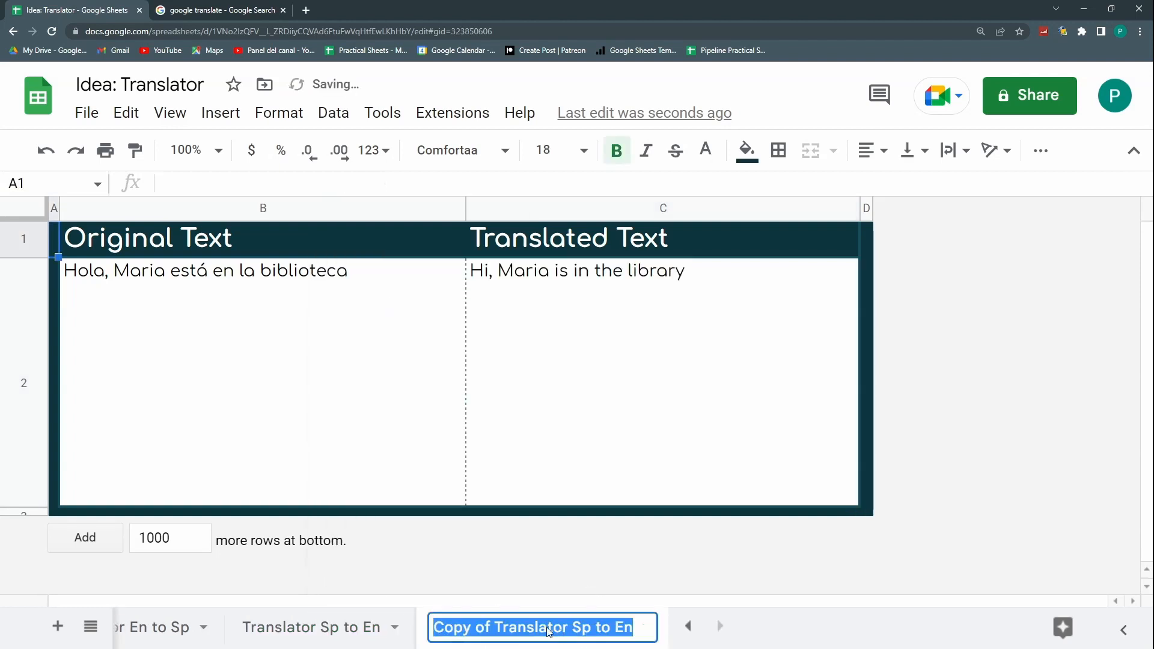
pyautogui.click(495, 629)
pyautogui.moveTo(494, 628); pyautogui.dragTo(430, 628)
pyautogui.press('BackSpace')
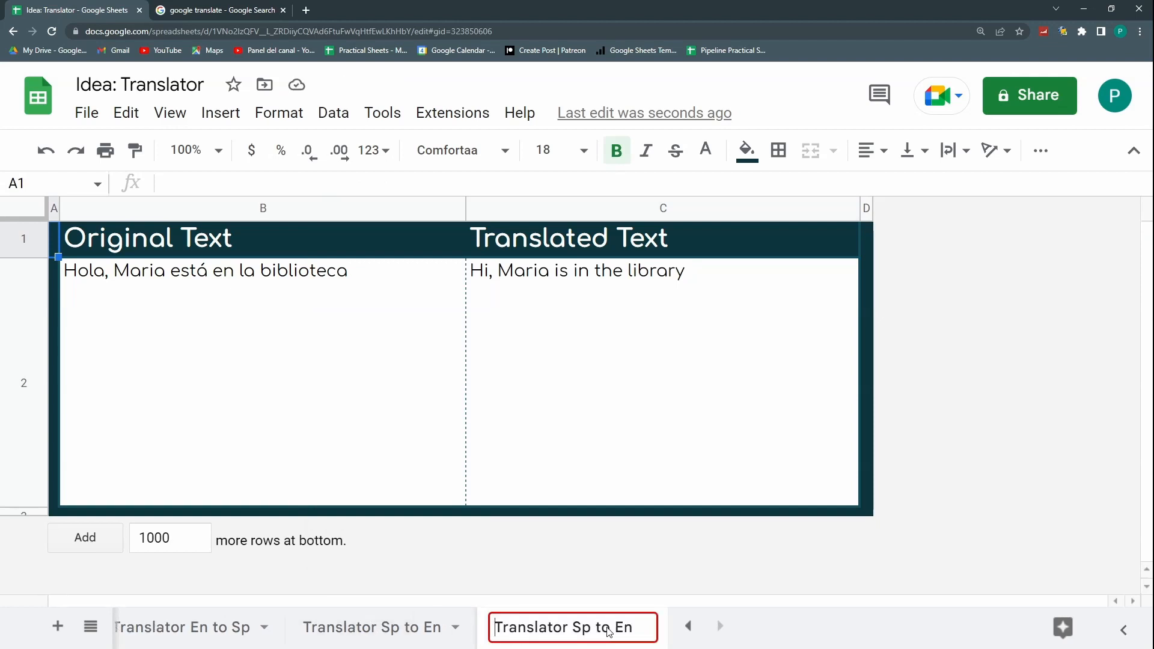
pyautogui.press('BackSpace')
pyautogui.press('BackSpace')
pyautogui.press('BackSpace')
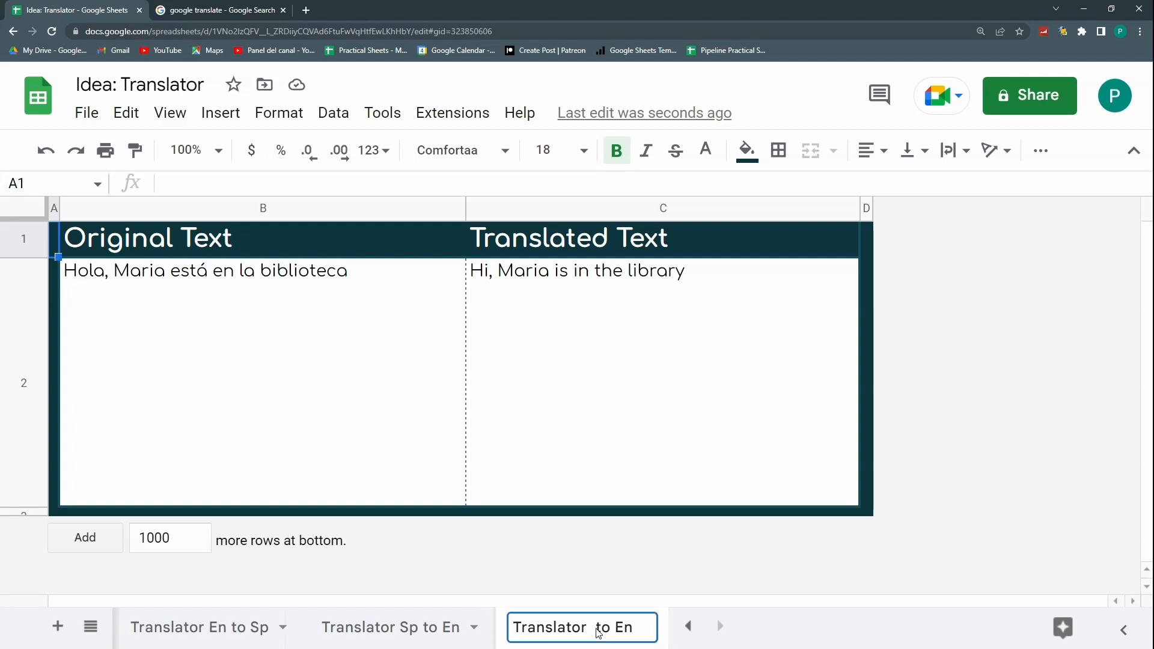
pyautogui.press('Return')
pyautogui.click(436, 320)
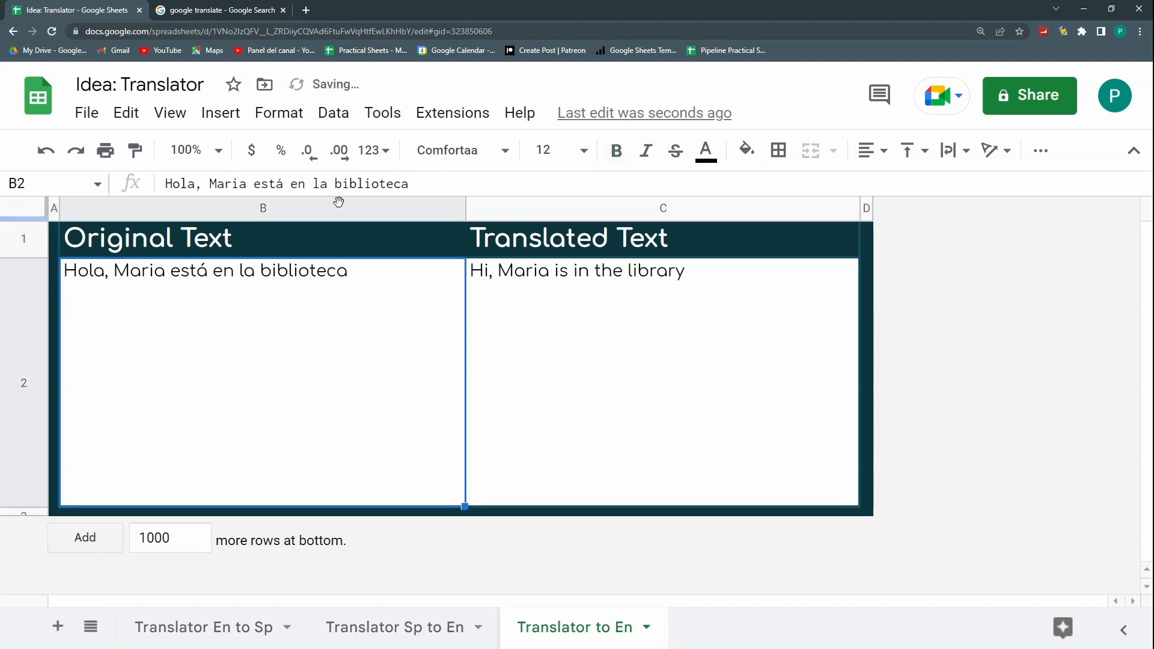
pyautogui.moveTo(445, 180); pyautogui.dragTo(24, 167)
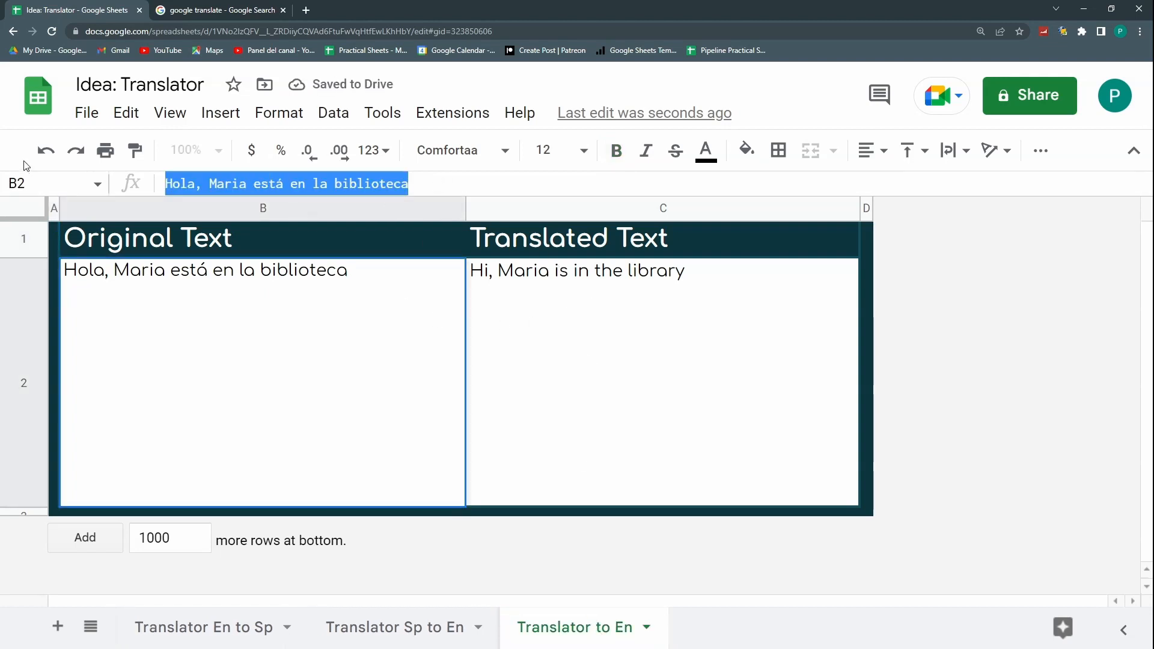
pyautogui.write('=dete')
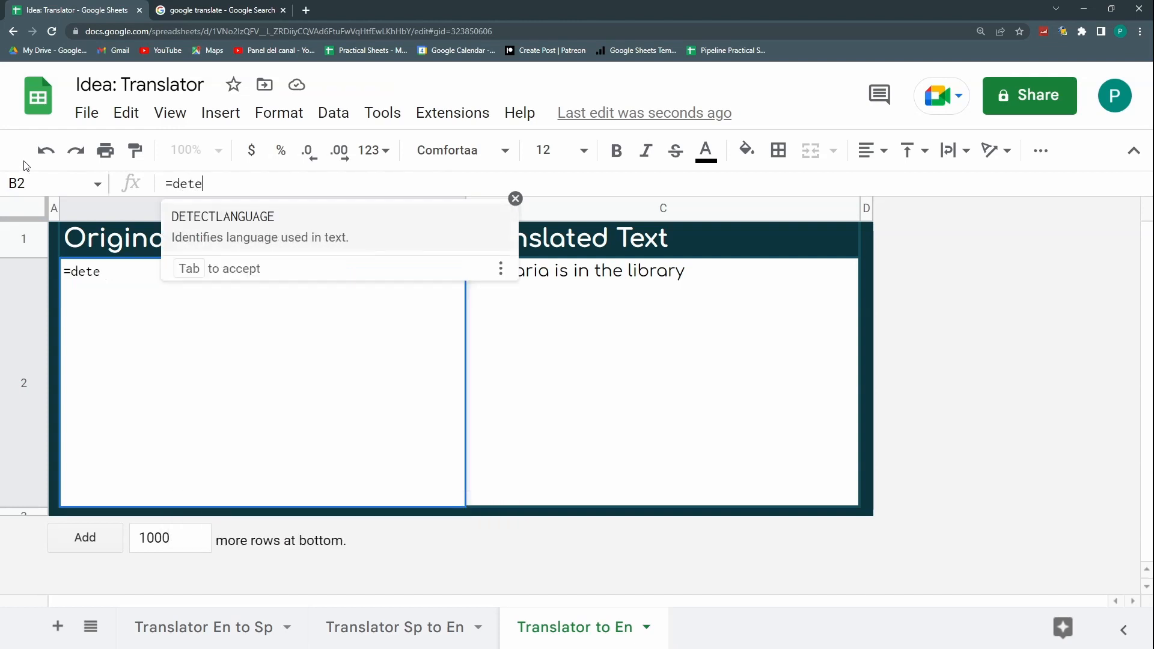
# Step: Replace the source language in the C2 formula with language detection so it reads =GOOGLETRANSLATE(B2,DETECTLANGUAGE(B2),"en")
pyautogui.click(595, 291)
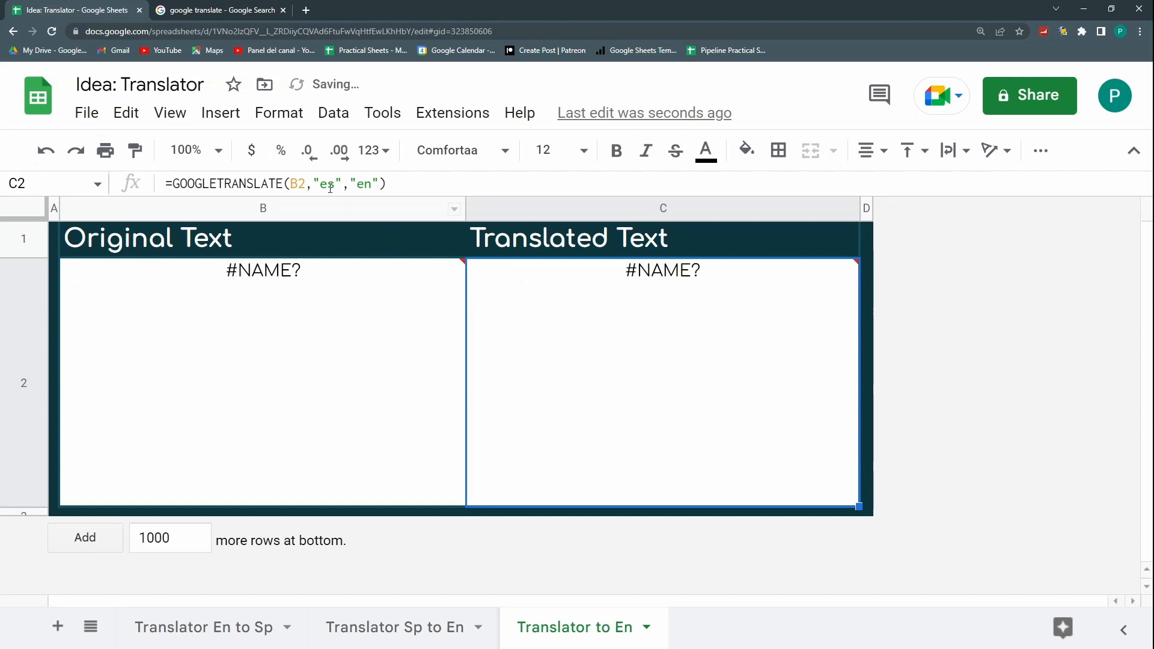
pyautogui.doubleClick(319, 184)
pyautogui.press('BackSpace')
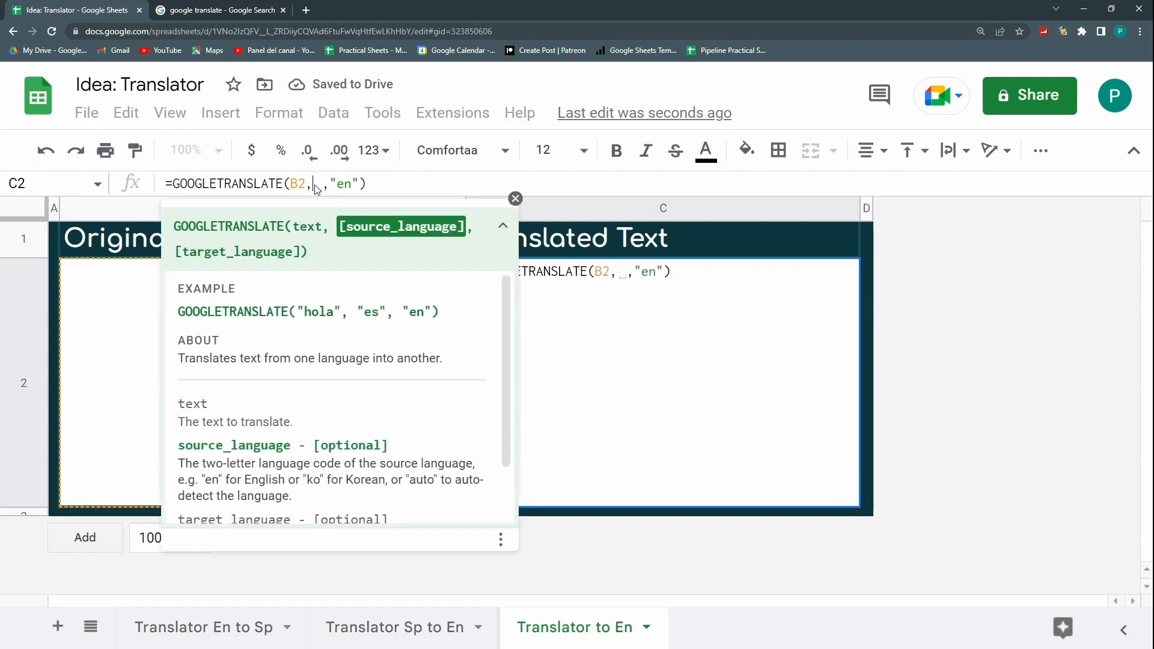
pyautogui.write('dete')
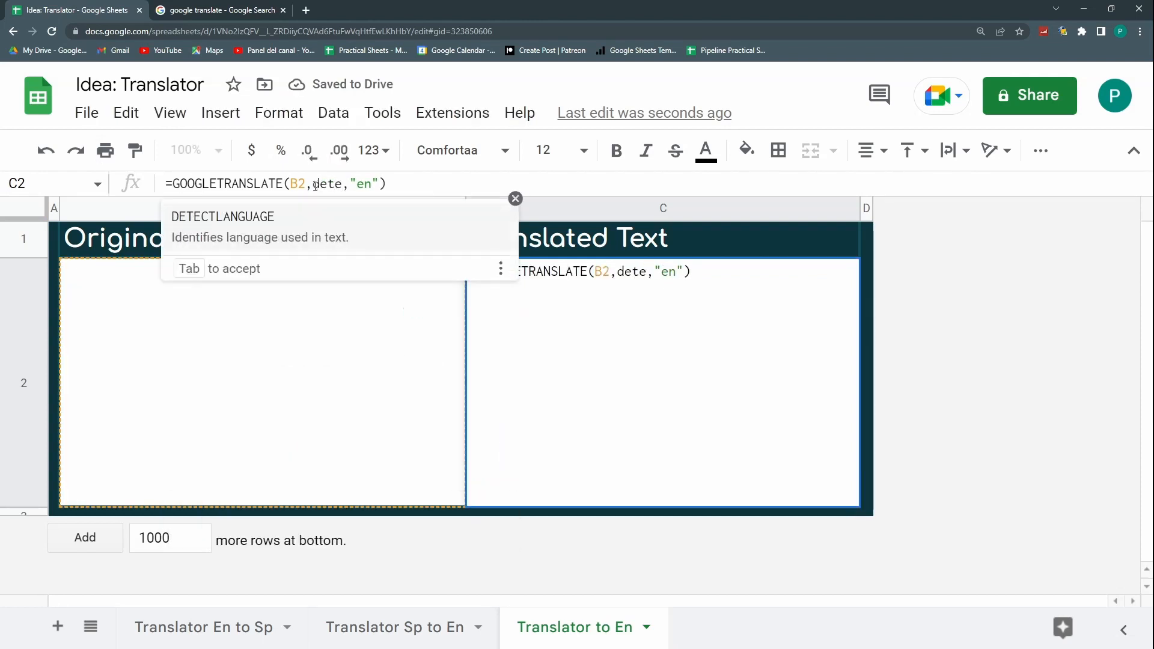
pyautogui.click(308, 216)
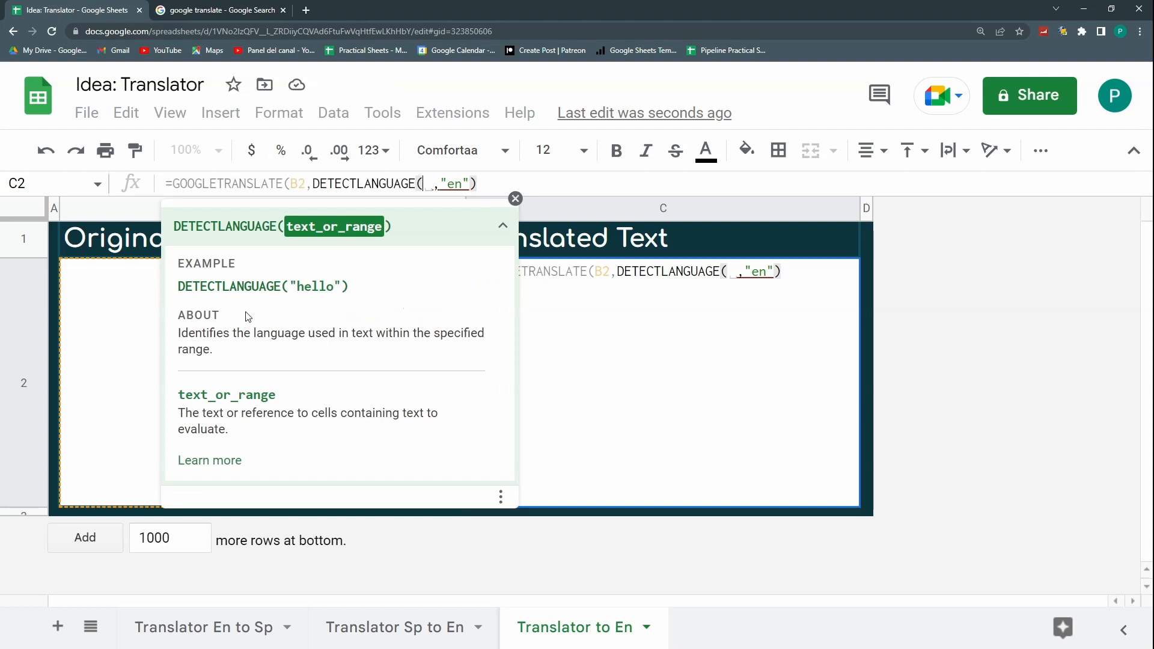
pyautogui.click(110, 325)
pyautogui.write(')')
pyautogui.press('Return')
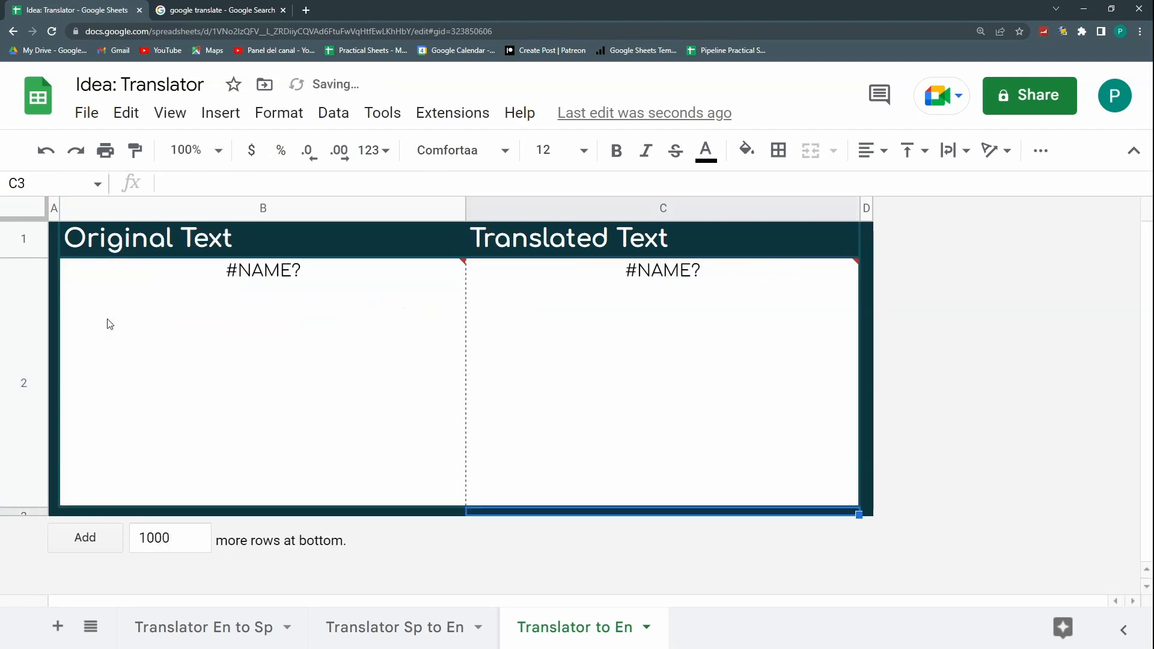
# Step: Enter the French test sentence "Je suis une personne" as the original text in B2
pyautogui.press('Up')
pyautogui.click(110, 325)
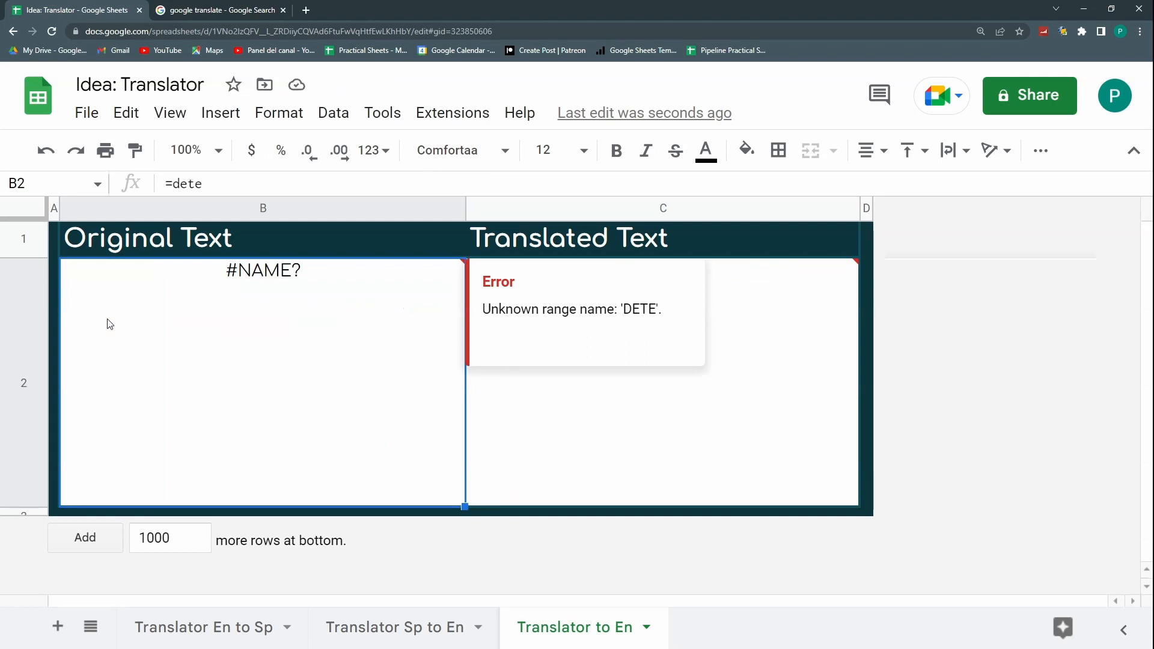
pyautogui.write('Je suis une personne')
pyautogui.press('Return')
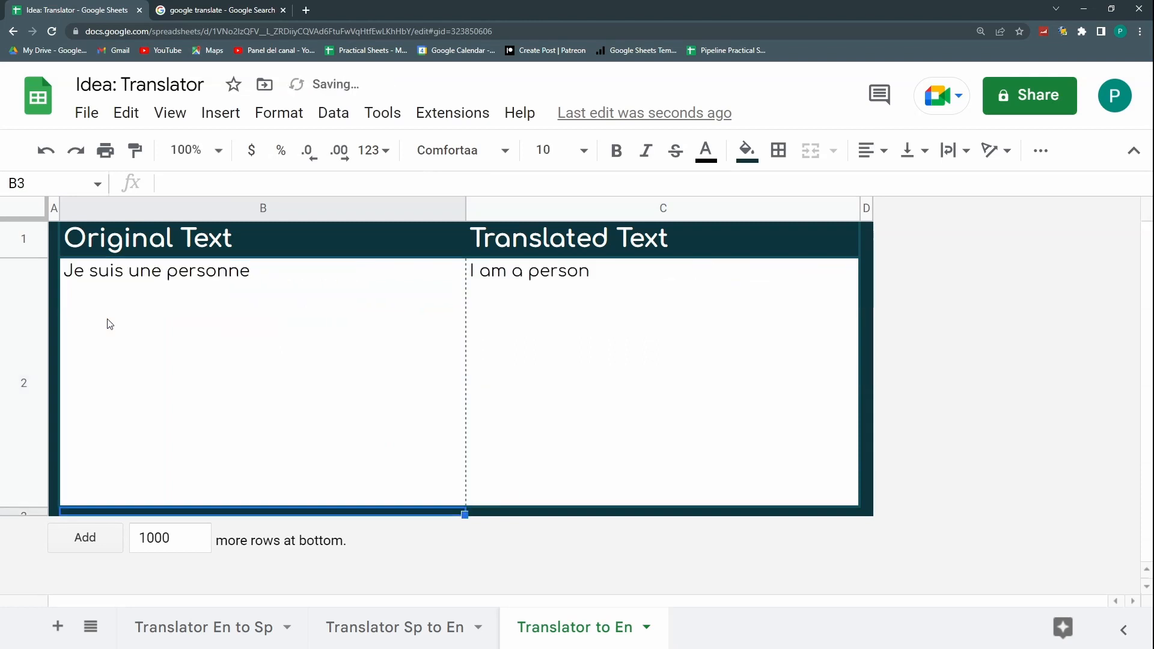
# Step: Compare the Translated Text formulas on the Translator to En and Translator En to Sp sheets, and check the language selectors in Google Translate
pyautogui.click(549, 334)
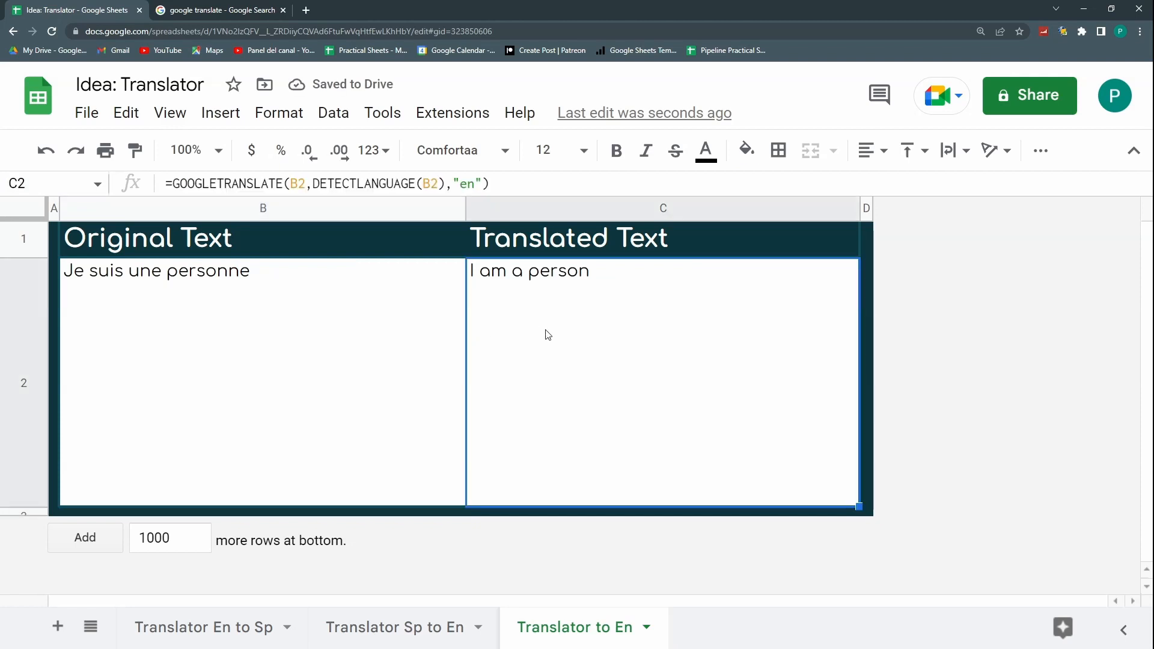
pyautogui.click(382, 277)
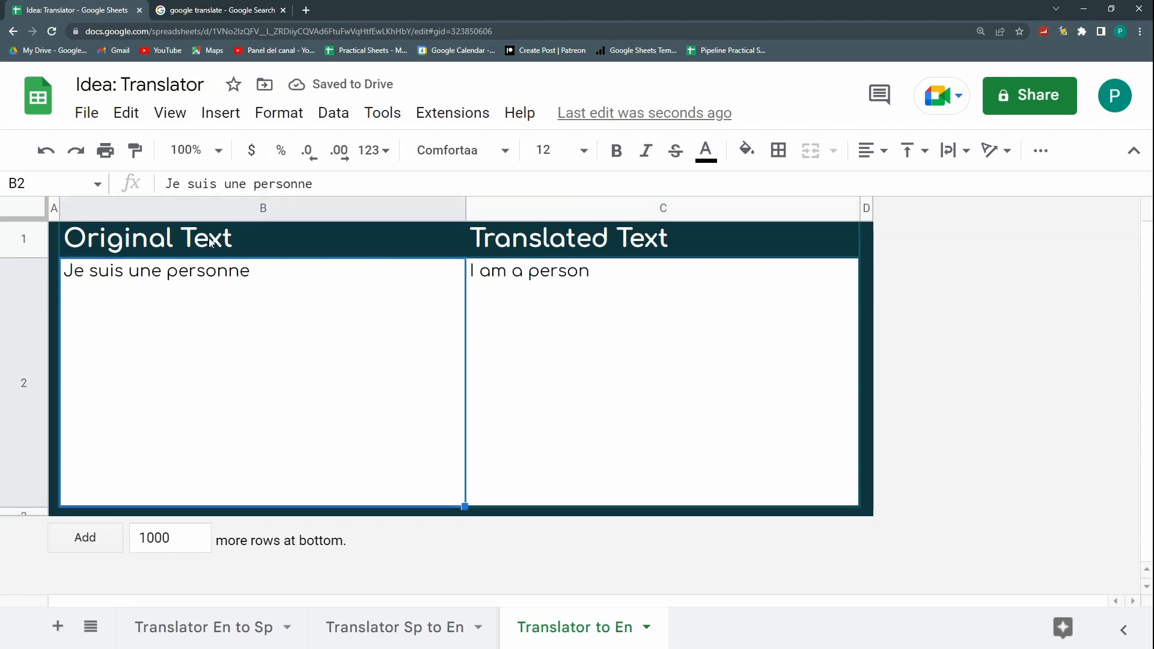
pyautogui.click(588, 303)
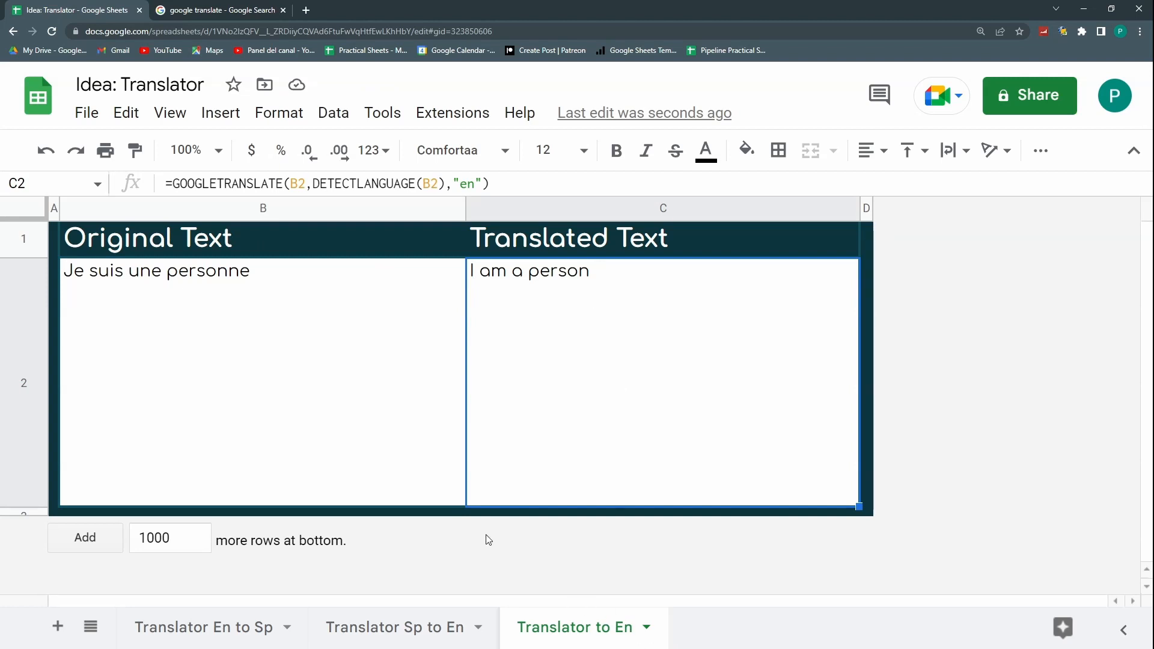
pyautogui.click(355, 407)
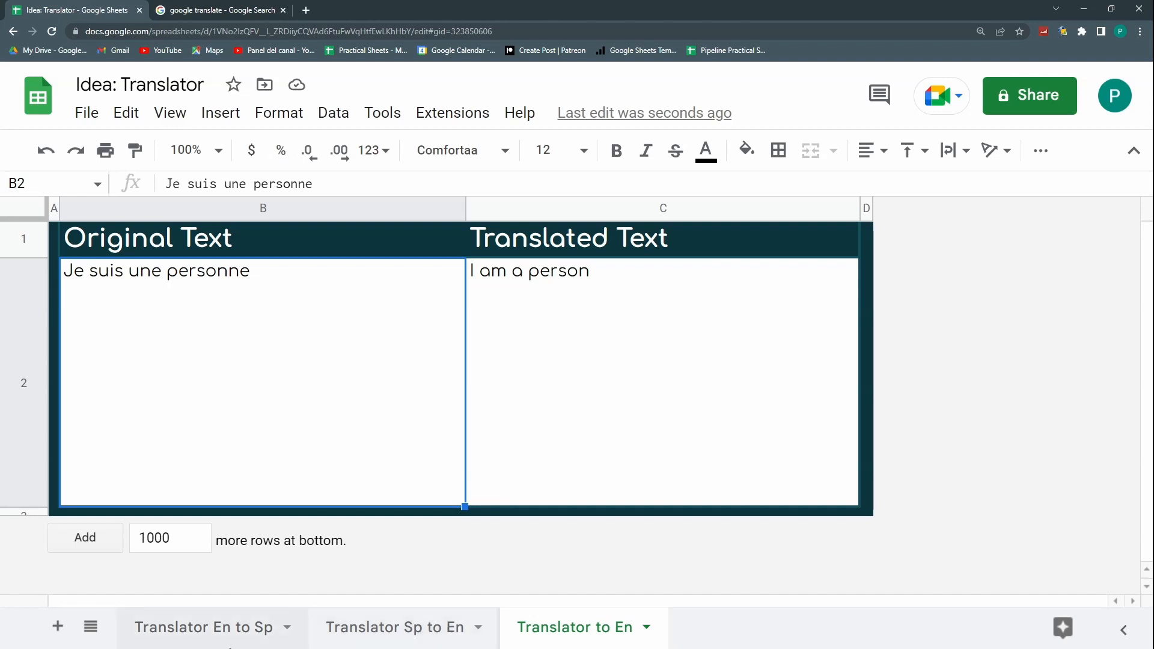
pyautogui.click(381, 631)
pyautogui.click(211, 631)
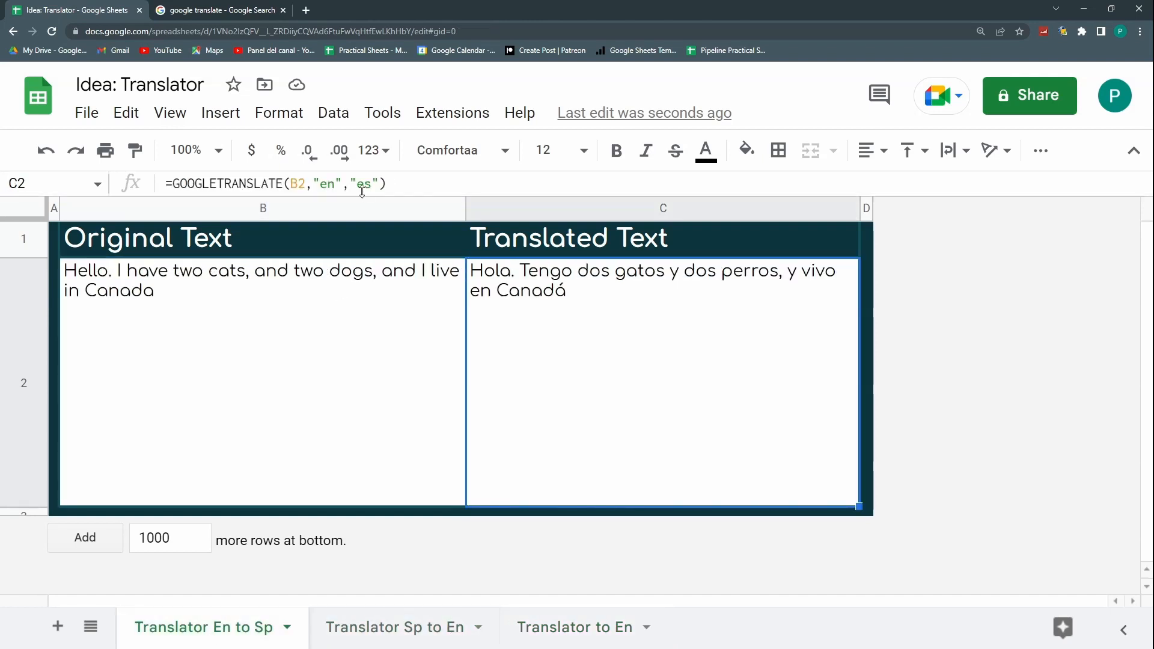
pyautogui.doubleClick(328, 184)
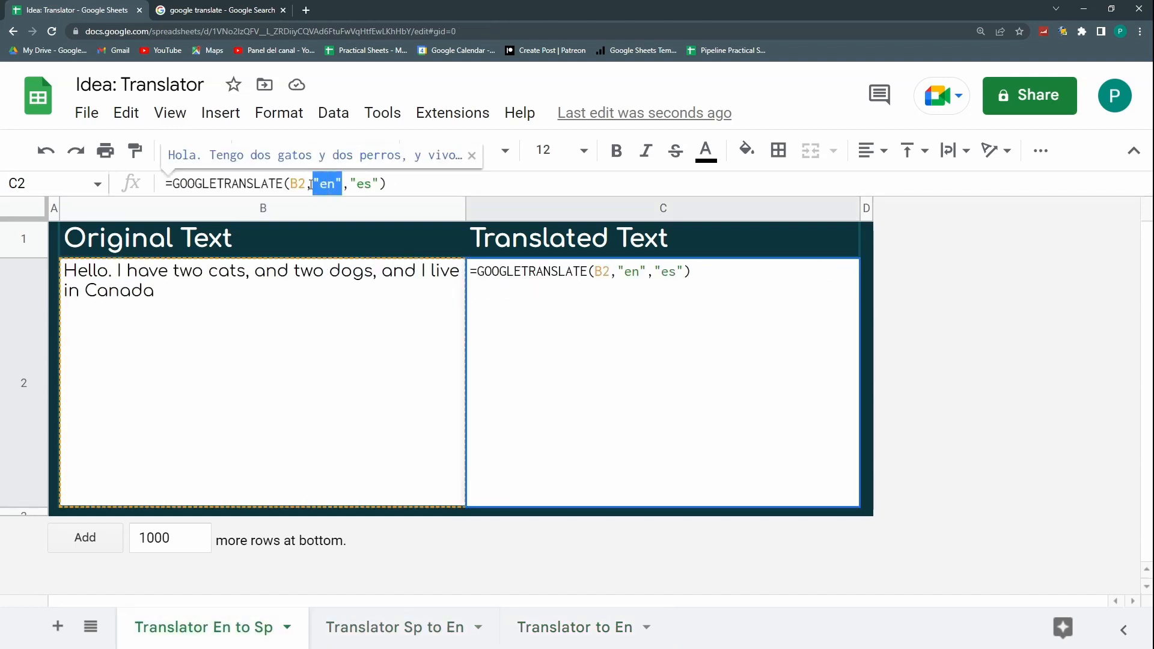
pyautogui.click(612, 642)
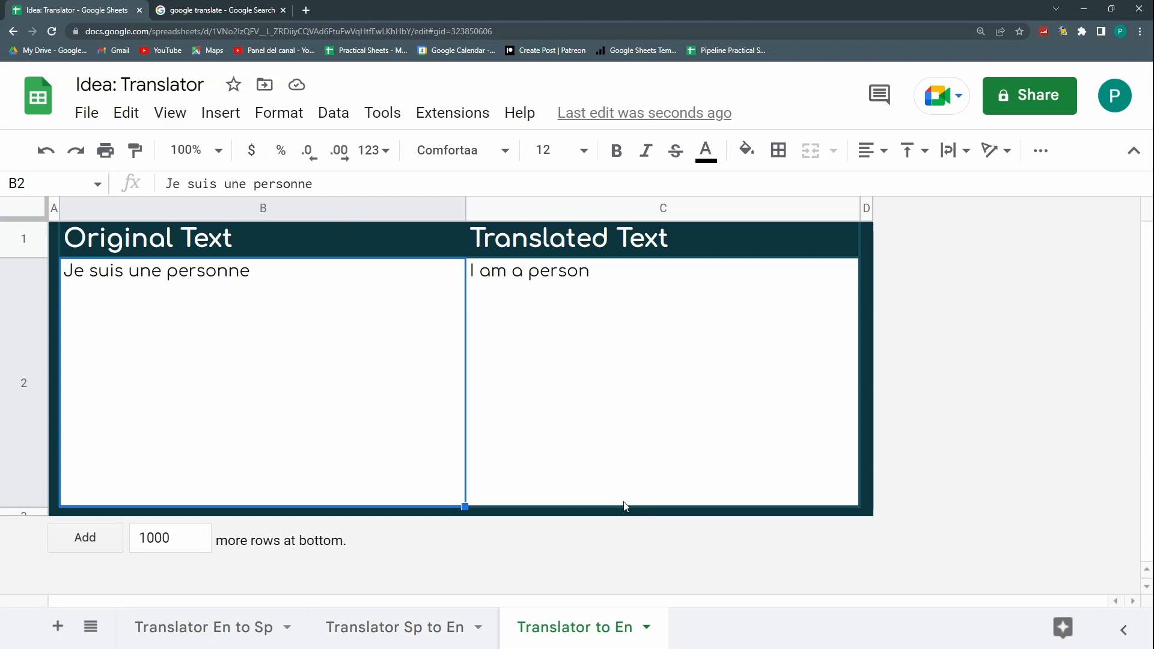
pyautogui.click(211, 11)
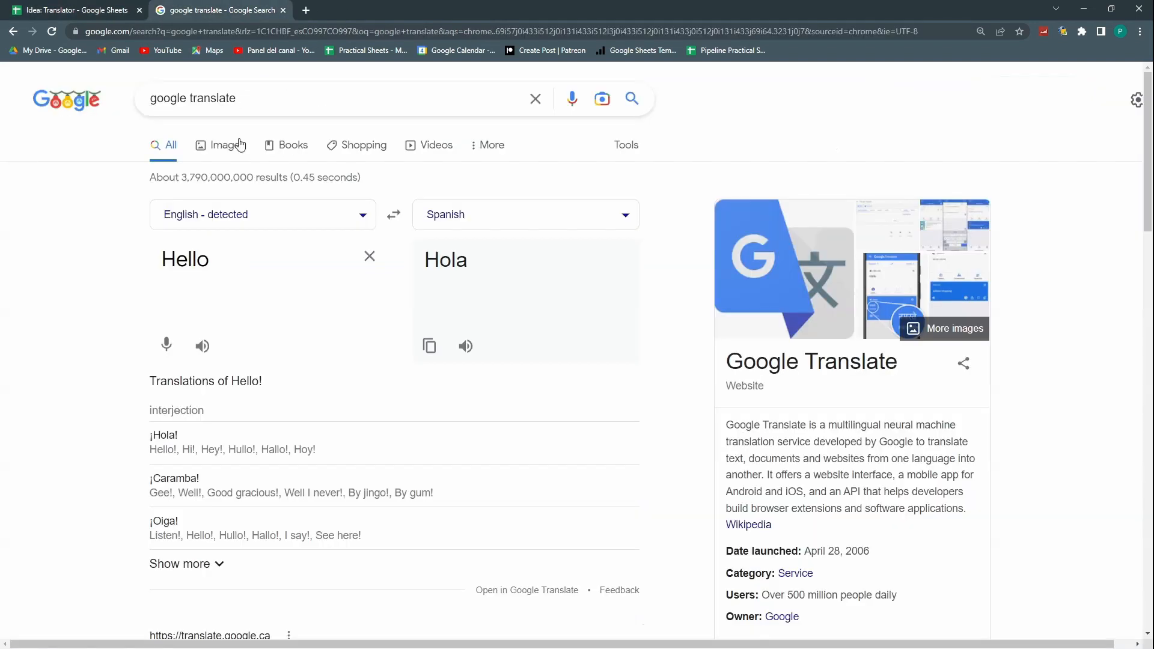
pyautogui.click(46, 11)
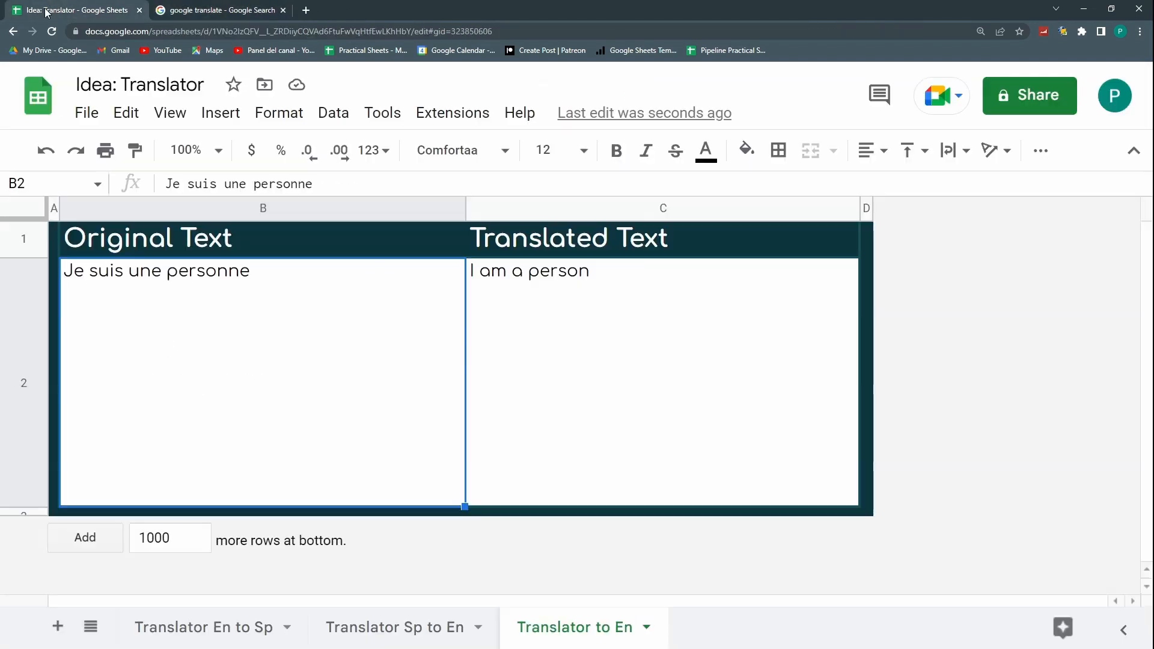
# Step: Duplicate the Translator to En sheet and rename the copy as Flexible Translator
pyautogui.click(647, 629)
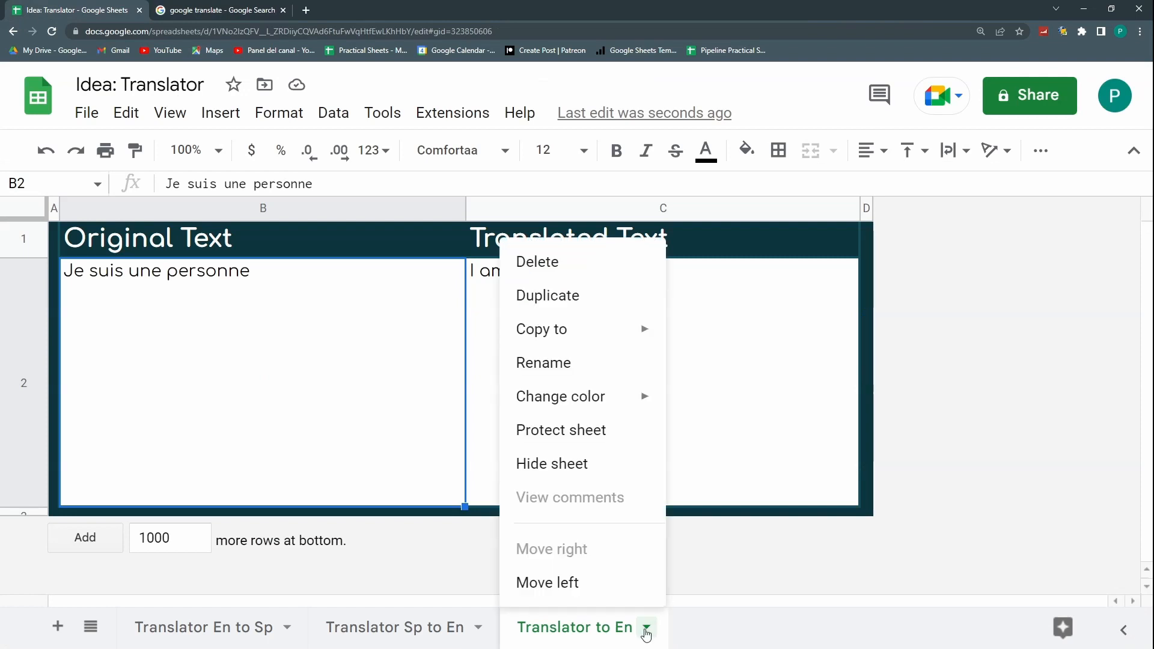
pyautogui.click(576, 296)
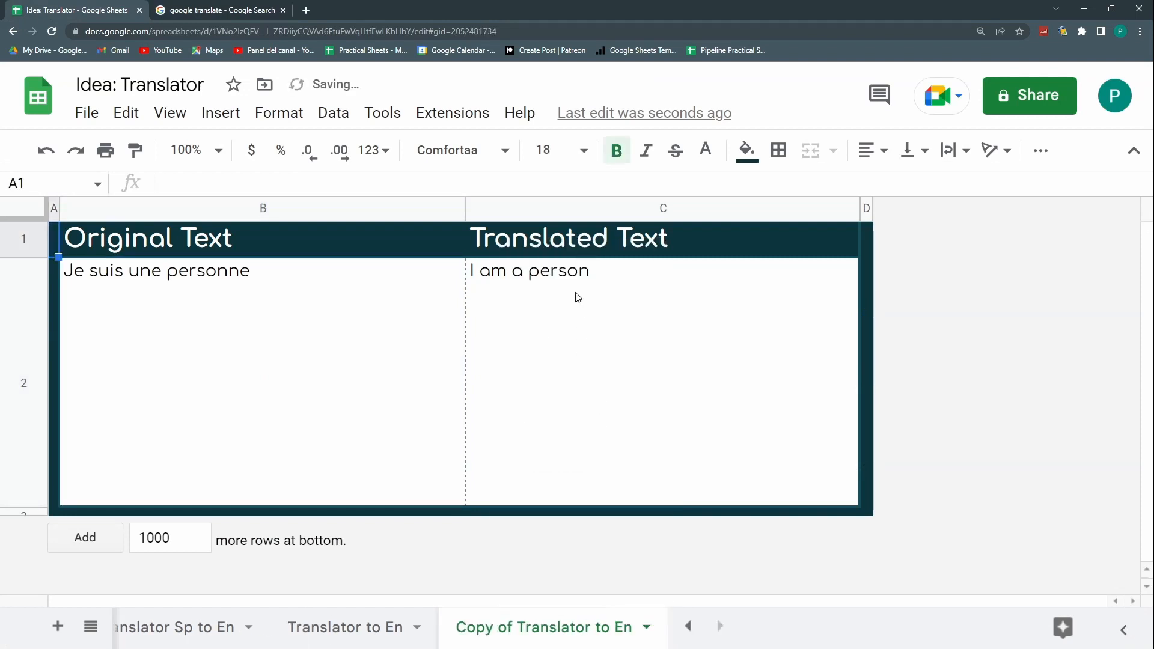
pyautogui.doubleClick(567, 637)
pyautogui.moveTo(519, 628); pyautogui.dragTo(407, 605)
pyautogui.write('Felxible')
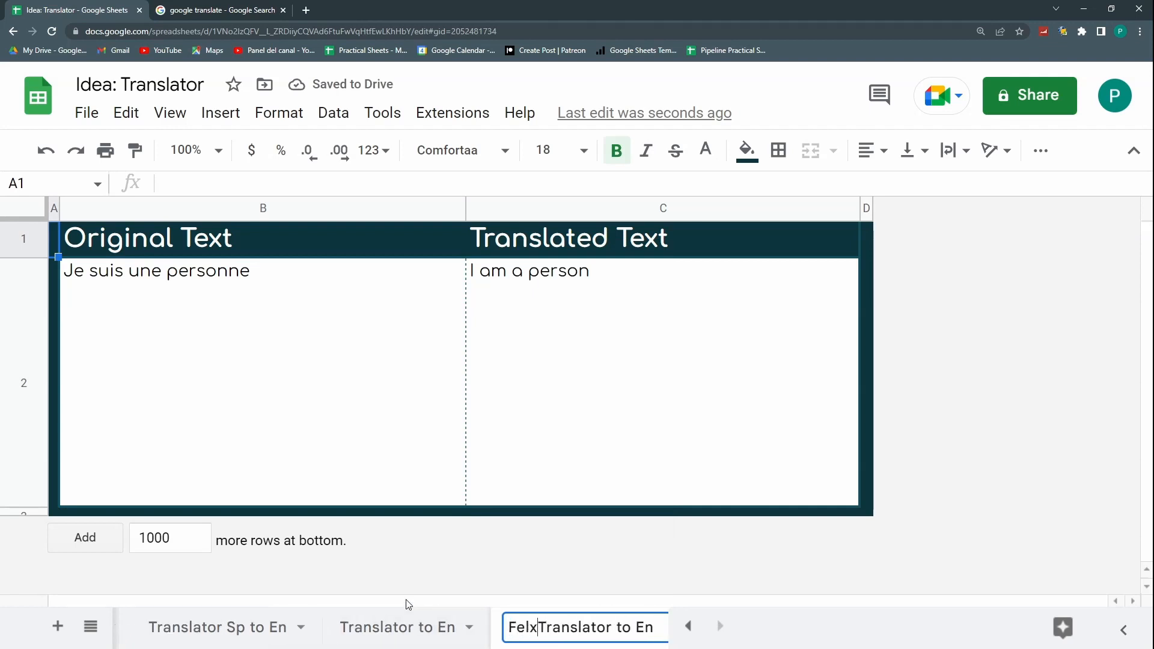
pyautogui.press('Right')
pyautogui.press('Right')
pyautogui.press('Right')
pyautogui.press('Right')
pyautogui.press('Right')
pyautogui.press('Right')
pyautogui.press('Right')
pyautogui.press('Right')
pyautogui.press('Right')
pyautogui.press('Right')
pyautogui.press('Right')
pyautogui.press('Right')
pyautogui.press('Right')
pyautogui.press('Right')
pyautogui.press('Right')
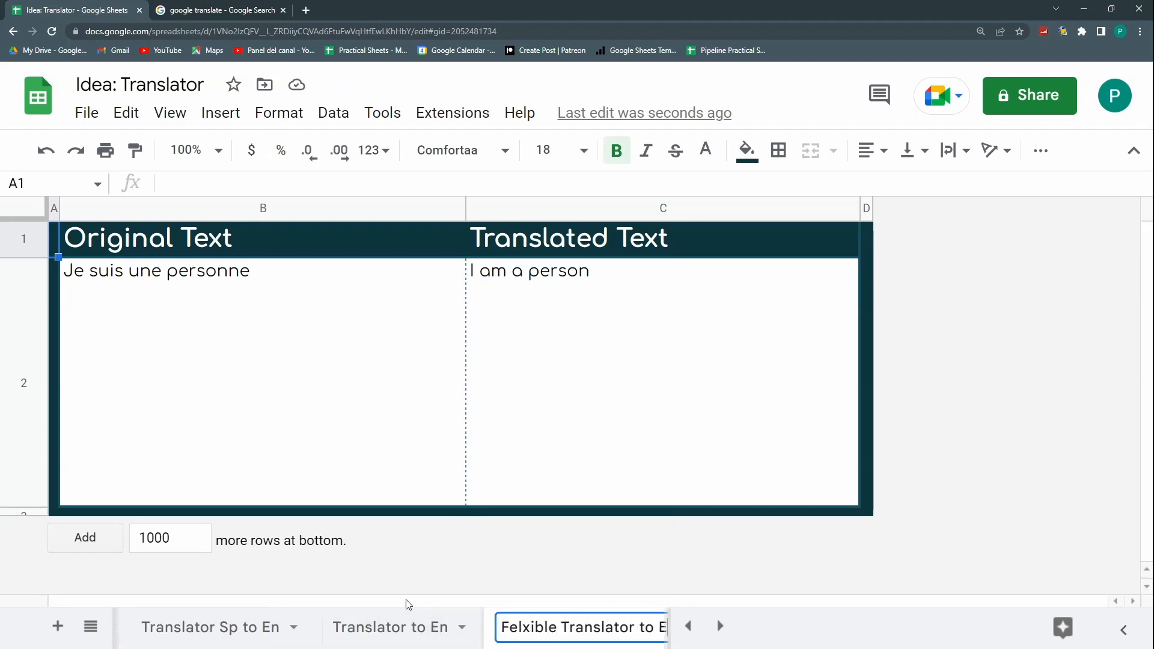
pyautogui.press('Delete')
pyautogui.press('Delete')
pyautogui.press('Delete')
pyautogui.press('Delete')
pyautogui.press('Delete')
pyautogui.press('Return')
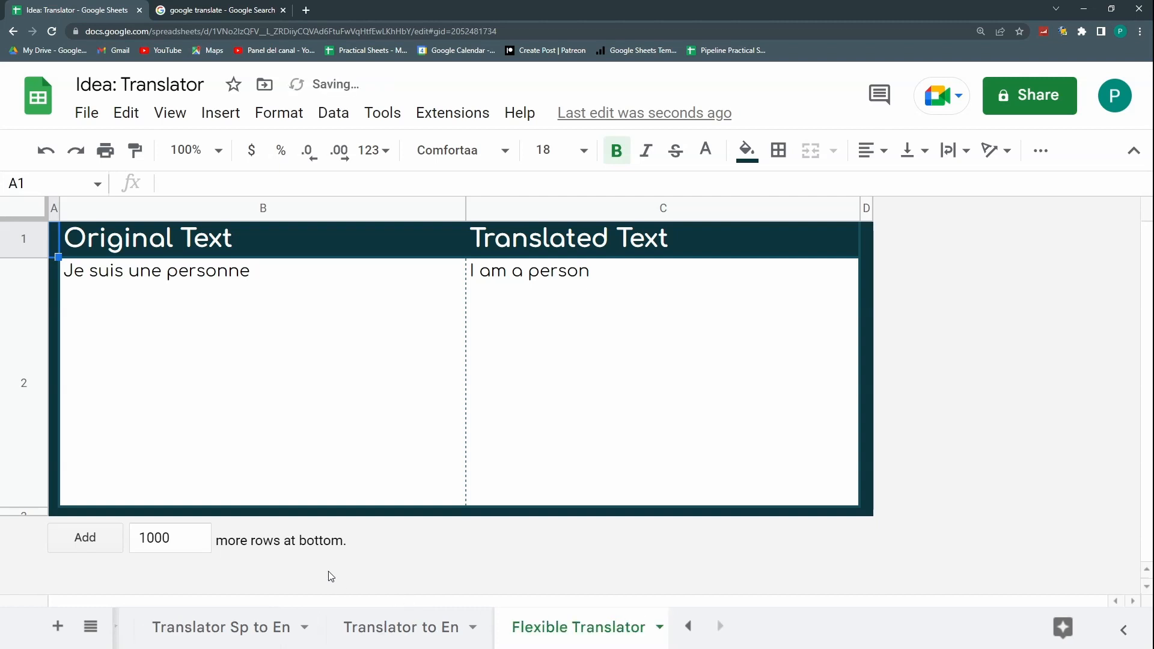
# Step: Insert two rows above the Original Text and Translated Text header row
pyautogui.click(126, 351)
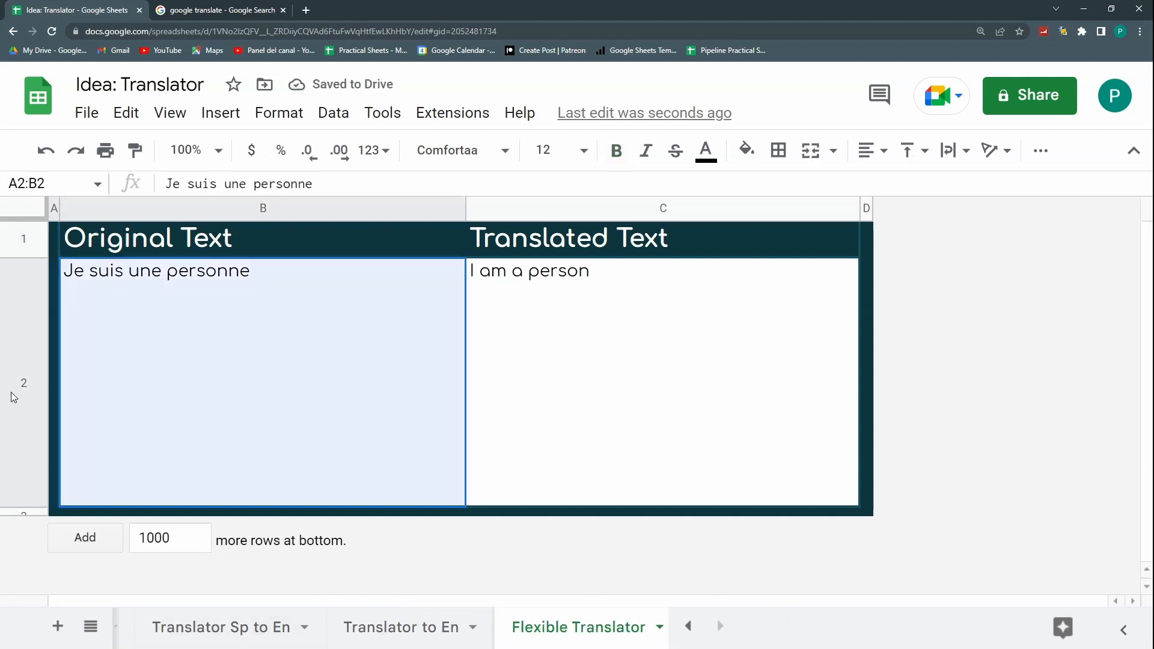
pyautogui.moveTo(34, 244); pyautogui.dragTo(27, 283)
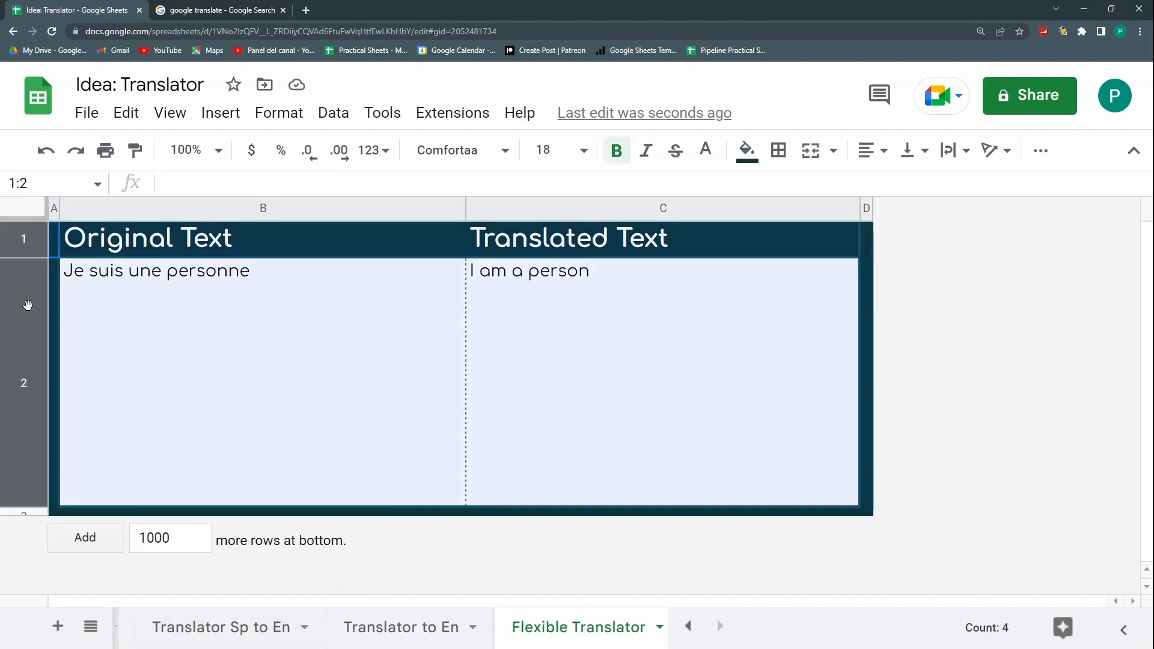
pyautogui.rightClick(27, 283)
pyautogui.click(100, 322)
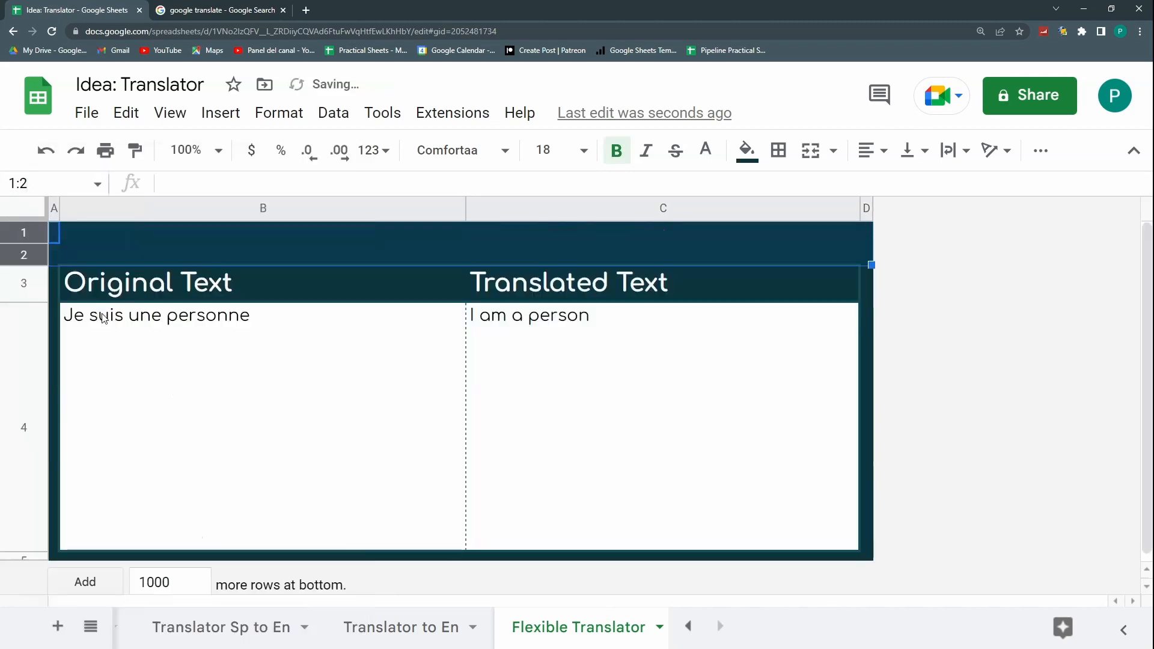
pyautogui.click(221, 355)
# Step: Enter the labels "ORiginal Language" in B1 and "Laguange for Translation" in C1
pyautogui.click(148, 244)
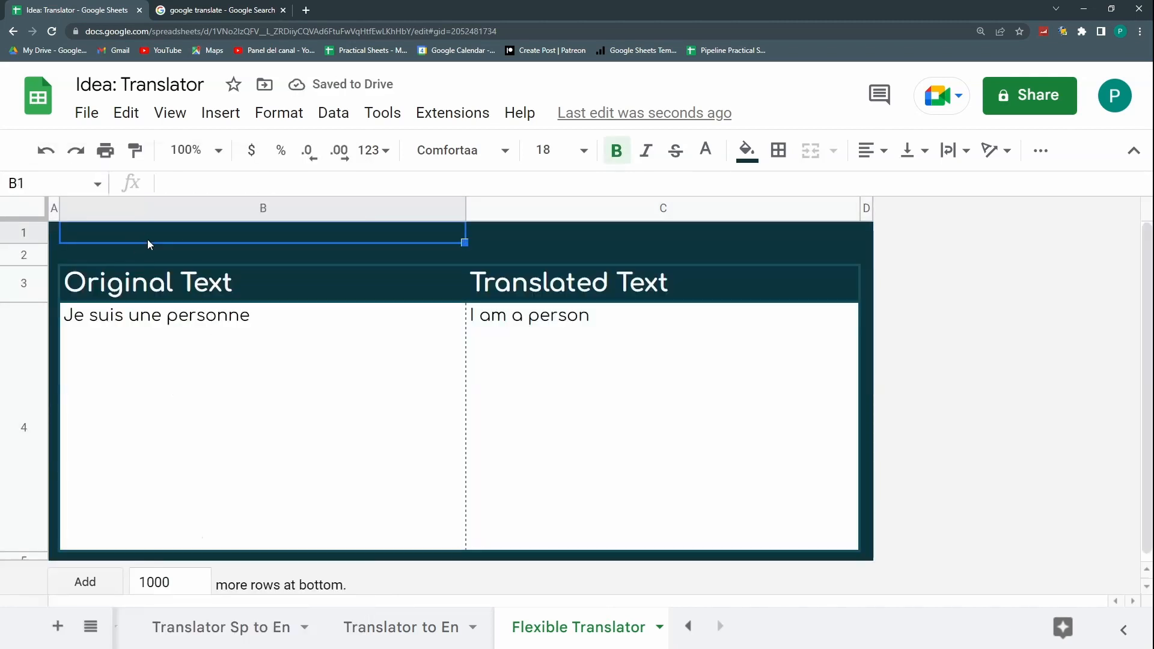
pyautogui.write('ORig')
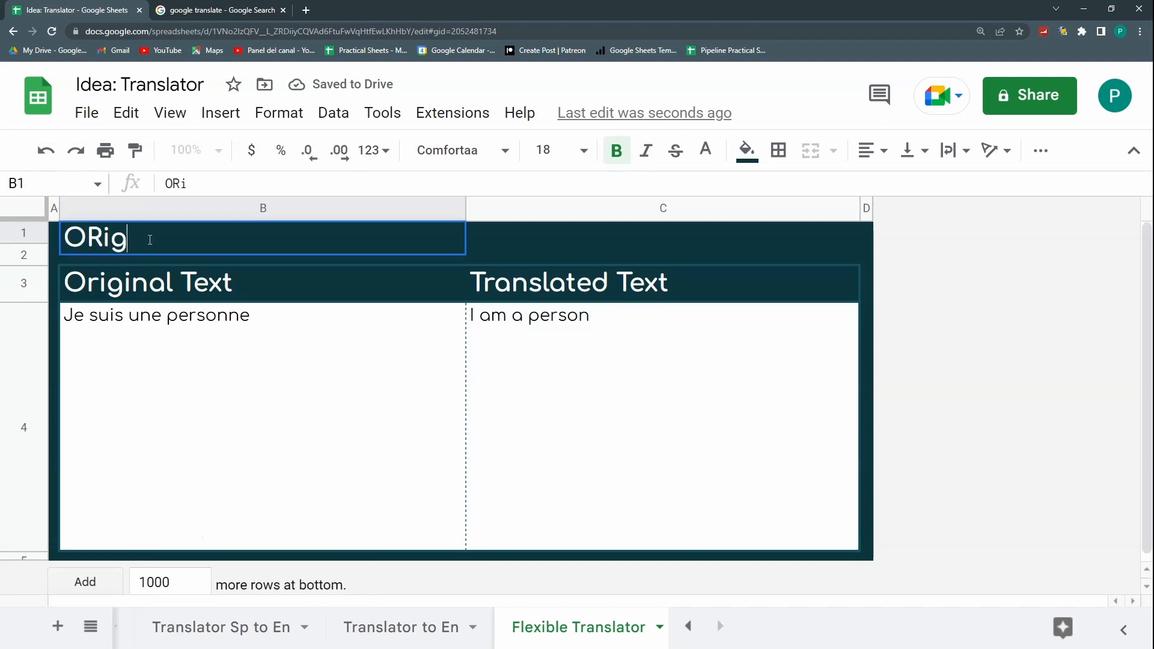
pyautogui.write('inal Language')
pyautogui.press('Tab')
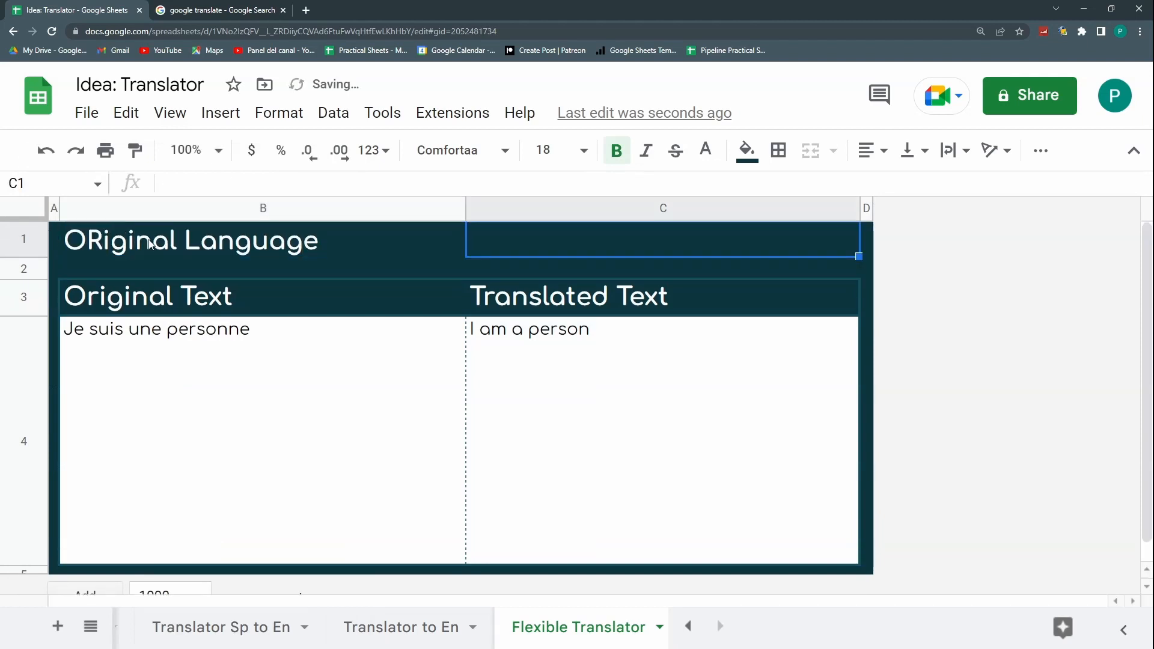
pyautogui.write('Laguange')
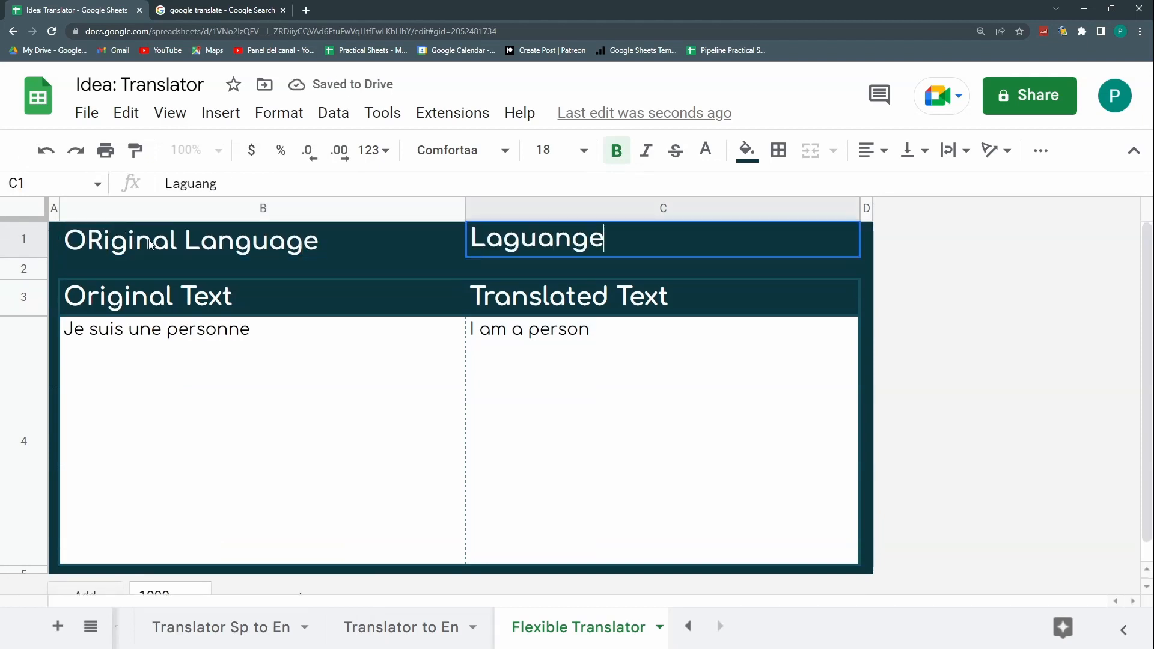
pyautogui.write(' for Trs')
pyautogui.press('BackSpace')
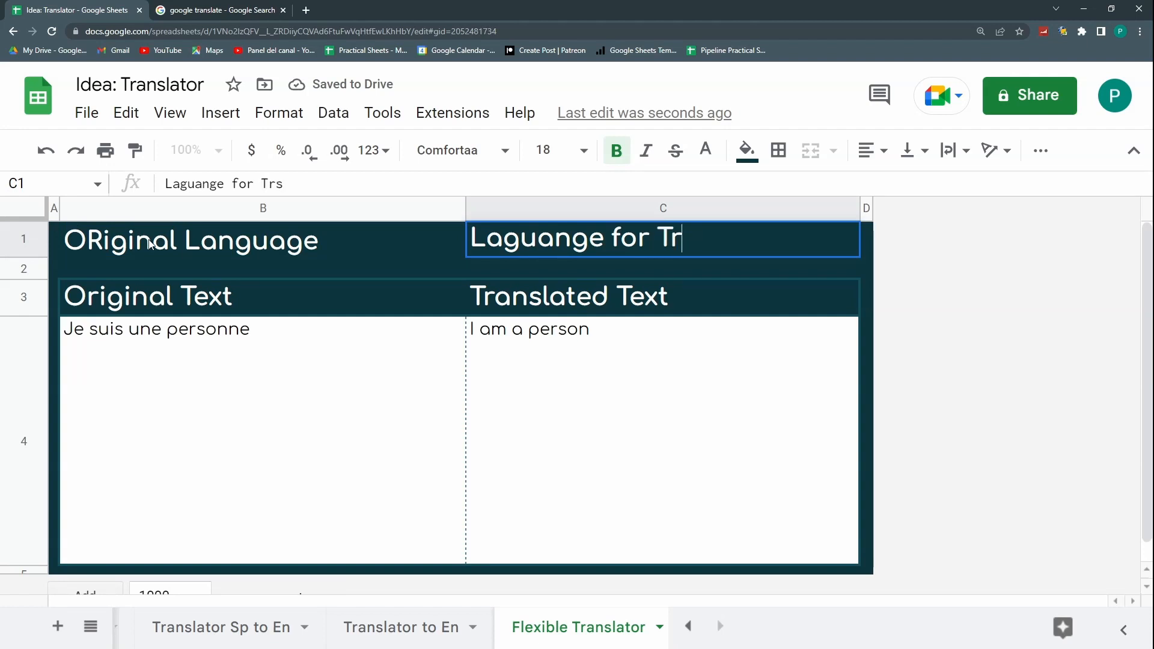
pyautogui.write('anslation')
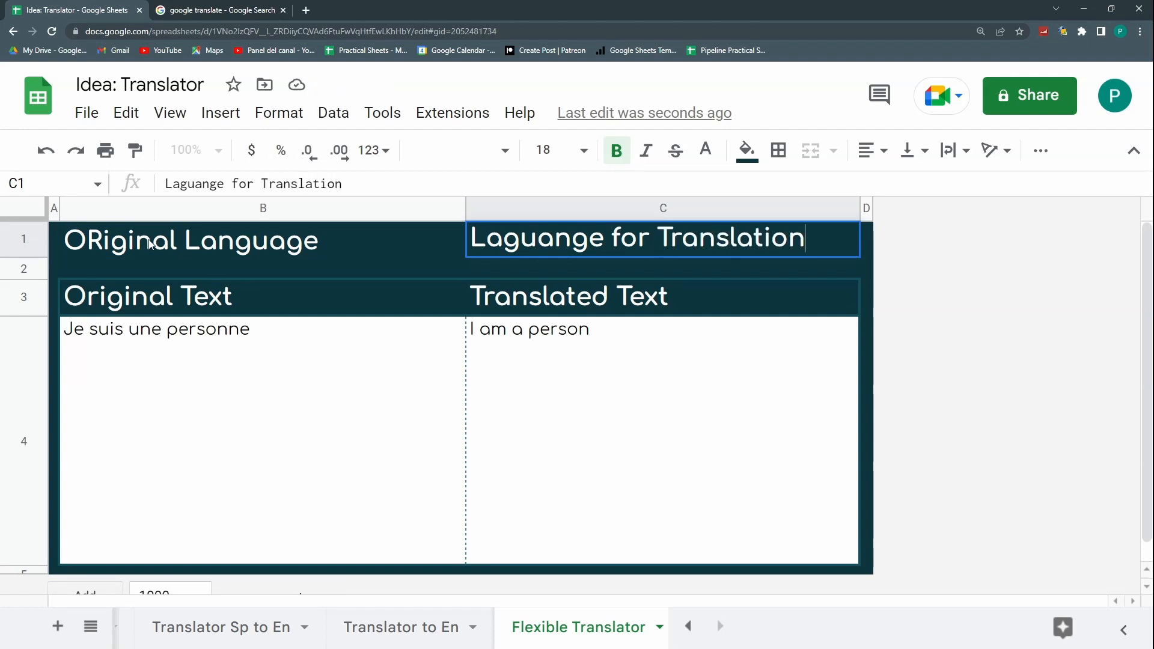
pyautogui.press('Return')
# Step: Correct the label in B1 to "Original Language"
pyautogui.click(149, 243)
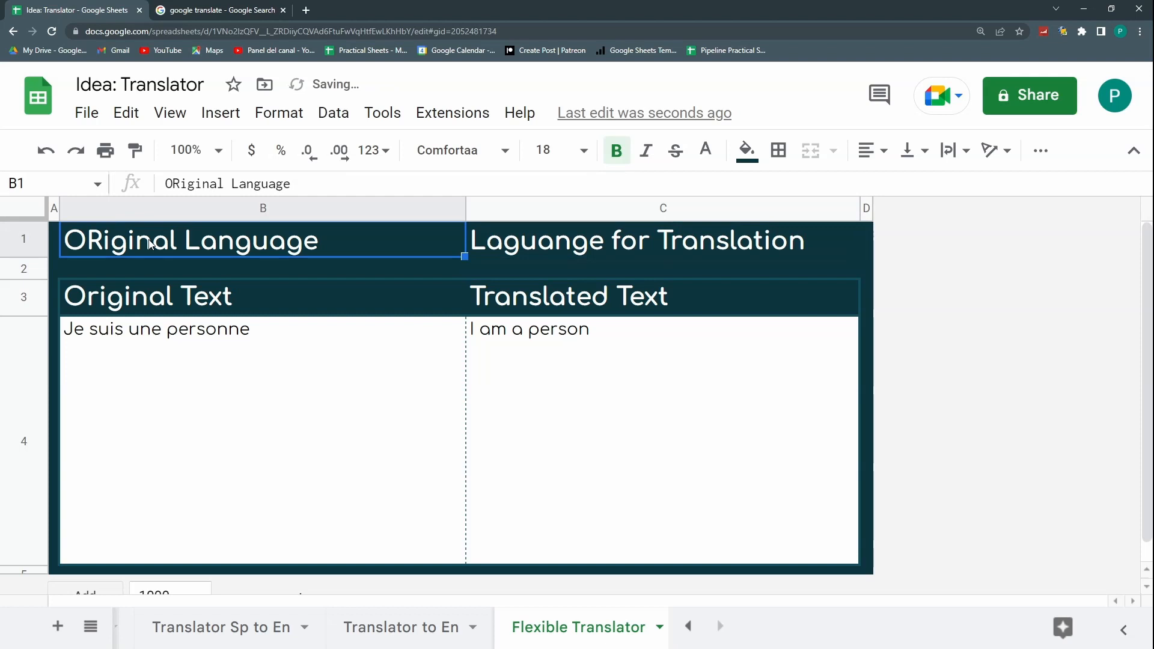
pyautogui.click(179, 184)
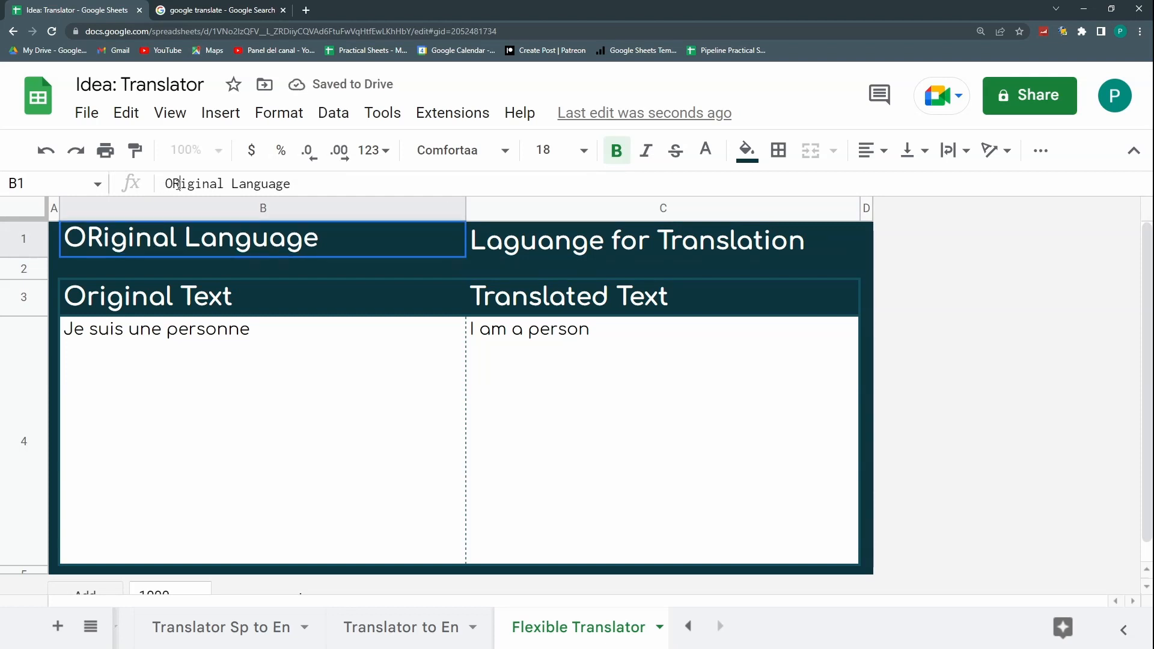
pyautogui.press('BackSpace')
pyautogui.write('r')
# Step: Correct the spelling of the label in C1 to "Language for Translation"
pyautogui.click(537, 248)
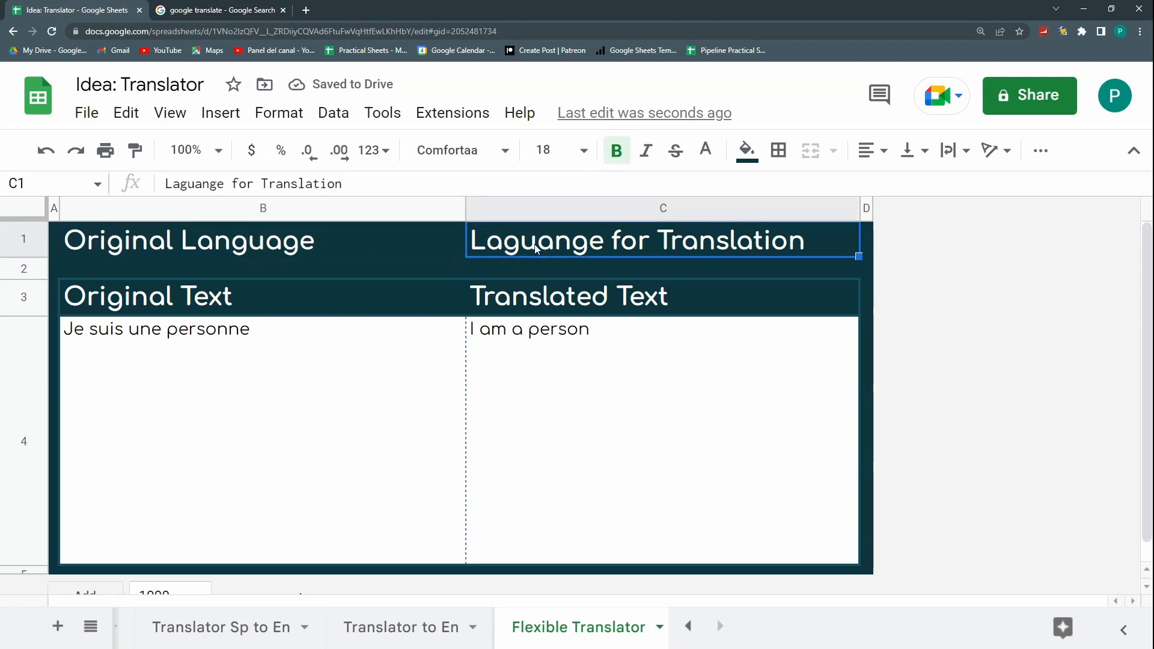
pyautogui.doubleClick(555, 244)
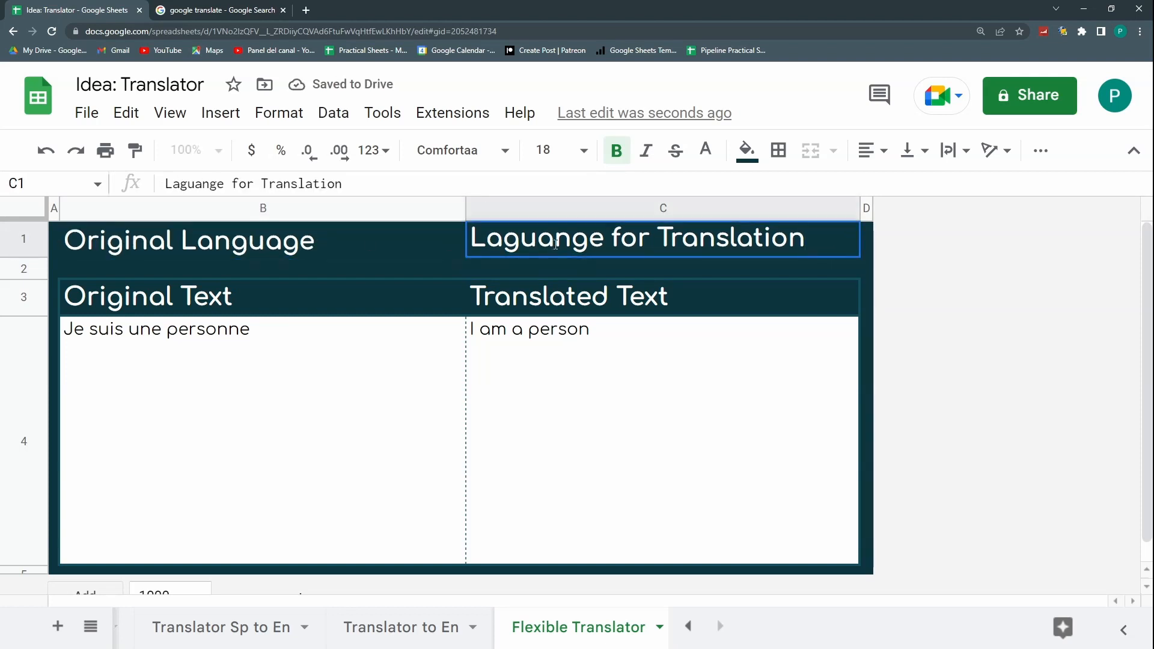
pyautogui.click(508, 243)
pyautogui.write('n')
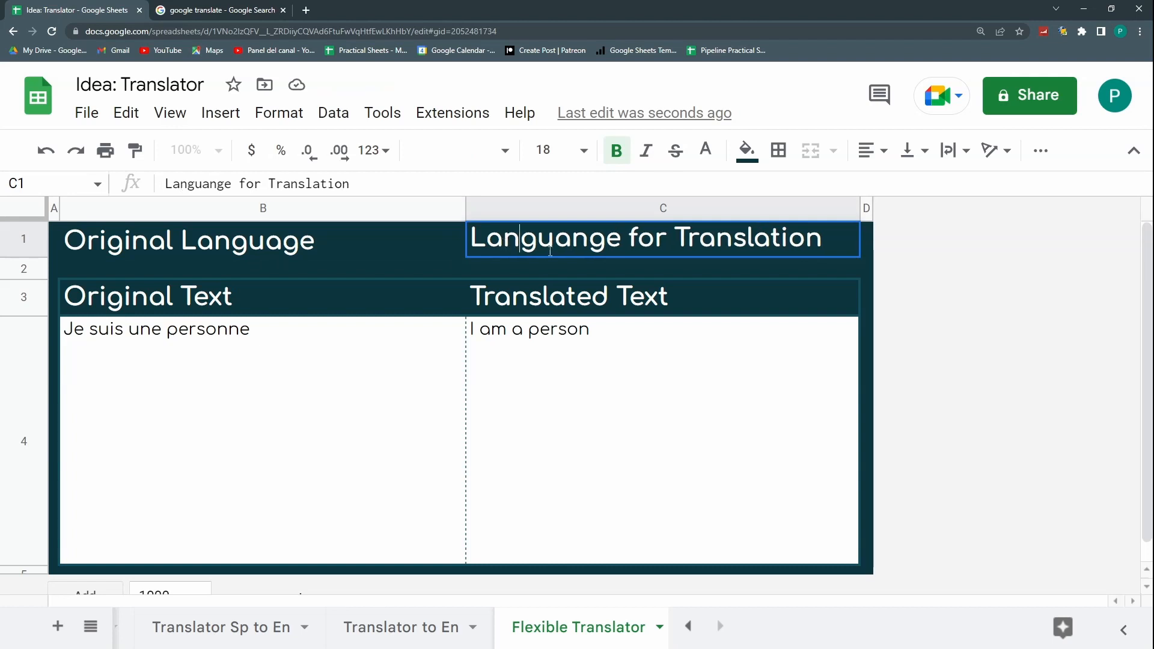
pyautogui.click(586, 242)
pyautogui.press('BackSpace')
pyautogui.press('Return')
# Step: Set the font size of the language label area B1:C2 to 12
pyautogui.moveTo(400, 254); pyautogui.dragTo(516, 265)
pyautogui.click(584, 150)
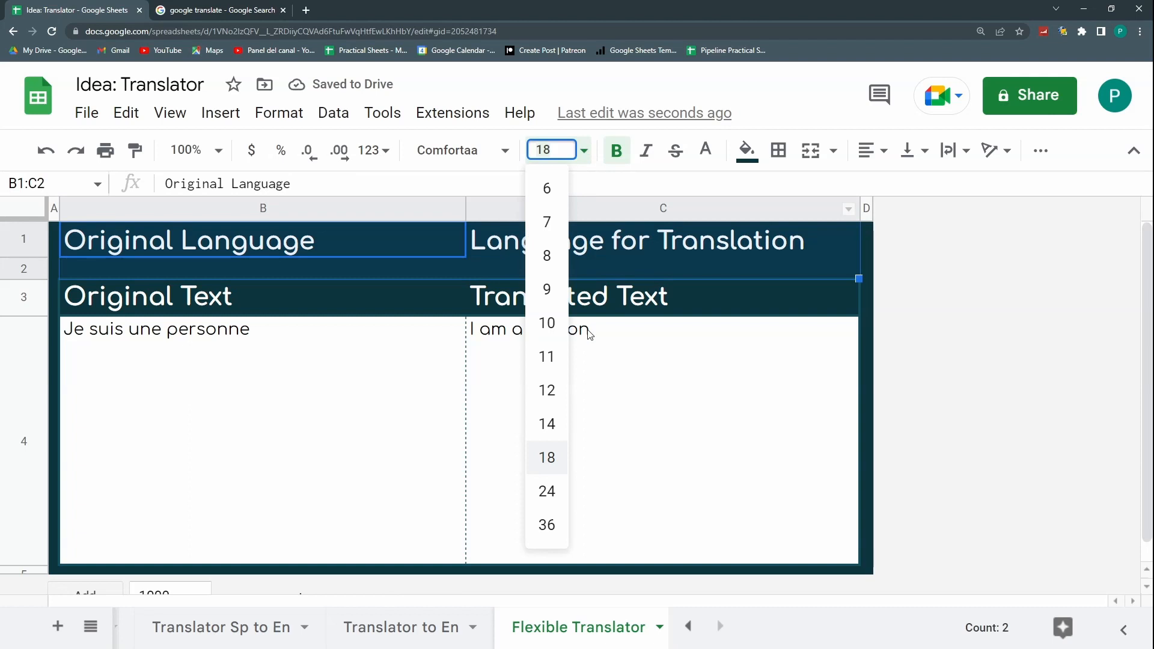
pyautogui.click(546, 423)
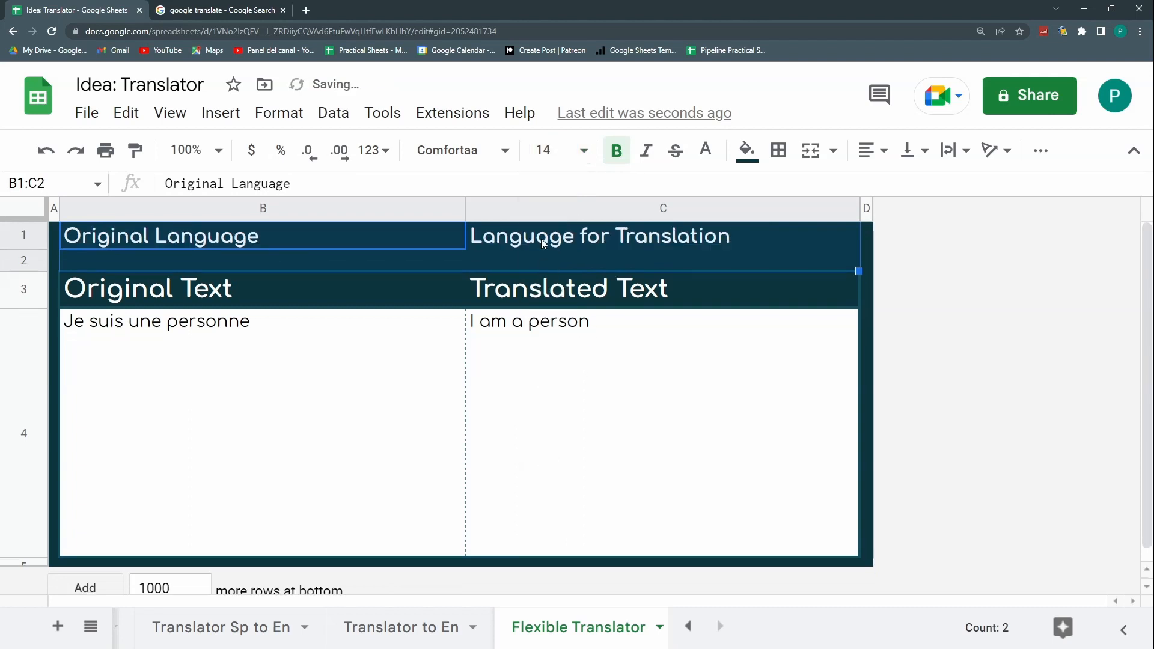
pyautogui.click(585, 152)
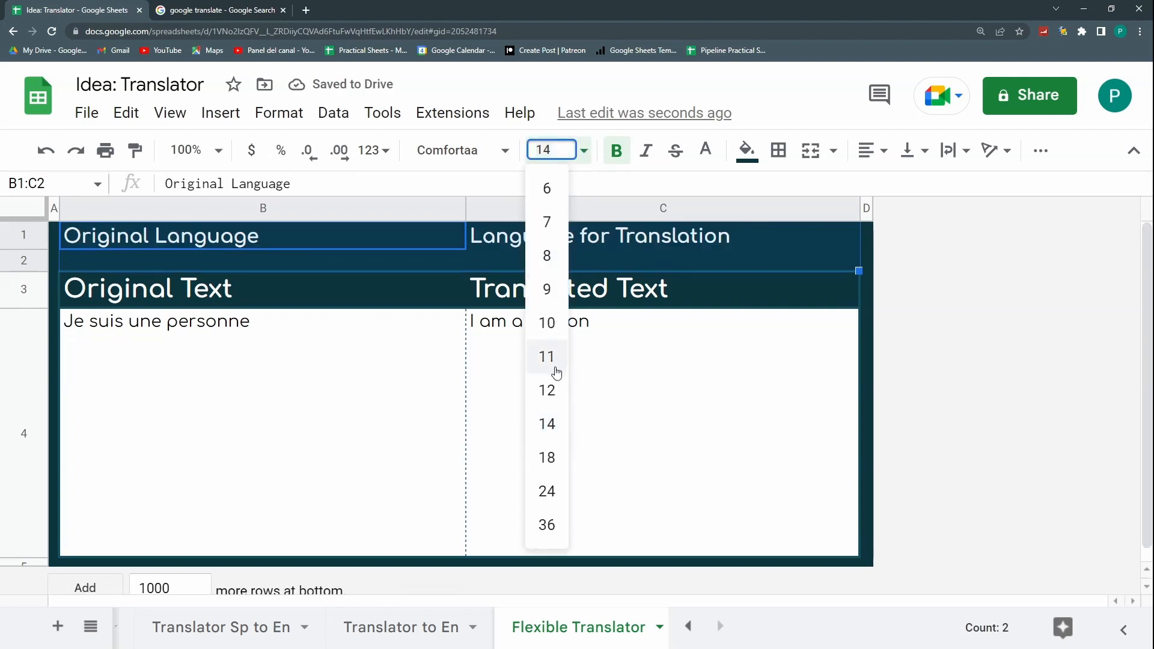
pyautogui.click(548, 389)
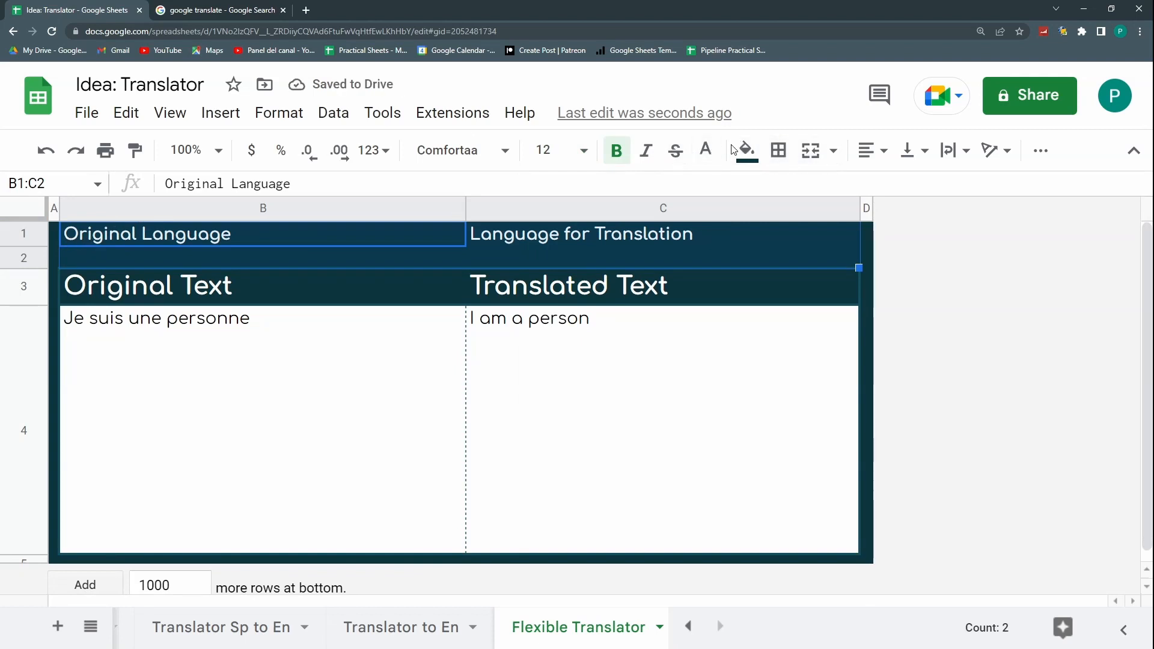
# Step: Give B1:C2 a white fill and the darkest cyan text colour
pyautogui.click(747, 150)
pyautogui.click(961, 223)
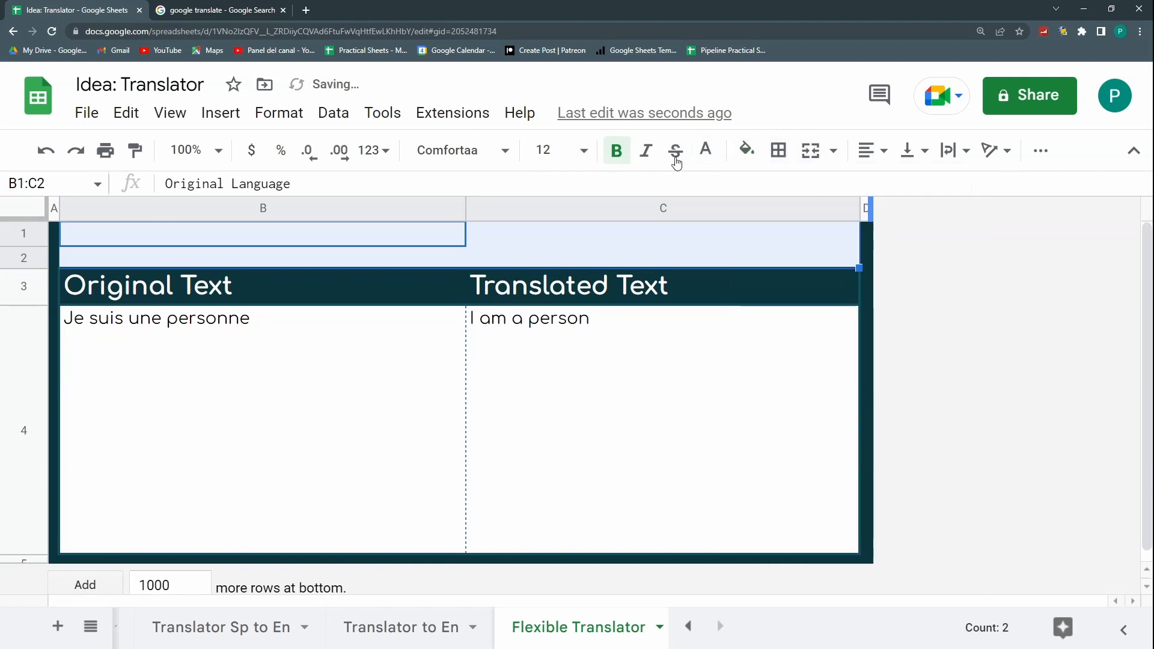
pyautogui.click(706, 150)
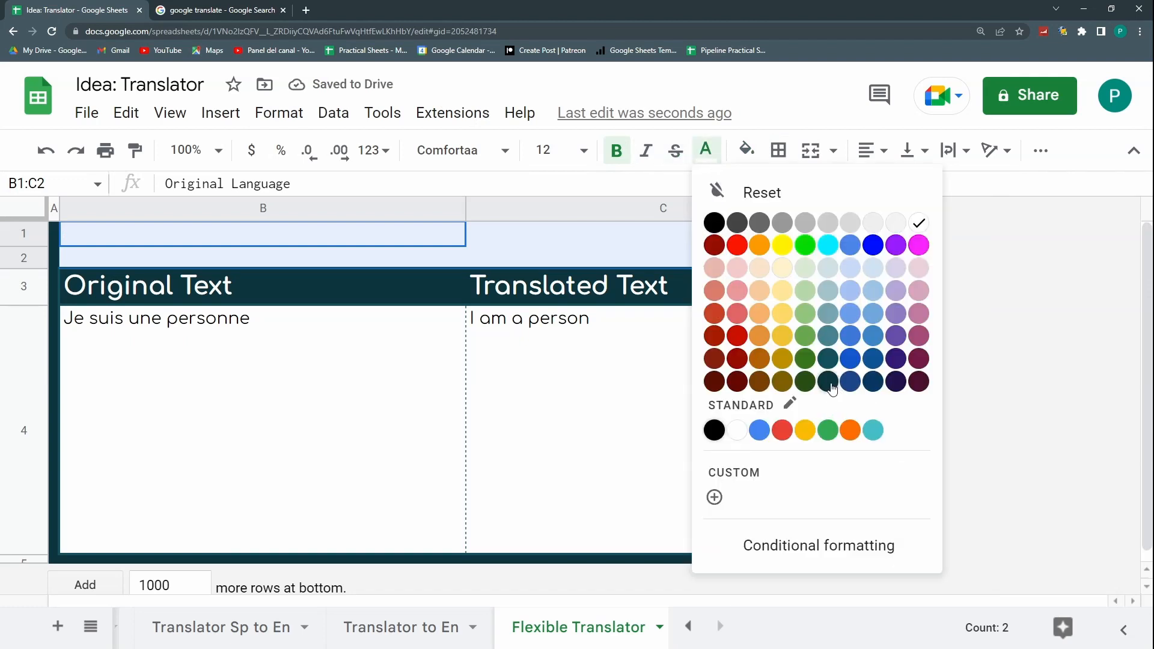
pyautogui.click(828, 381)
pyautogui.click(577, 352)
pyautogui.click(368, 260)
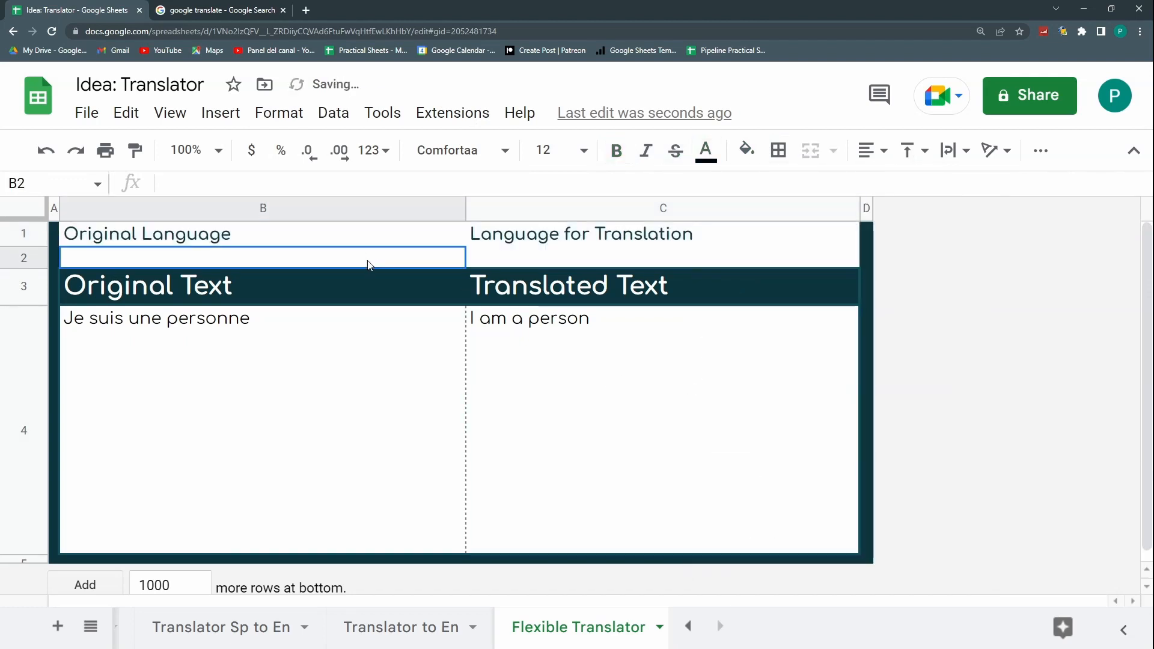
# Step: Insert one more blank row between the language labels and the text headers, and make row 2 slightly taller
pyautogui.click(27, 258)
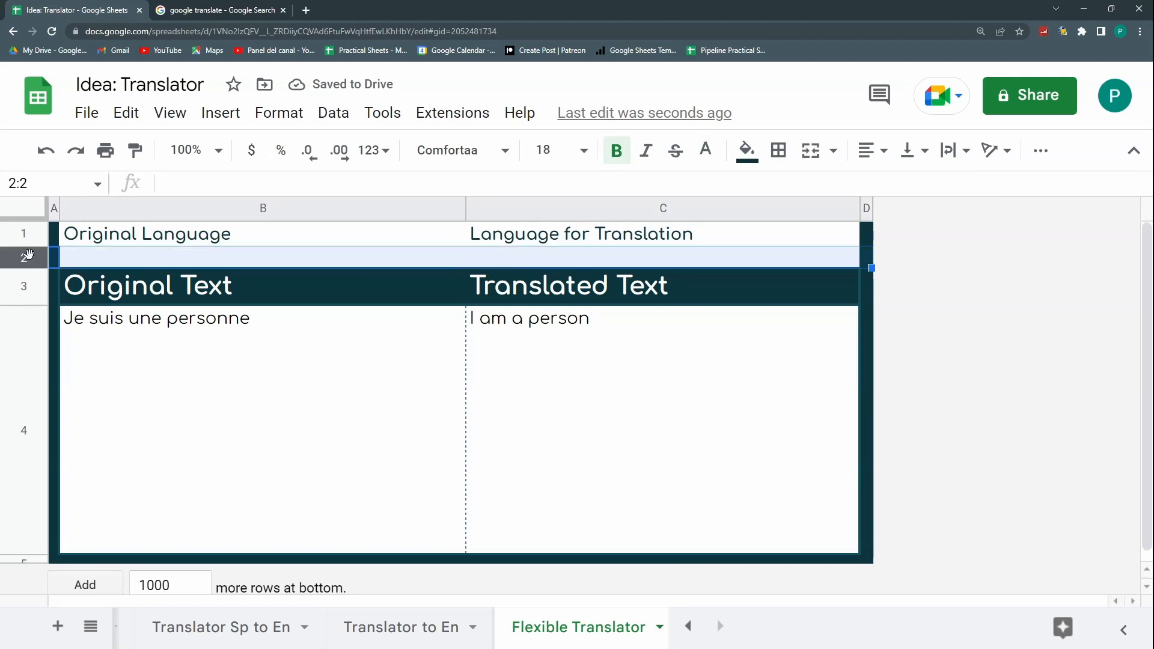
pyautogui.rightClick(27, 258)
pyautogui.click(132, 323)
pyautogui.click(218, 359)
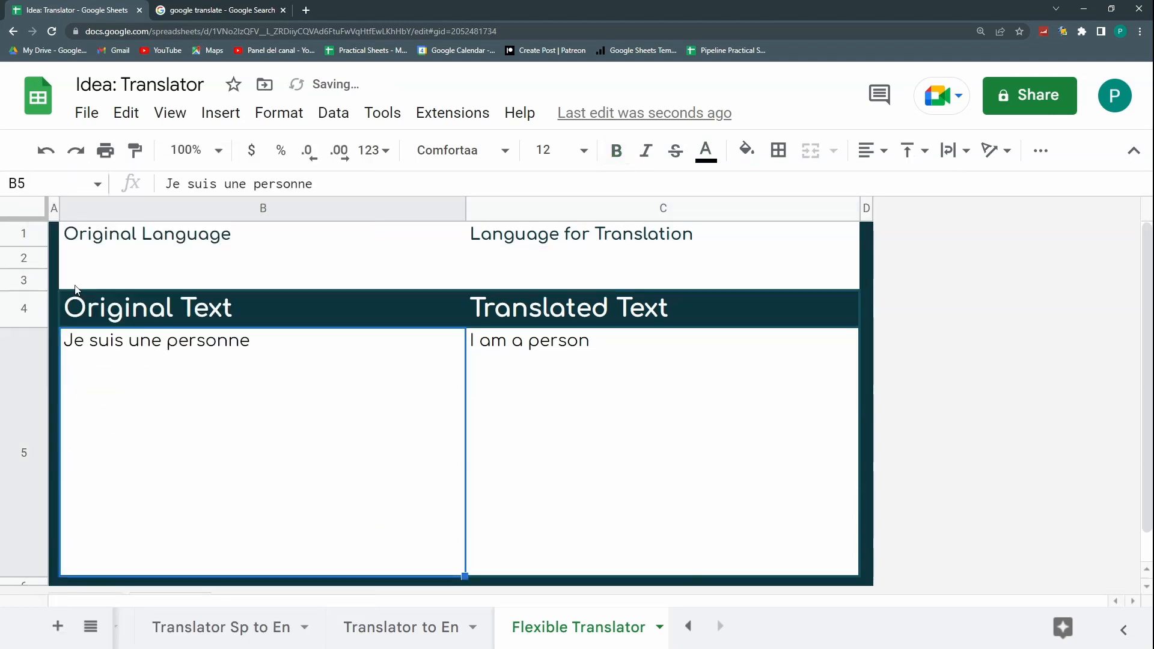
pyautogui.moveTo(30, 269); pyautogui.dragTo(31, 277)
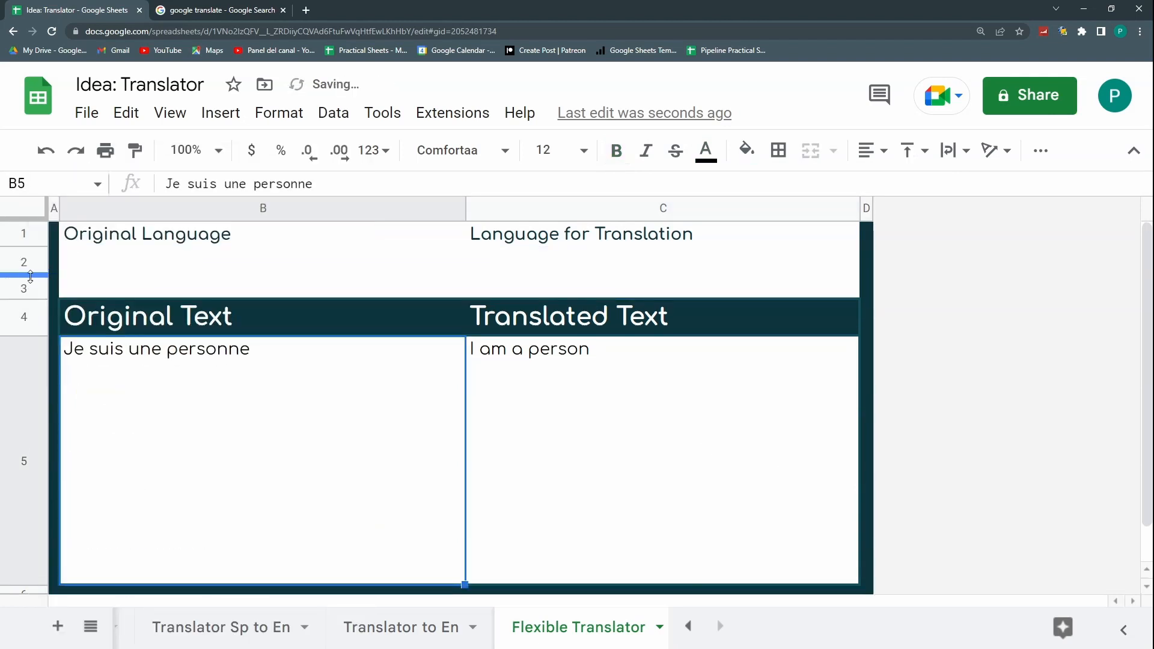
pyautogui.click(120, 269)
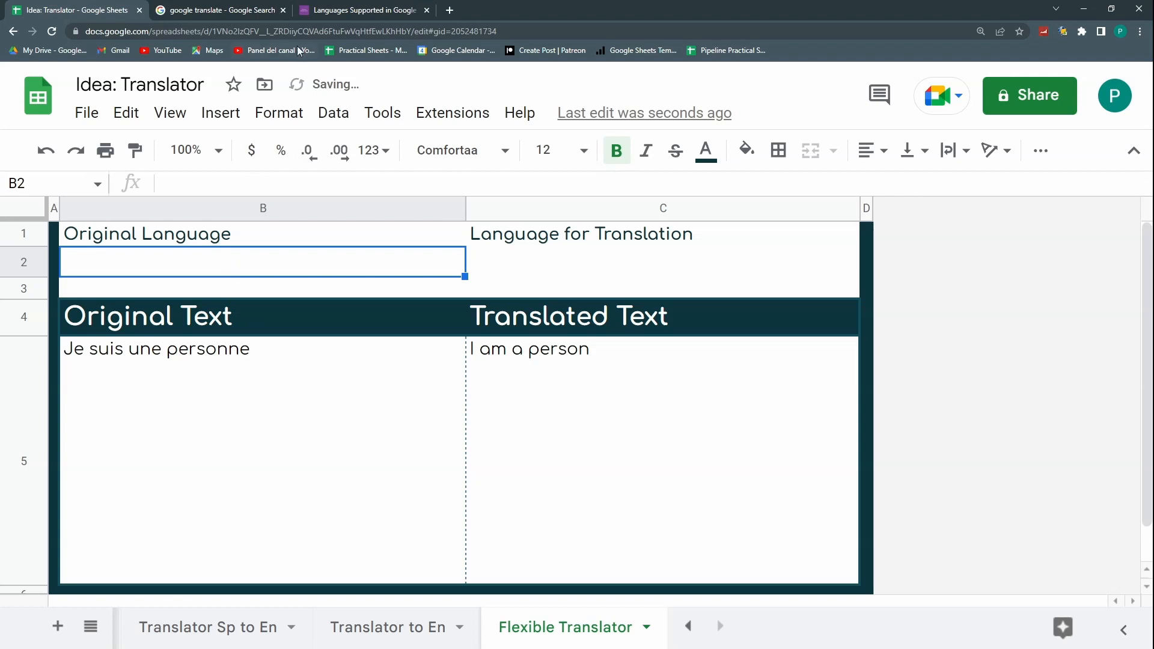
# Step: Check the language selectors in Google Translate and examine the labnol.org list of supported language names and codes
pyautogui.click(193, 10)
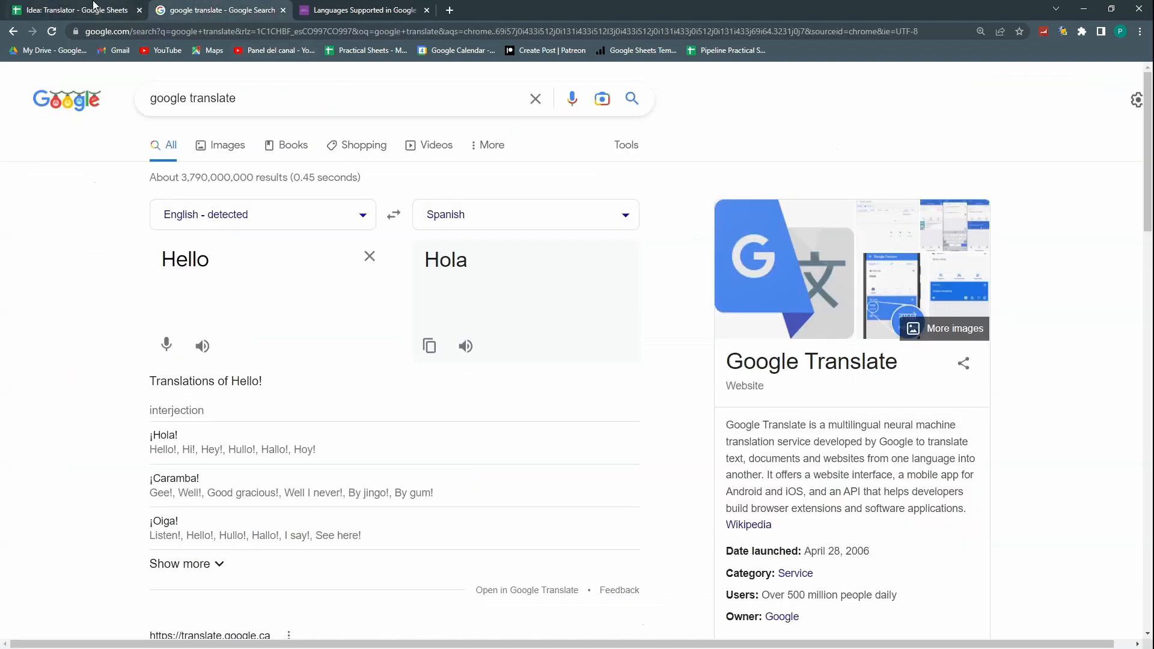
pyautogui.click(96, 9)
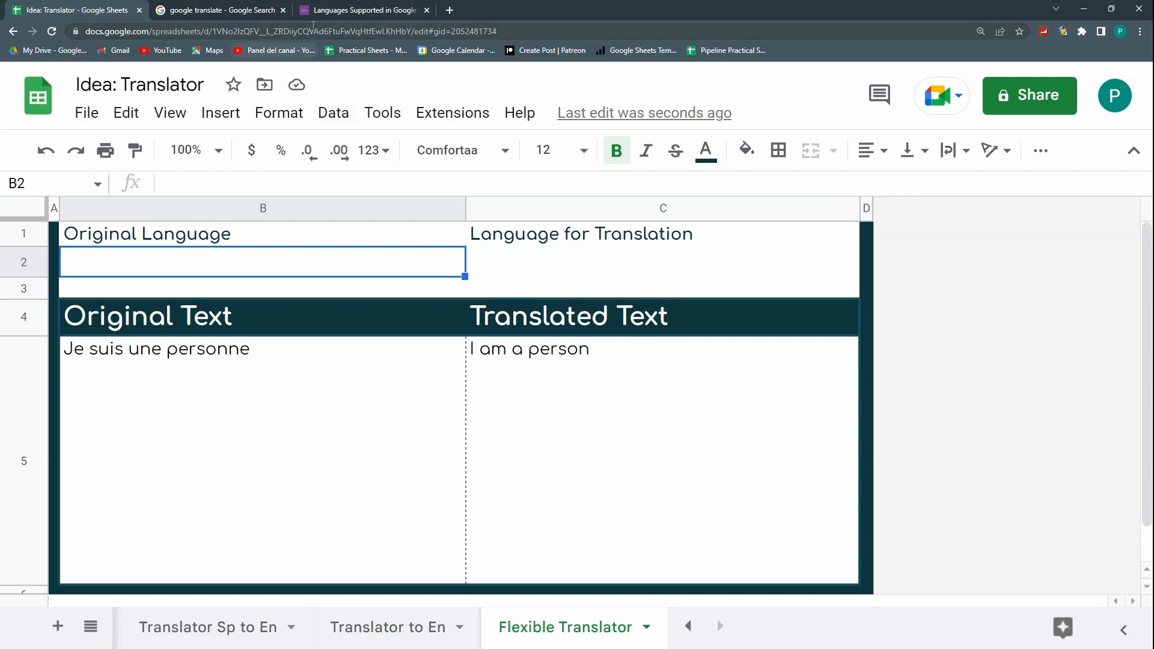
pyautogui.click(330, 10)
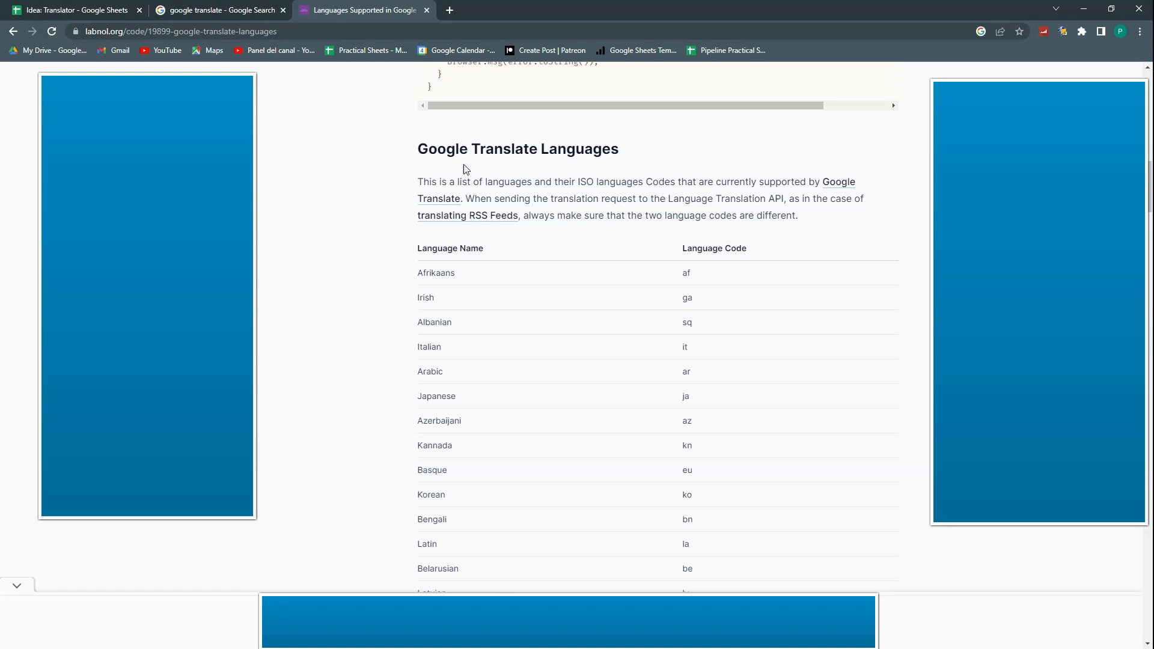
pyautogui.scroll(-8, 413, 278)
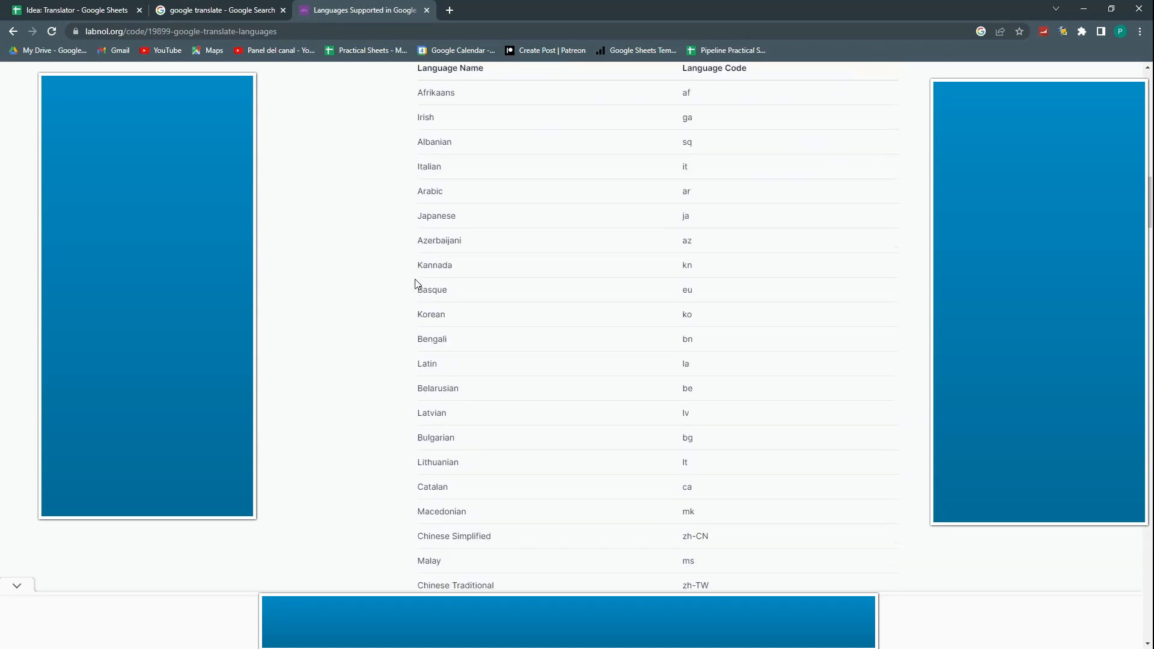
pyautogui.scroll(7, 415, 282)
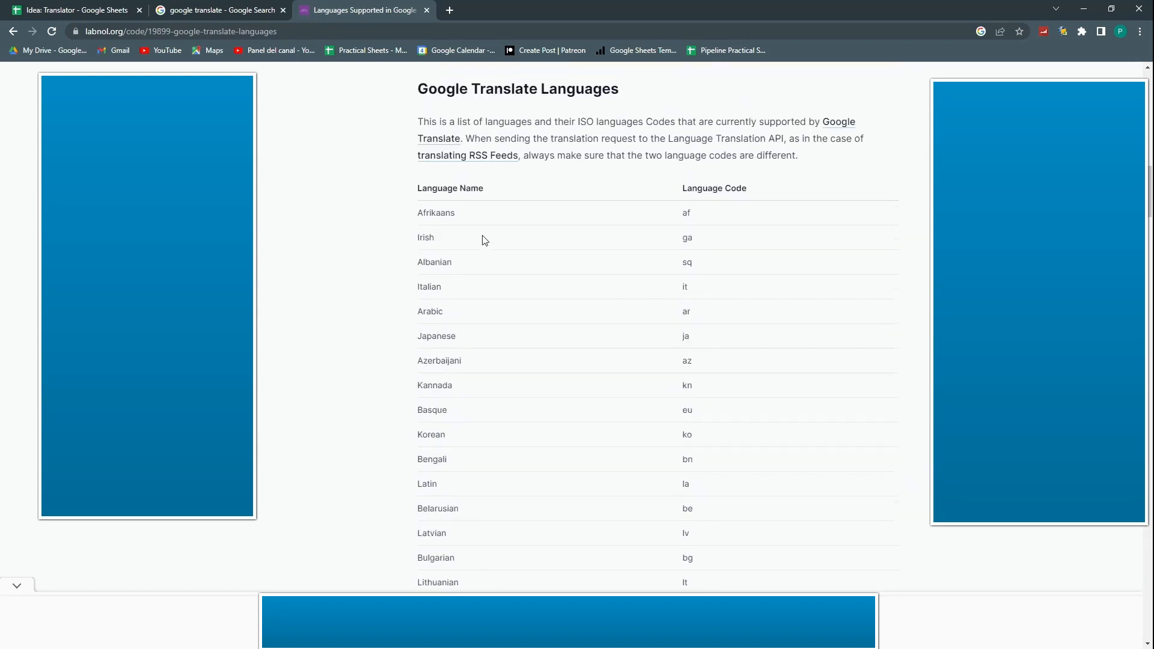
pyautogui.scroll(-20, 485, 240)
pyautogui.scroll(20, 481, 242)
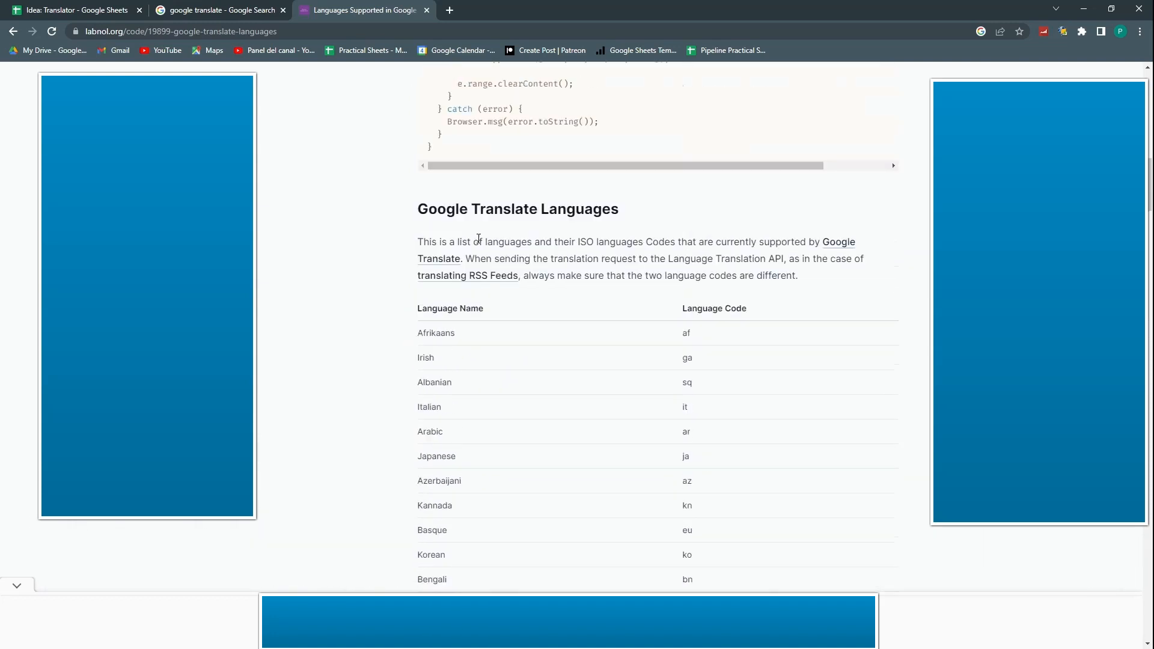
# Step: Copy the whole Google Translate Languages table, from the Language Name and Language Code headers down to Yiddish
pyautogui.scroll(-1, 479, 238)
pyautogui.moveTo(423, 252); pyautogui.dragTo(692, 591)
pyautogui.hotkey('ctrl', 'c')
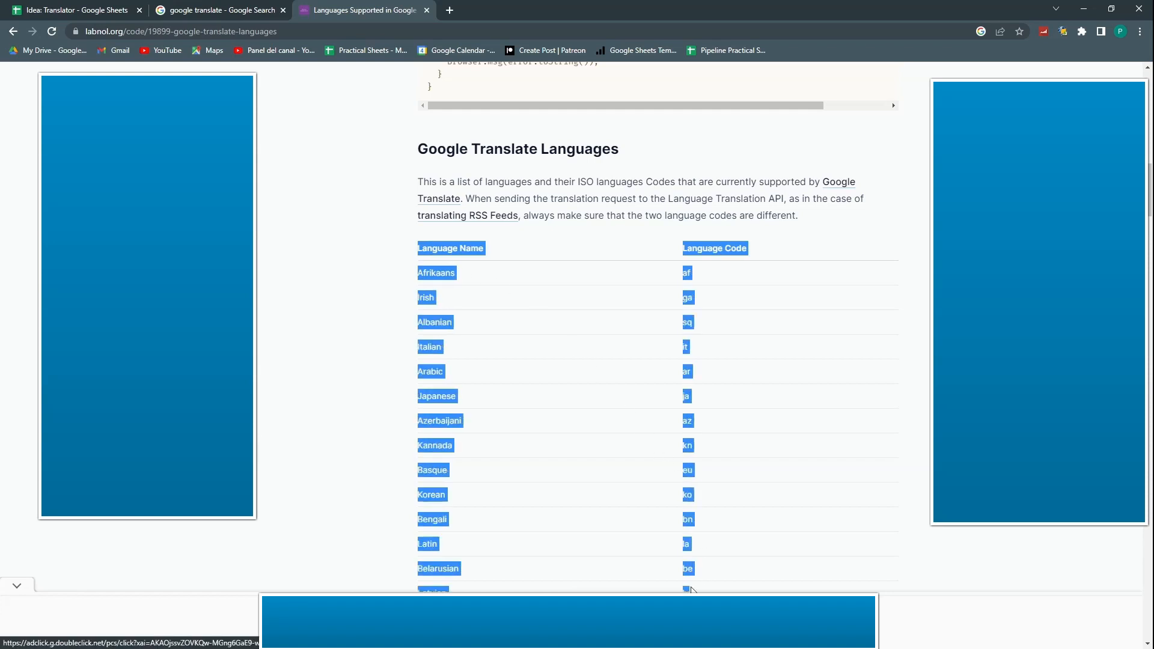
pyautogui.scroll(-19, 752, 498)
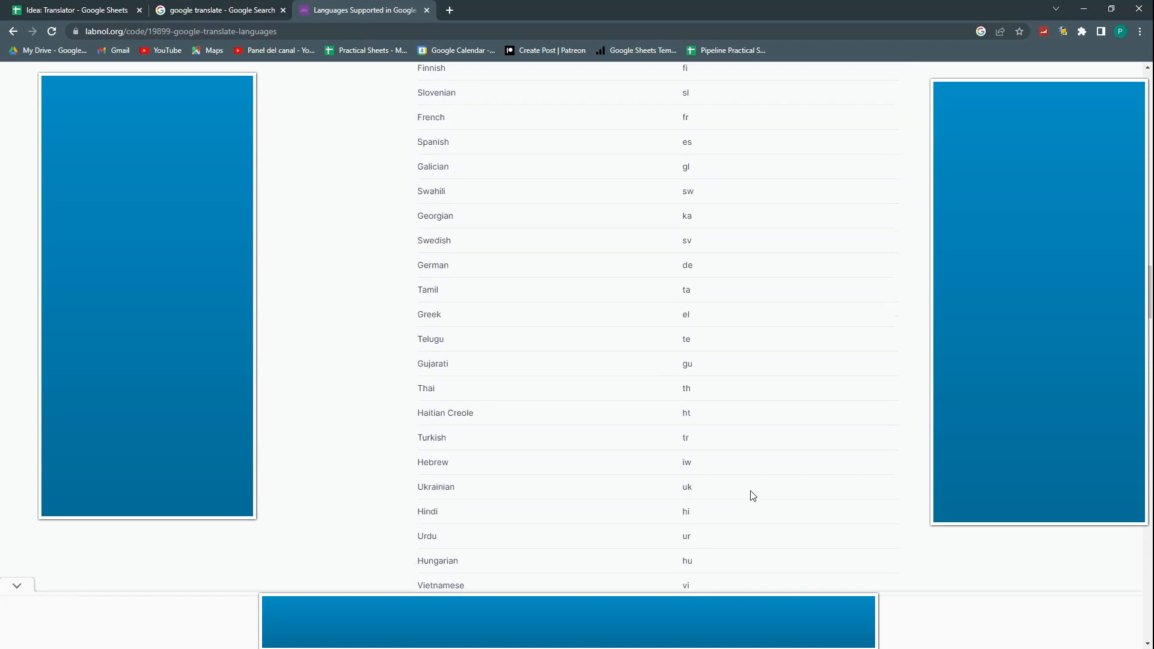
pyautogui.scroll(-5, 752, 496)
pyautogui.keyDown('shift'); pyautogui.click(699, 390); pyautogui.keyUp('shift')
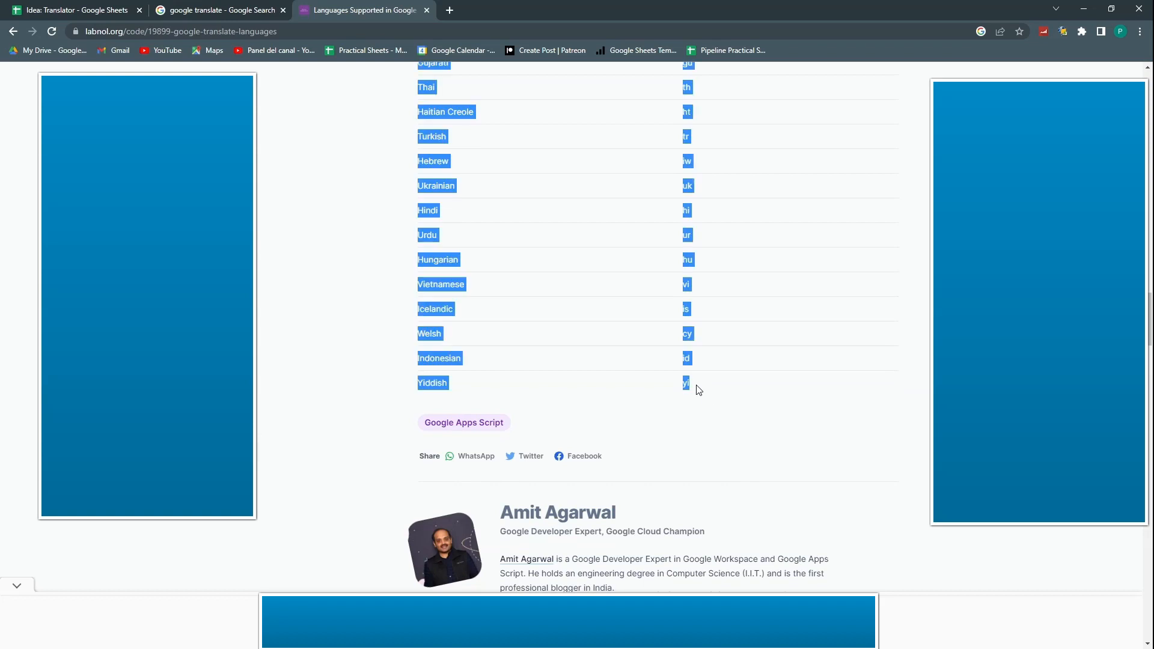
# Step: Return to the Idea: Translator spreadsheet and add a new sheet named Languages
pyautogui.click(78, 11)
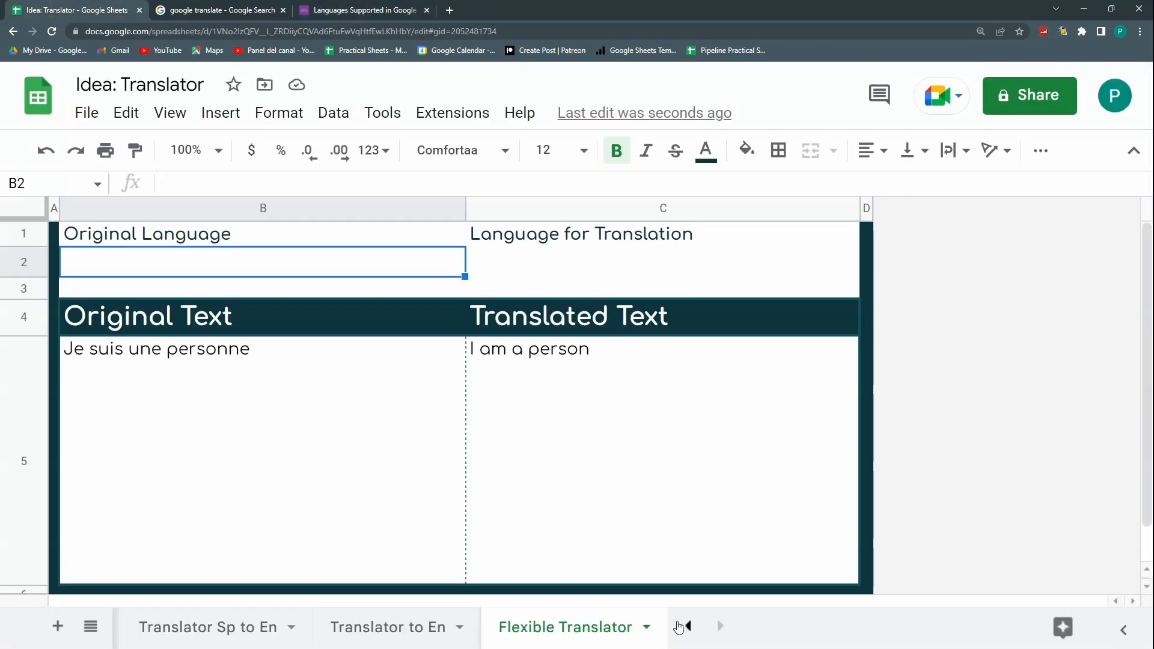
pyautogui.click(57, 627)
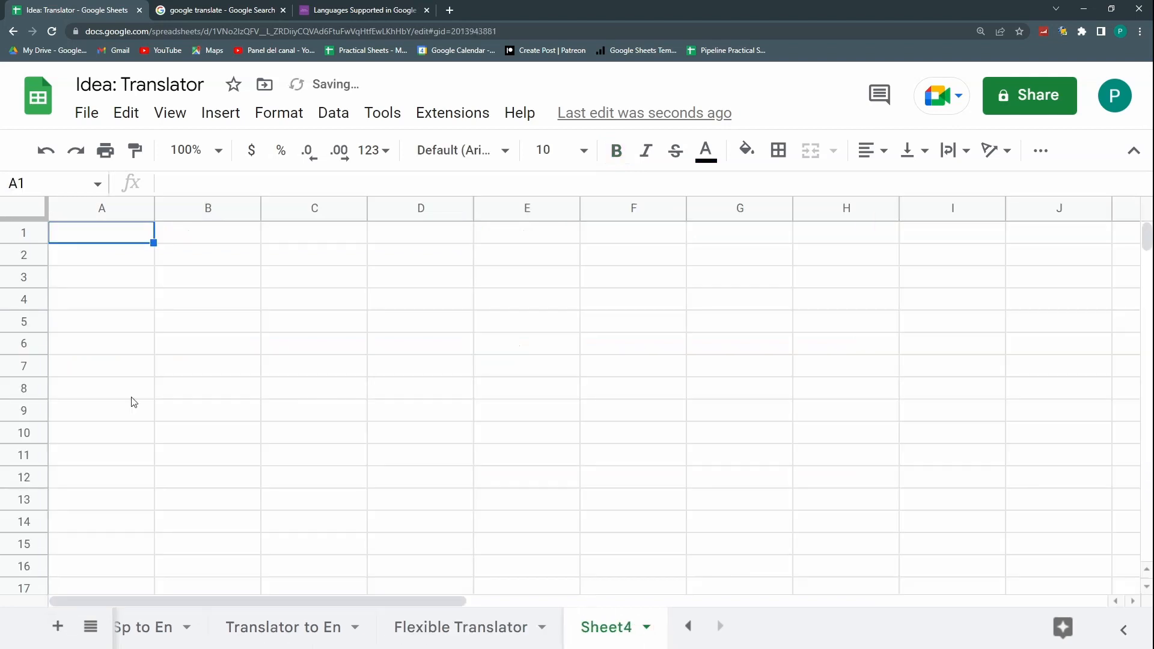
pyautogui.doubleClick(622, 631)
pyautogui.write('Languages')
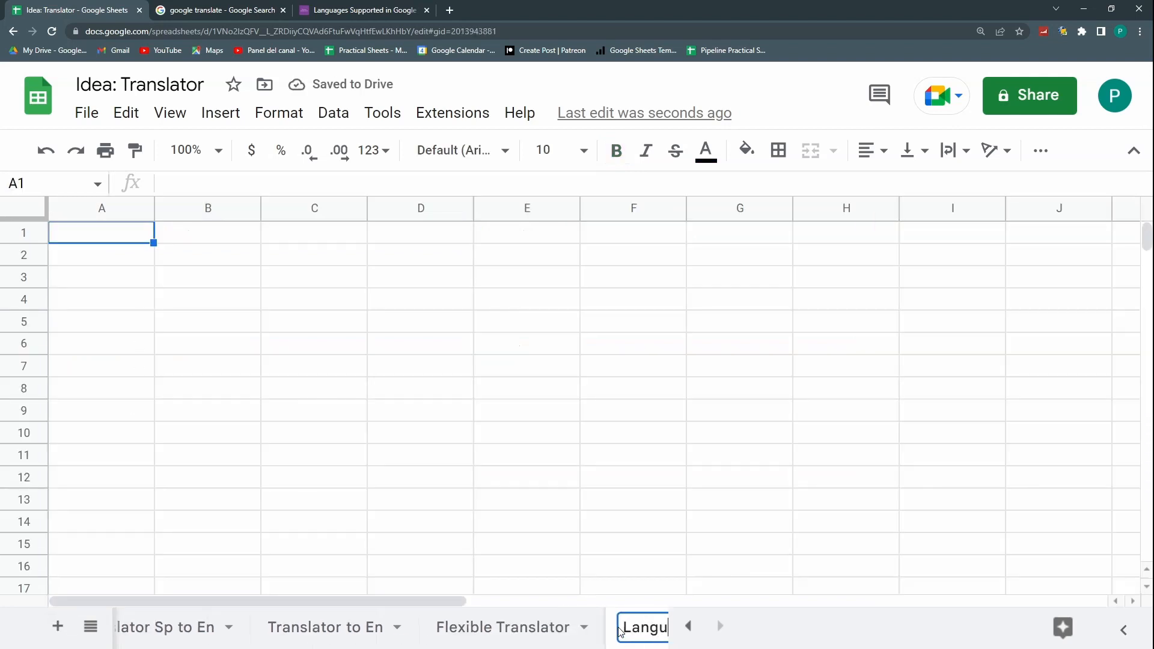
pyautogui.press('Return')
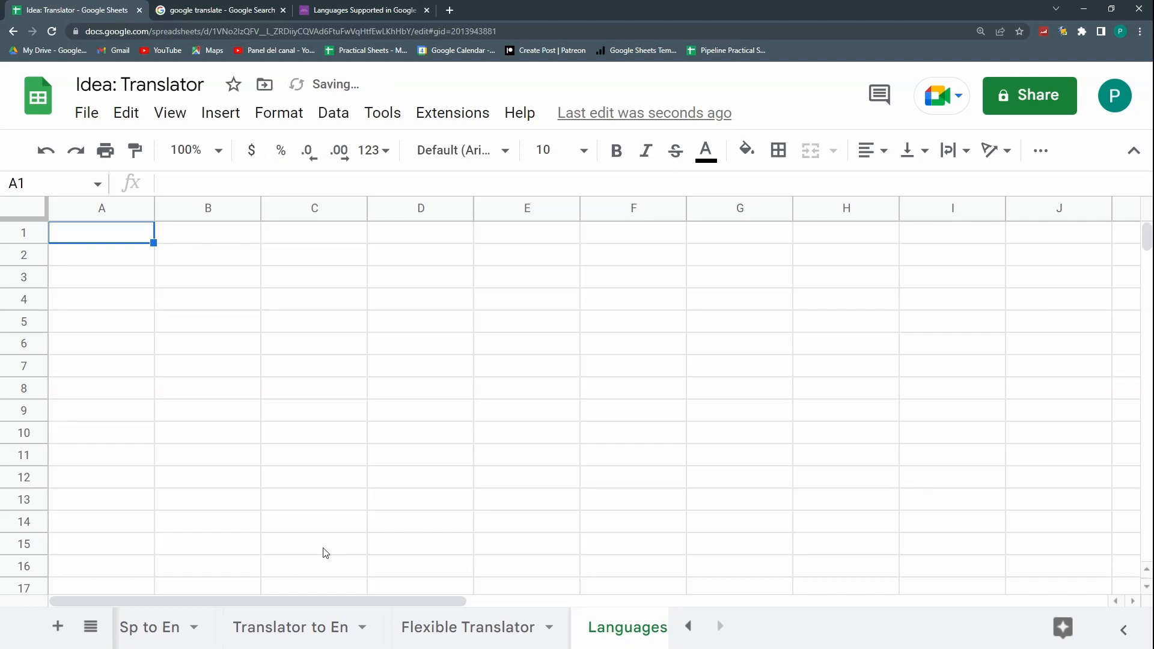
# Step: Paste the copied language table at A1 and fit columns A and B to their contents
pyautogui.hotkey('ctrl', 'v')
pyautogui.moveTo(101, 207); pyautogui.dragTo(208, 208)
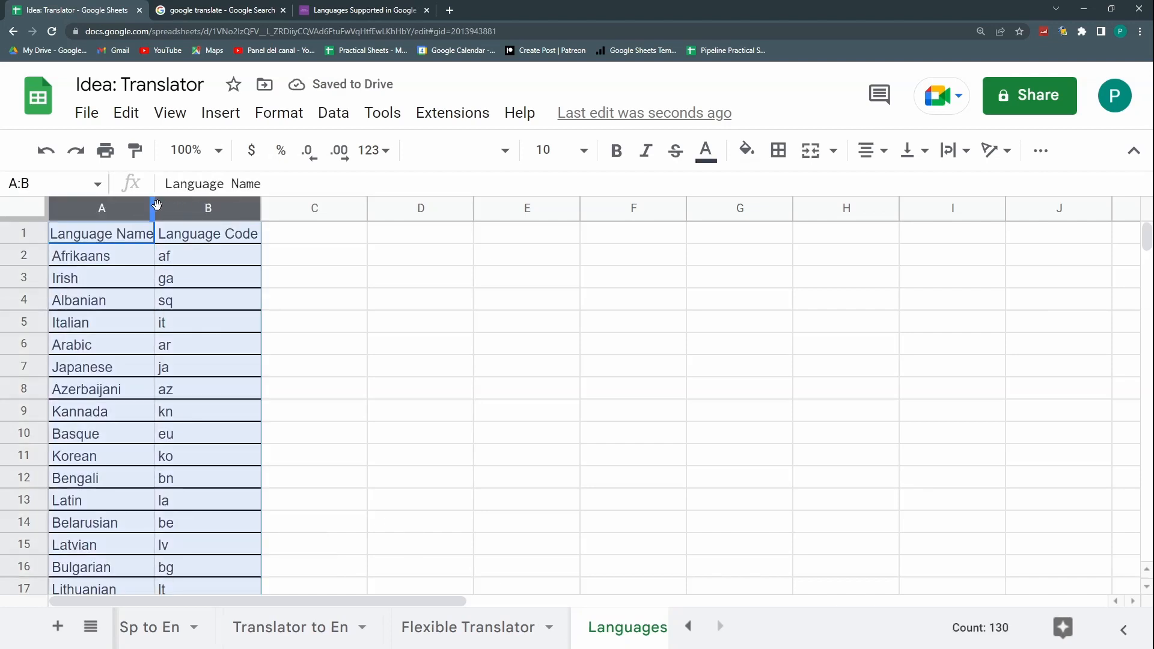
pyautogui.doubleClick(154, 206)
pyautogui.click(102, 294)
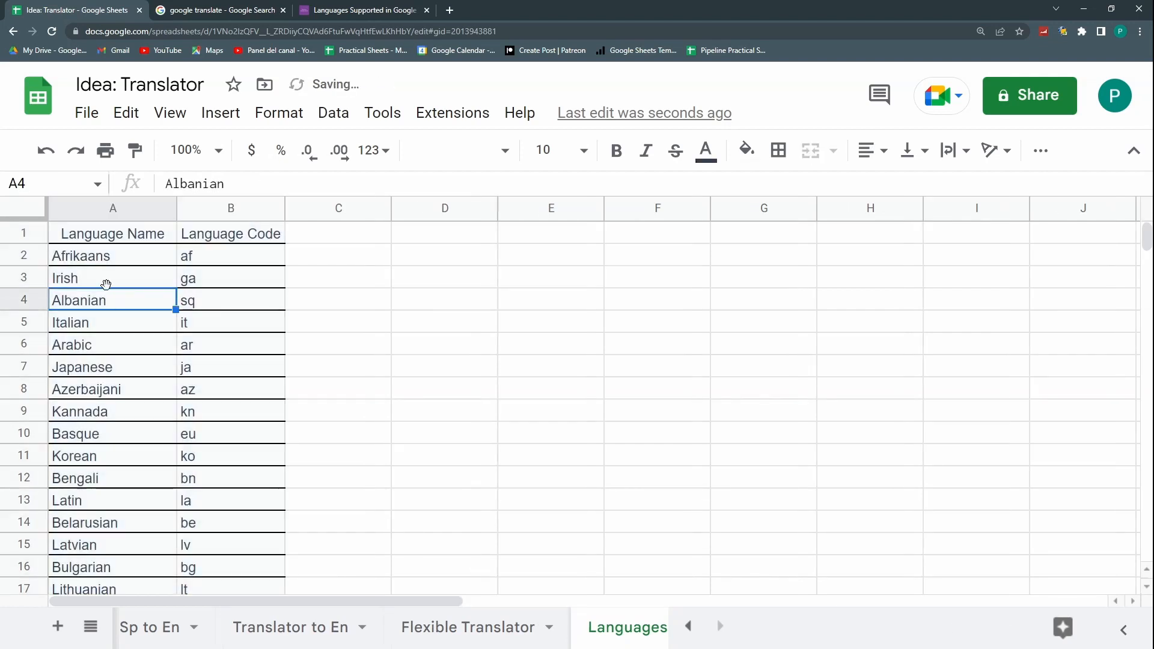
pyautogui.click(98, 263)
# Step: Clear all formatting from the Languages sheet and check the language name and code columns
pyautogui.click(34, 207)
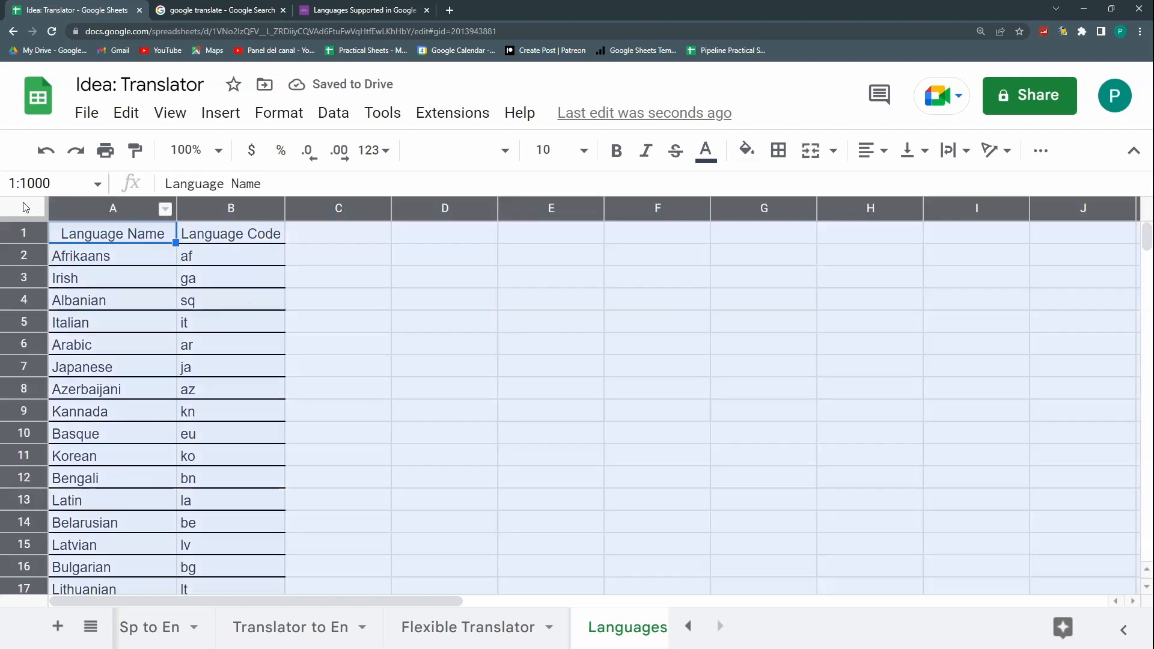
pyautogui.click(301, 115)
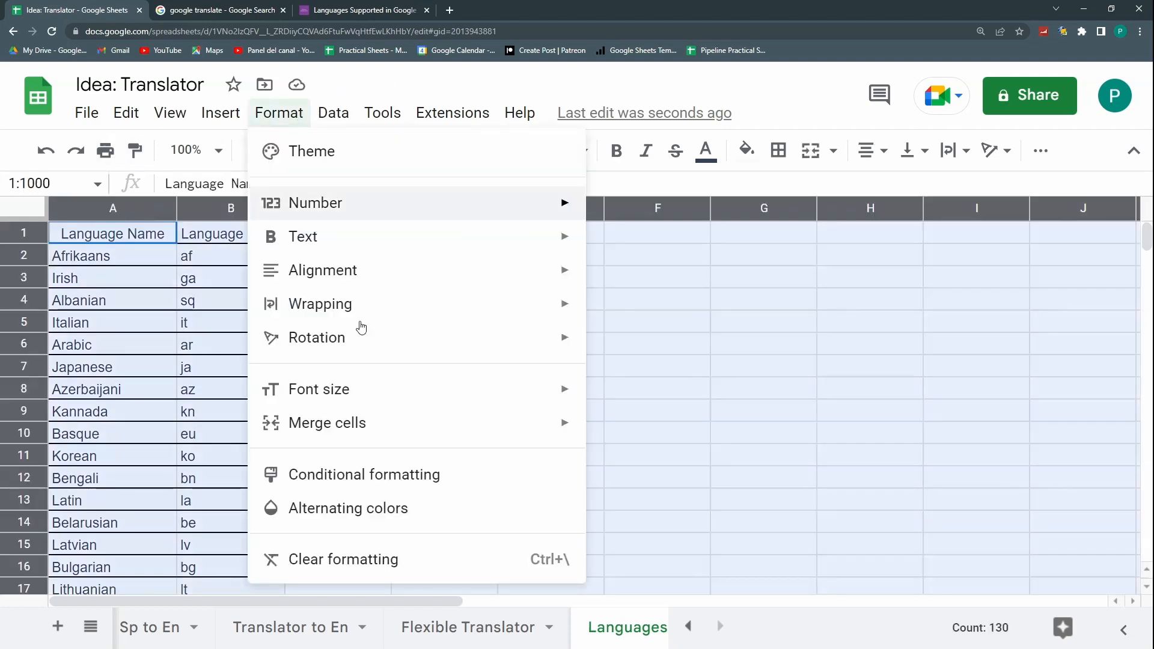
pyautogui.click(412, 572)
pyautogui.click(231, 344)
pyautogui.moveTo(104, 259); pyautogui.dragTo(124, 547)
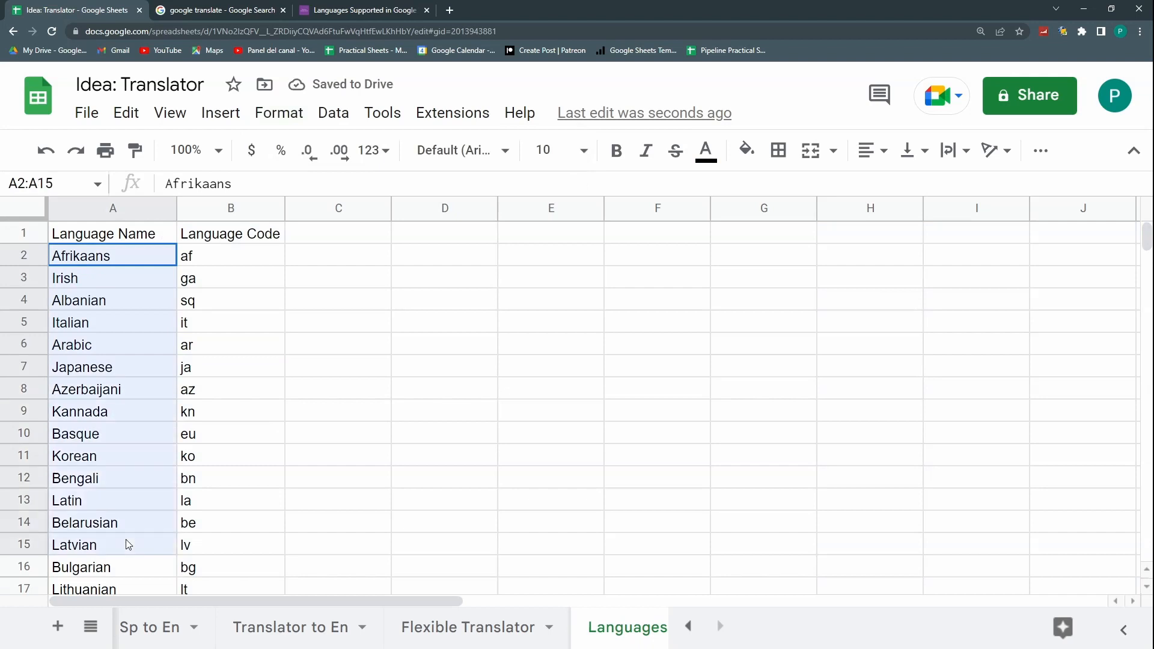
pyautogui.click(200, 266)
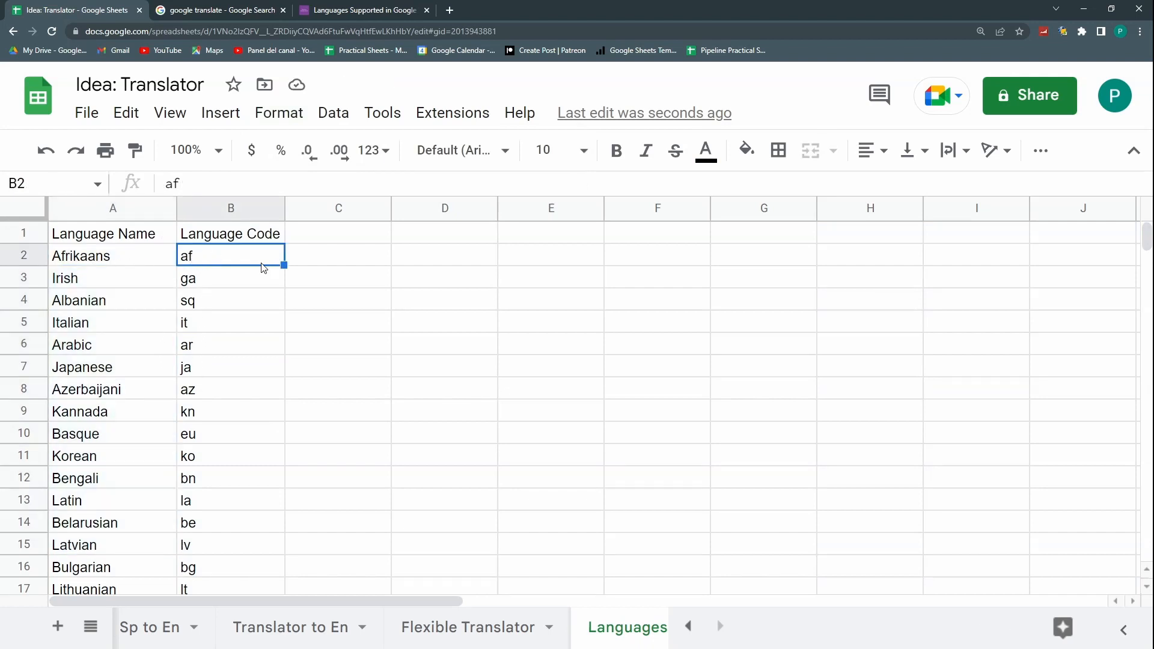
pyautogui.click(220, 372)
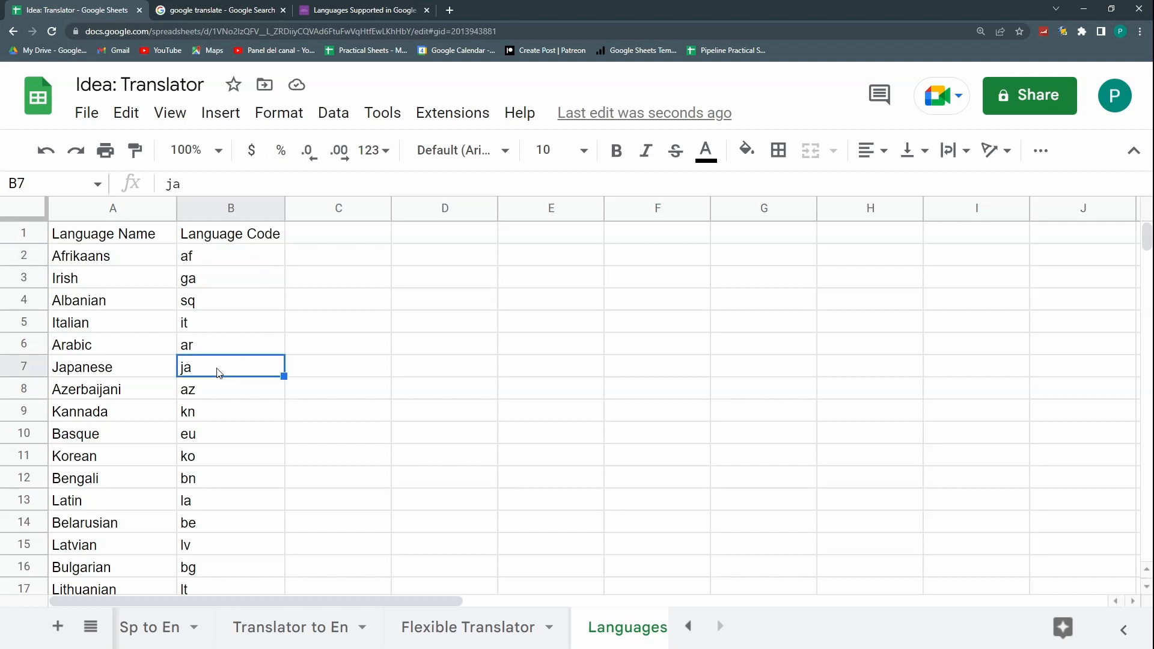
pyautogui.moveTo(112, 260); pyautogui.dragTo(109, 554)
pyautogui.click(208, 324)
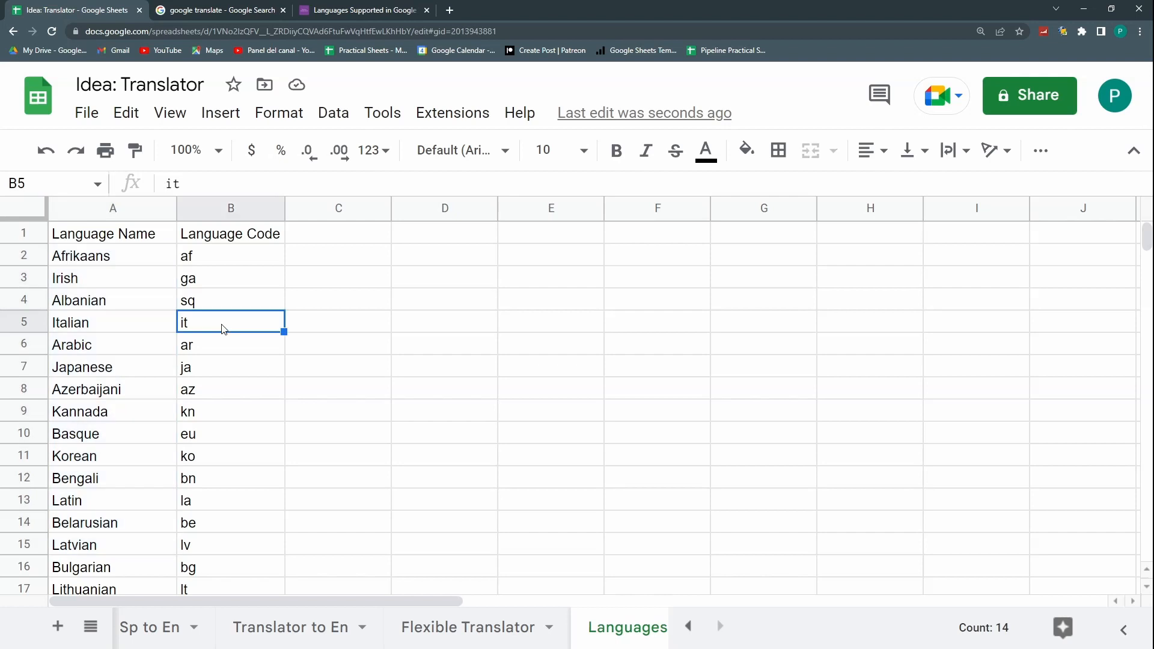
pyautogui.click(223, 430)
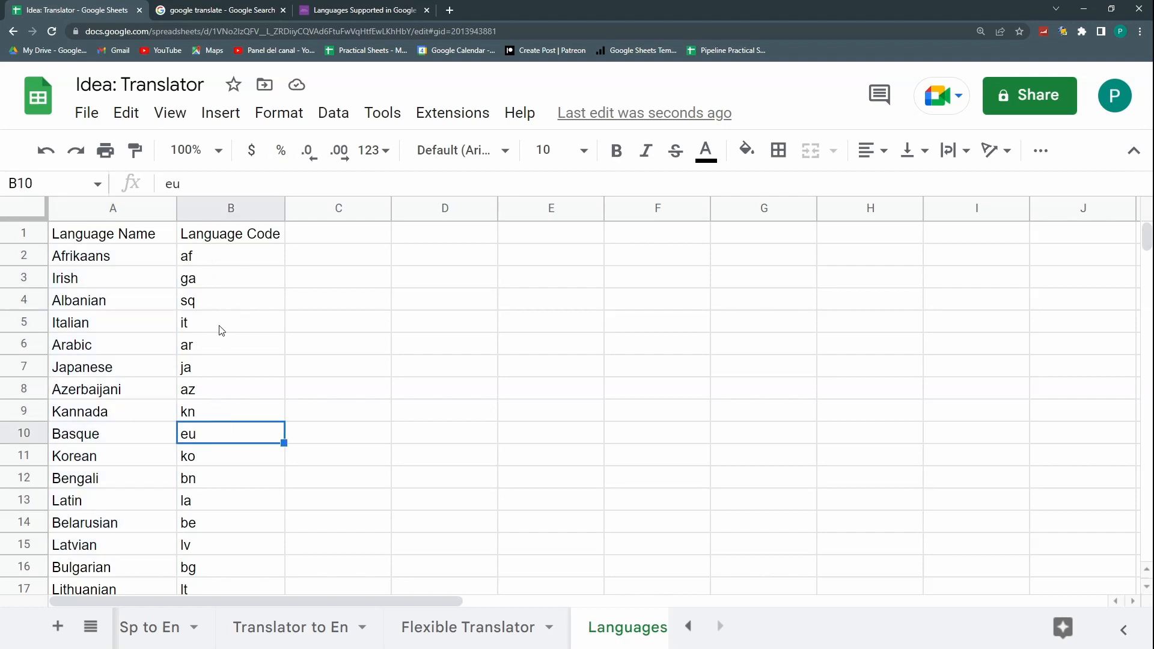
# Step: Set up data validation for cell B2 of the Flexible Translator sheet as a list from the range Languages!A2:A
pyautogui.click(449, 633)
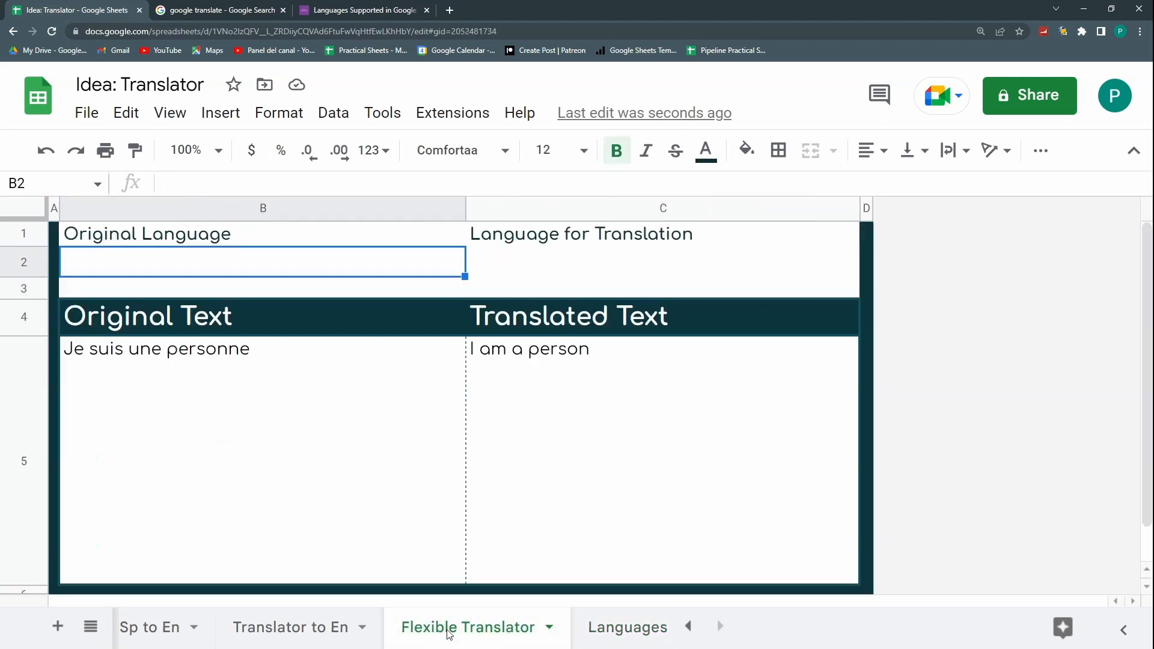
pyautogui.click(335, 116)
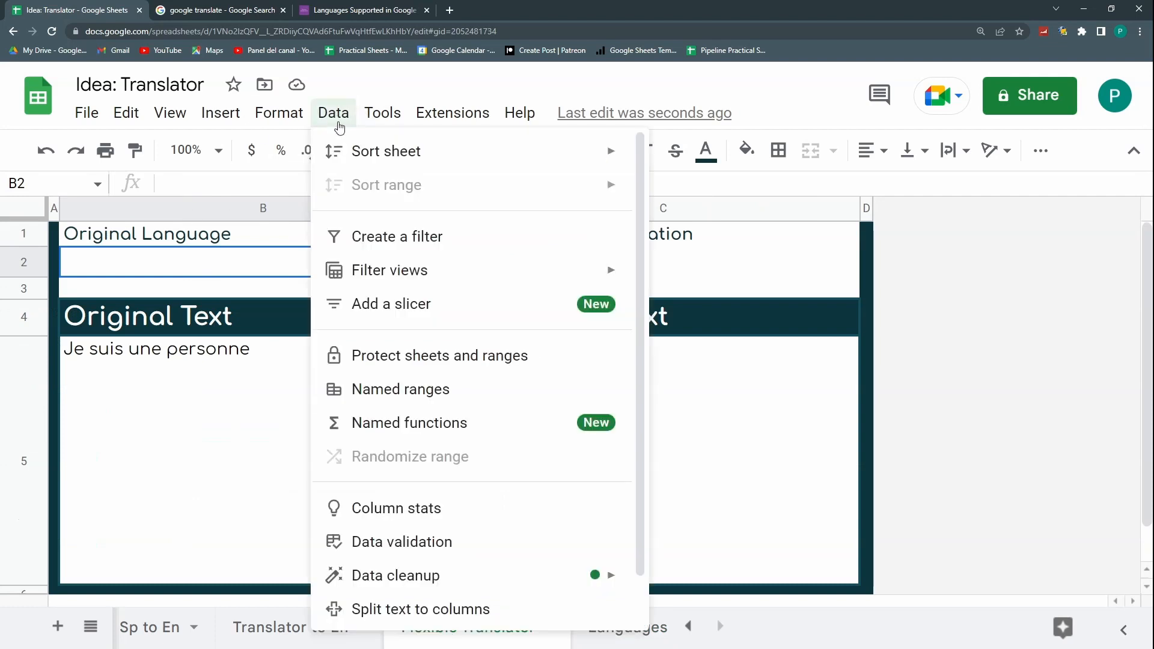
pyautogui.click(495, 543)
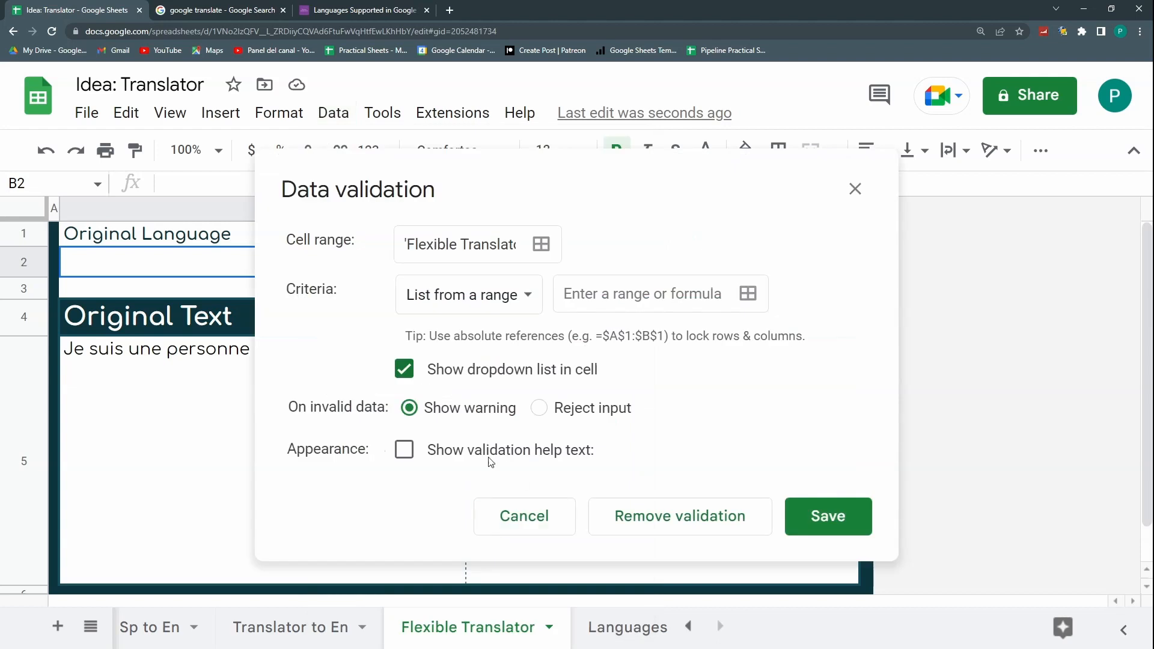
pyautogui.click(747, 294)
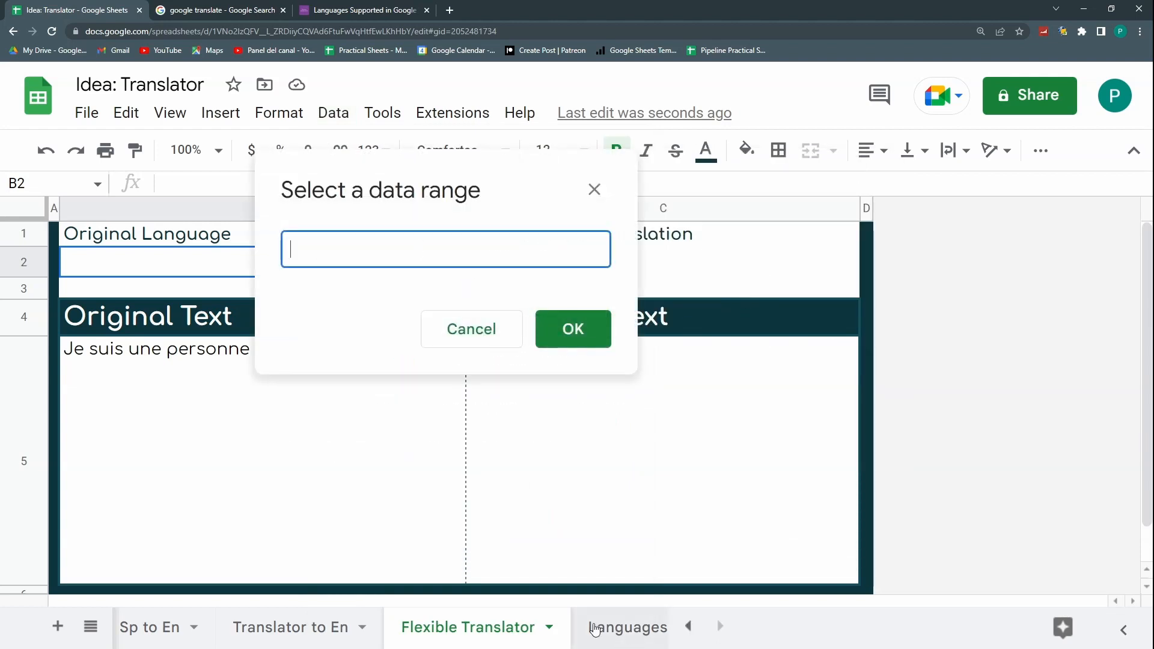
pyautogui.click(626, 627)
pyautogui.click(145, 264)
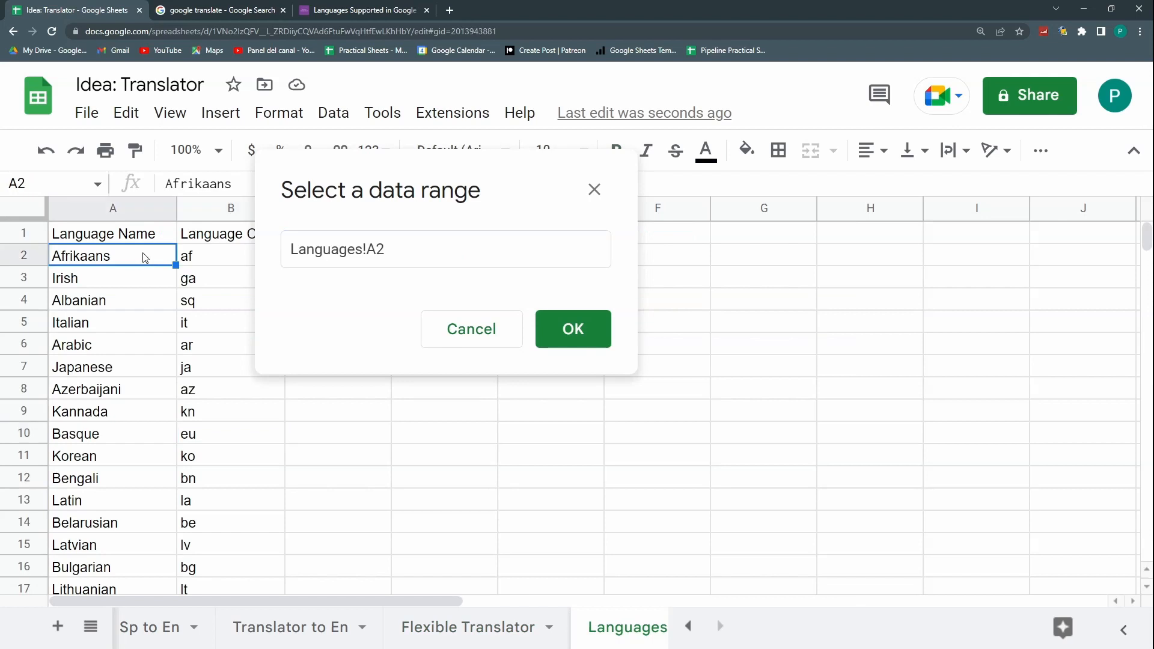
pyautogui.click(464, 258)
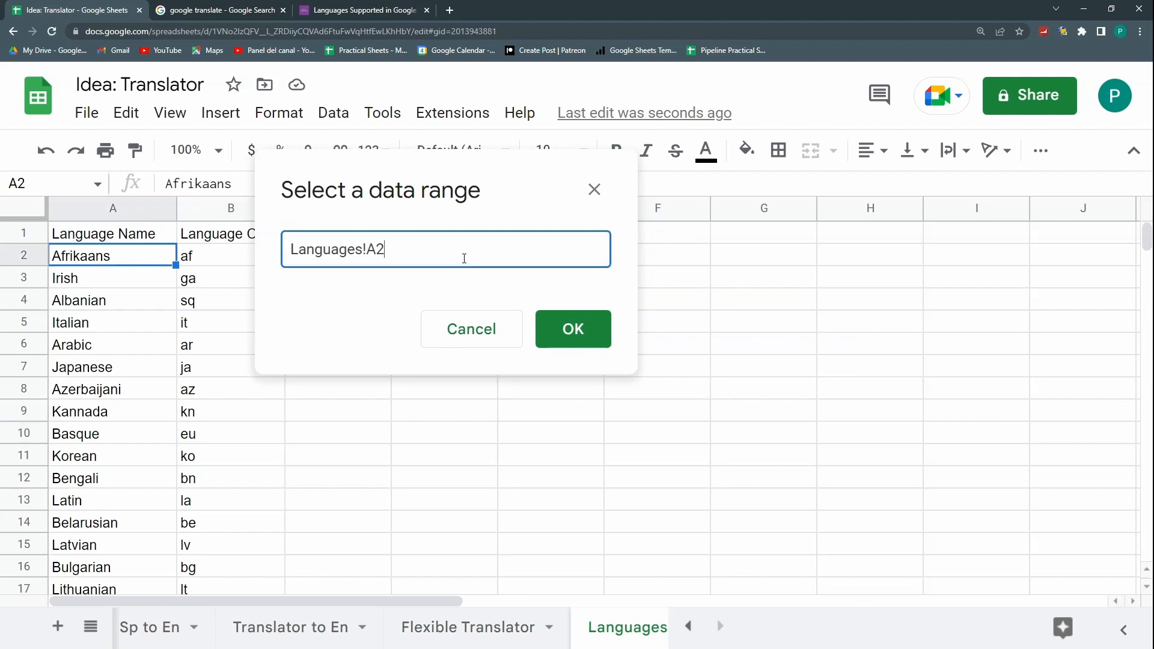
pyautogui.write(':A')
pyautogui.click(596, 325)
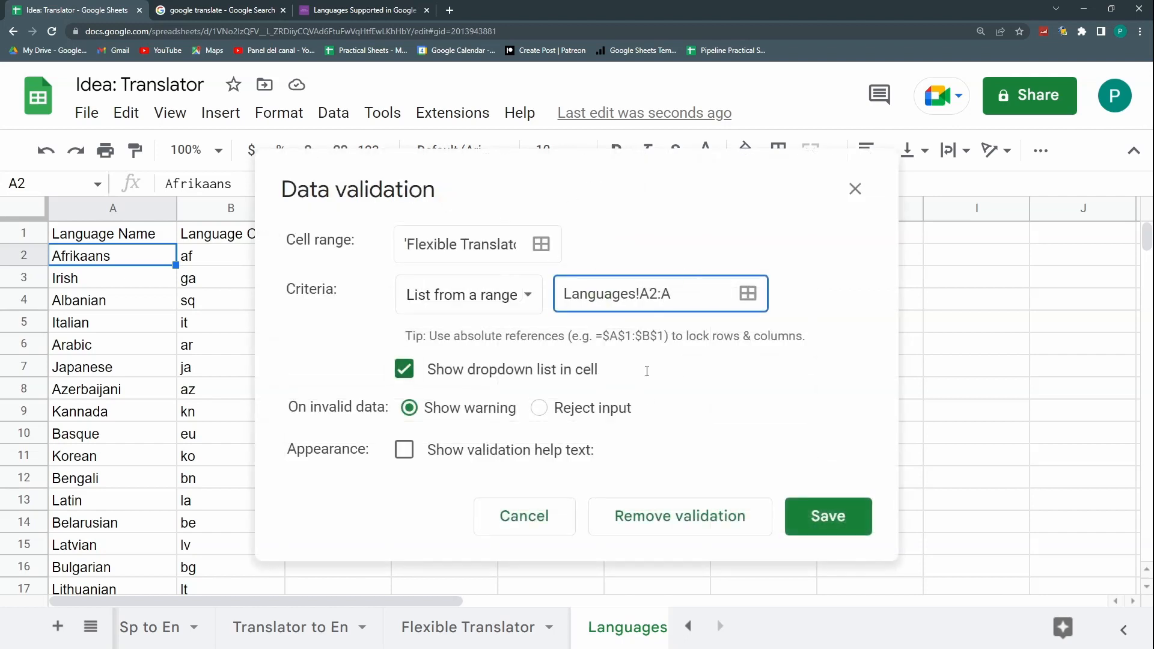
# Step: Make the validation reject invalid input, show the help text "Choose a valid language", and save the rule
pyautogui.click(541, 415)
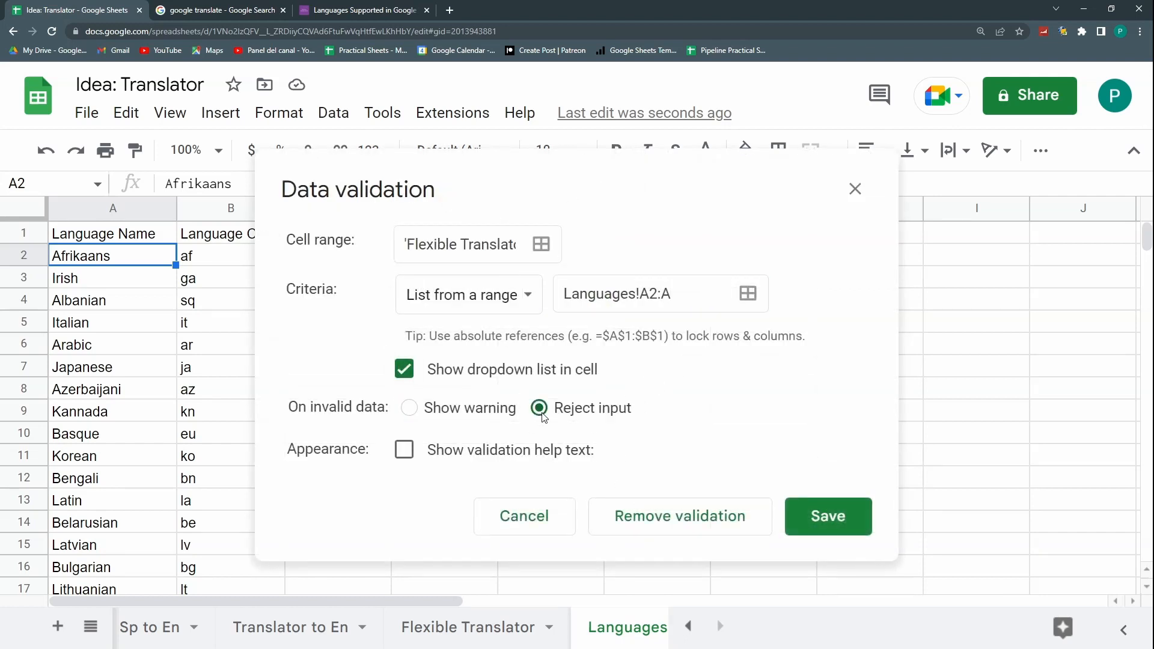
pyautogui.click(404, 449)
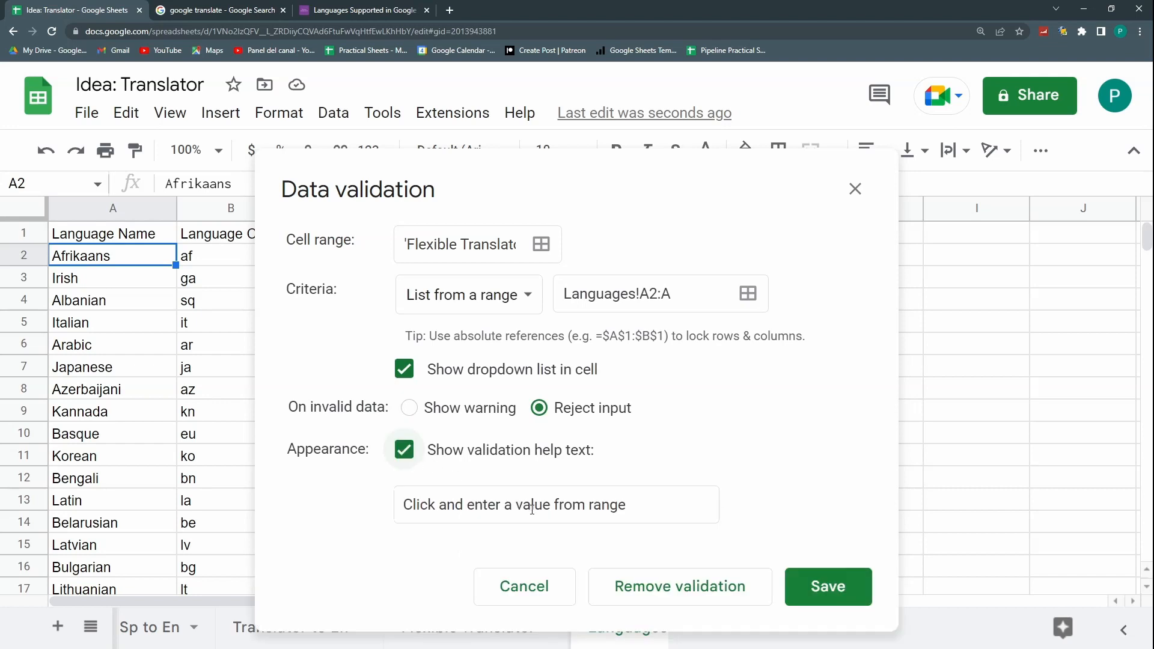
pyautogui.click(612, 504)
pyautogui.write('C')
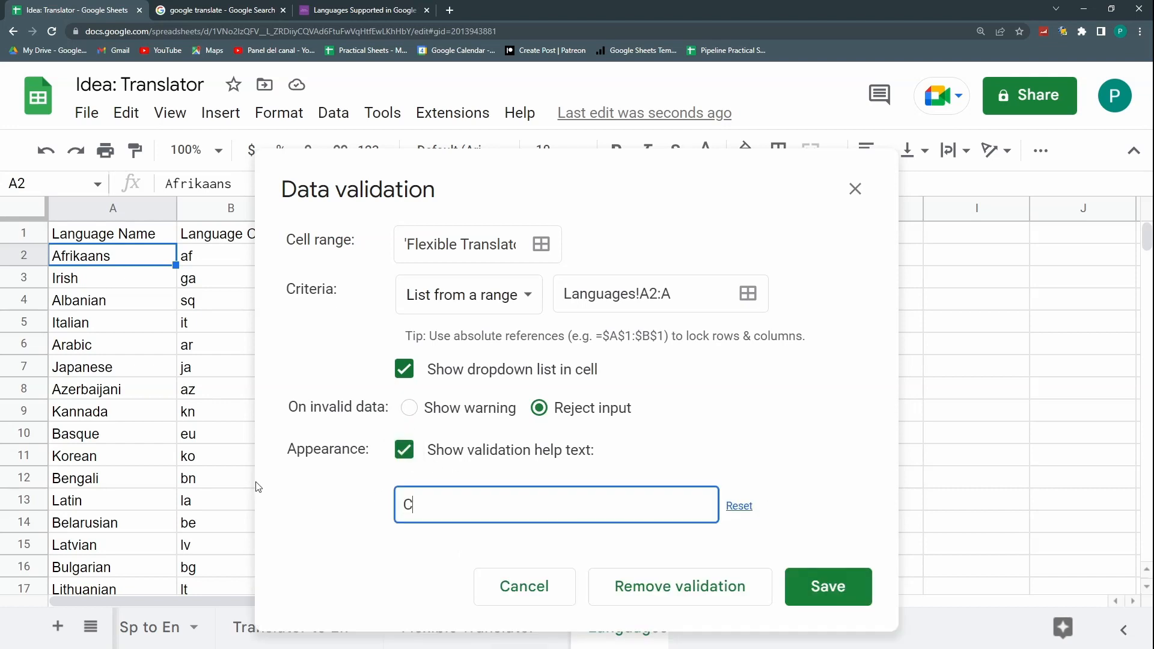
pyautogui.write('hoose a valid language')
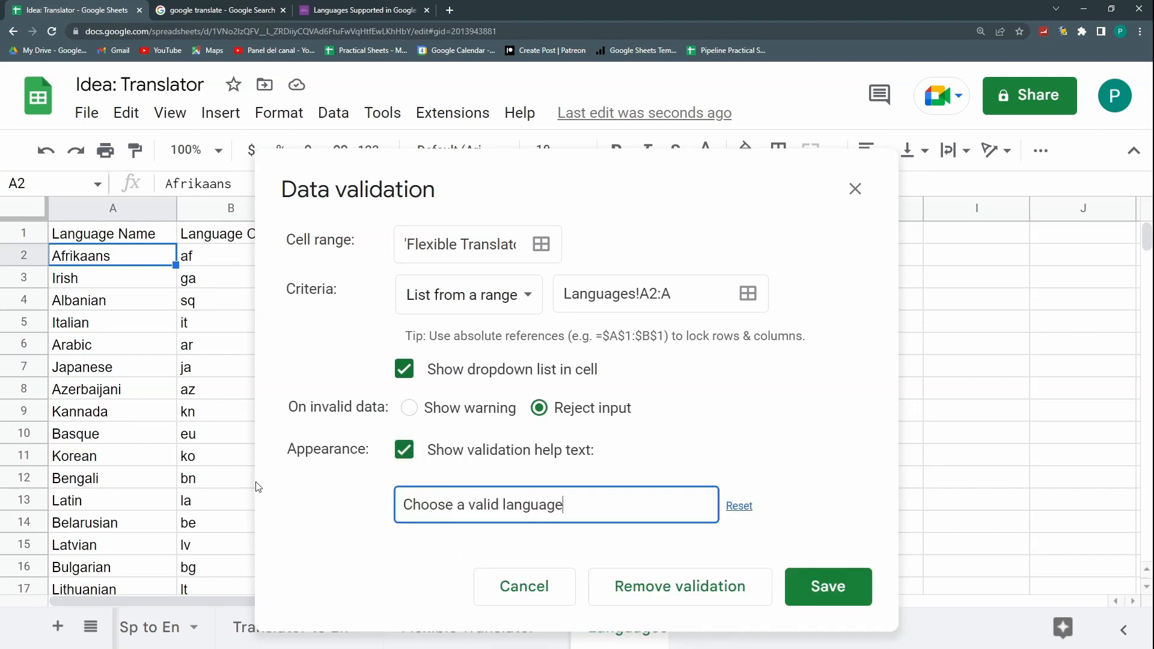
pyautogui.click(829, 588)
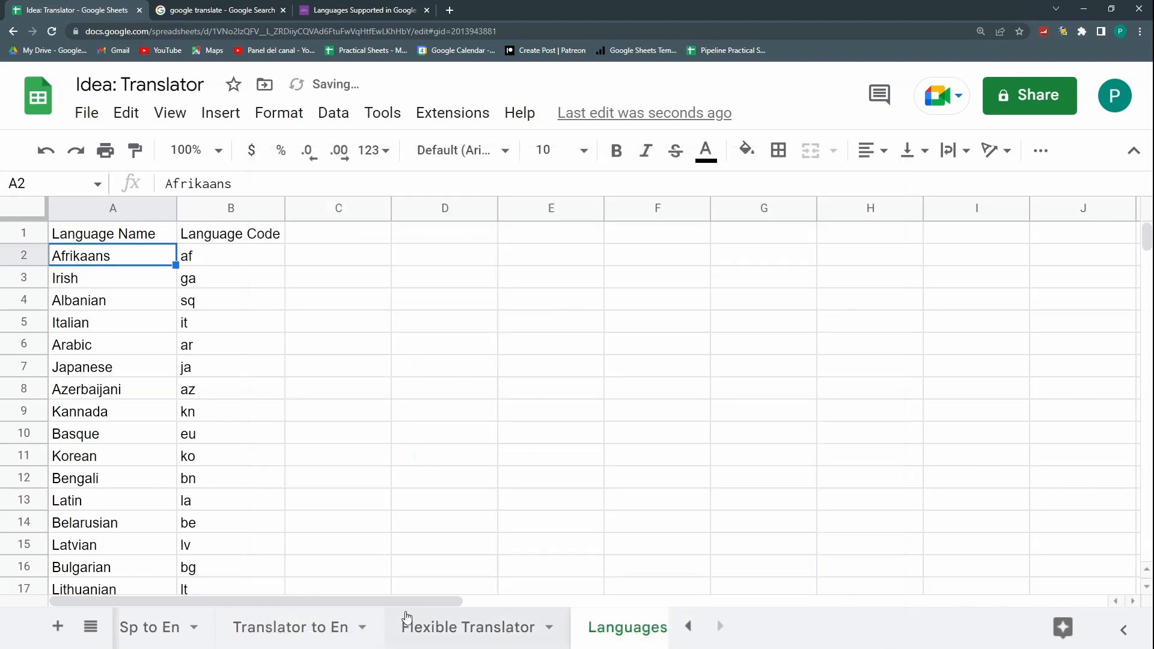
# Step: Return to the Flexible Translator sheet and check the dropdown in the Original Language cell B2
pyautogui.click(453, 627)
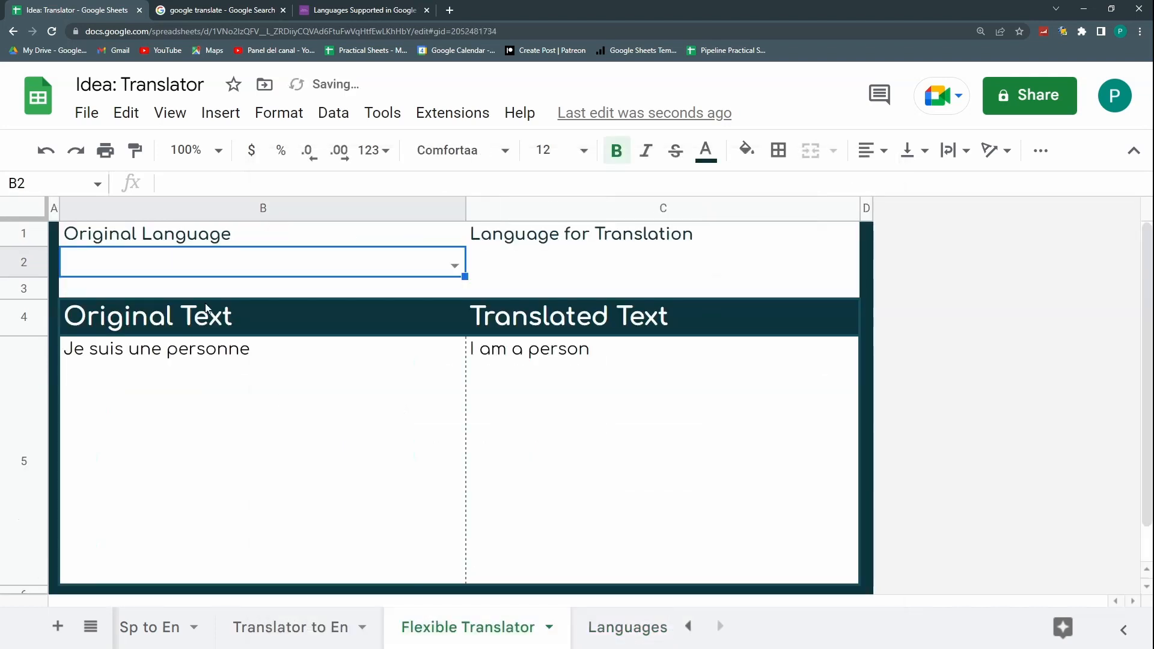
pyautogui.click(456, 264)
pyautogui.click(514, 272)
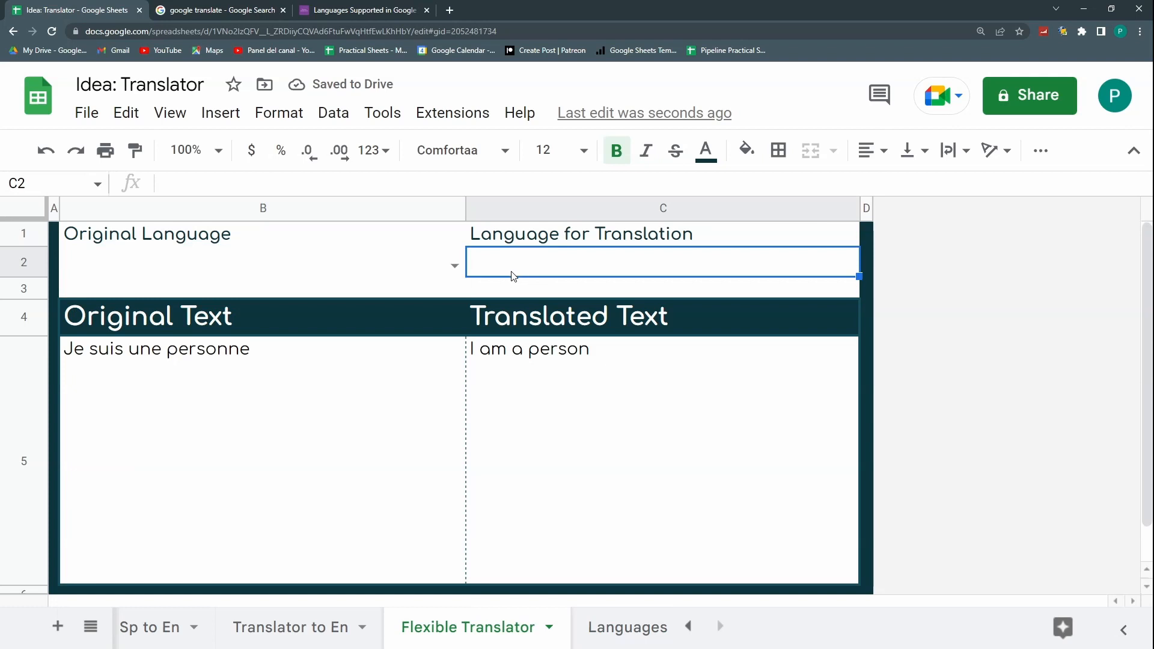
pyautogui.click(411, 277)
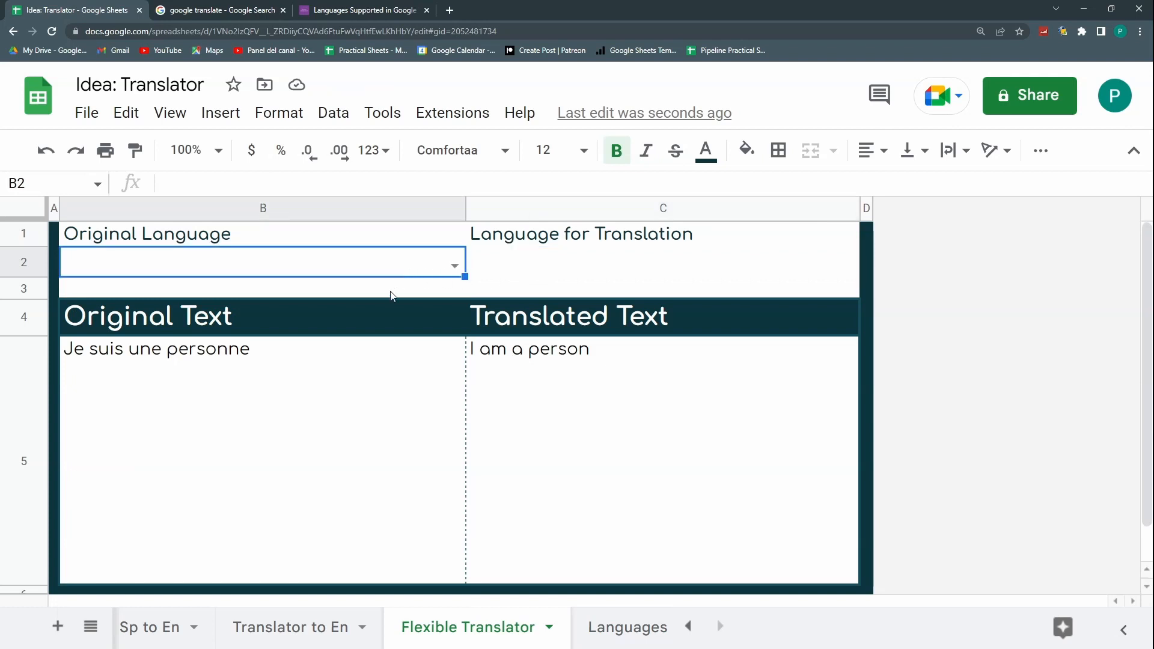
pyautogui.click(388, 293)
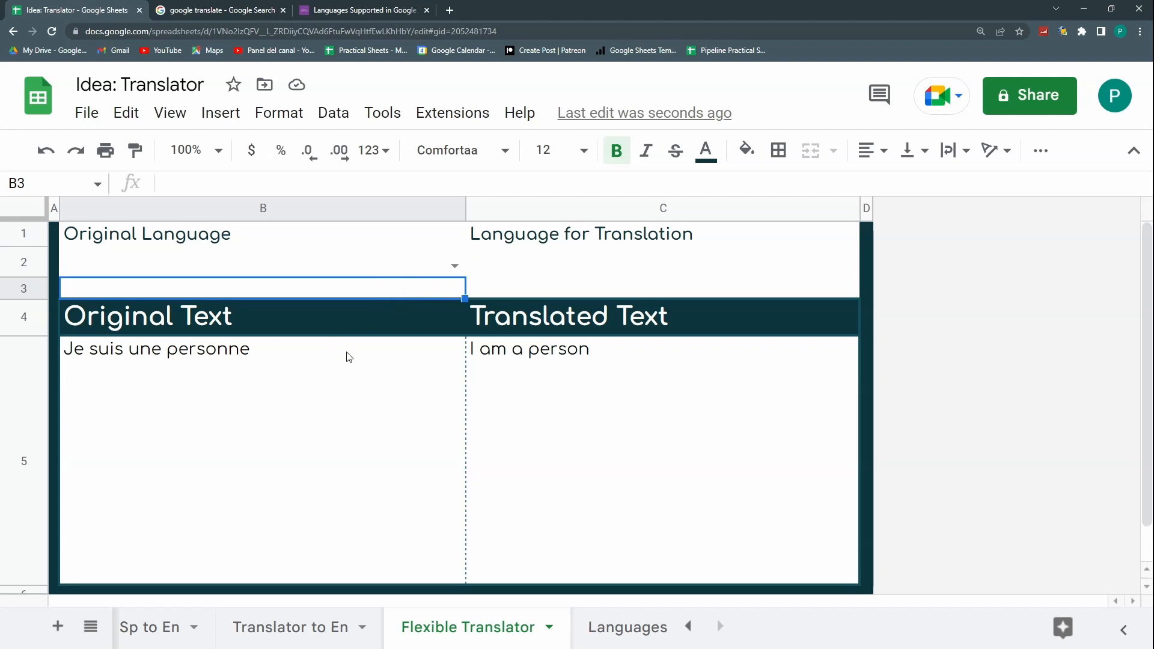
# Step: In the C5 formula, replace DETECTLANGUAGE(B5) with vlookup(B2;Languages!A:B;2,0) as the source language
pyautogui.click(385, 358)
pyautogui.click(575, 358)
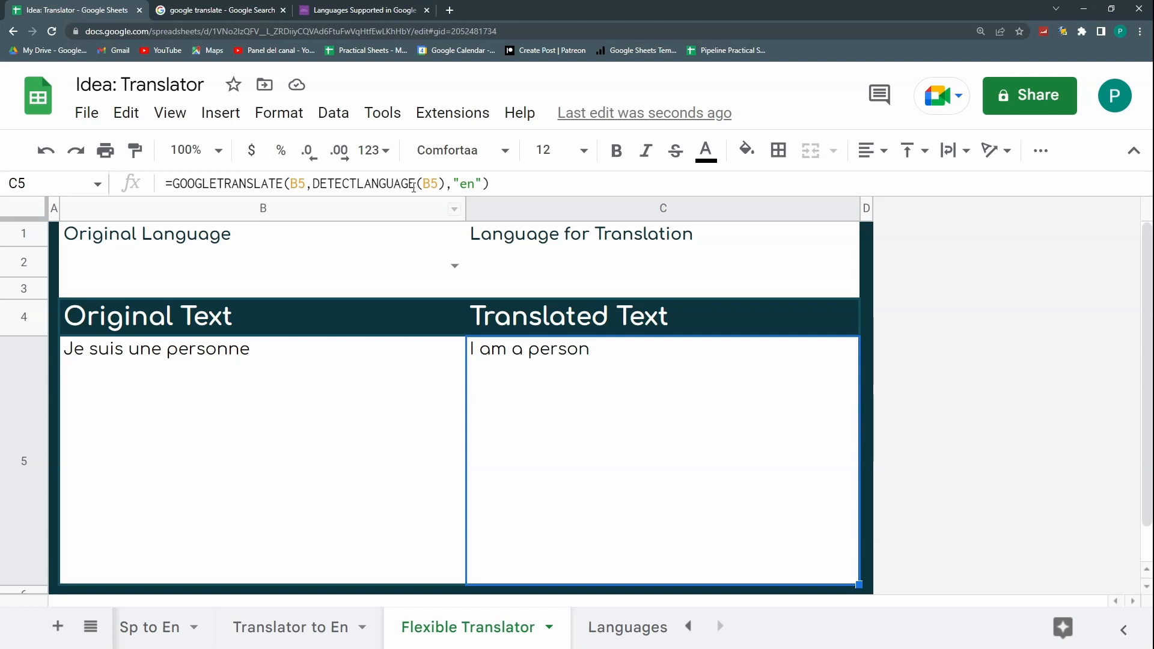
pyautogui.moveTo(447, 183); pyautogui.dragTo(313, 184)
pyautogui.write('vlookup(')
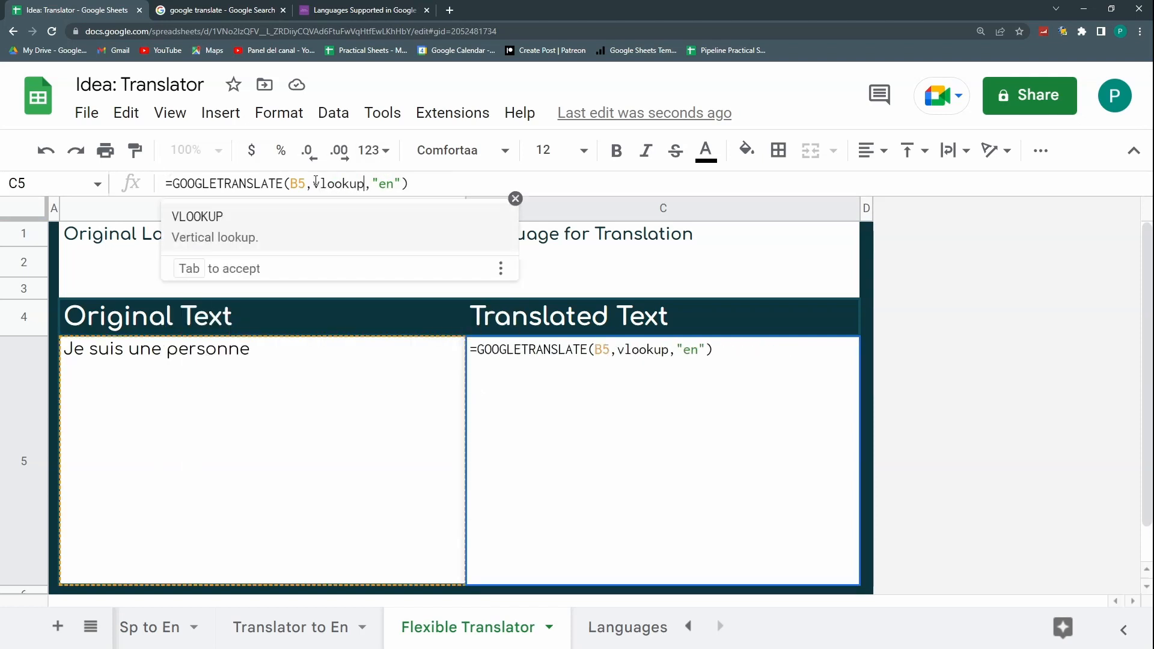
pyautogui.click(280, 266)
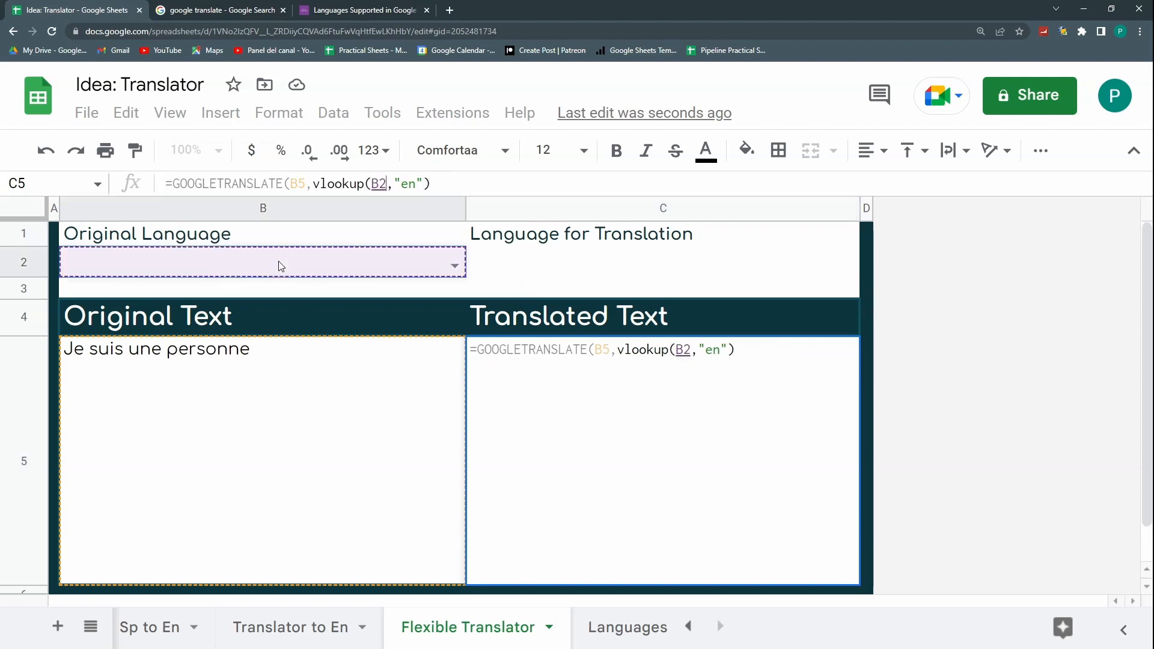
pyautogui.write(';')
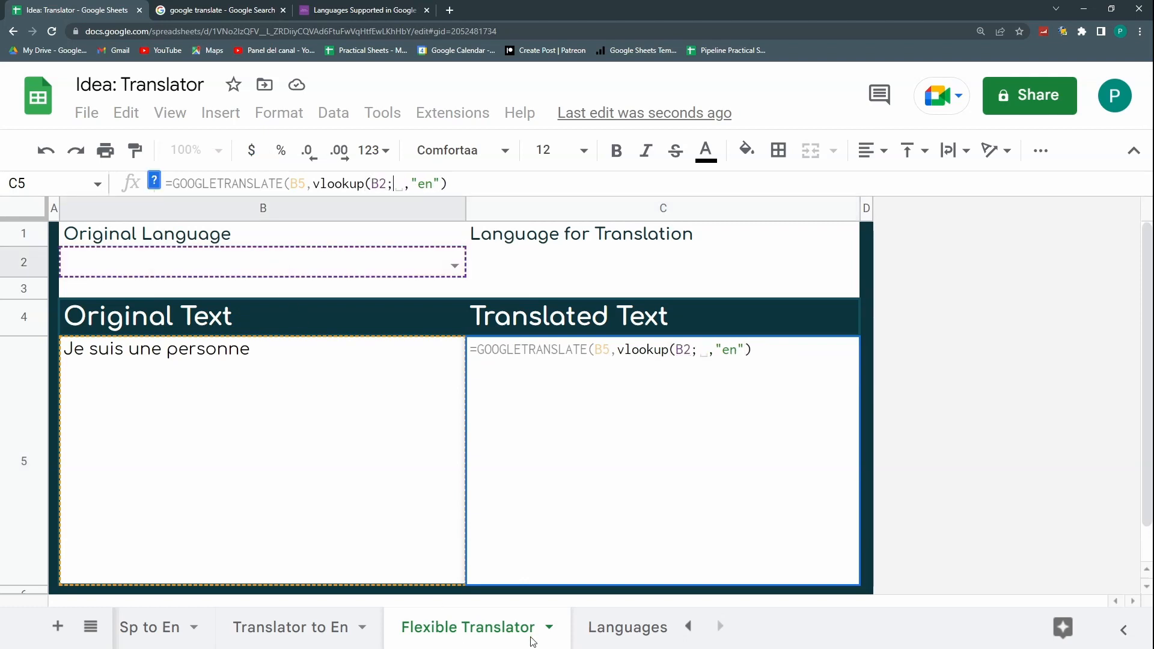
pyautogui.click(601, 633)
pyautogui.moveTo(110, 209); pyautogui.dragTo(220, 208)
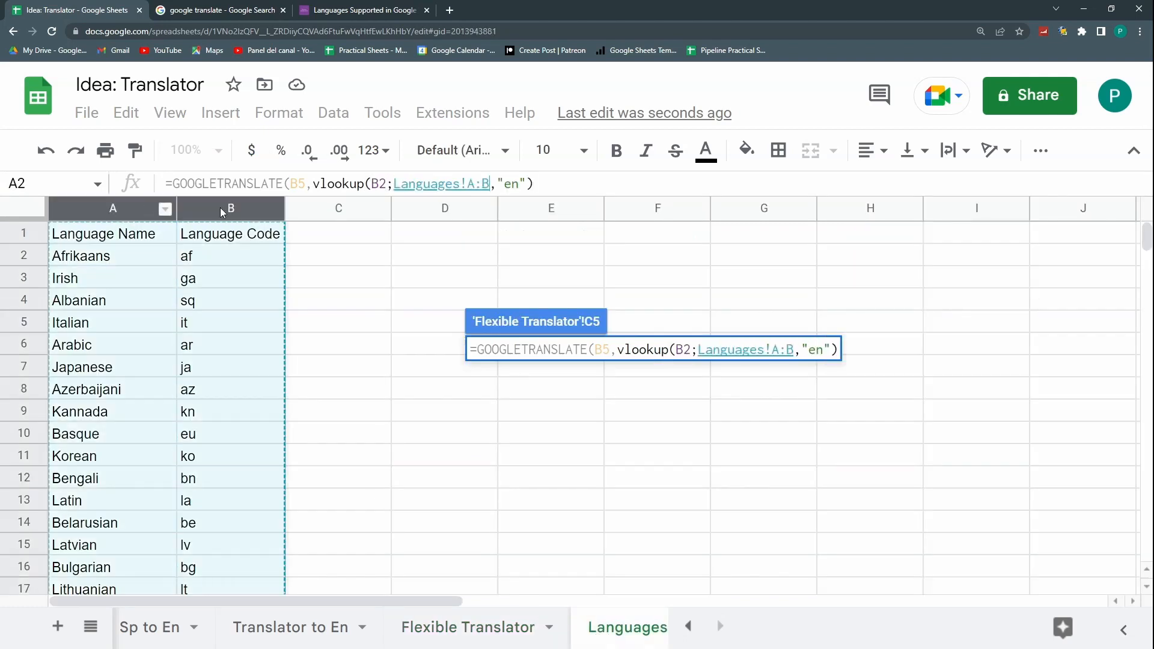
pyautogui.write(';2')
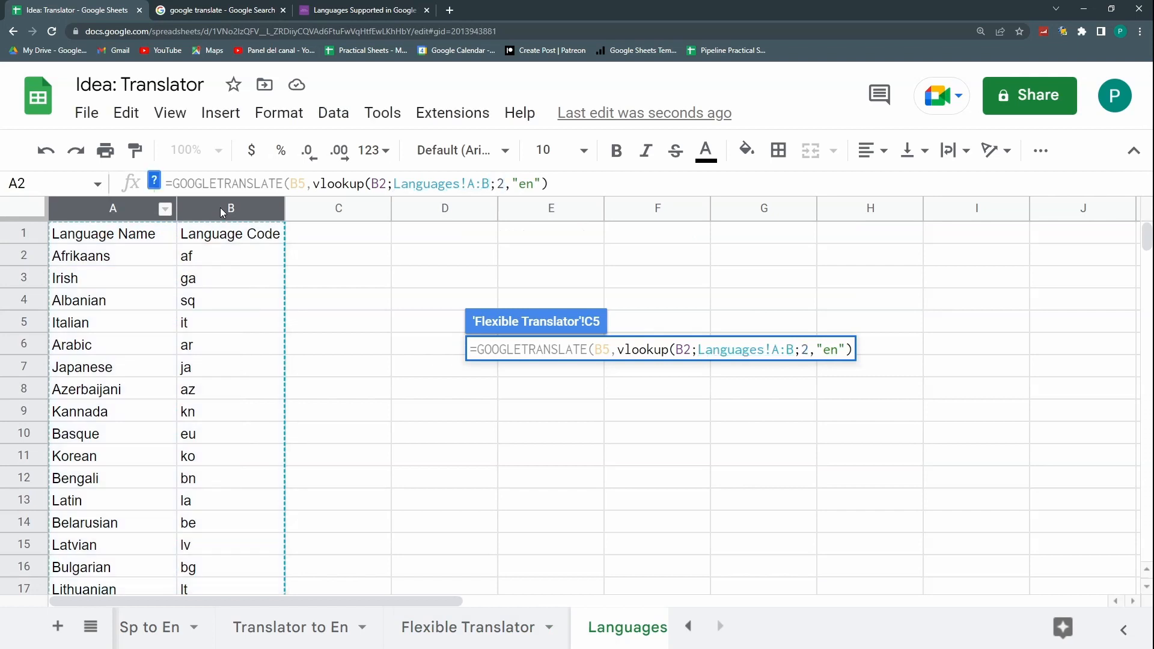
pyautogui.write(',0')
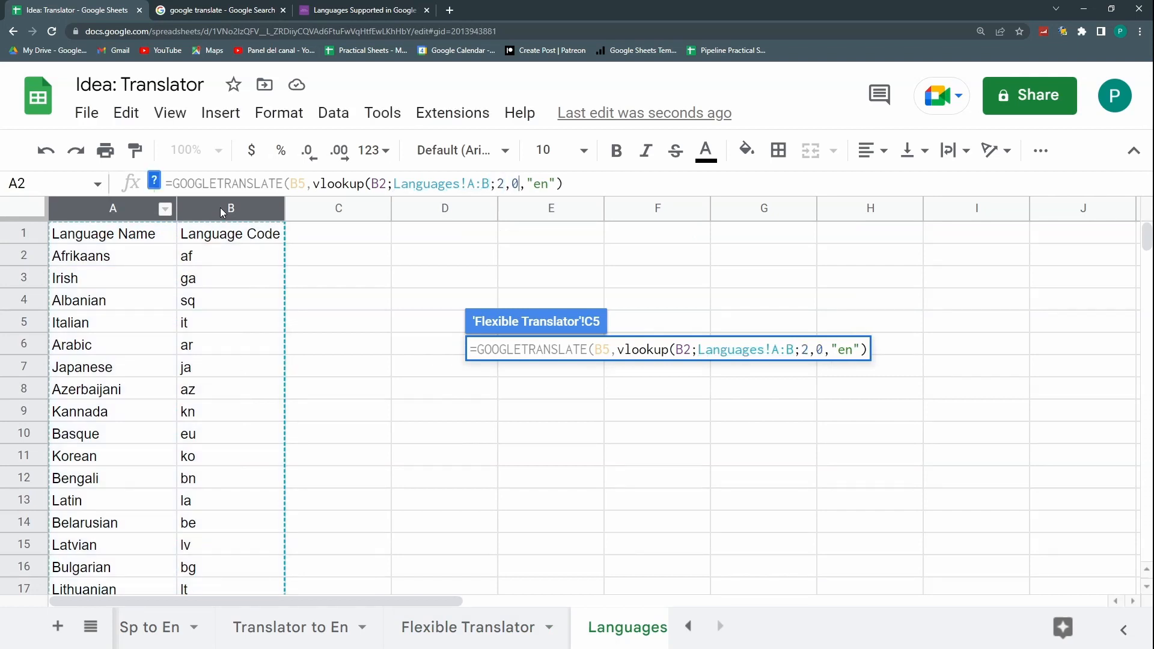
pyautogui.write(')')
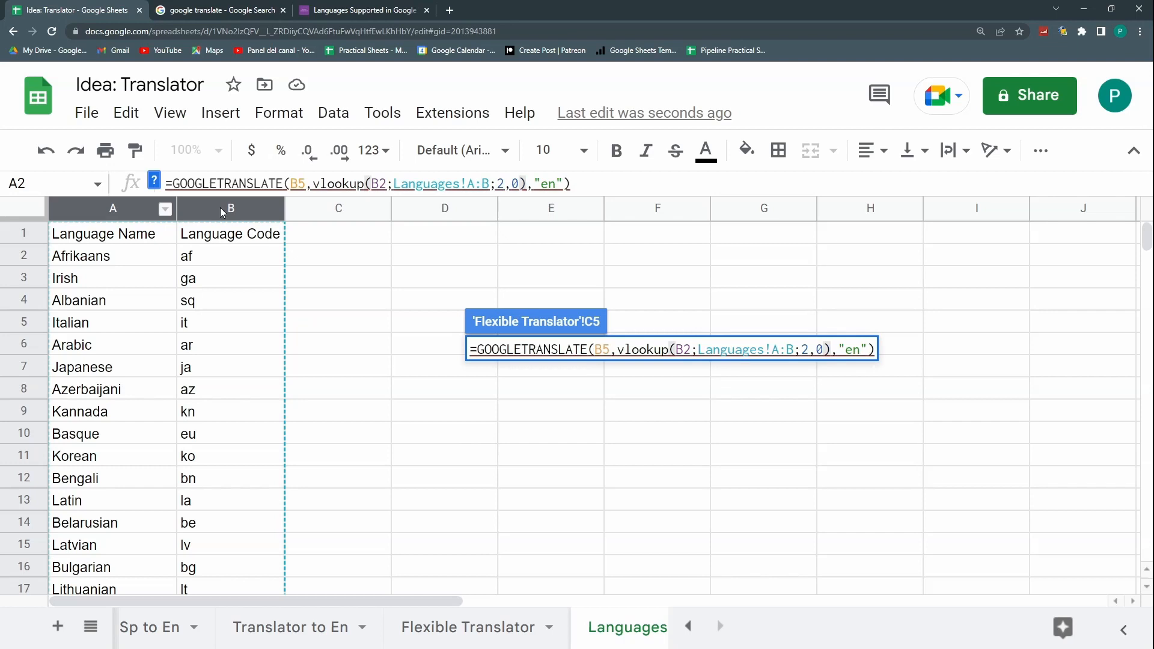
# Step: Replace the semicolons in the lookup with commas, making it vlookup(B2,Languages!A:B,2,0), and enter the formula
pyautogui.press('Left')
pyautogui.press('BackSpace')
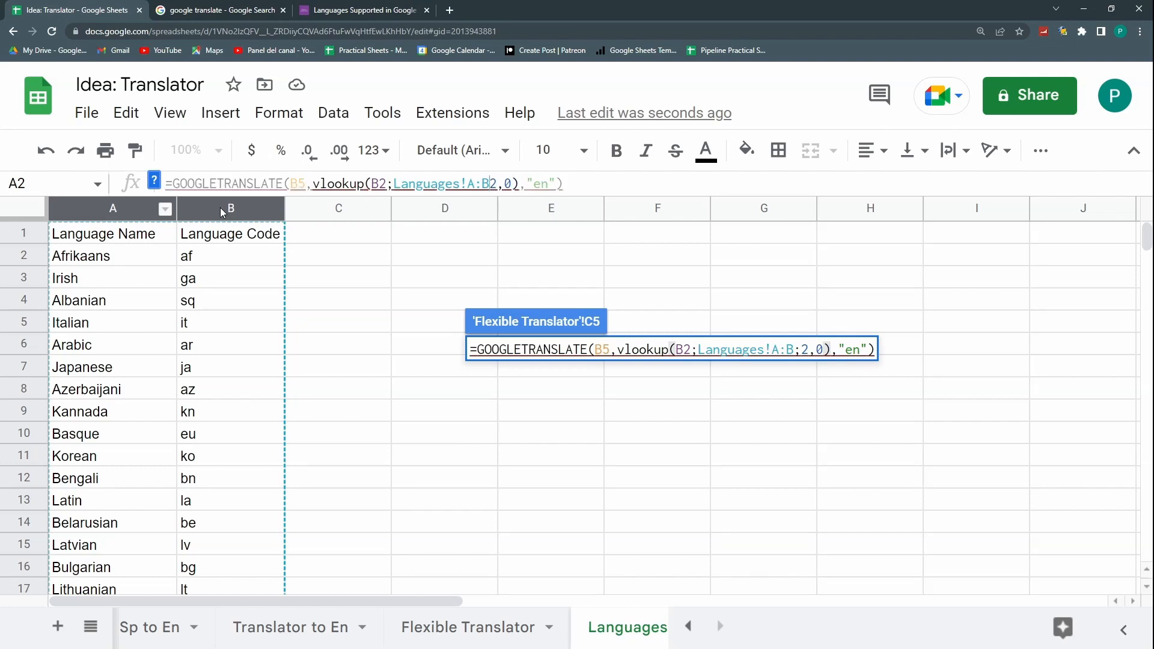
pyautogui.write(',')
pyautogui.press('Left')
pyautogui.press('Left')
pyautogui.press('Left')
pyautogui.press('Left')
pyautogui.press('Left')
pyautogui.press('Left')
pyautogui.press('Left')
pyautogui.press('Left')
pyautogui.press('Left')
pyautogui.press('Left')
pyautogui.press('Left')
pyautogui.press('Left')
pyautogui.press('Left')
pyautogui.press('Left')
pyautogui.press('BackSpace')
pyautogui.write(',')
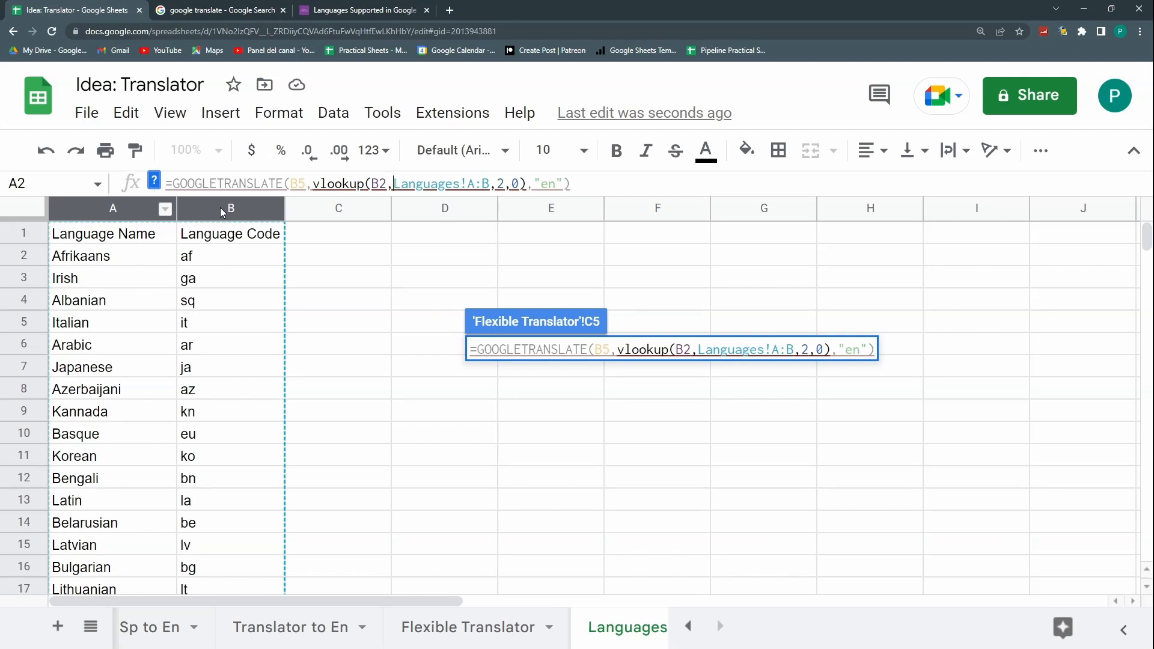
pyautogui.press('Return')
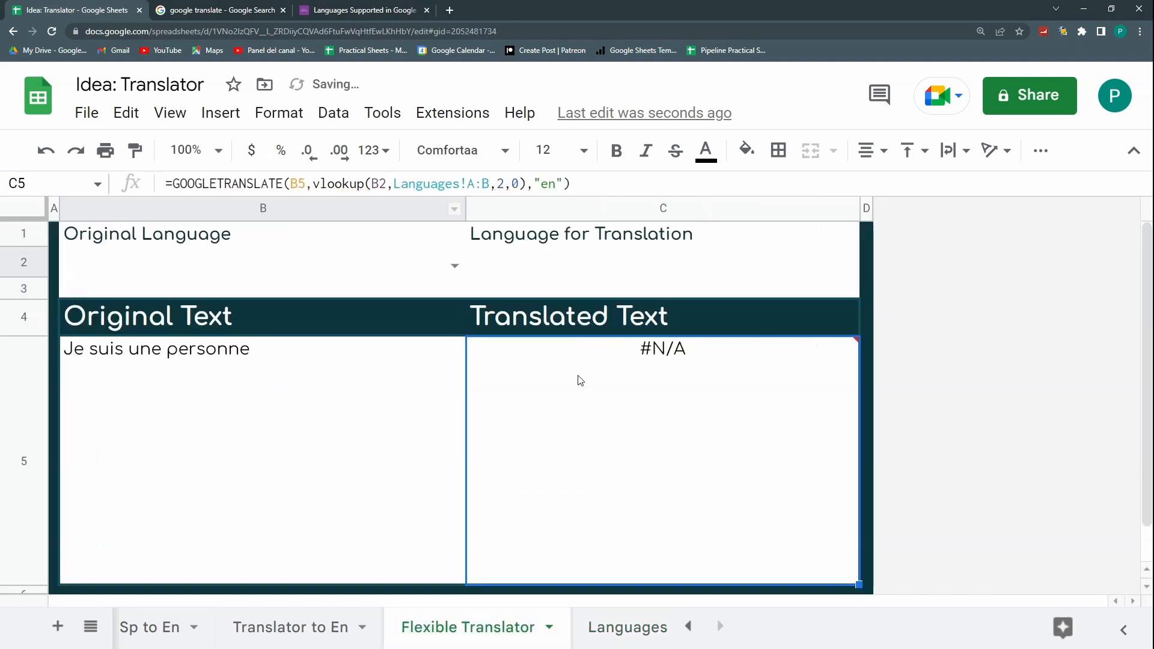
# Step: Choose Irish as the original language in B2 and check the translation in C5
pyautogui.click(454, 266)
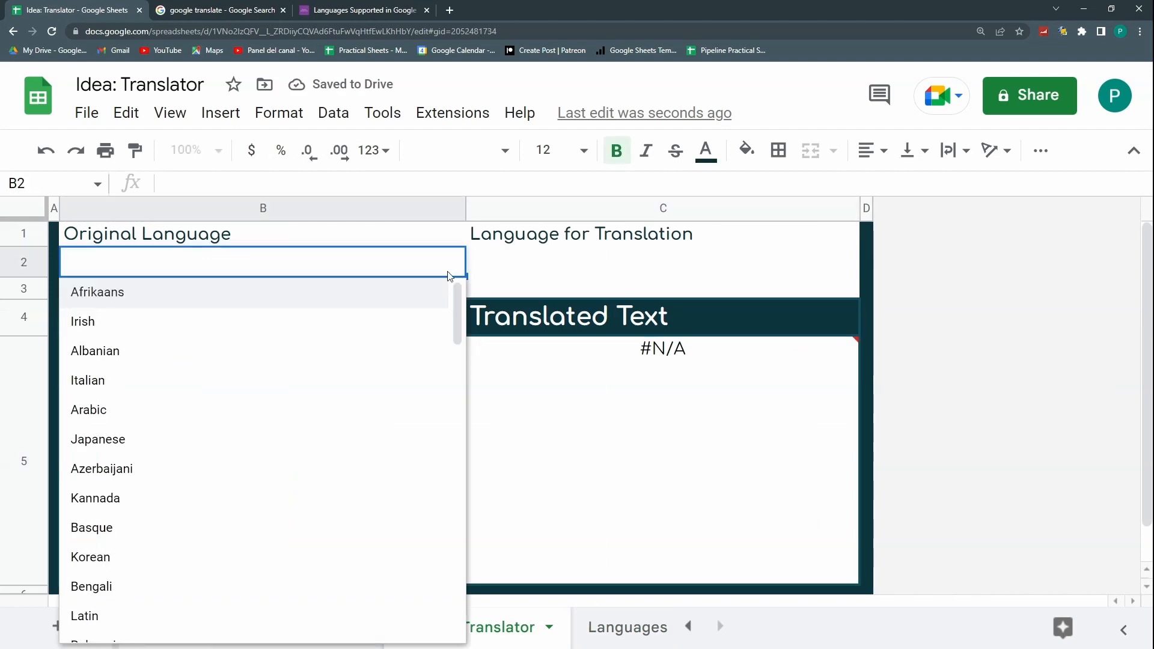
pyautogui.click(305, 322)
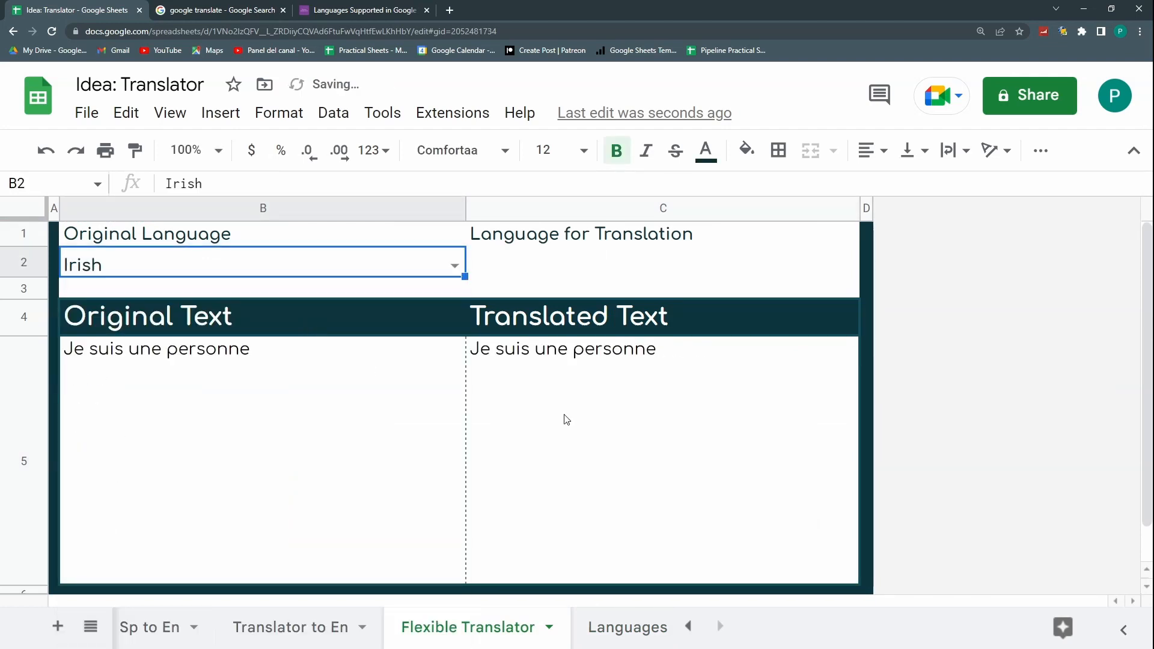
pyautogui.click(518, 347)
# Step: Set the original language in B2 to French
pyautogui.click(451, 268)
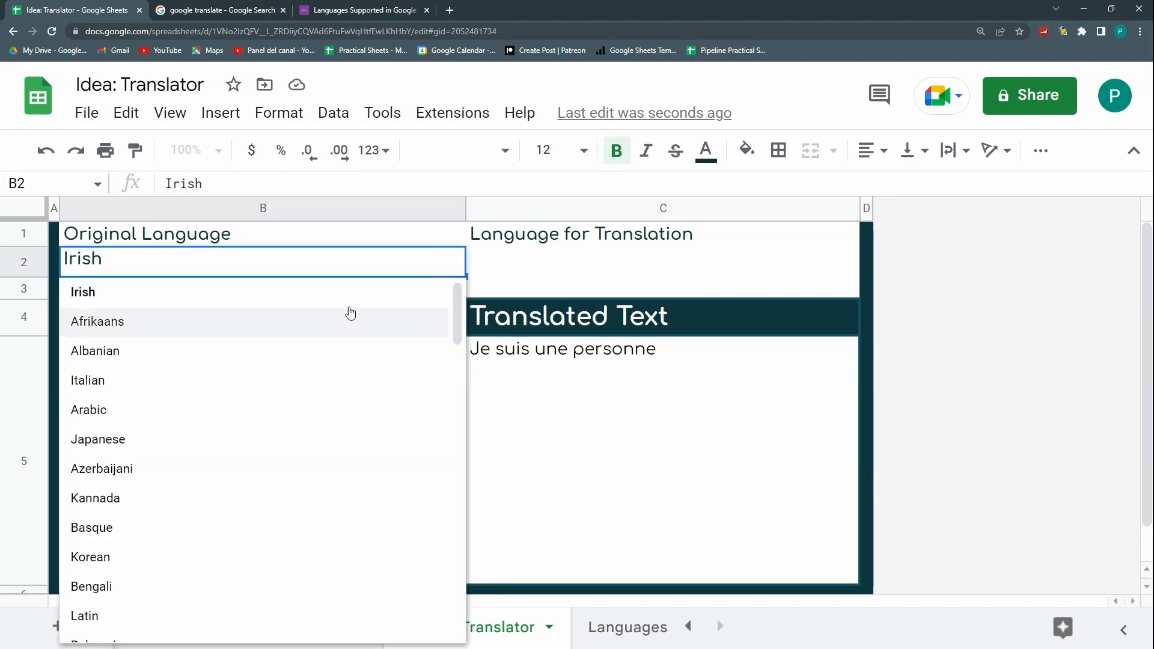
pyautogui.moveTo(323, 262); pyautogui.dragTo(24, 259)
pyautogui.write('fre')
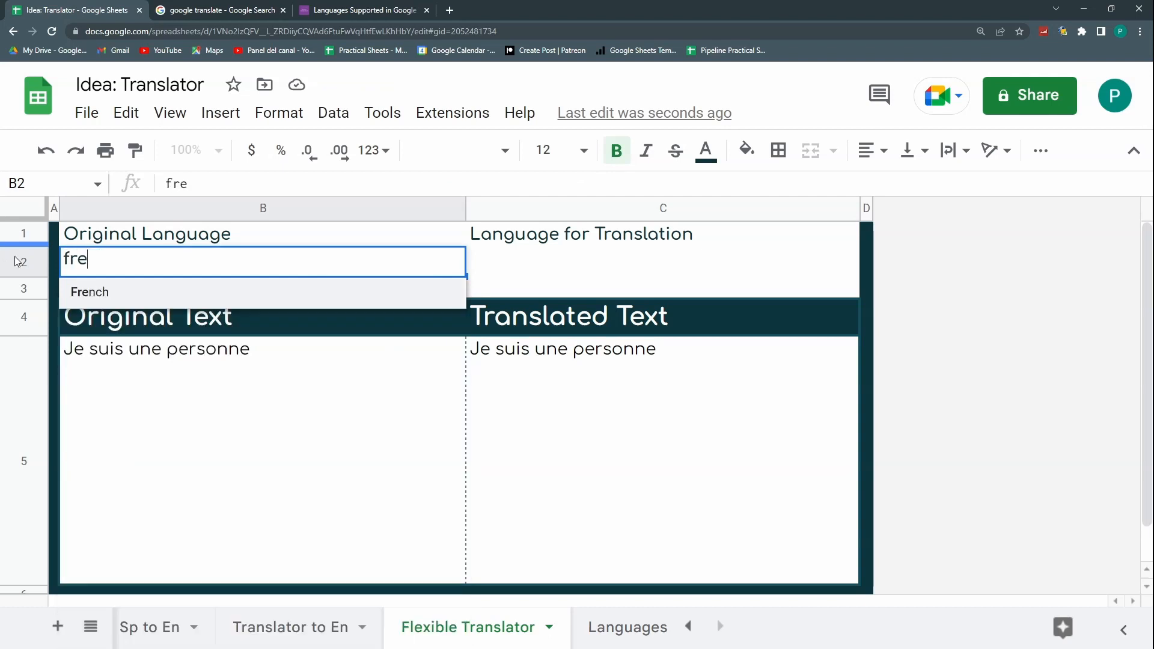
pyautogui.click(108, 293)
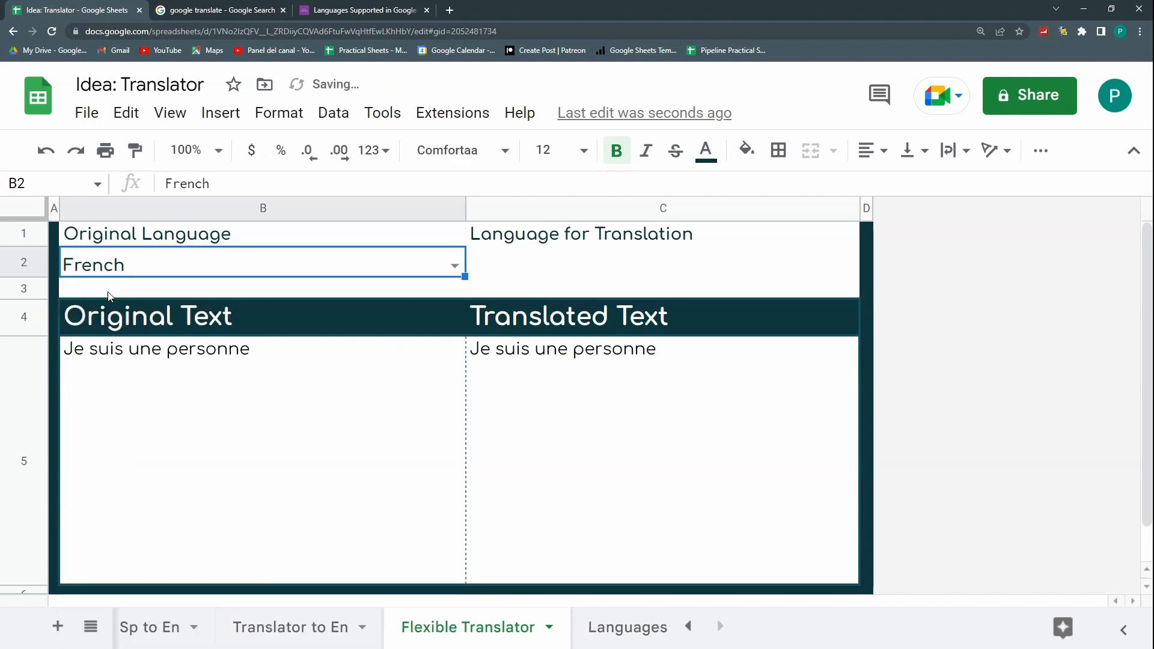
# Step: Copy the French language dropdown from B2 into C2 under Language for Translation
pyautogui.click(207, 349)
pyautogui.click(601, 361)
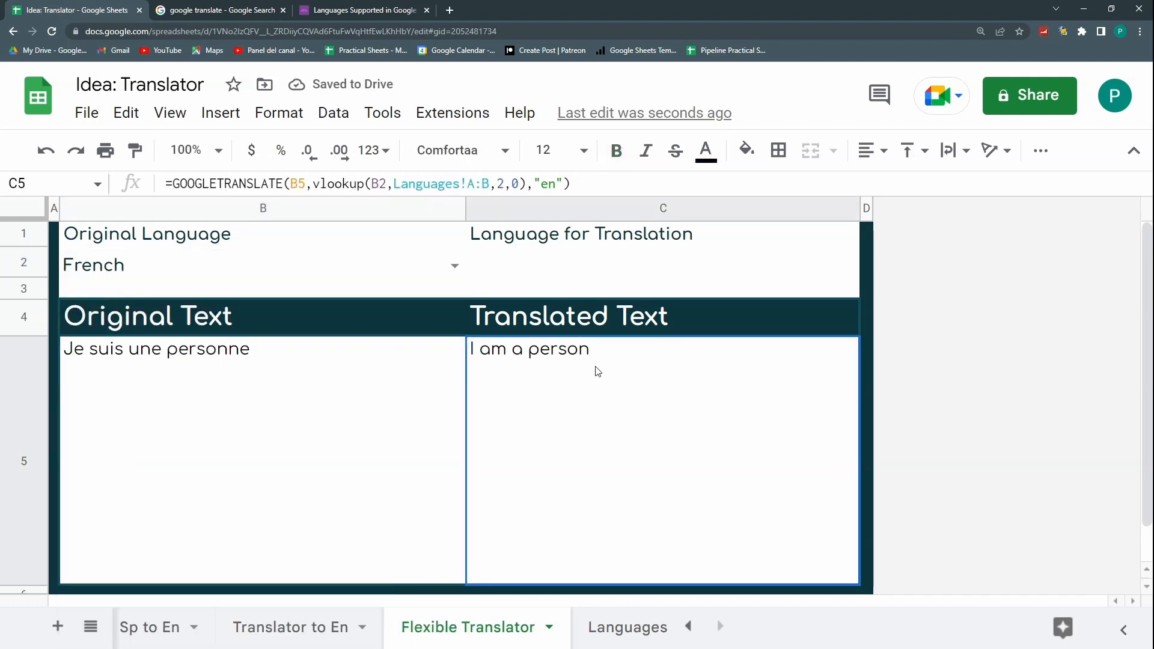
pyautogui.hotkey('ctrl', 'c')
pyautogui.click(570, 265)
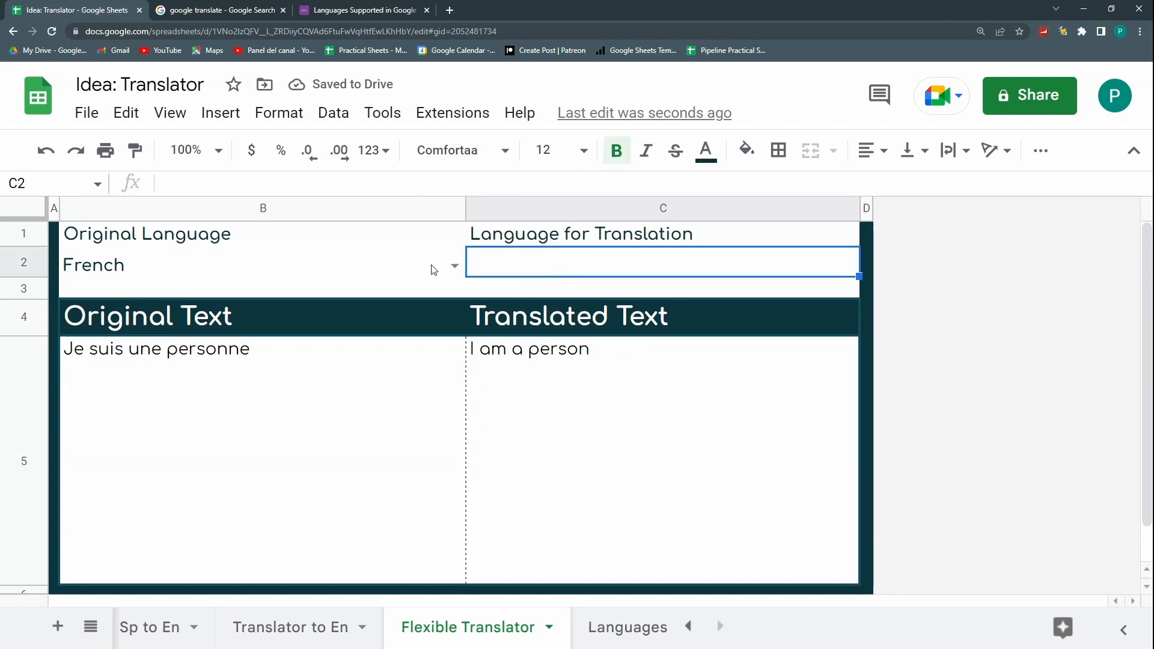
pyautogui.click(424, 271)
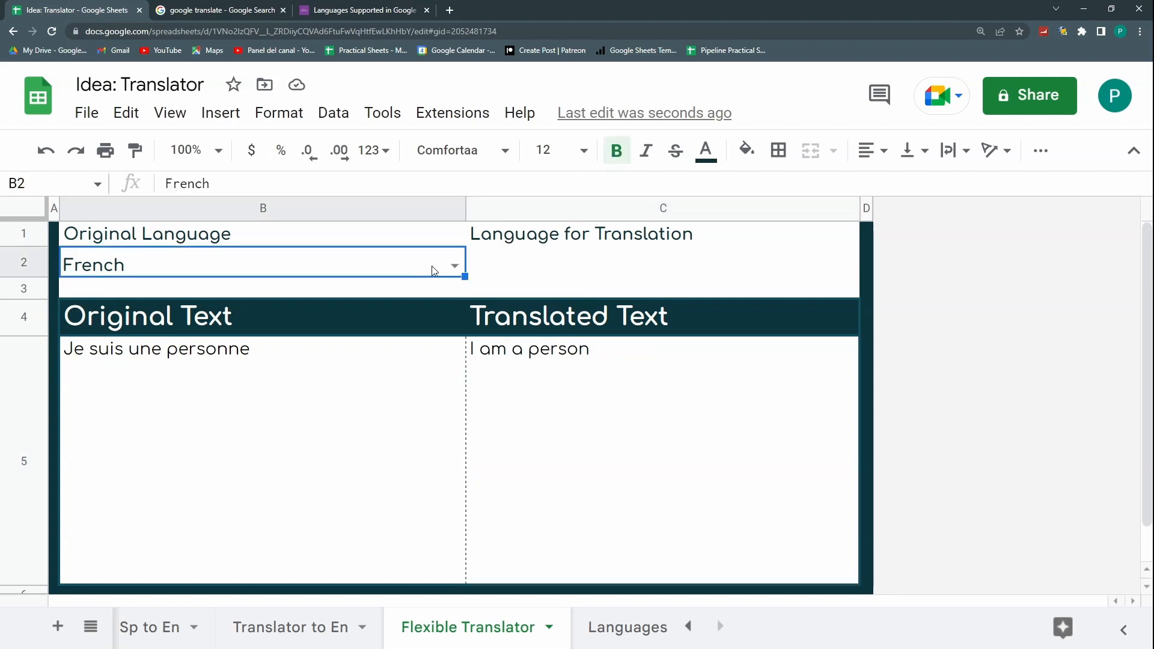
pyautogui.hotkey('ctrl', 'c')
pyautogui.click(582, 270)
pyautogui.hotkey('ctrl', 'v')
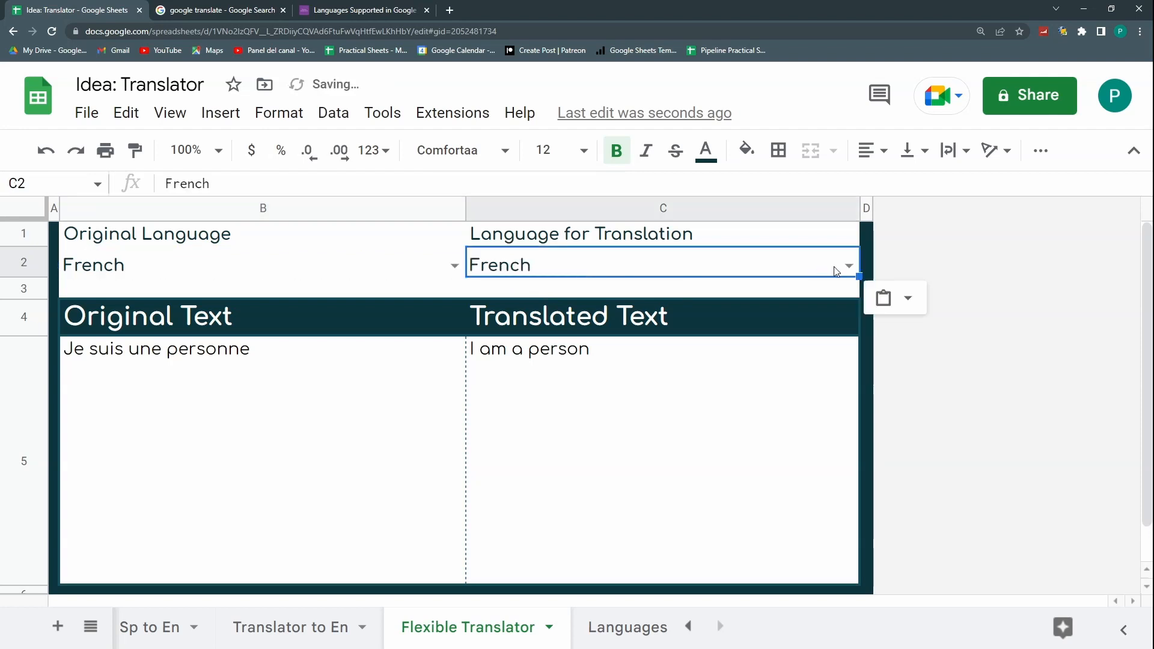
# Step: In the C5 formula, replace "en" with vlookup(C2,Languages!A:B,2,0) as the target language and enter the formula
pyautogui.click(625, 355)
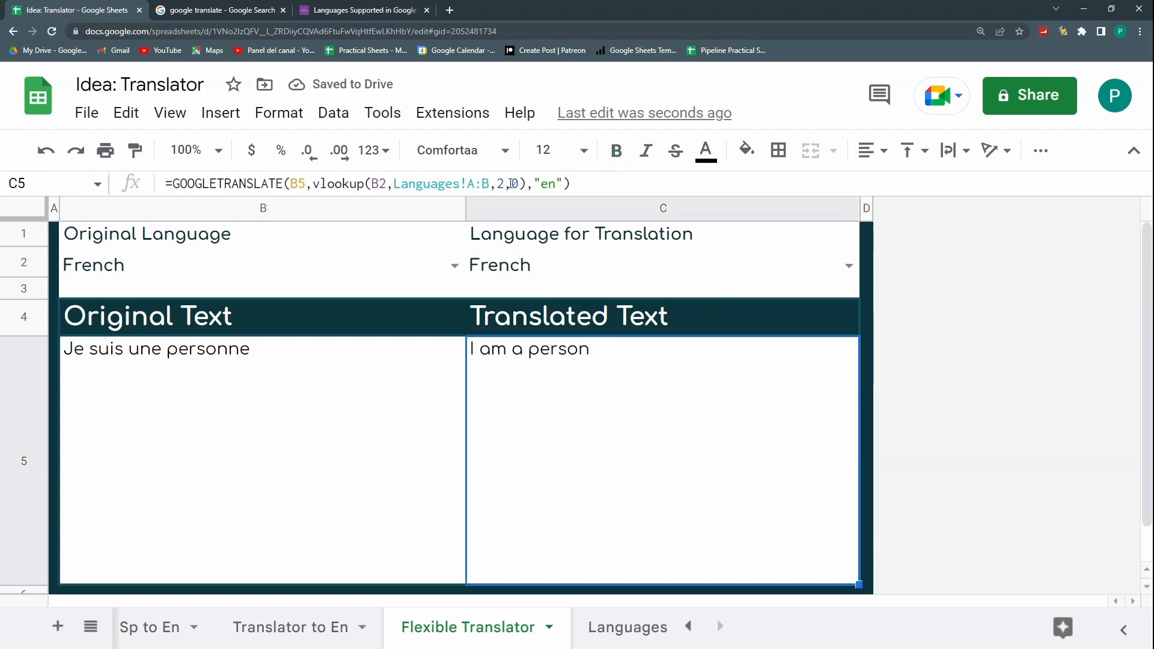
pyautogui.moveTo(524, 184); pyautogui.dragTo(313, 189)
pyautogui.moveTo(563, 184); pyautogui.dragTo(540, 187)
pyautogui.hotkey('ctrl', 'v')
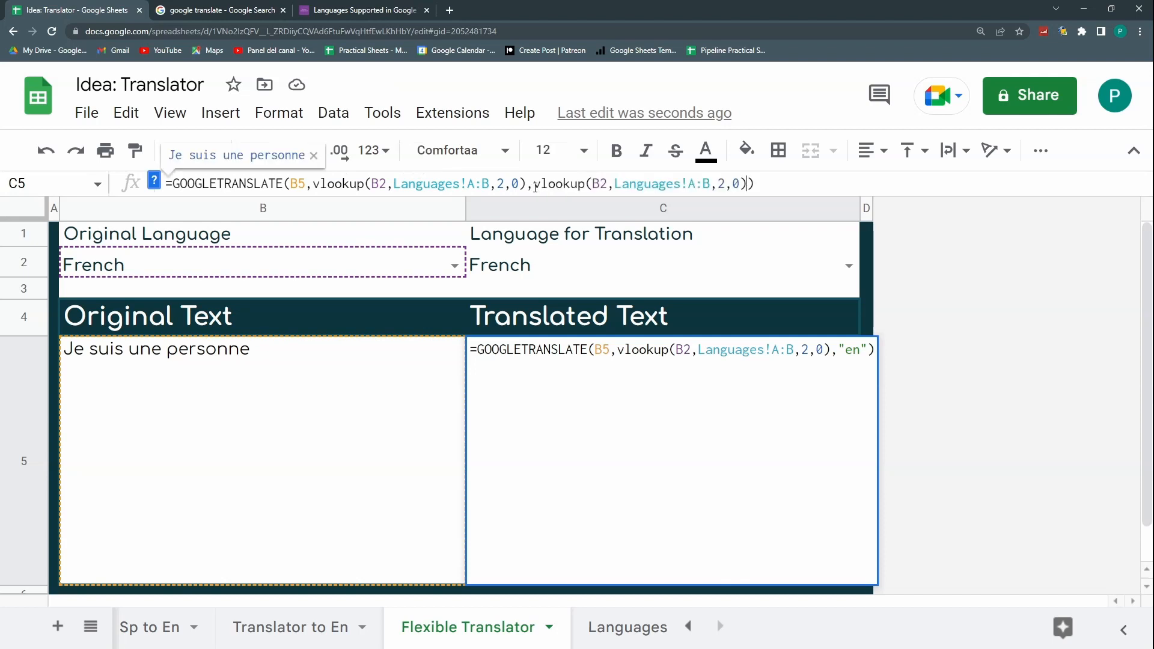
pyautogui.moveTo(599, 184); pyautogui.dragTo(594, 183)
pyautogui.write('C')
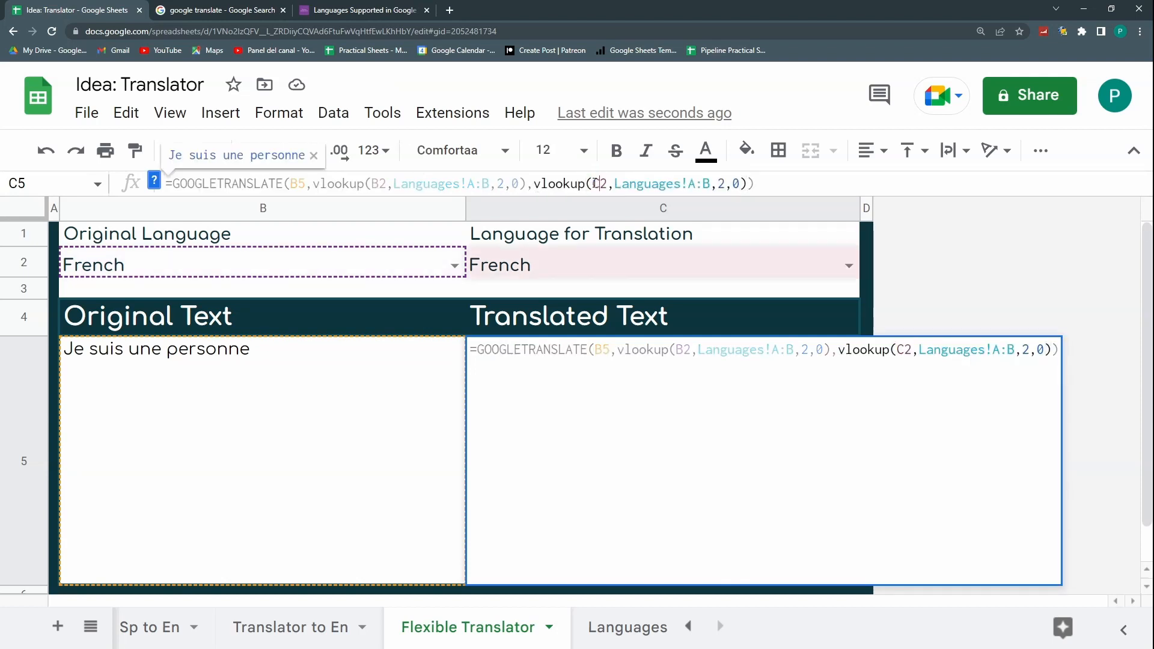
pyautogui.press('Return')
pyautogui.scroll(1, 682, 471)
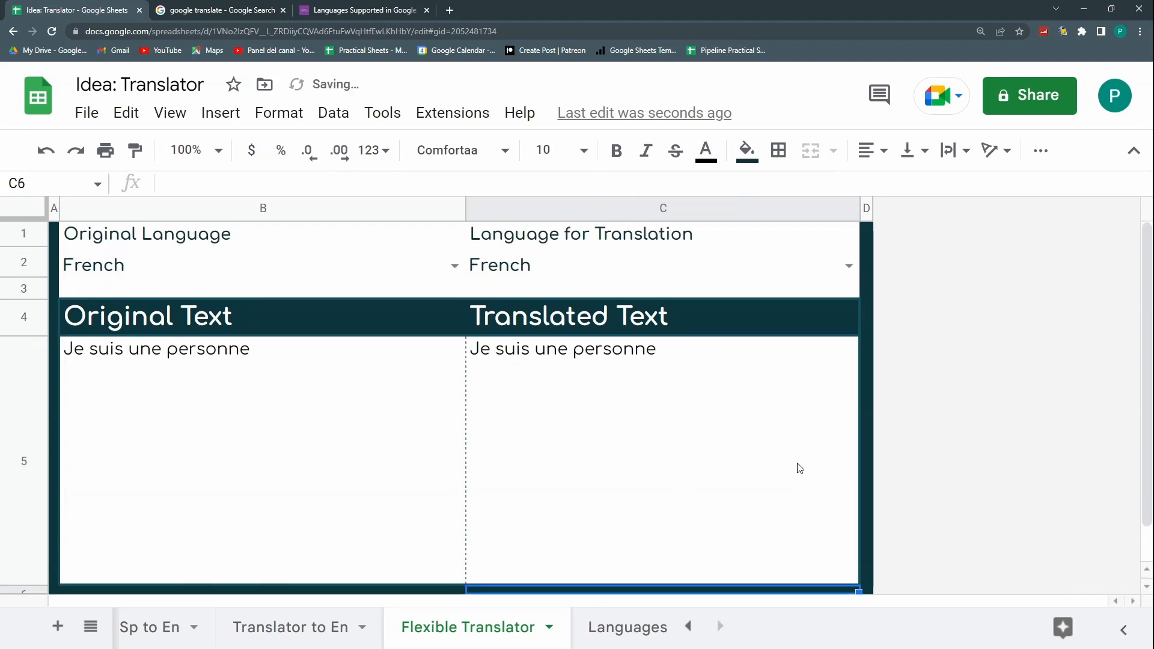
# Step: Choose Italian as the language for translation in C2 and check the translation in C5
pyautogui.click(849, 265)
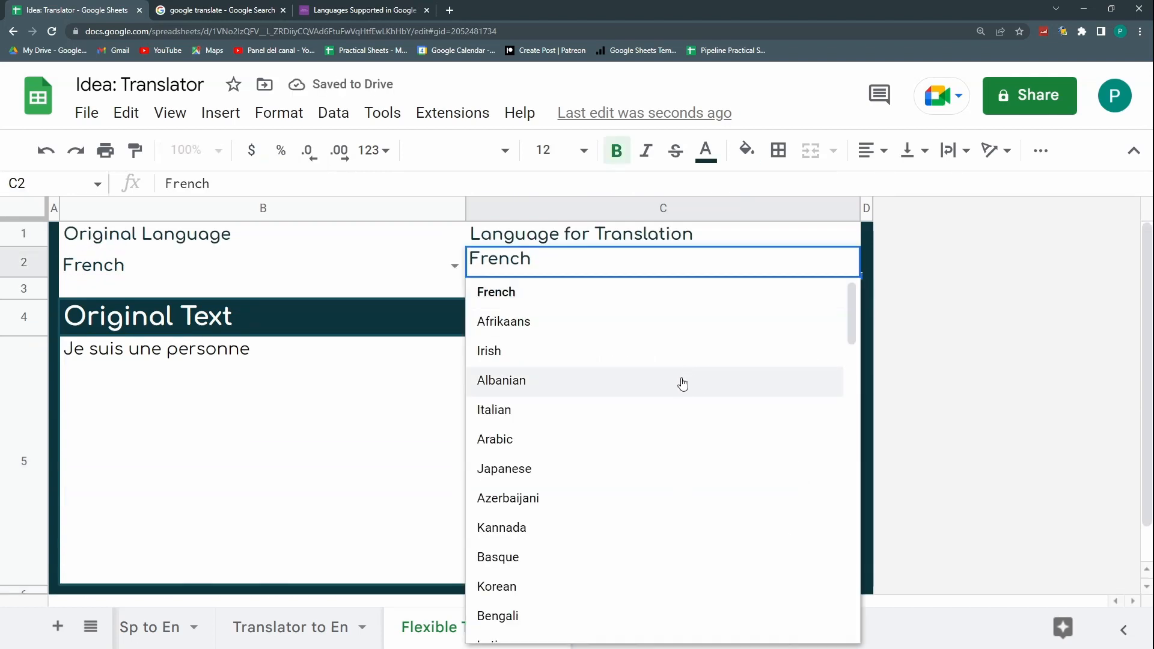
pyautogui.click(676, 403)
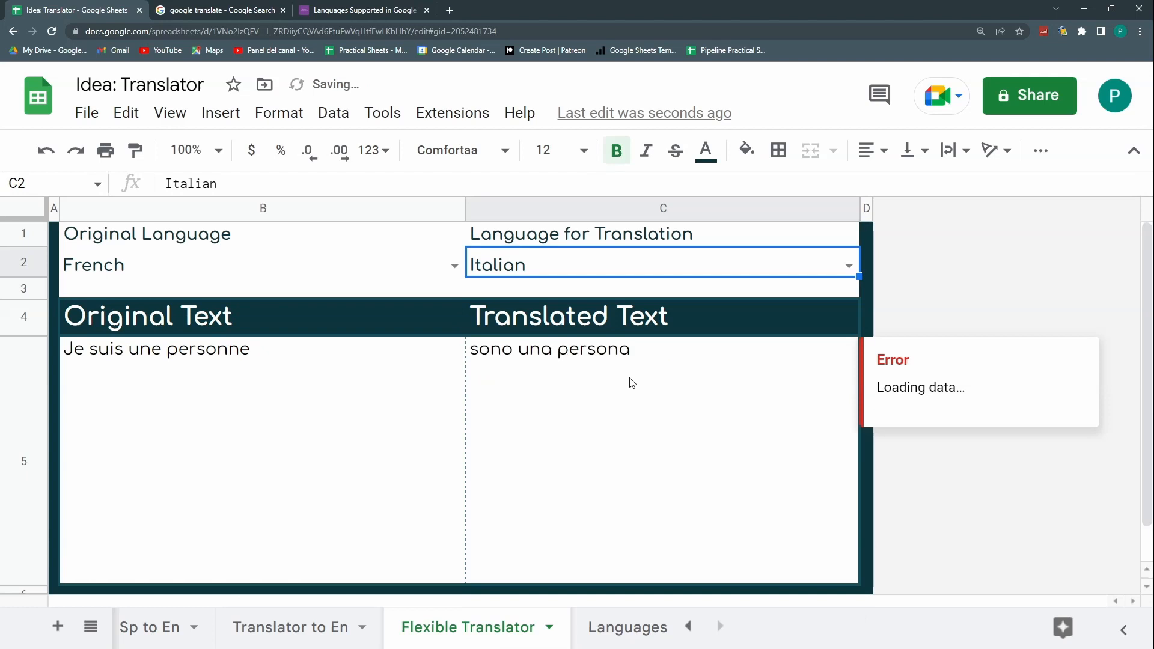
pyautogui.click(613, 365)
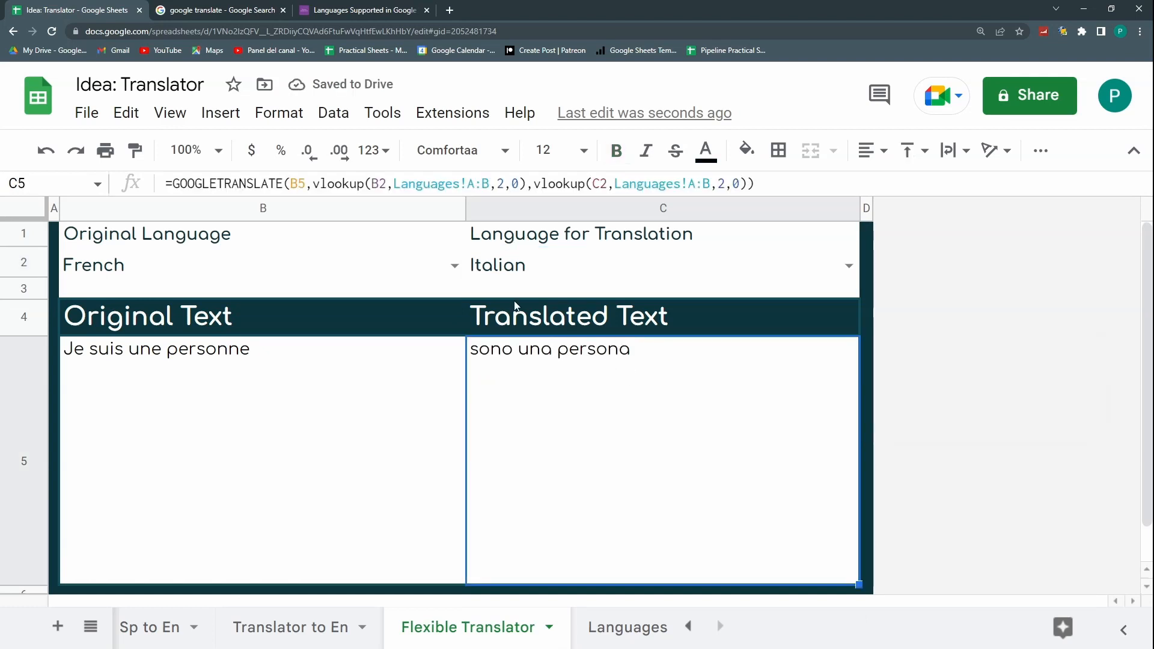
# Step: Give the language headings in B1:C1 the dark teal fill and white text
pyautogui.moveTo(236, 243); pyautogui.dragTo(505, 242)
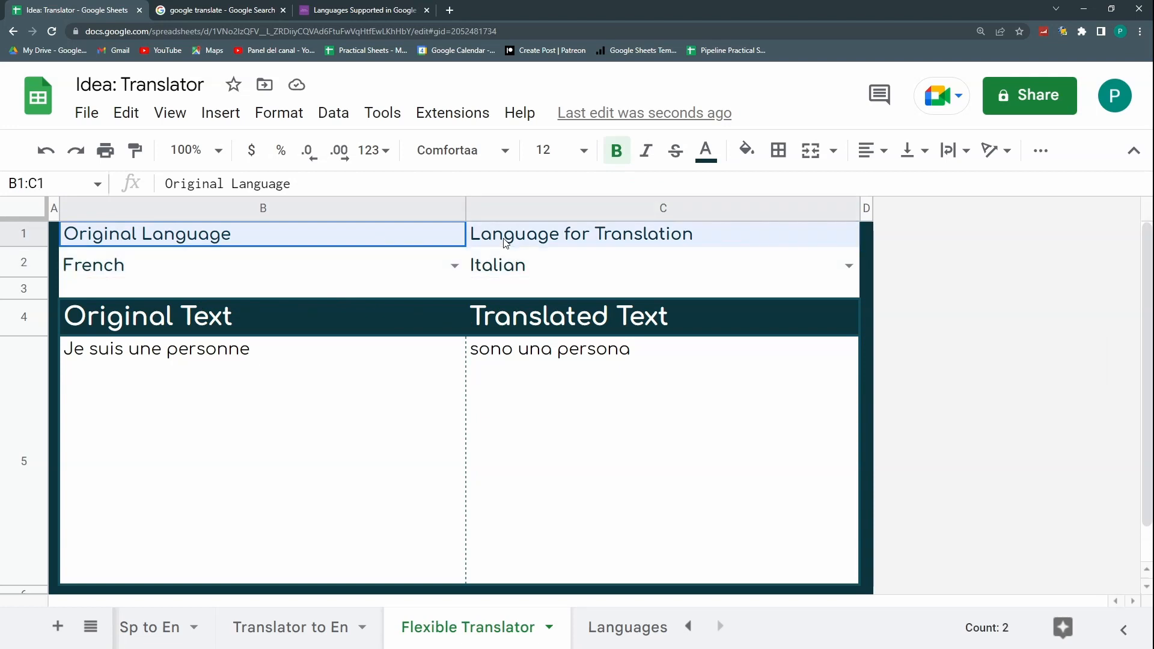
pyautogui.click(746, 151)
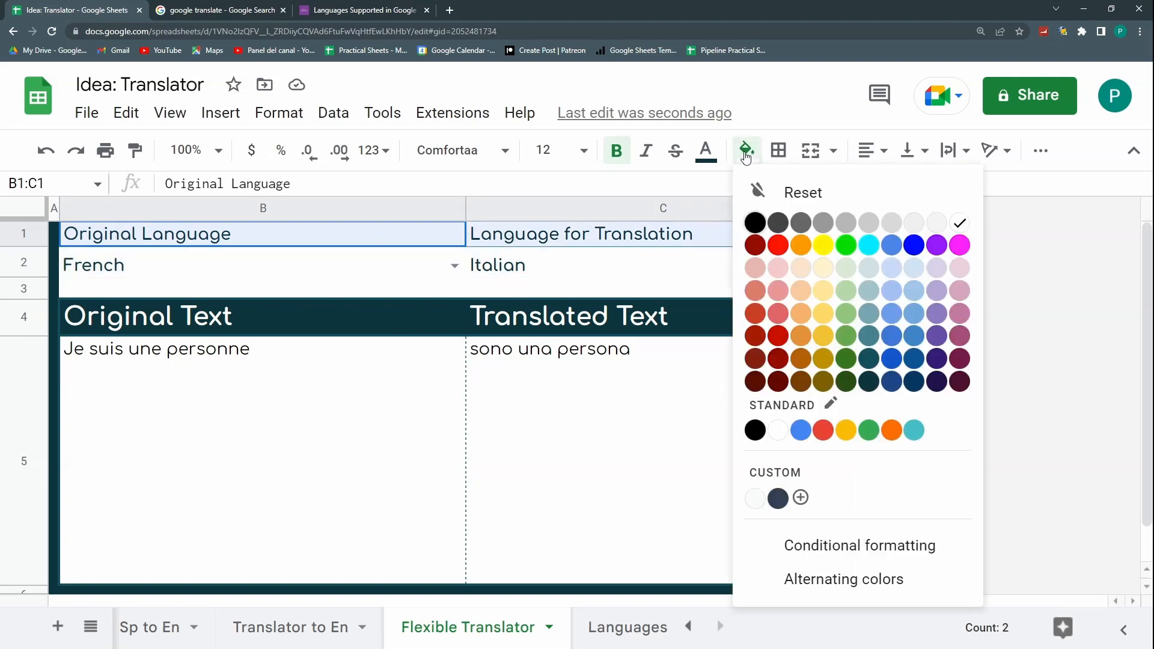
pyautogui.click(868, 382)
pyautogui.click(707, 151)
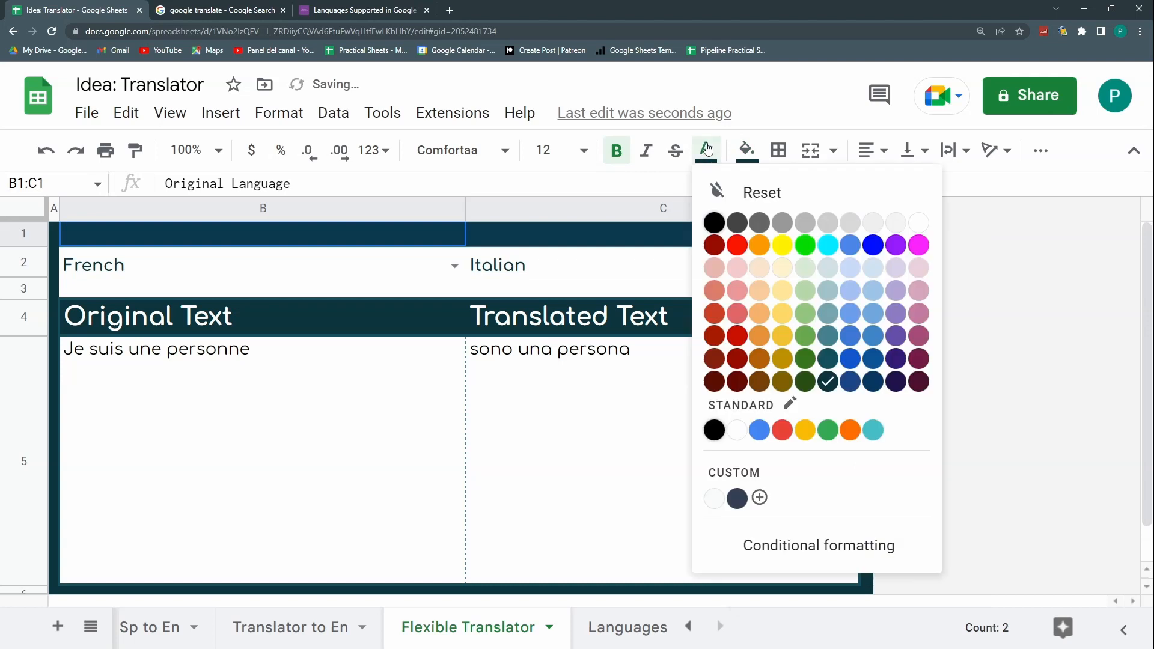
pyautogui.click(919, 223)
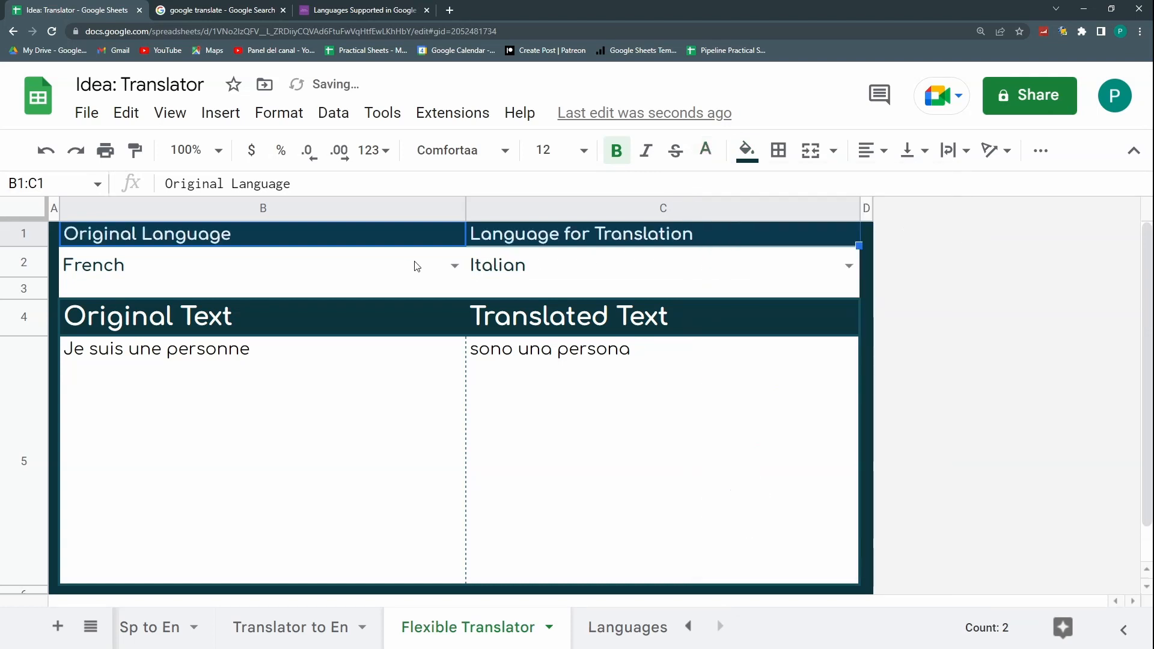
# Step: Fill row 3 with the same dark teal and slightly reduce the height of row 2
pyautogui.click(39, 290)
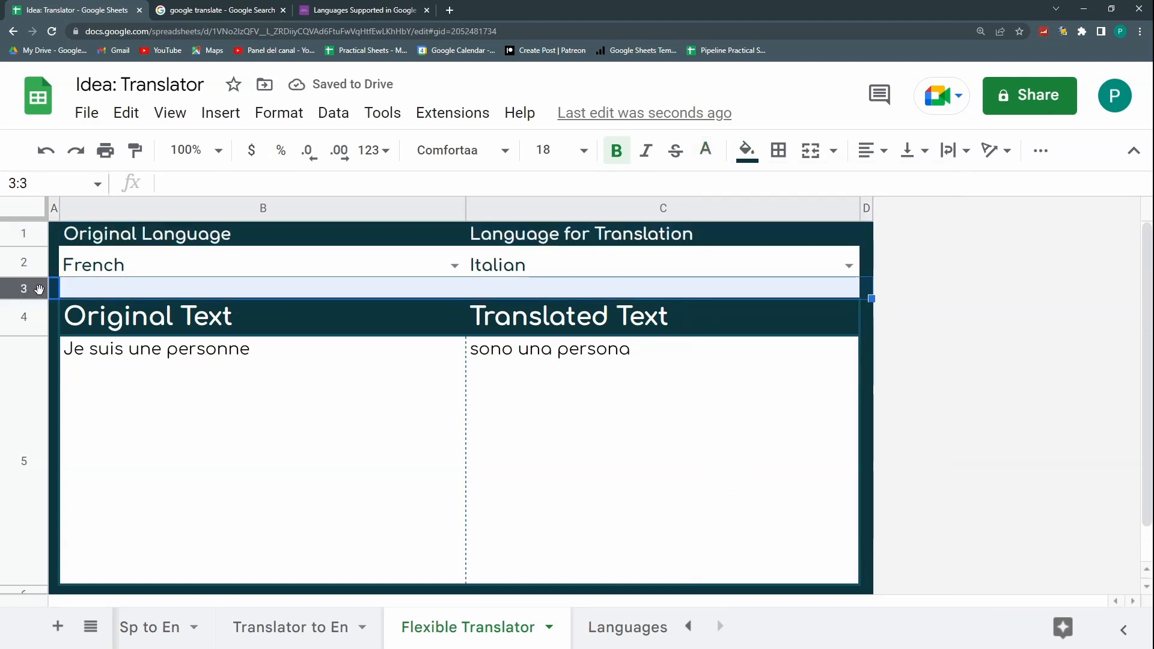
pyautogui.click(747, 150)
pyautogui.click(872, 379)
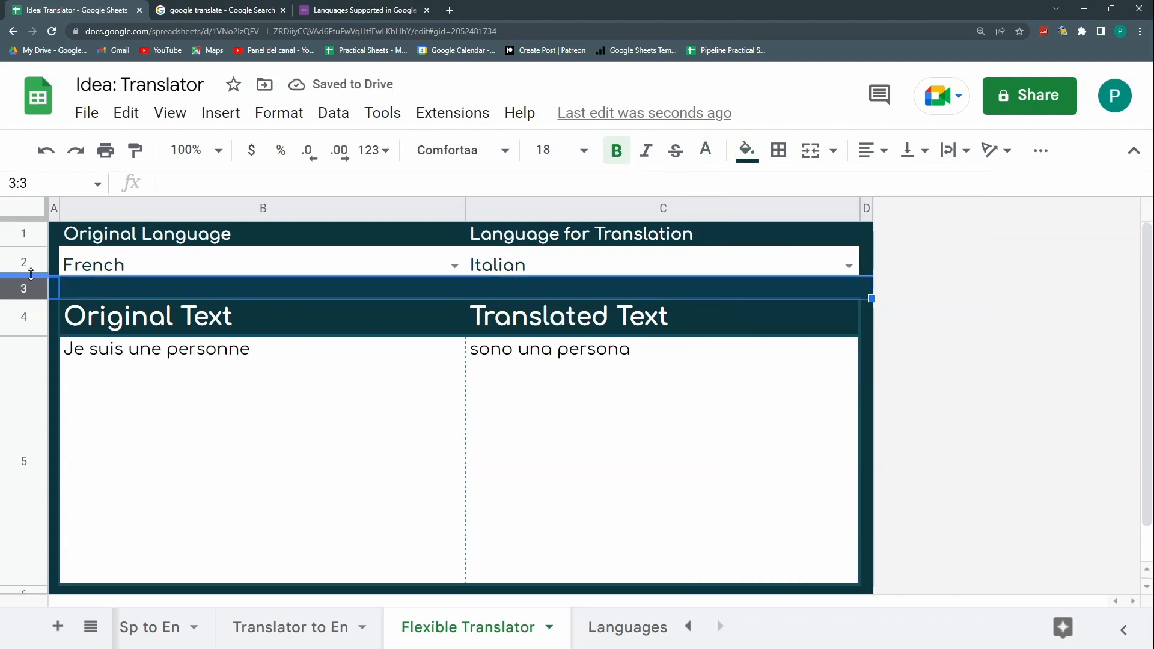
pyautogui.moveTo(31, 275); pyautogui.dragTo(32, 268)
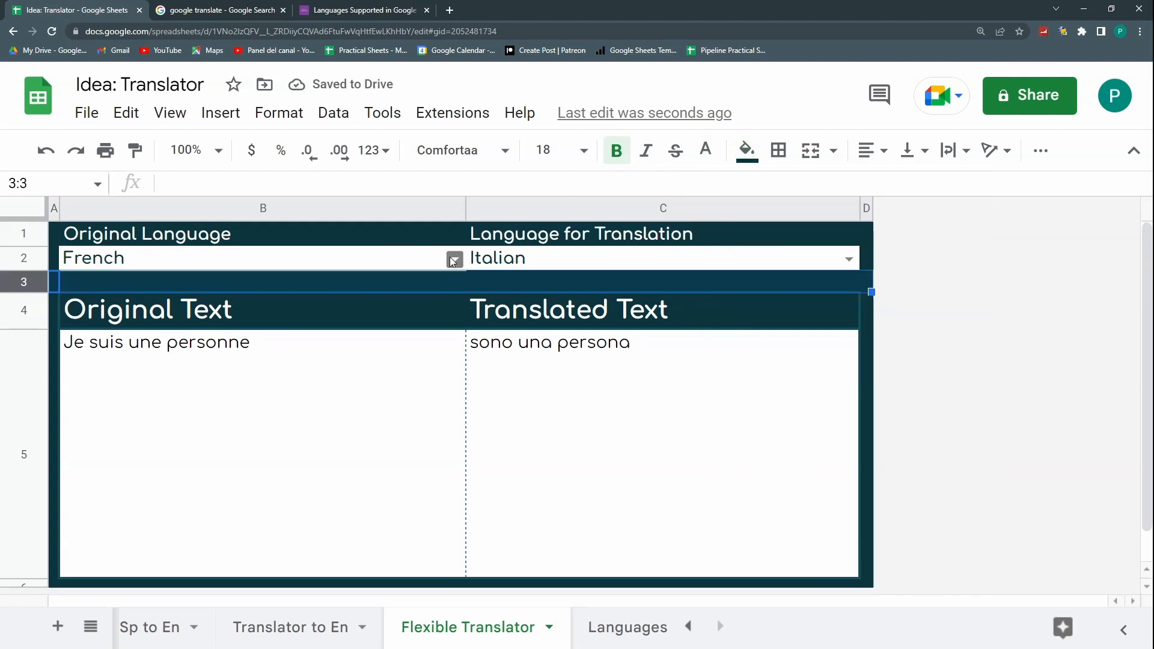
# Step: Insert one column to the right of column B
pyautogui.click(433, 208)
pyautogui.rightClick(350, 211)
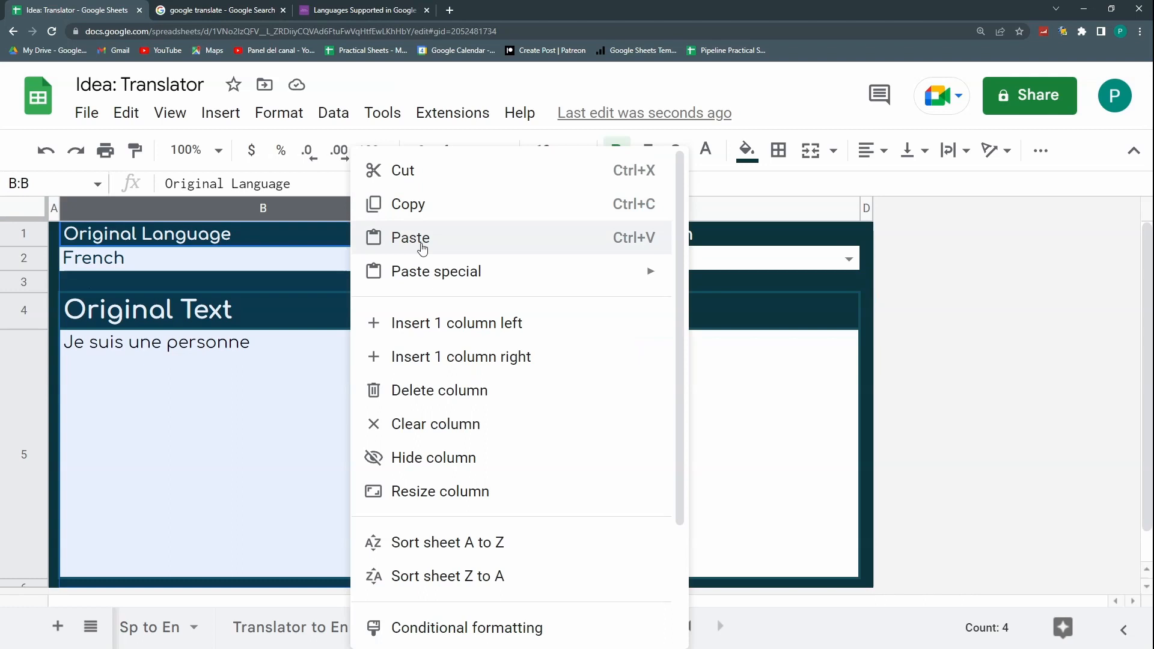
pyautogui.click(474, 359)
pyautogui.click(425, 318)
pyautogui.moveTo(388, 367); pyautogui.dragTo(529, 369)
pyautogui.click(531, 366)
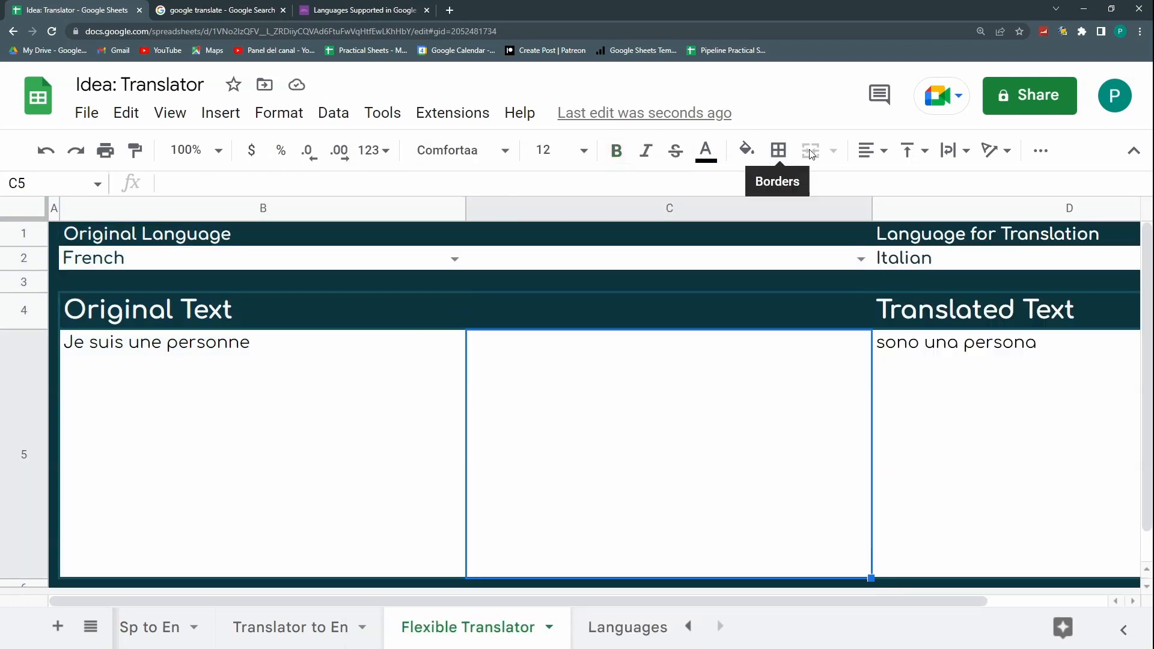
# Step: Merge B5:C5 into one original-text cell and narrow columns B and C, leaving B just wide enough for the language dropdown
pyautogui.moveTo(337, 417); pyautogui.dragTo(629, 416)
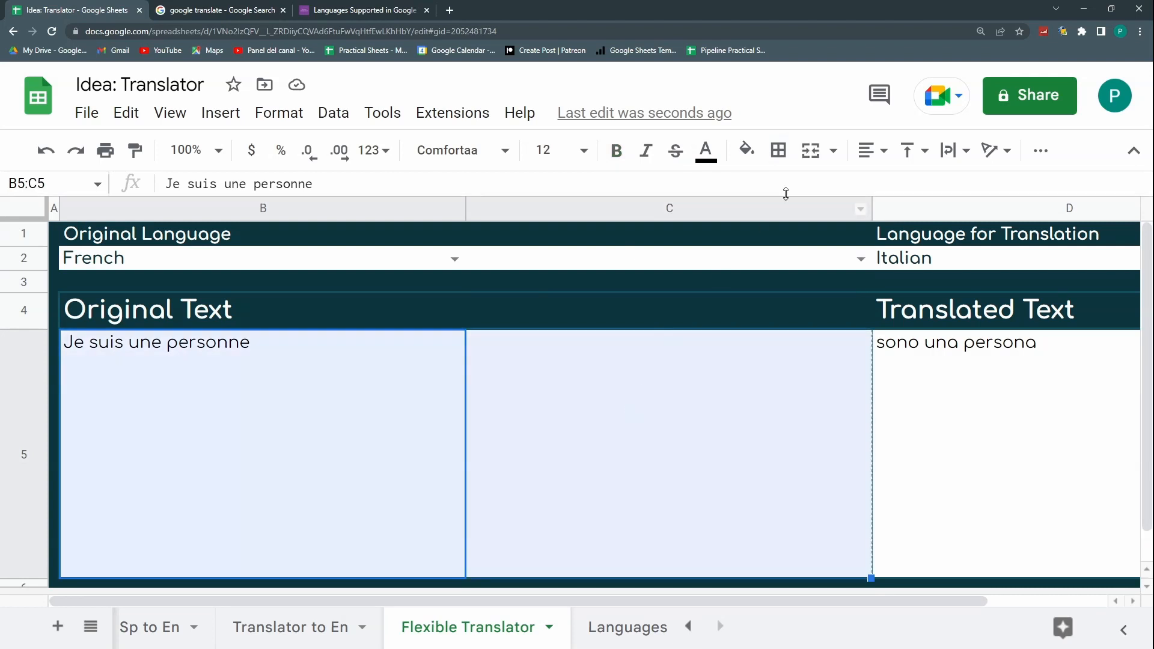
pyautogui.click(811, 151)
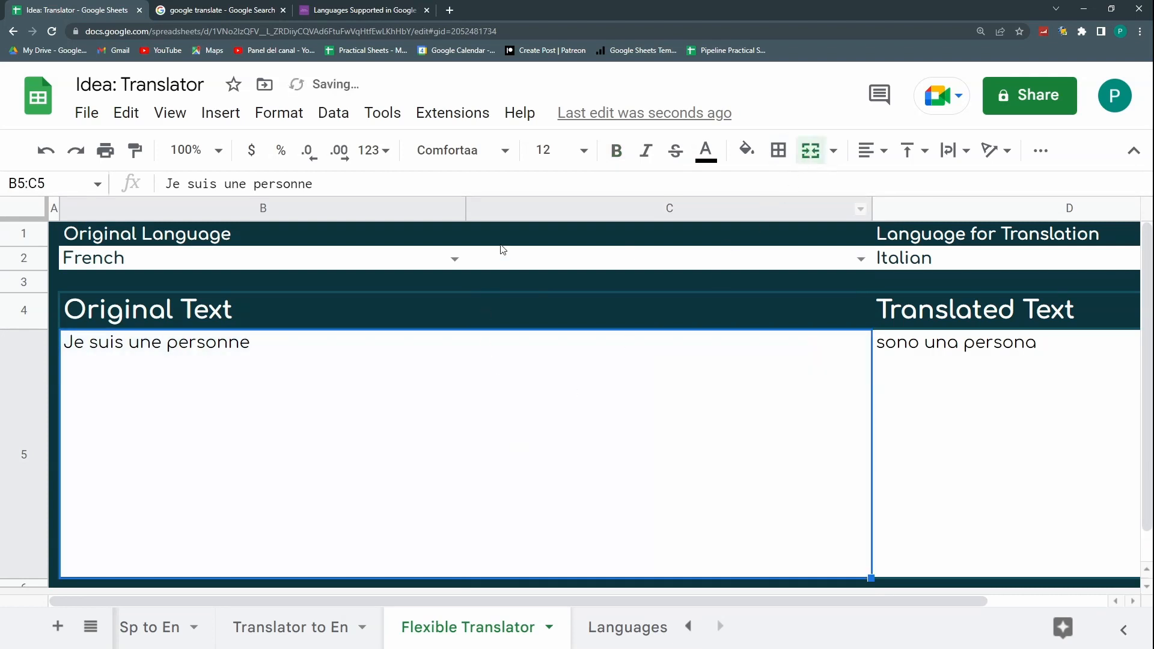
pyautogui.moveTo(466, 208); pyautogui.dragTo(183, 217)
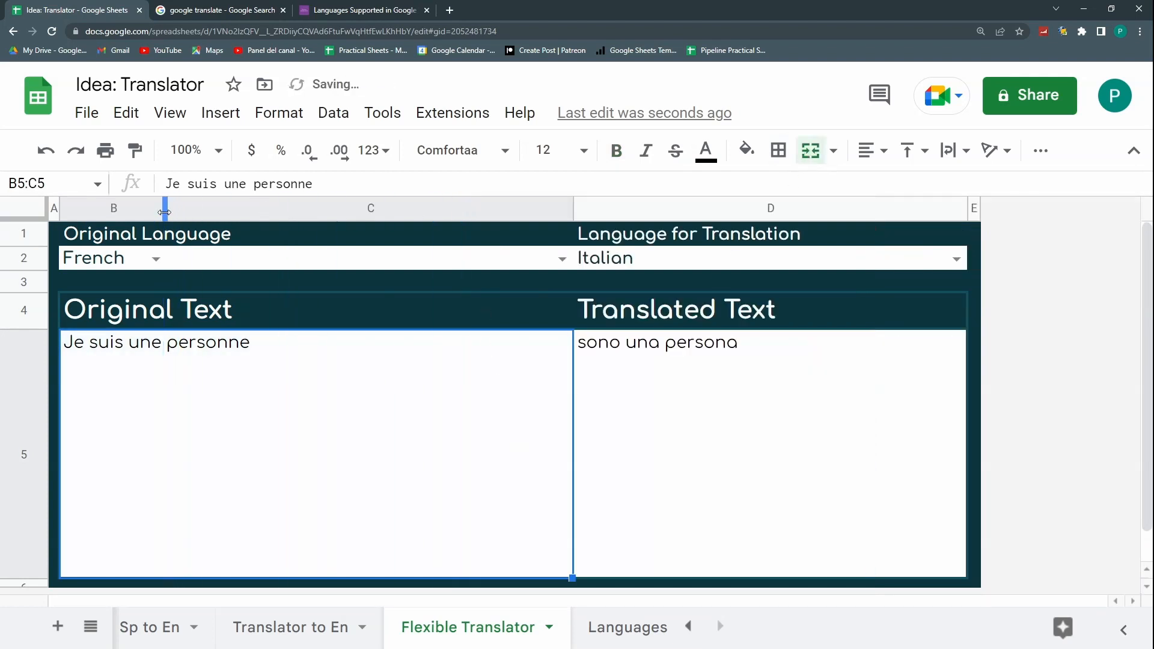
pyautogui.moveTo(567, 210); pyautogui.dragTo(436, 210)
# Step: Remove the data validation from the empty cell C2
pyautogui.rightClick(299, 262)
pyautogui.moveTo(302, 266)
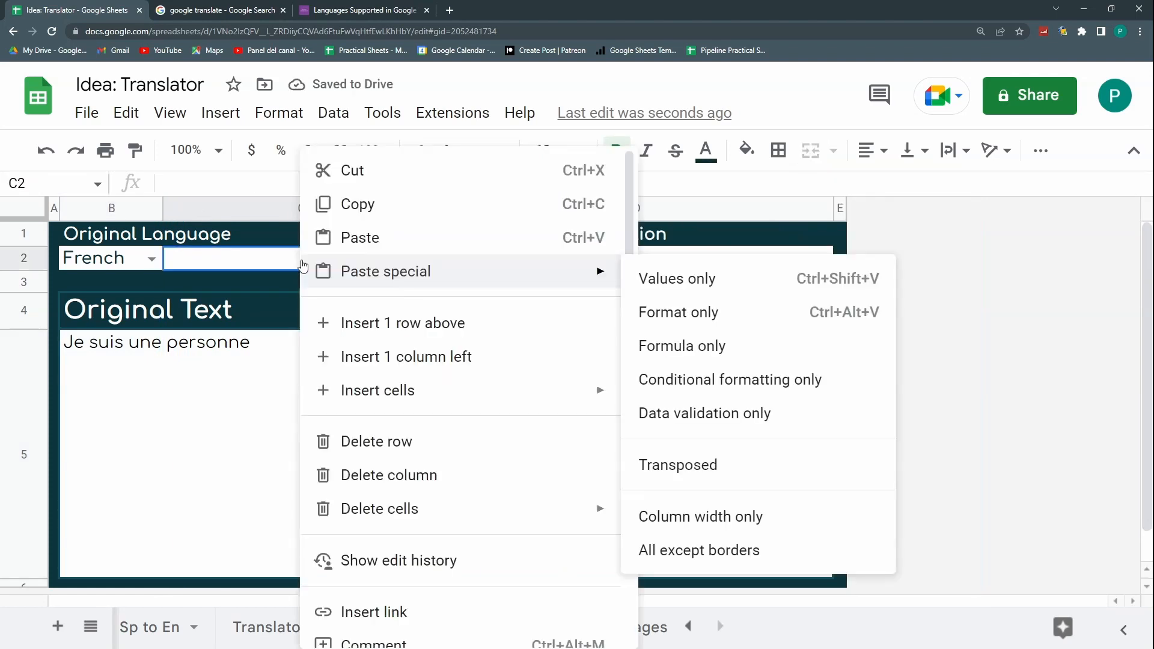
pyautogui.click(245, 270)
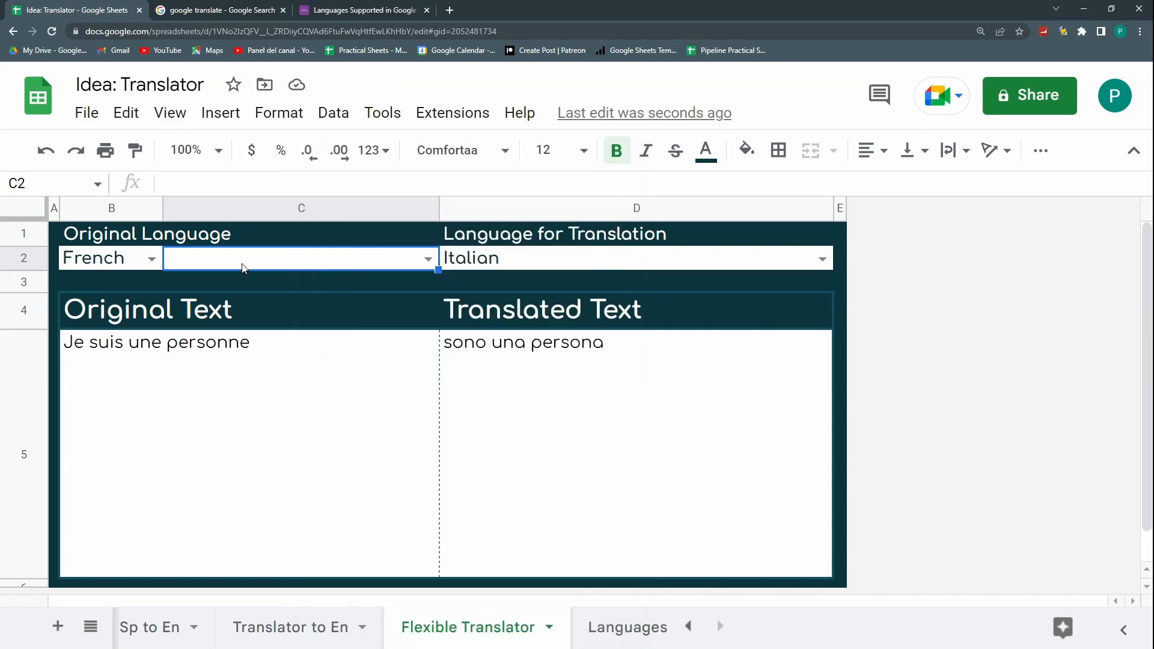
pyautogui.click(334, 112)
pyautogui.click(486, 542)
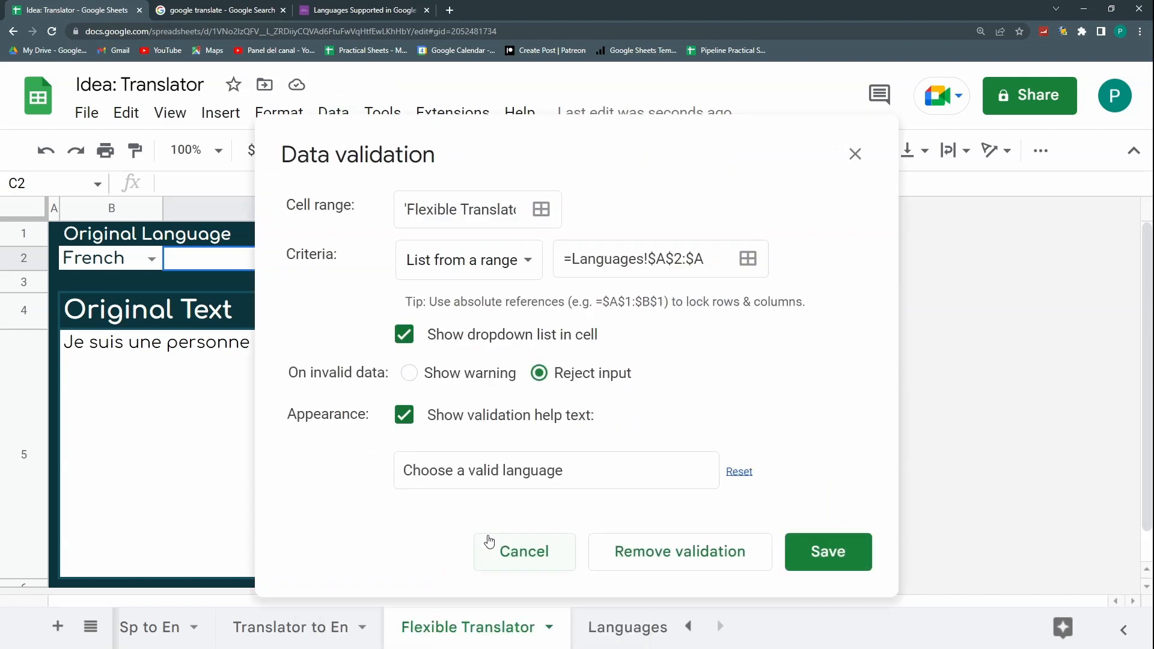
pyautogui.click(688, 551)
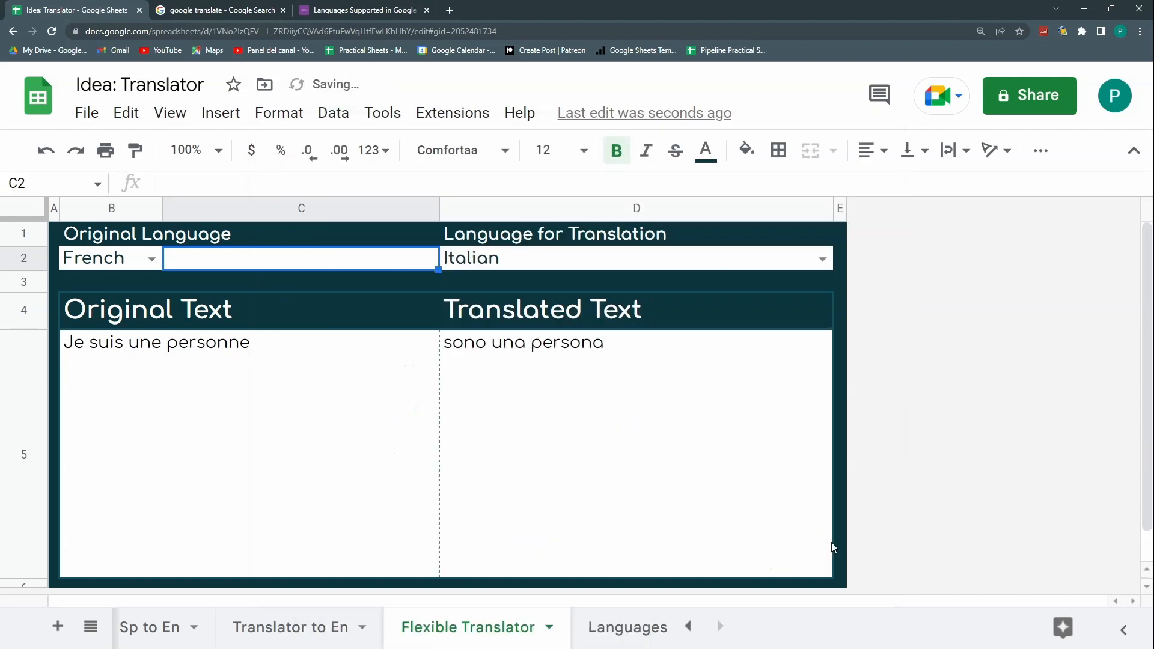
# Step: Copy the dark teal formatting of C1 onto C2 with the format painter
pyautogui.click(134, 150)
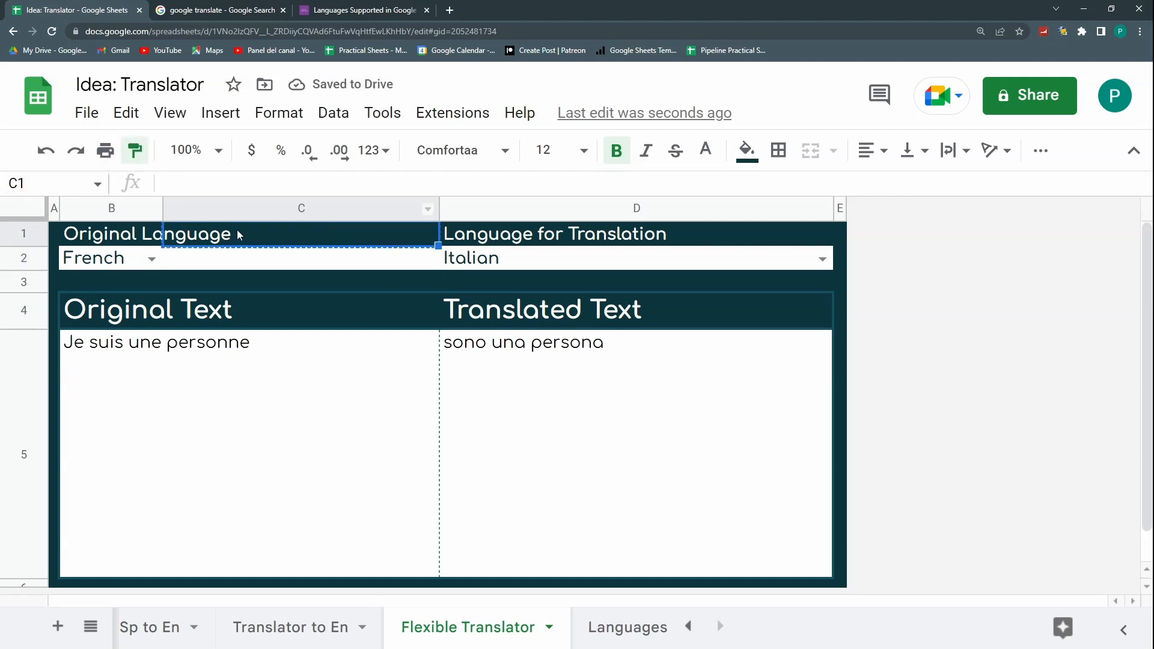
pyautogui.click(244, 256)
pyautogui.click(249, 288)
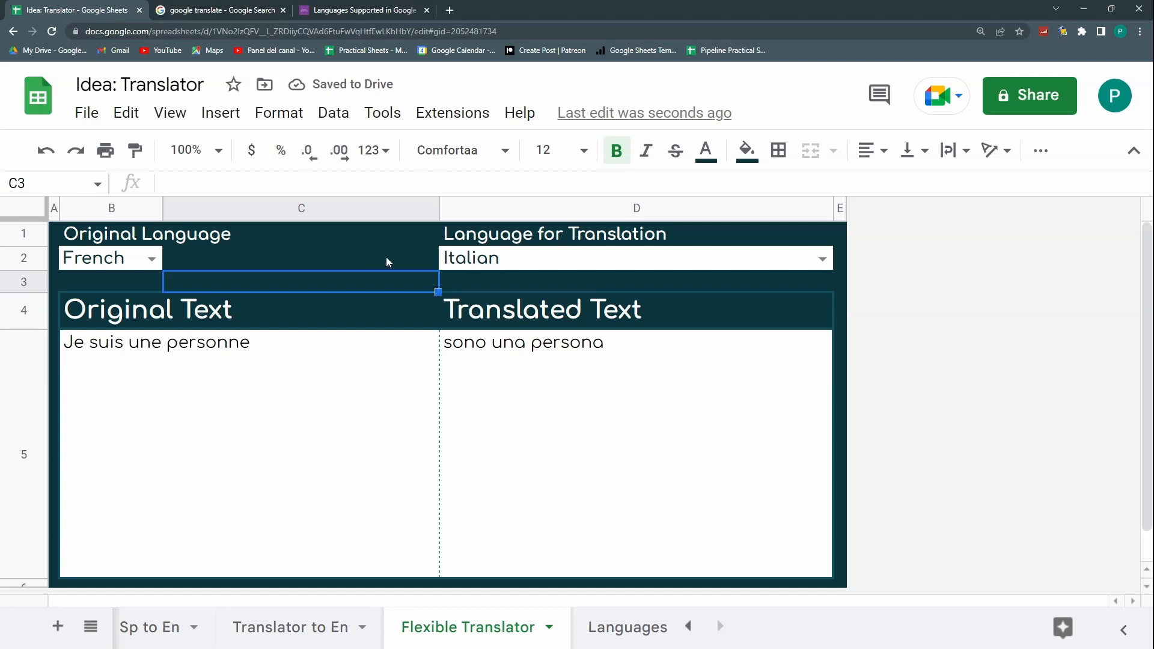
# Step: Insert one column to the right of column D
pyautogui.click(568, 260)
pyautogui.click(700, 207)
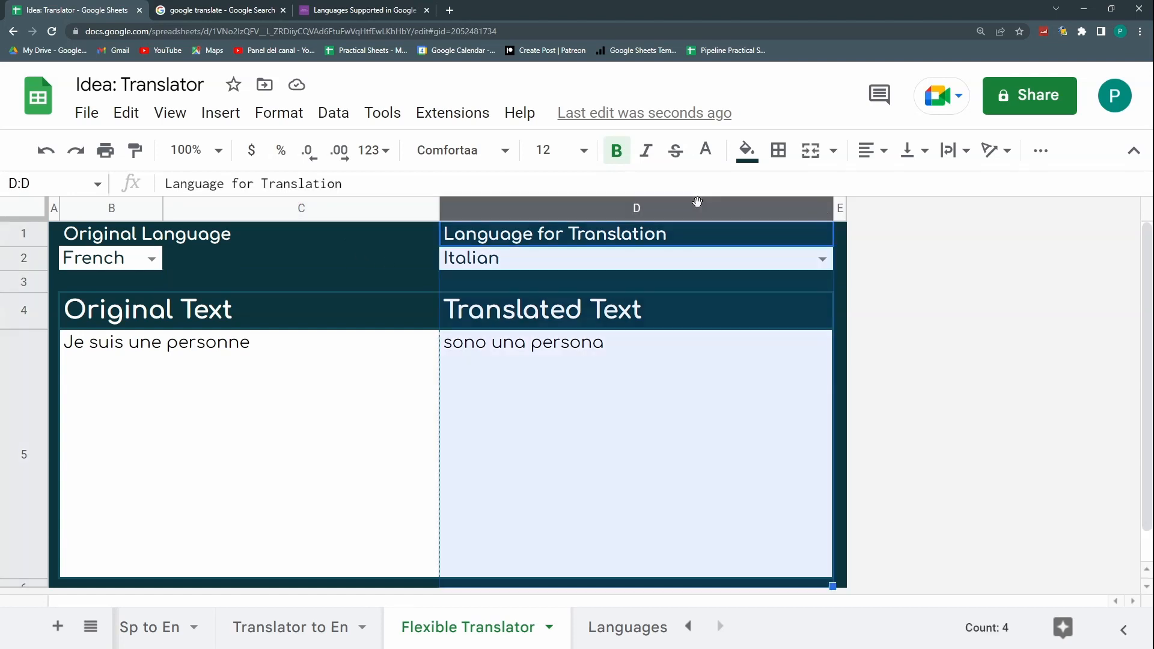
pyautogui.rightClick(698, 204)
pyautogui.click(889, 356)
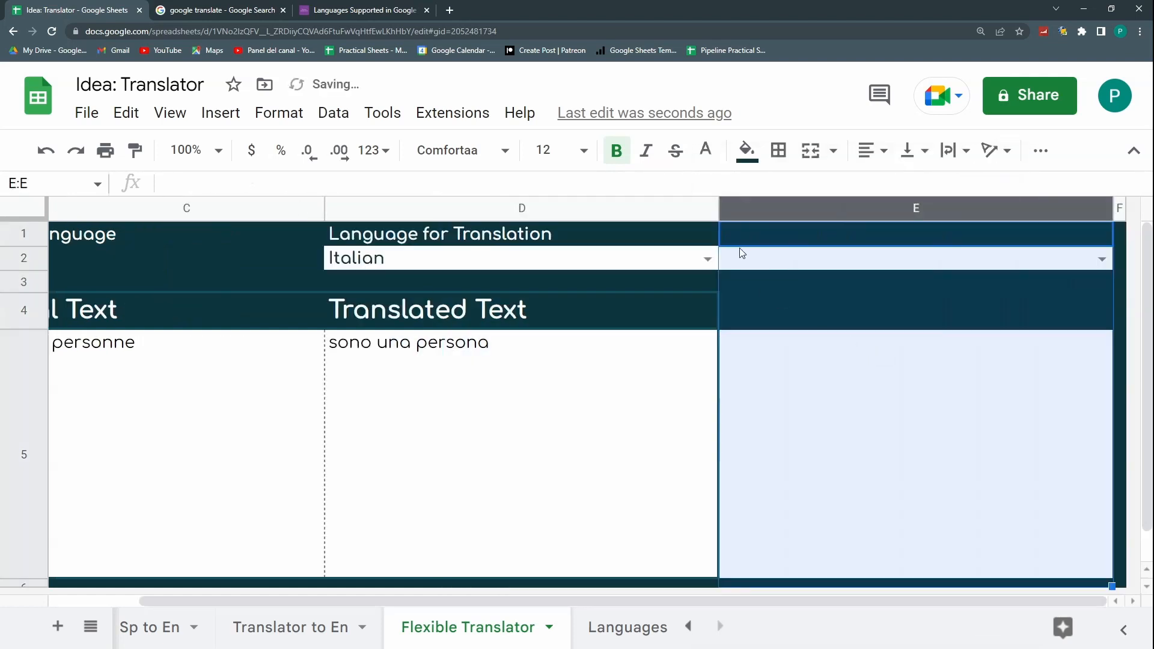
# Step: Copy the dark formatting of C2 onto E2 and remove the data validation from E2
pyautogui.click(205, 259)
pyautogui.click(126, 145)
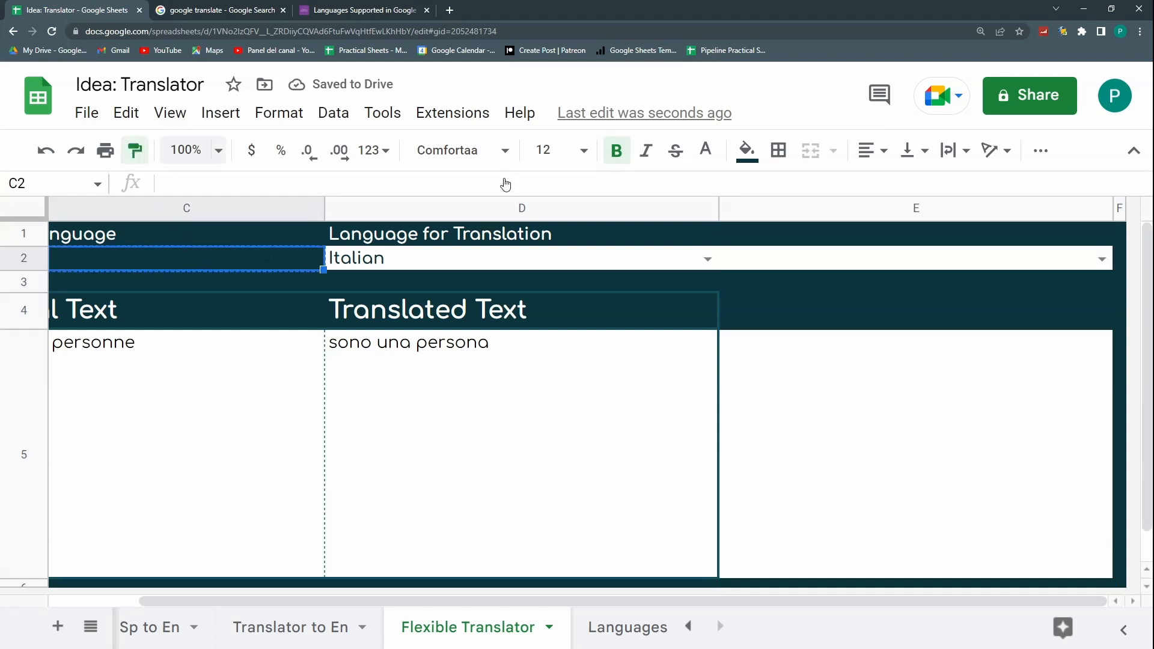
pyautogui.click(833, 260)
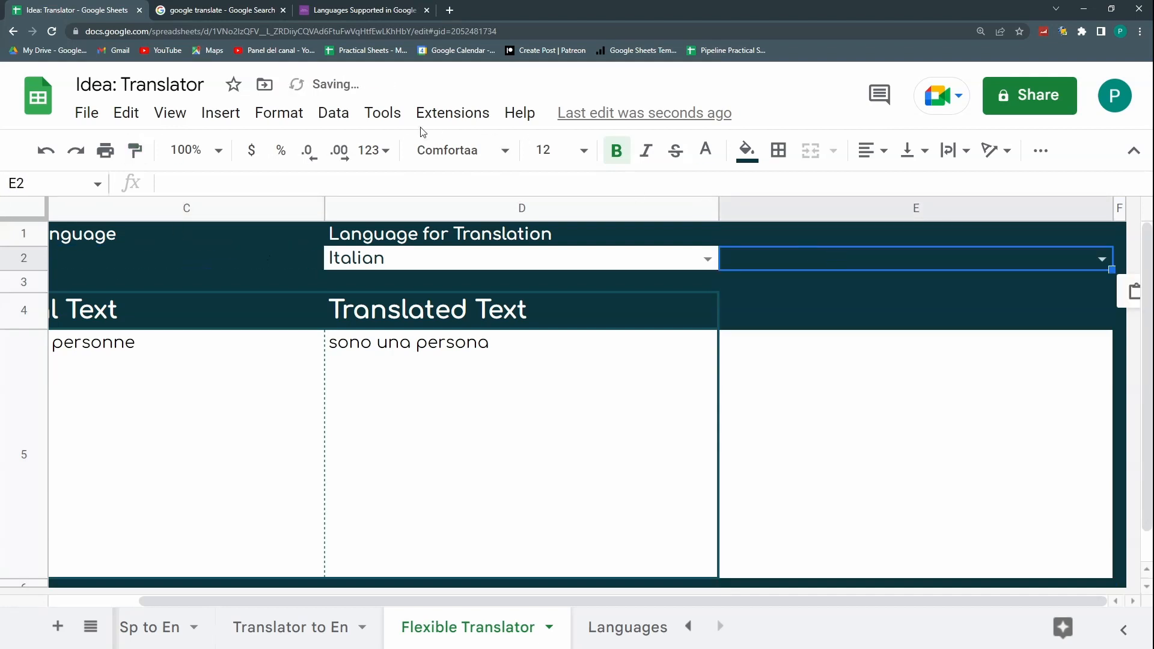
pyautogui.click(337, 116)
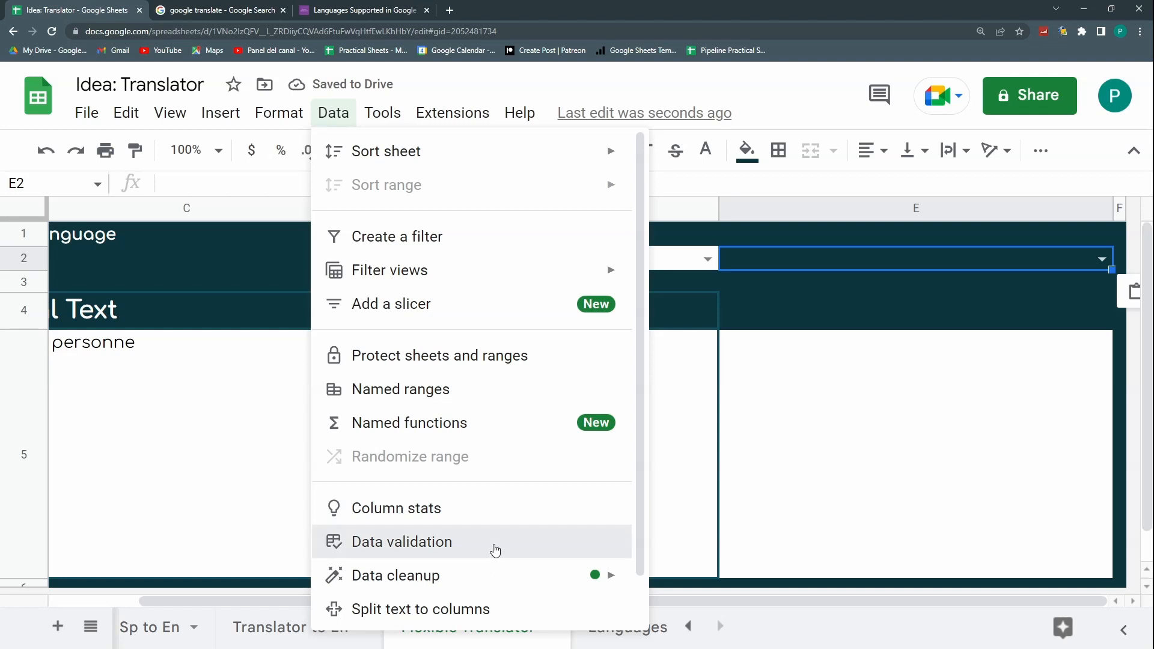
pyautogui.click(495, 544)
pyautogui.click(687, 557)
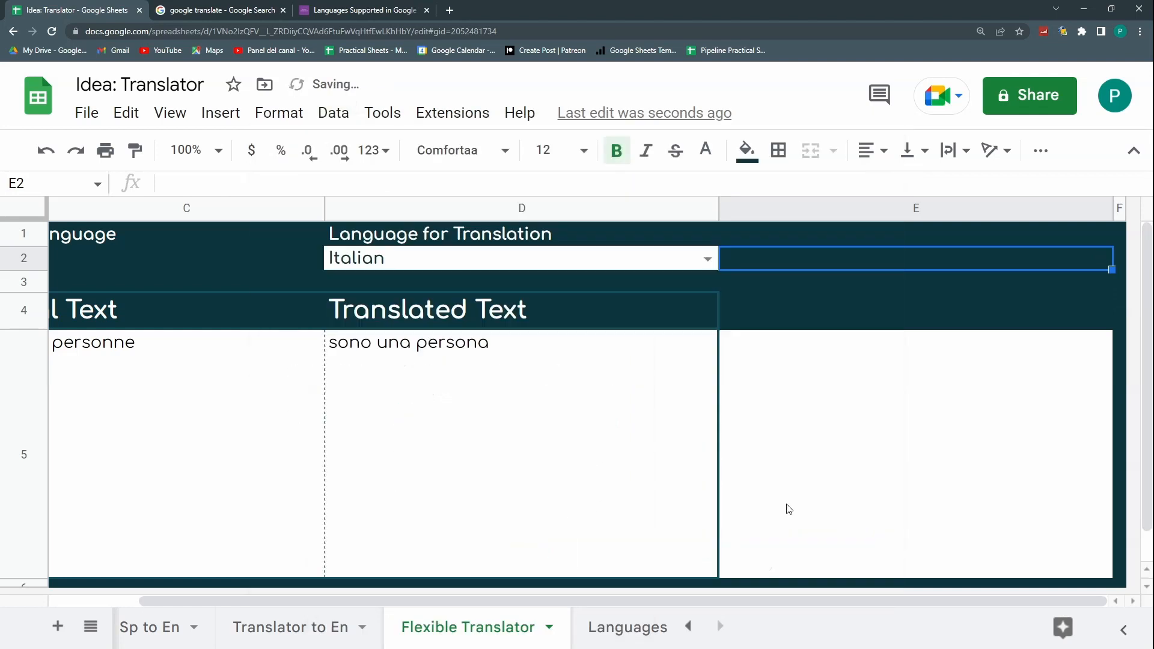
# Step: Narrow column D to roughly the width of column B and merge the translated text cells D5:E5
pyautogui.moveTo(717, 208); pyautogui.dragTo(424, 208)
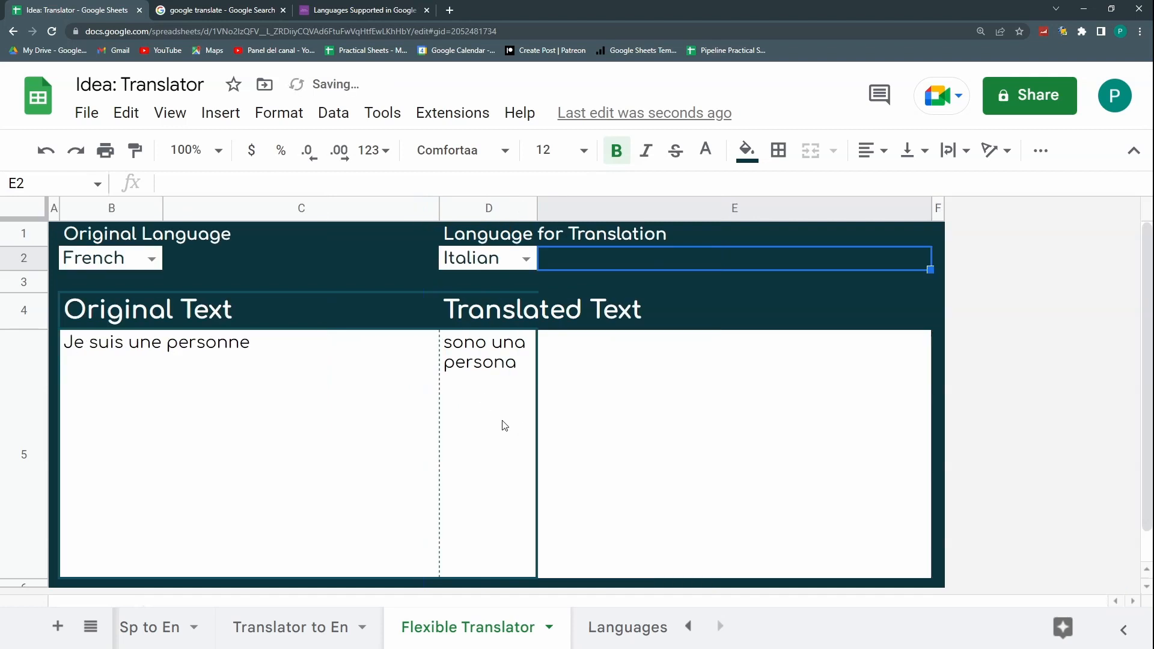
pyautogui.moveTo(505, 425); pyautogui.dragTo(590, 410)
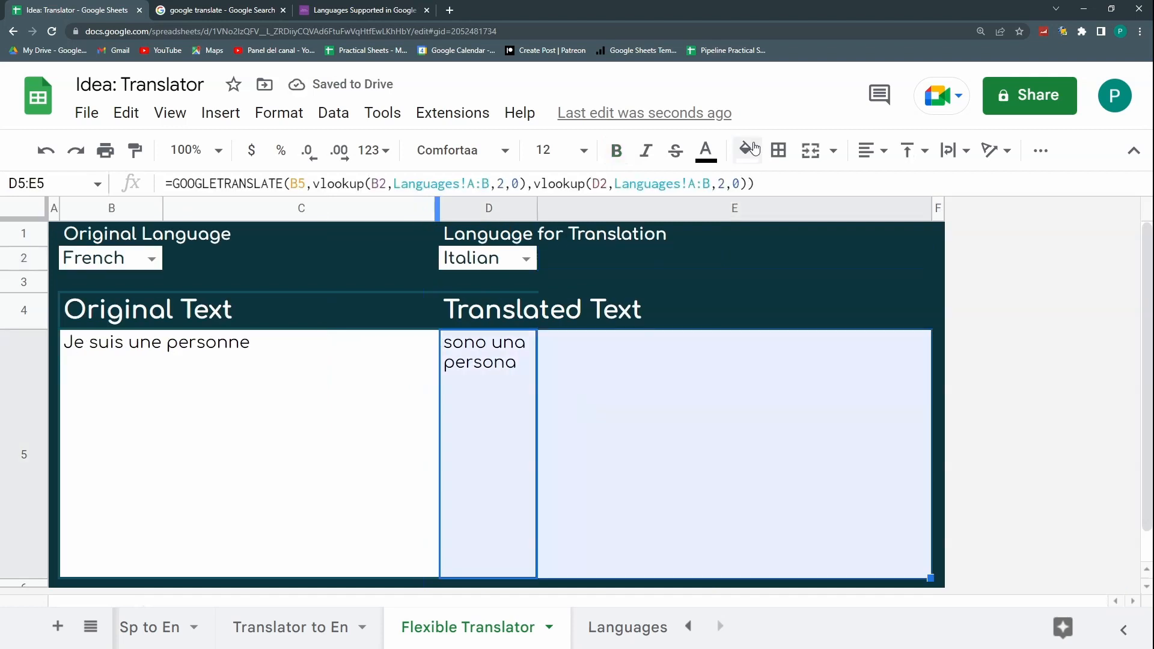
pyautogui.click(811, 150)
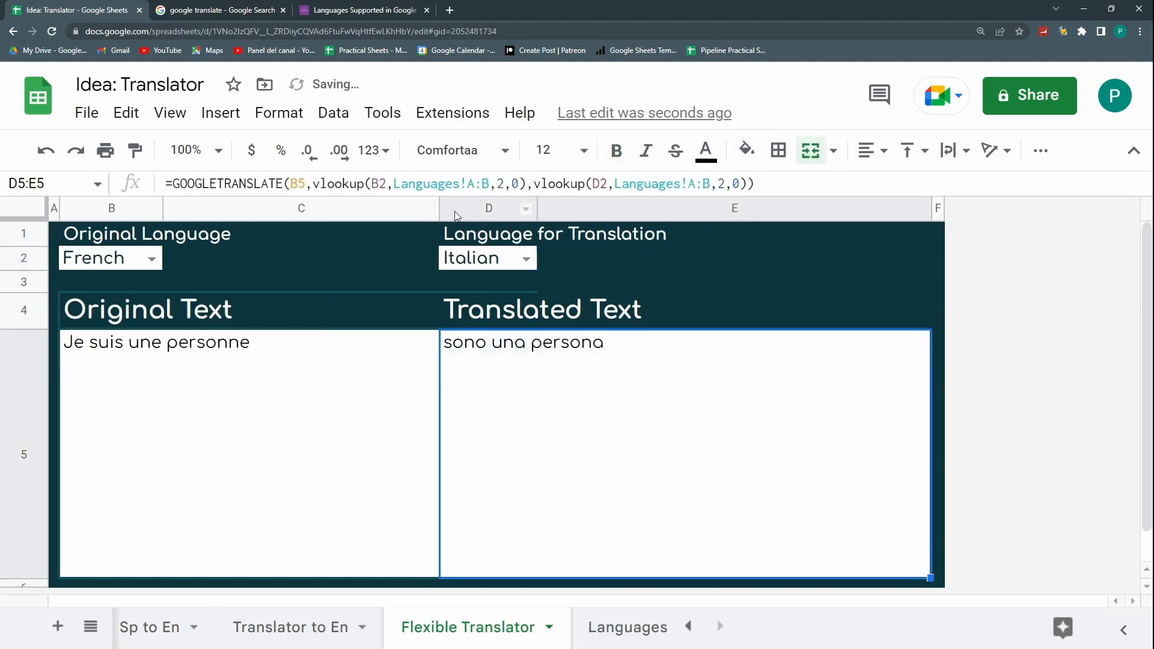
# Step: Insert one column to the right of column C and narrow it into a thin spacer between the two text areas
pyautogui.click(406, 208)
pyautogui.rightClick(406, 208)
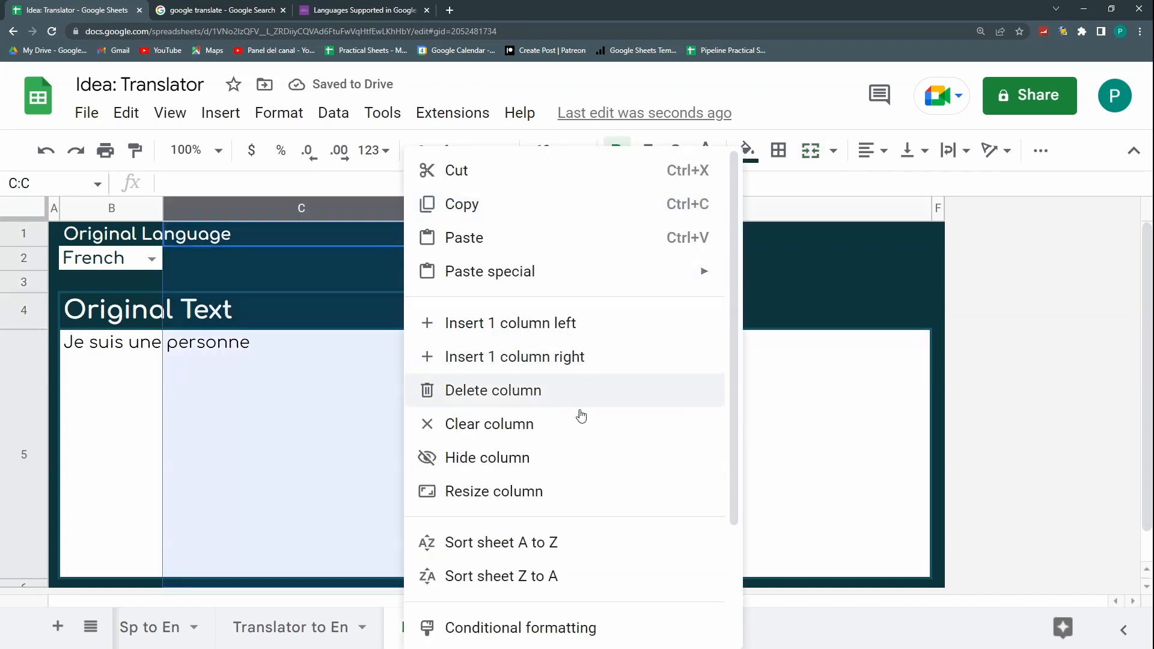
pyautogui.click(579, 359)
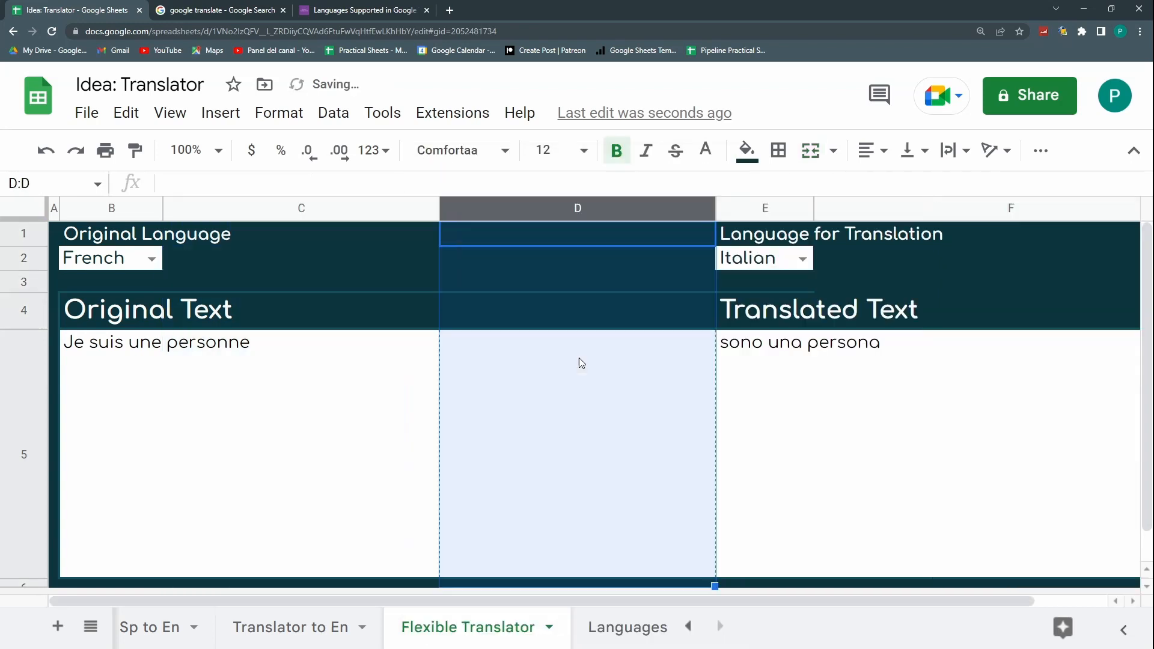
pyautogui.click(505, 379)
pyautogui.moveTo(714, 210); pyautogui.dragTo(463, 211)
# Step: Fill the whole spacer column D with the sheet's dark teal background colour
pyautogui.click(450, 210)
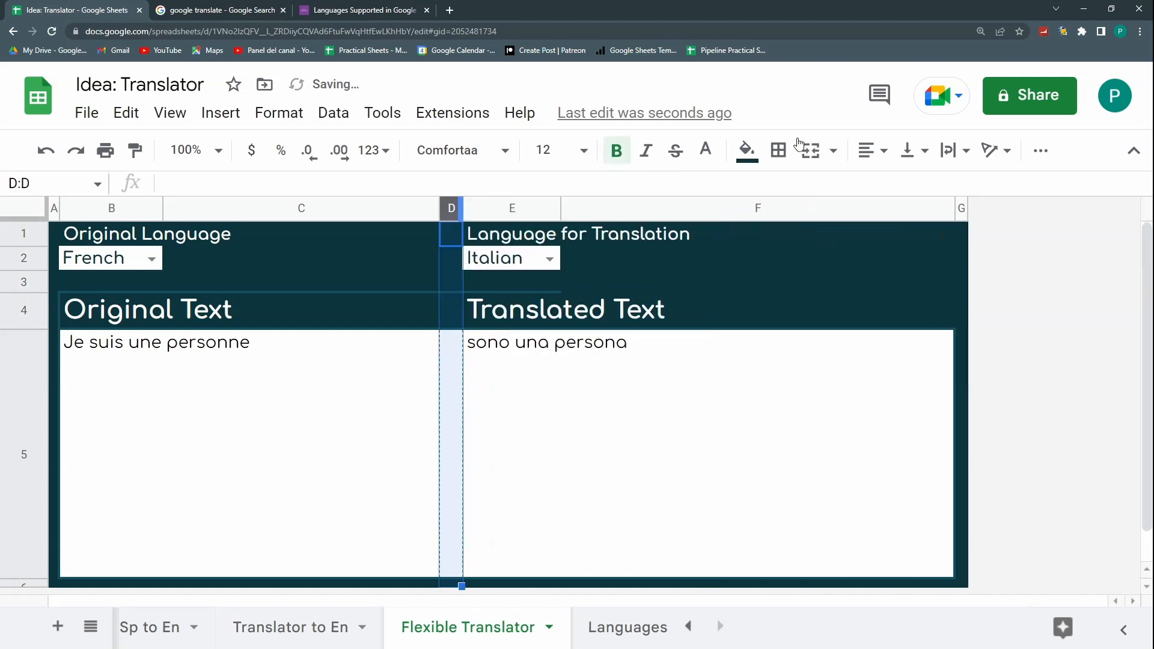
pyautogui.click(746, 149)
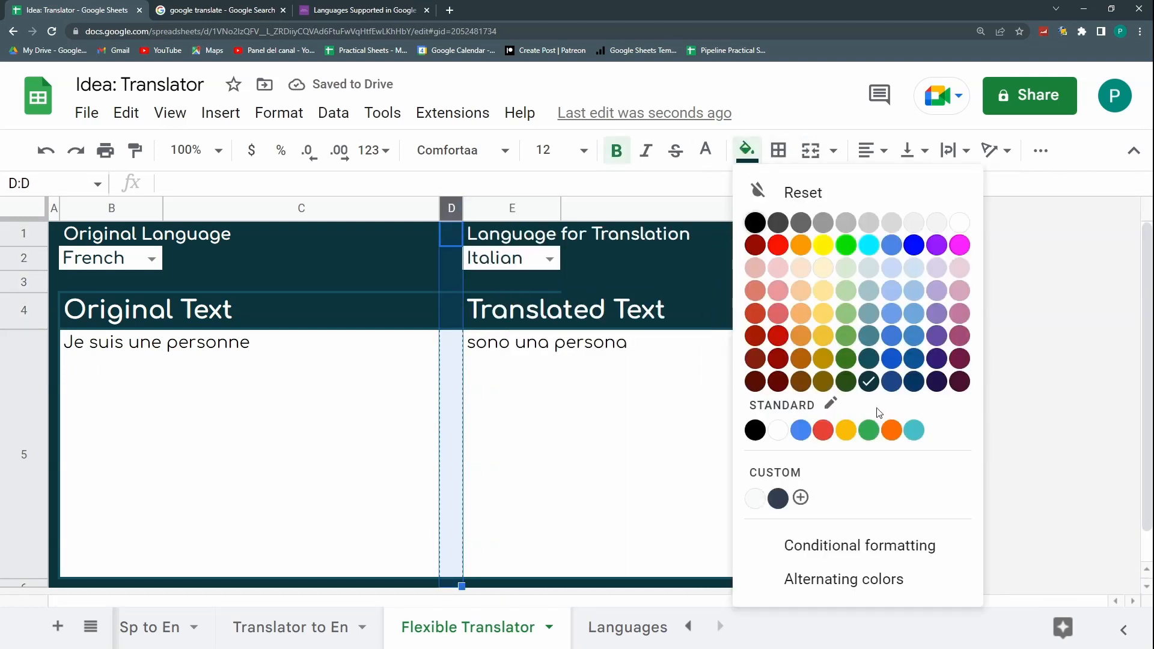
pyautogui.click(869, 381)
pyautogui.click(649, 395)
pyautogui.click(416, 277)
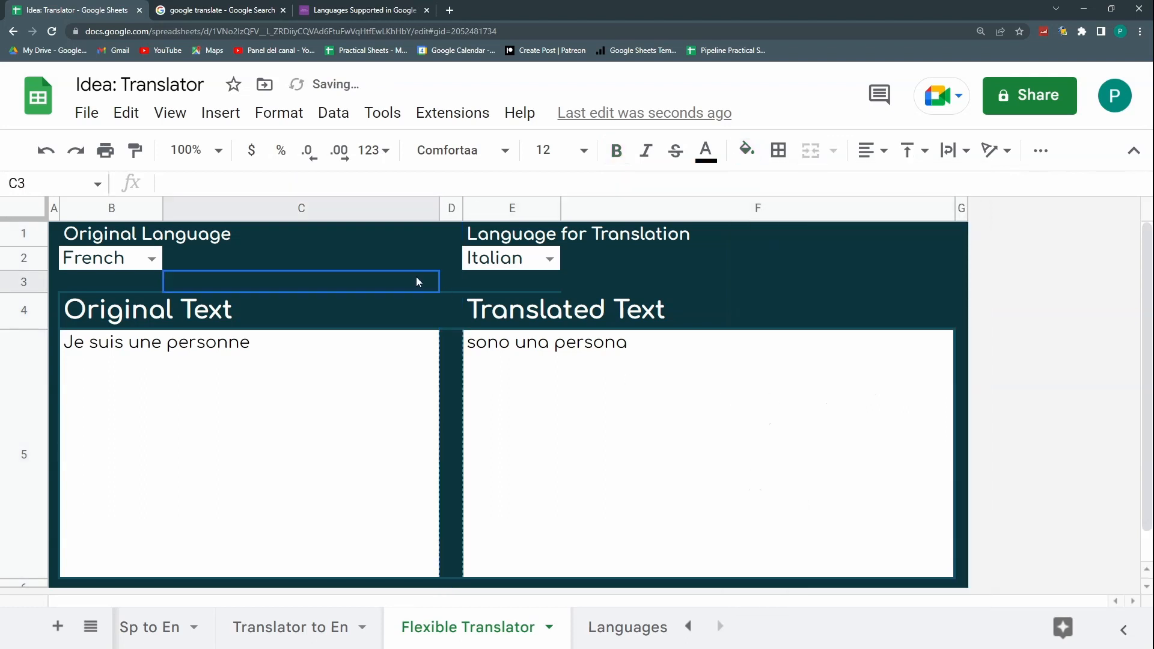
pyautogui.click(340, 420)
pyautogui.click(685, 431)
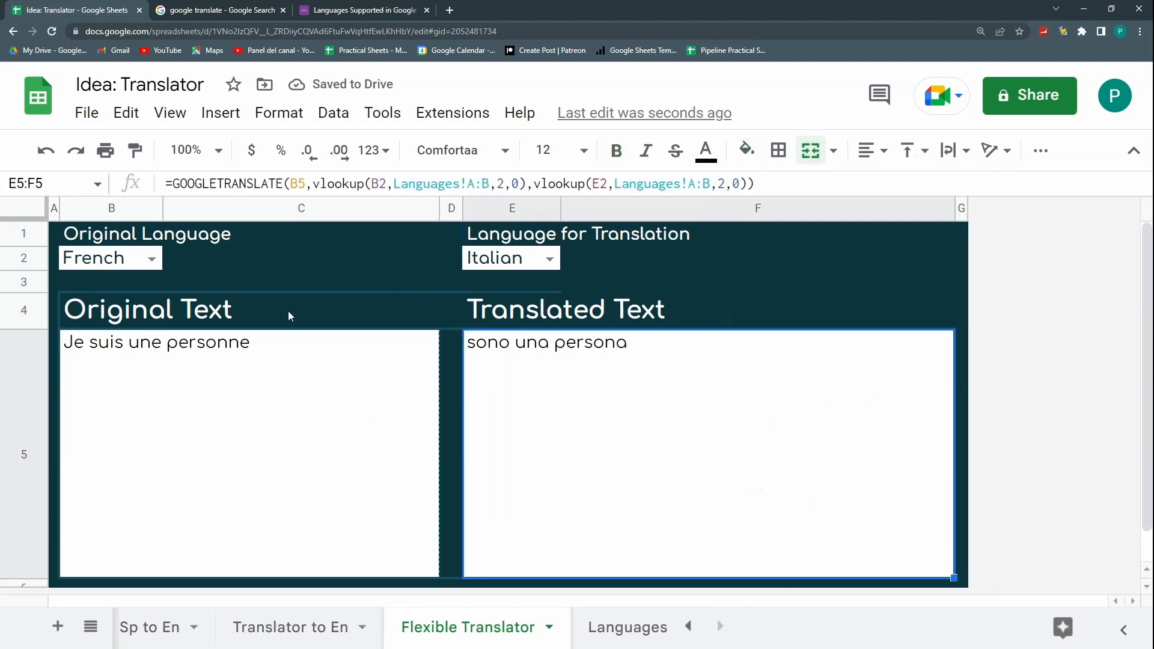
# Step: Clear all borders from the heading cells B4:F4 and reduce the height of the empty row 3
pyautogui.moveTo(187, 313); pyautogui.dragTo(709, 315)
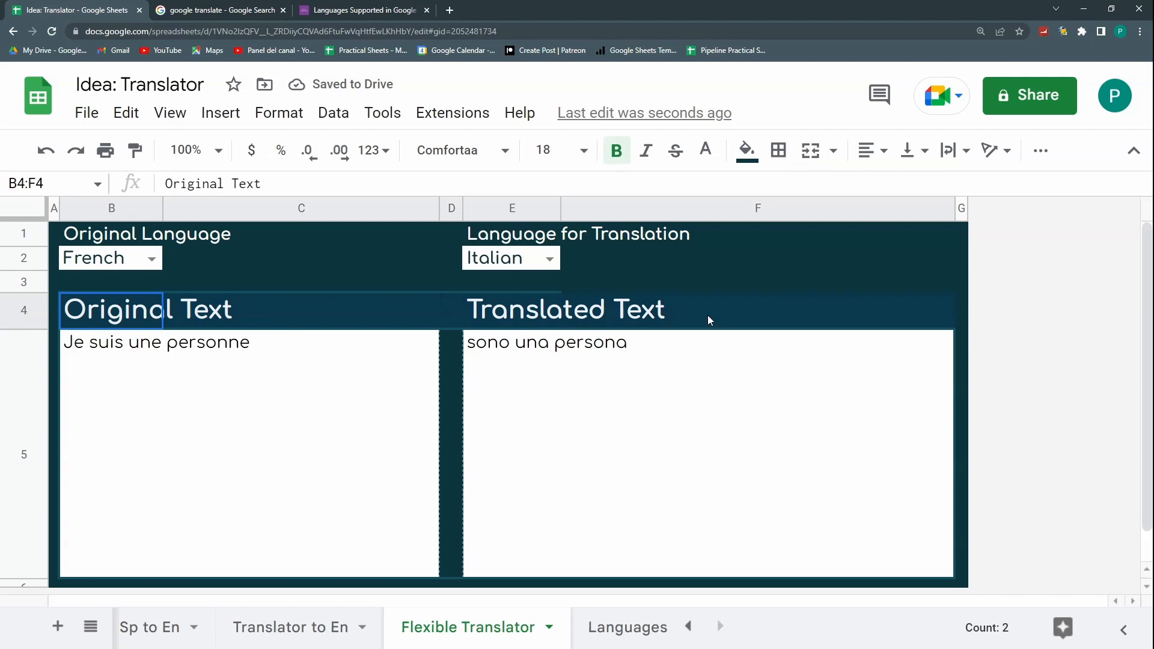
pyautogui.click(778, 150)
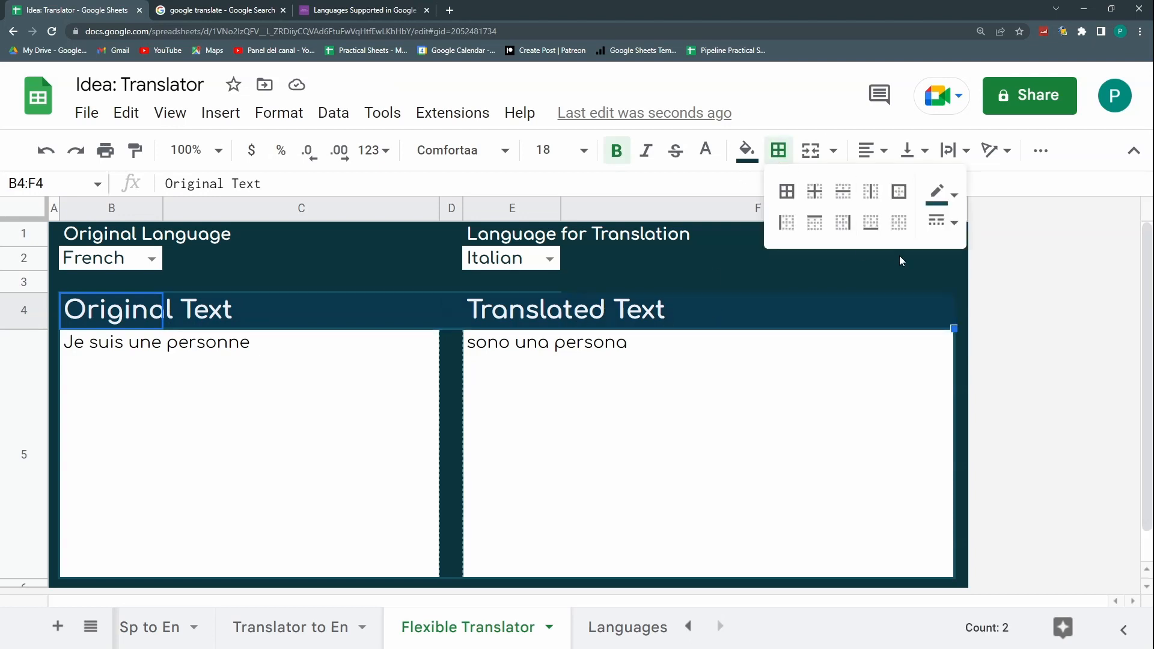
pyautogui.click(899, 222)
pyautogui.click(664, 406)
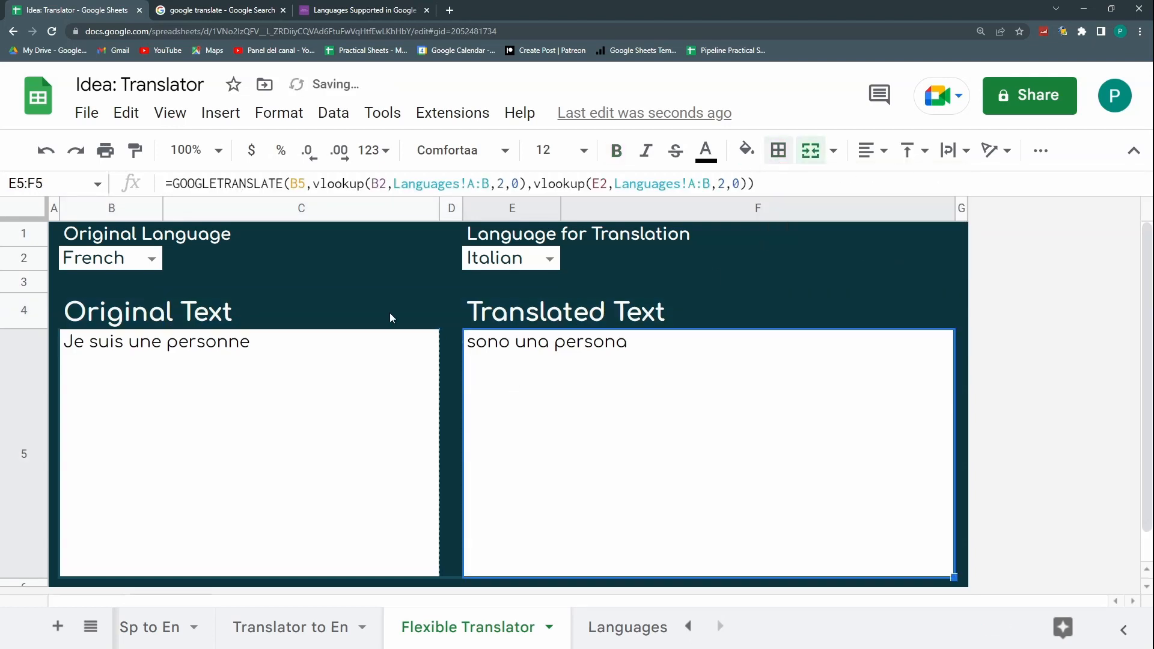
pyautogui.moveTo(31, 299); pyautogui.dragTo(29, 279)
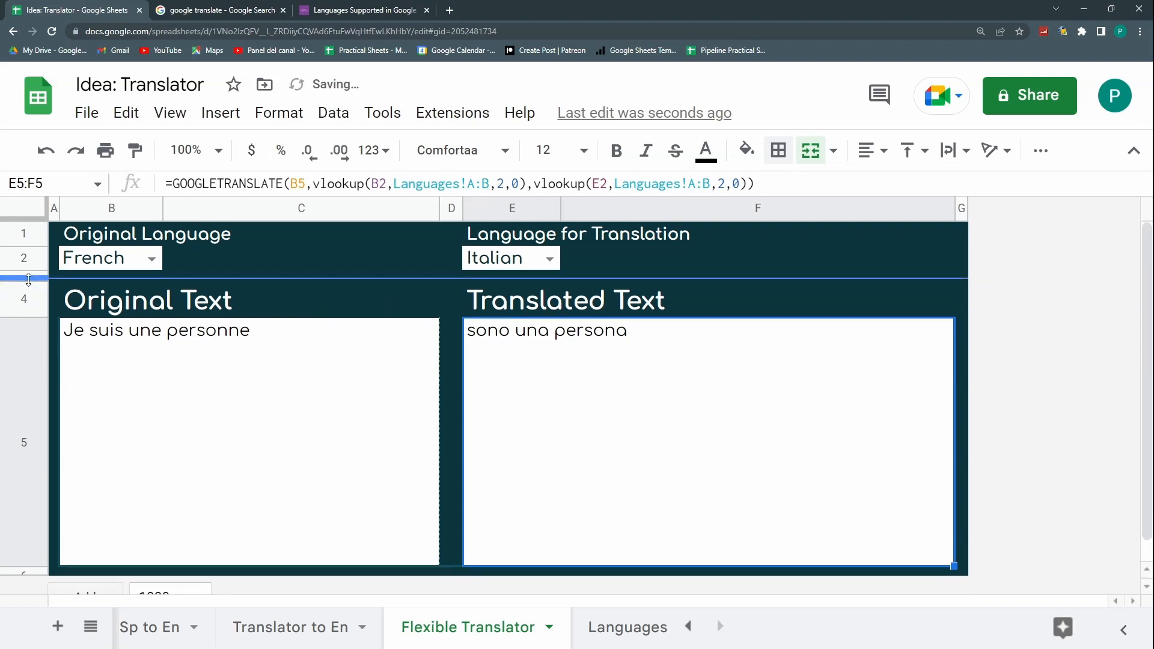
# Step: Fill the two language dropdown cells B2 and E2 with the lightest cyan shade
pyautogui.click(102, 258)
pyautogui.keyDown('ctrl'); pyautogui.click(520, 259); pyautogui.keyUp('ctrl')
pyautogui.click(746, 149)
pyautogui.click(868, 269)
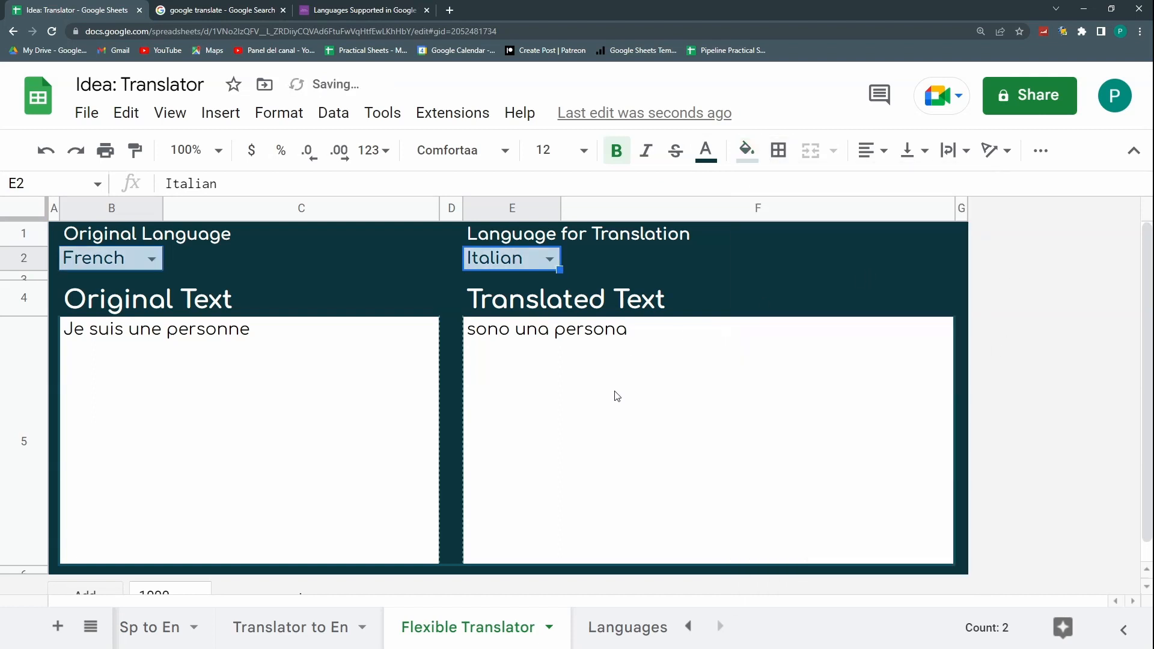
pyautogui.click(616, 395)
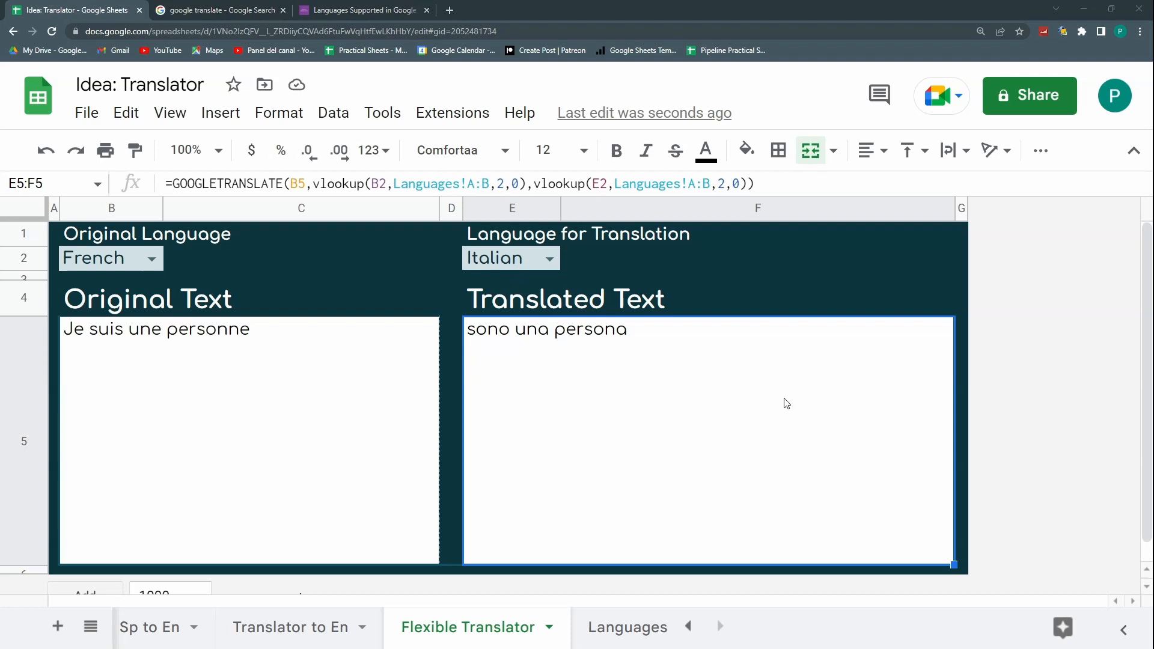
# Step: Compare the Flexible Translator layout with the Google Translate widget in the search results, returning to the spreadsheet's translation cell
pyautogui.click(341, 391)
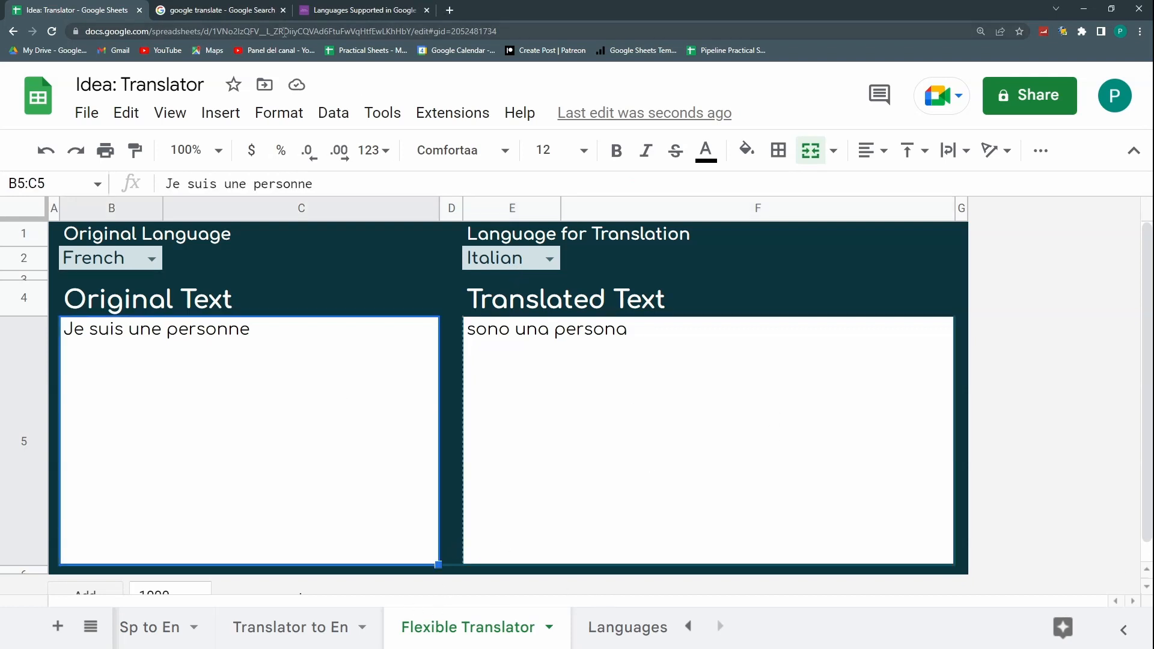
pyautogui.click(240, 10)
pyautogui.click(52, 17)
pyautogui.click(228, 10)
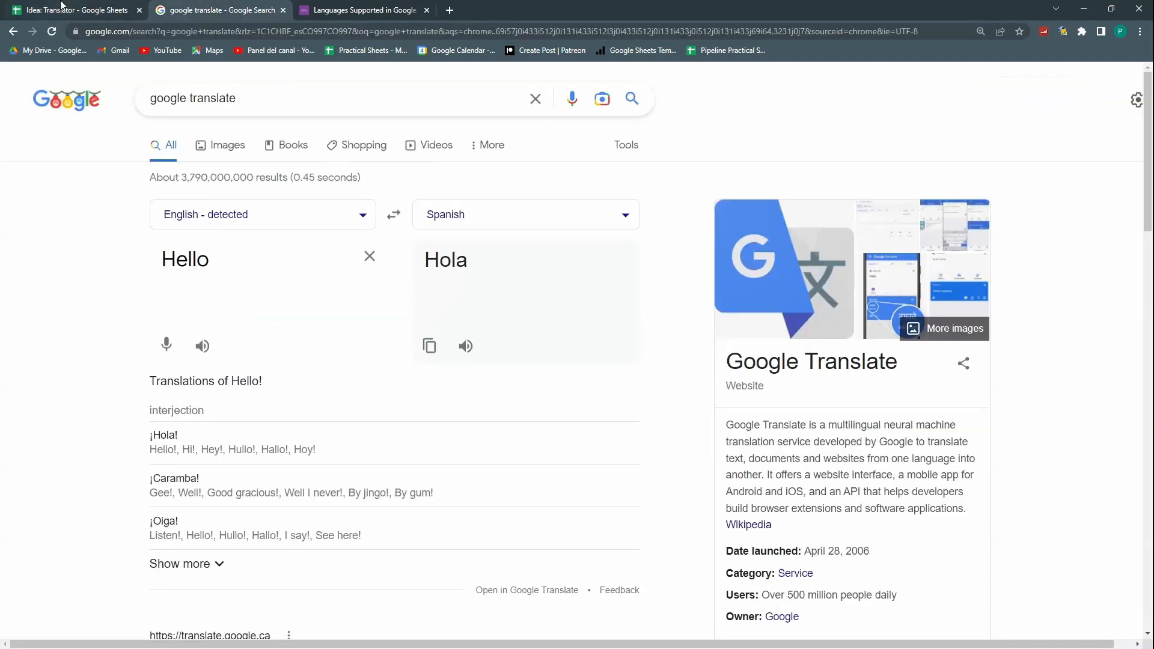
pyautogui.click(61, 5)
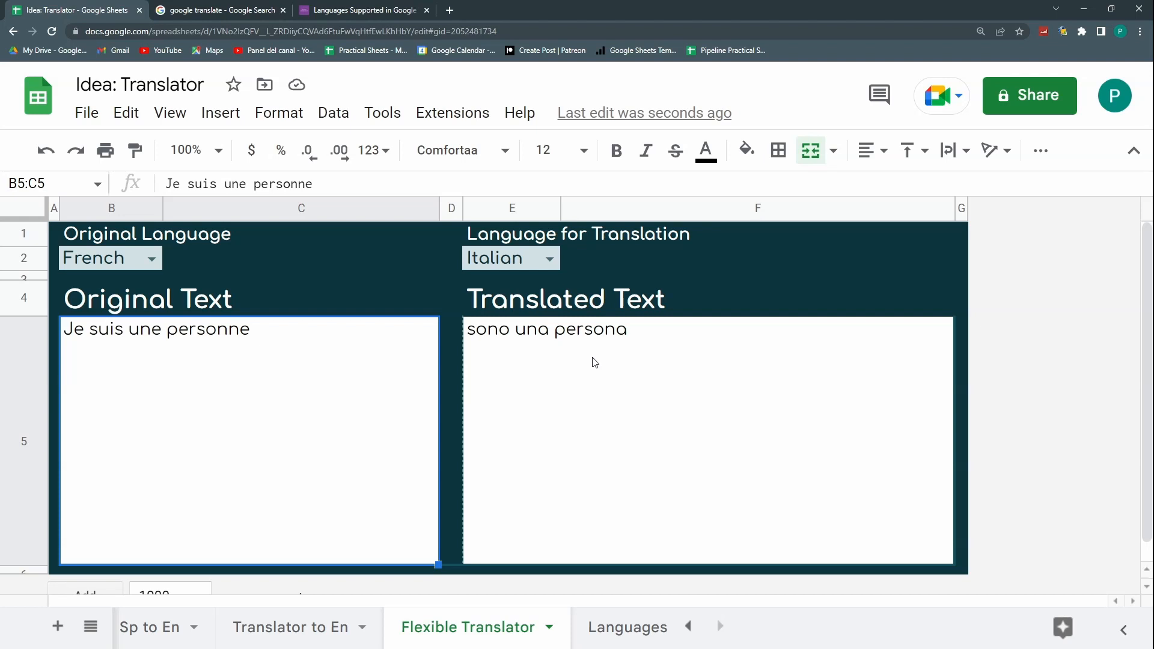
pyautogui.click(645, 406)
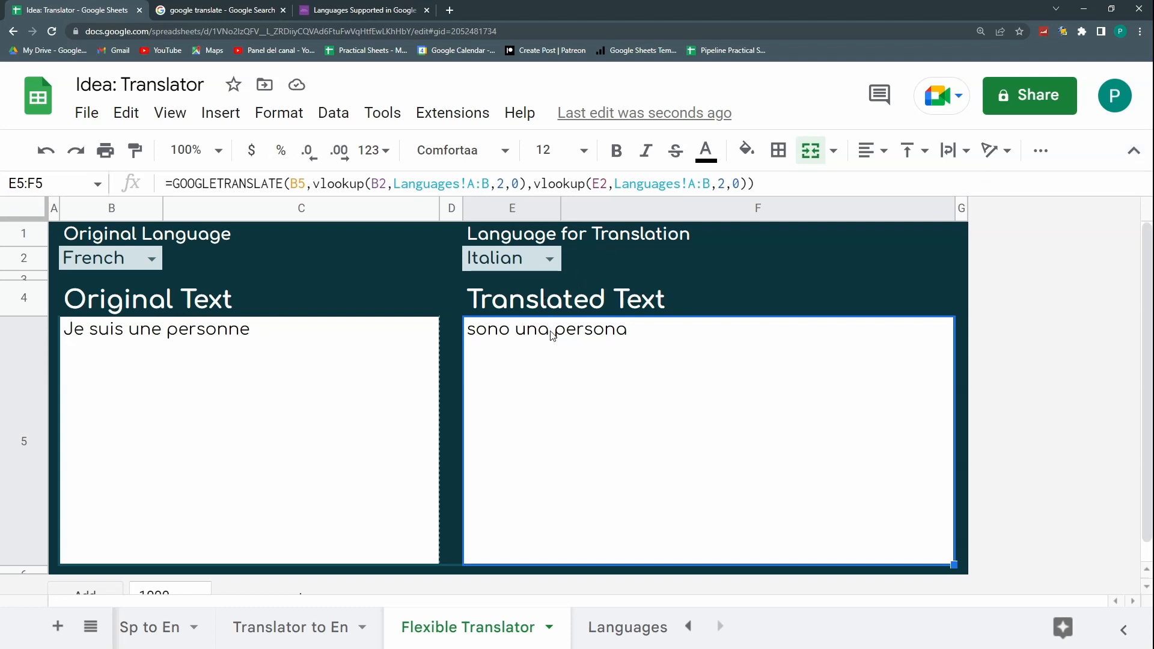
# Step: Collapse the spreadsheet's title and menu header to give the translator more viewing room
pyautogui.click(1137, 158)
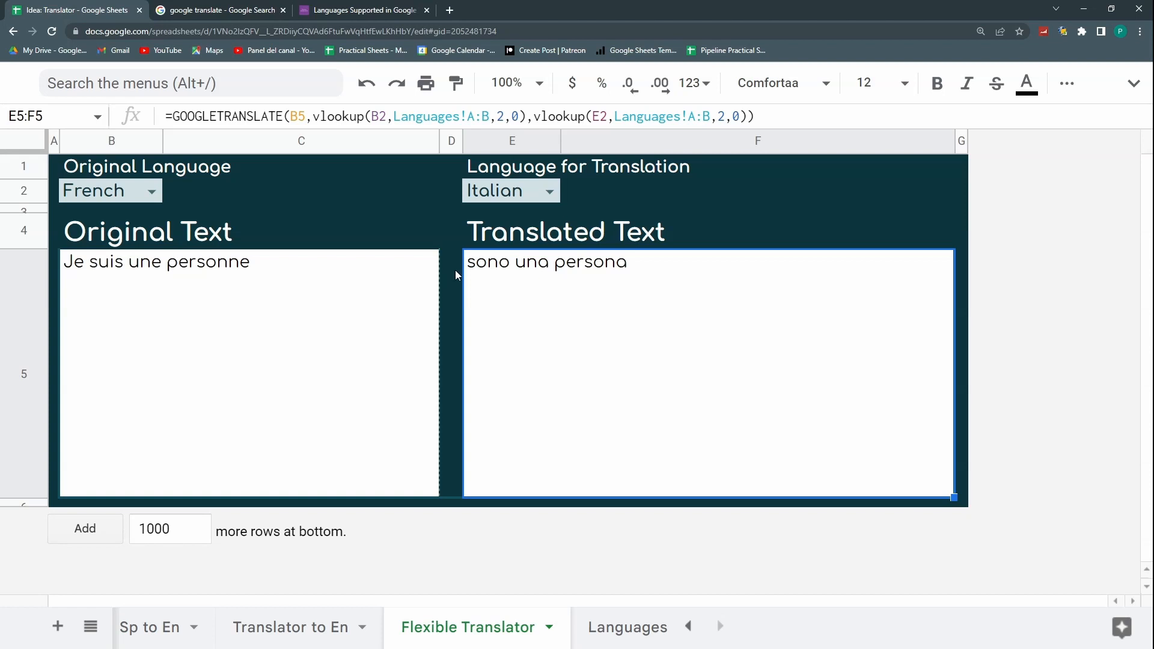
pyautogui.moveTo(386, 504); pyautogui.dragTo(500, 502)
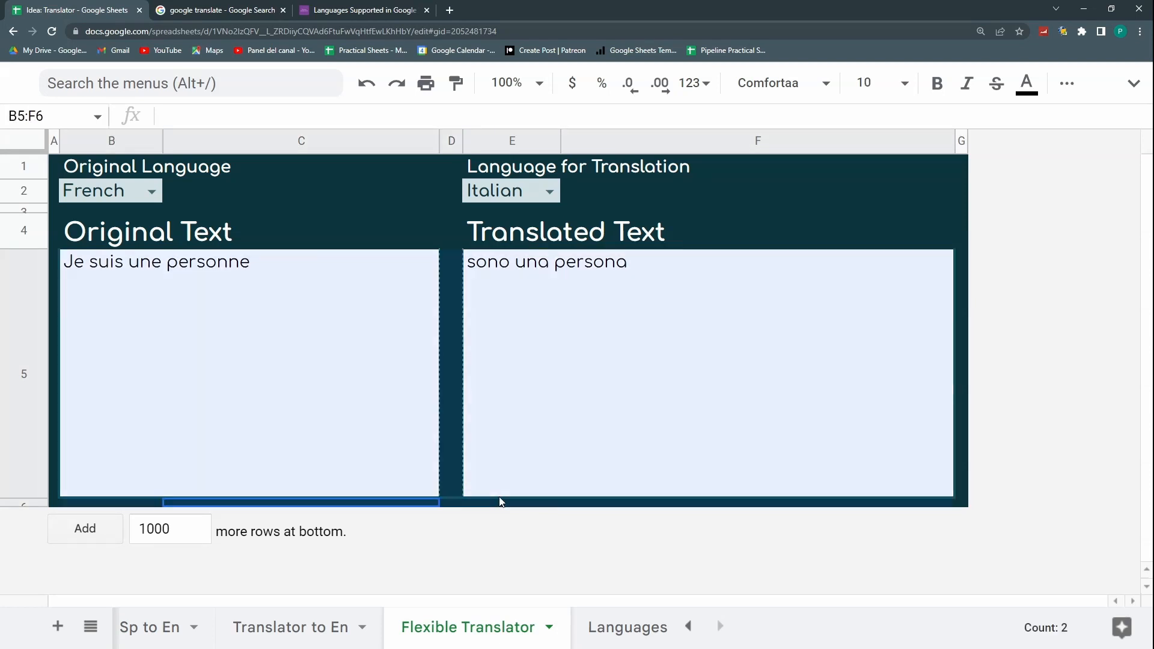
pyautogui.click(966, 499)
pyautogui.moveTo(969, 503); pyautogui.dragTo(467, 410)
pyautogui.click(381, 211)
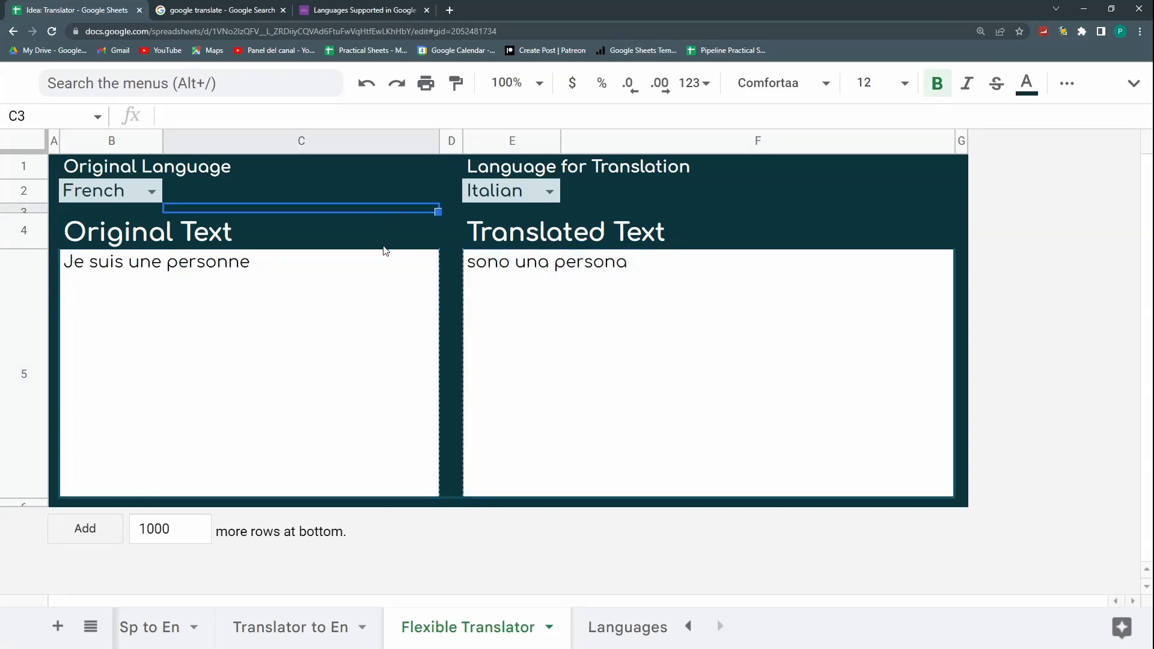